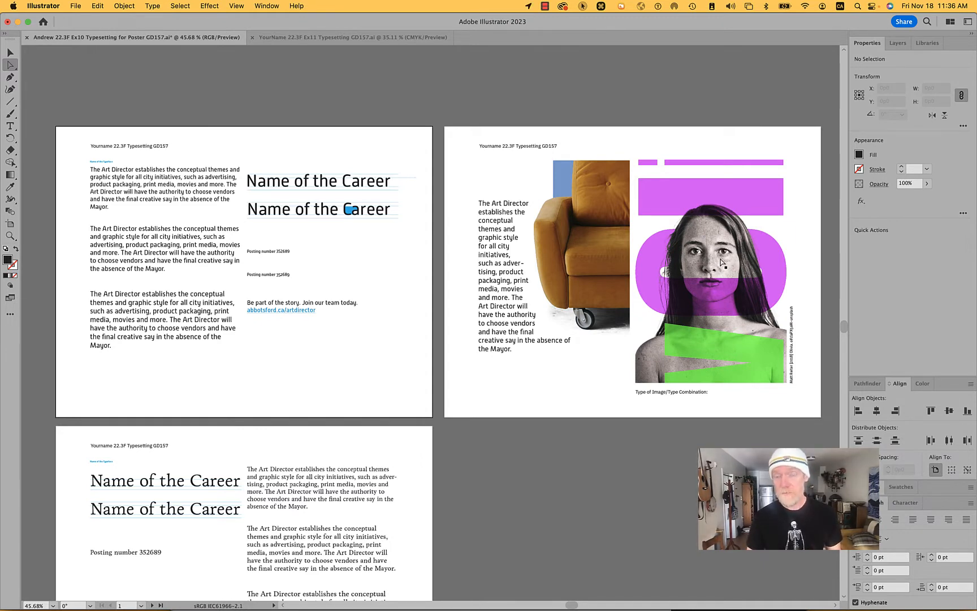
# - Switch to the Ex11 Typesetting document and place Closcropped Object 2.psd as a linked image on the second artboard
pyautogui.click(342, 35)
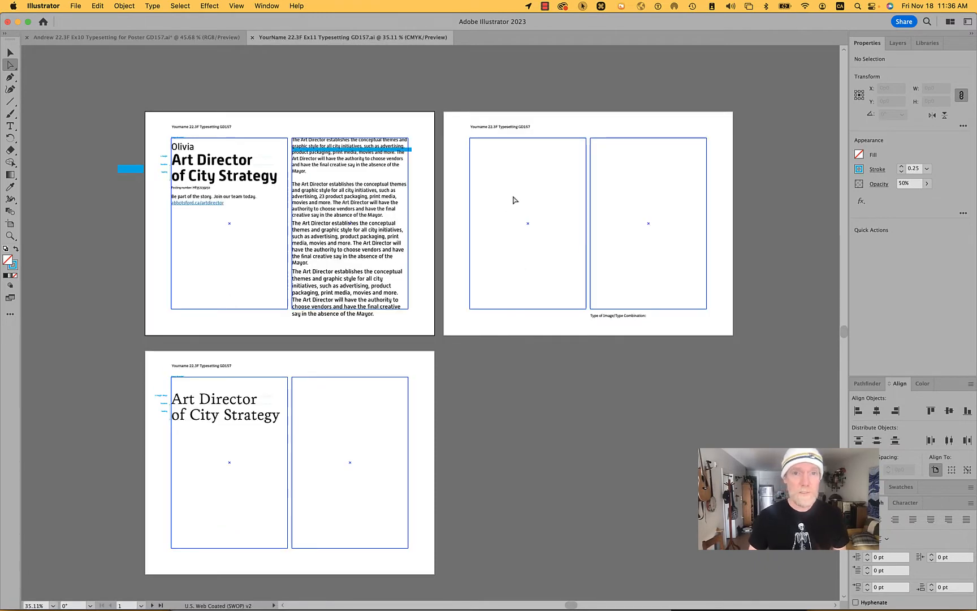
pyautogui.click(76, 6)
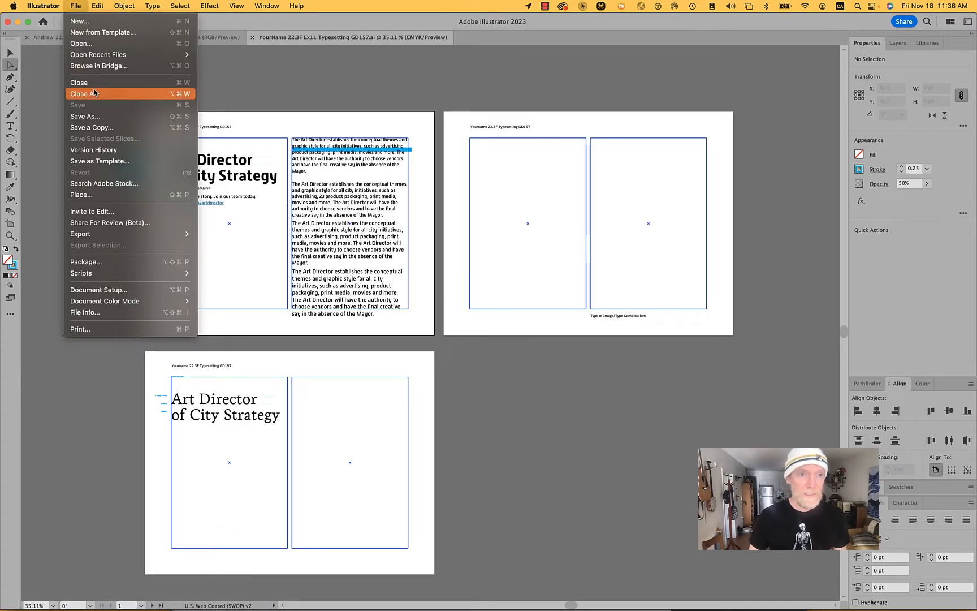
pyautogui.click(94, 196)
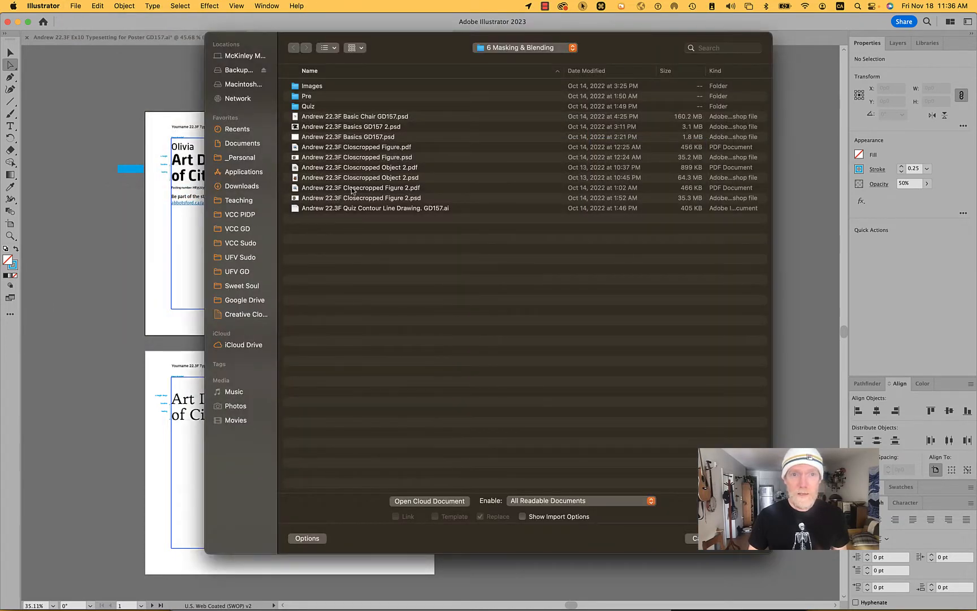
pyautogui.click(368, 178)
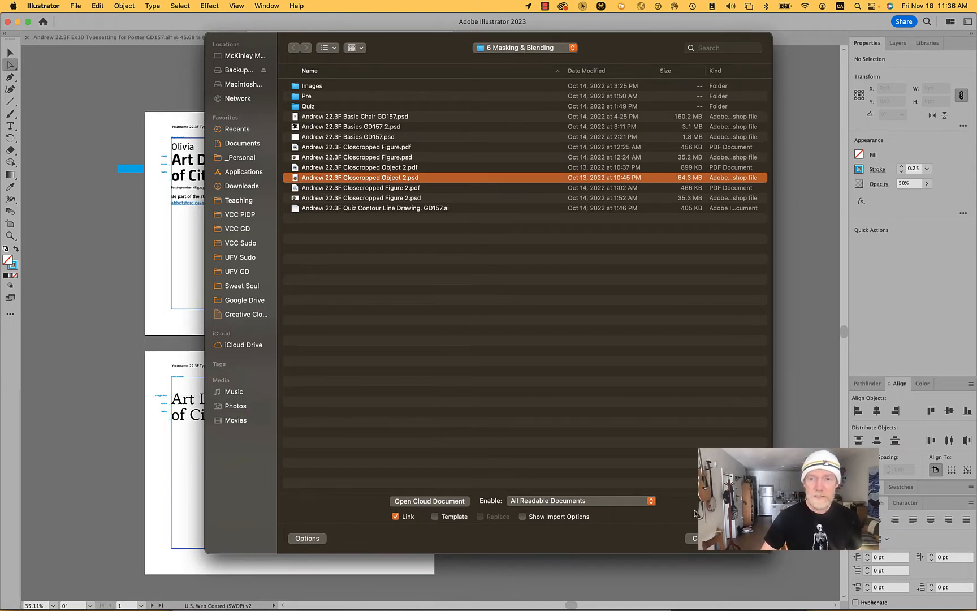
pyautogui.press('Return')
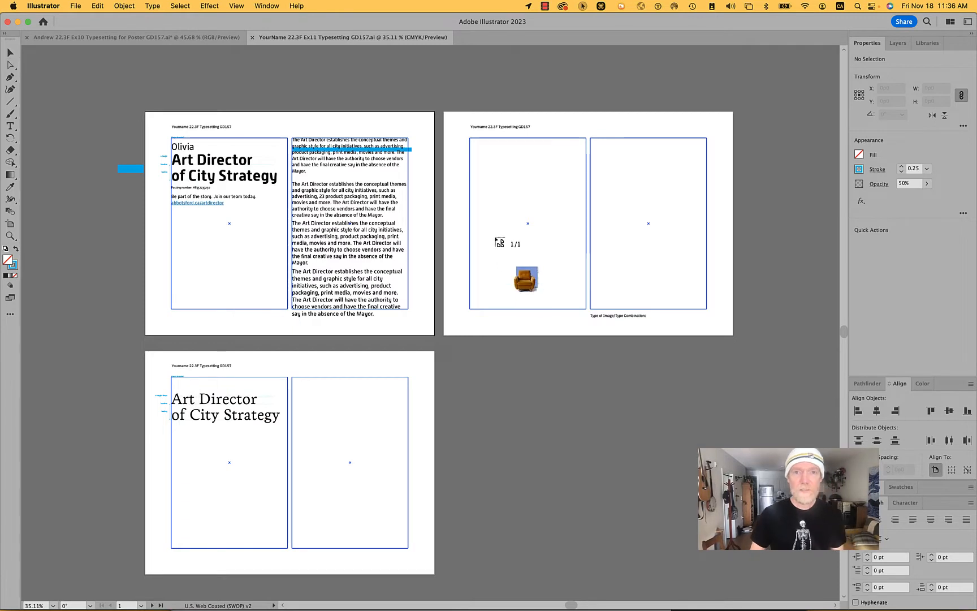
pyautogui.click(475, 204)
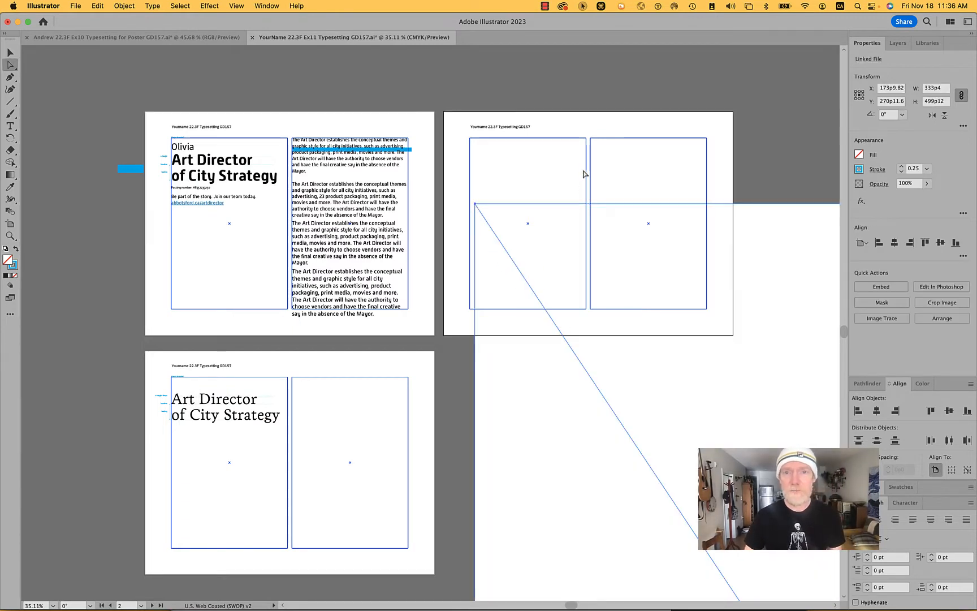
pyautogui.click(646, 157)
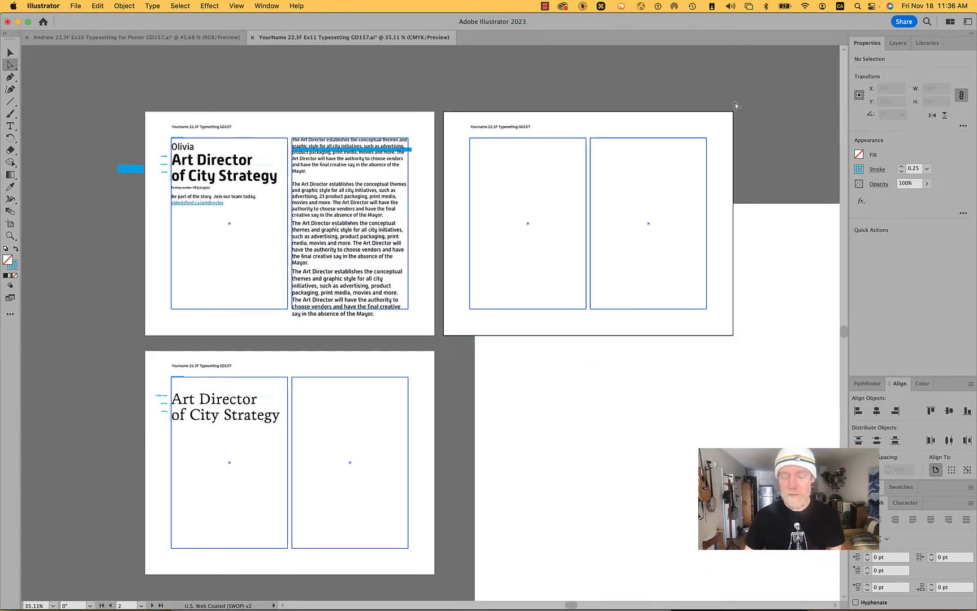
# - Copy the width value of the left column frame on the second artboard
pyautogui.press('v')
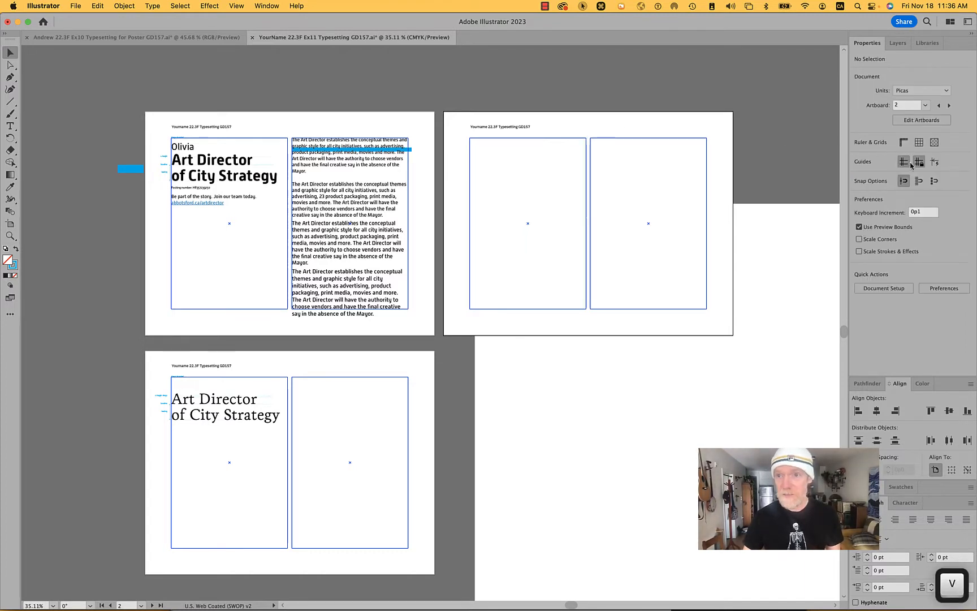
pyautogui.click(560, 139)
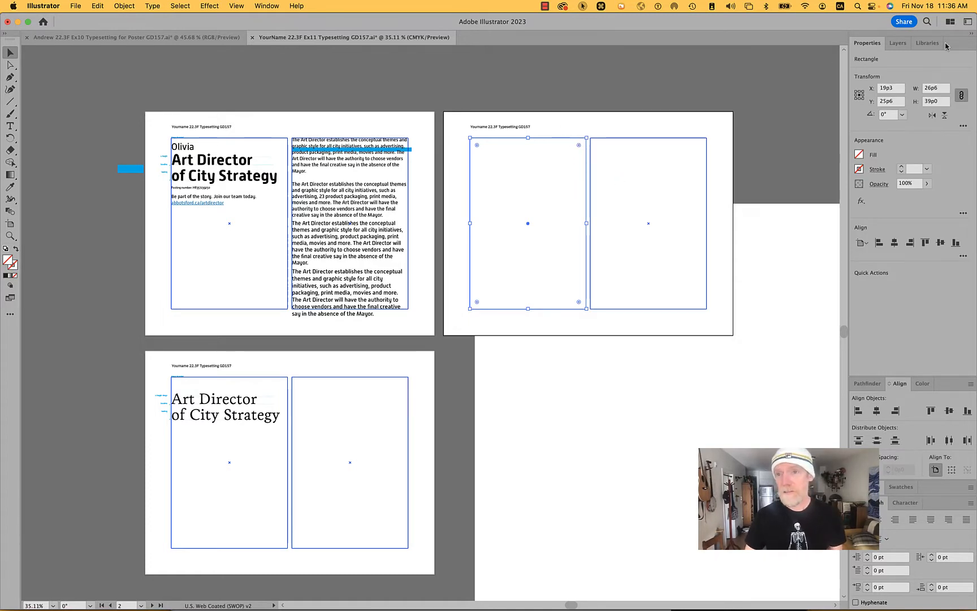
pyautogui.click(937, 91)
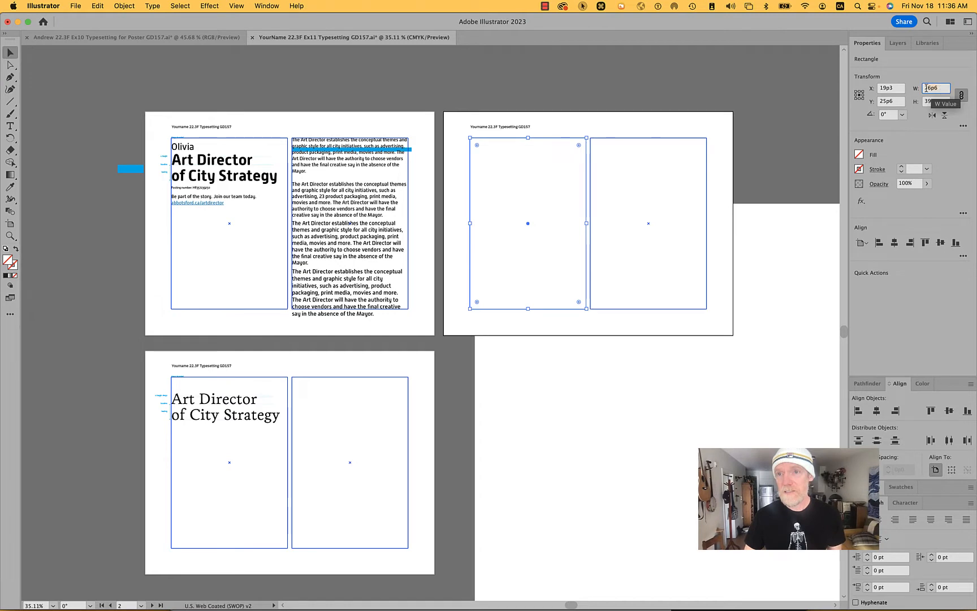
pyautogui.press('super')
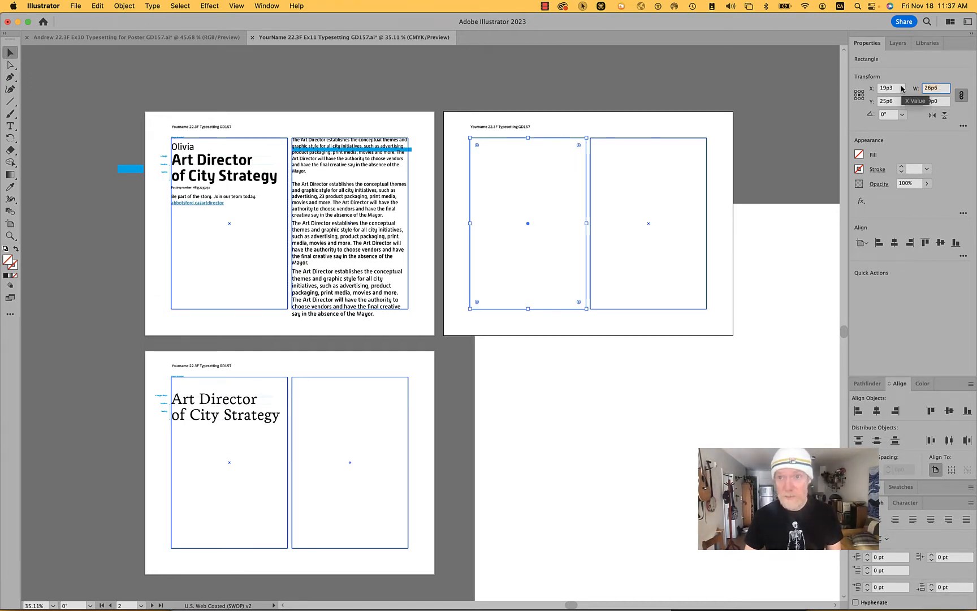
pyautogui.press('super+c')
# - Scale the placed image proportionally from its upper-left reference point to the copied column width of 26p6
pyautogui.click(777, 249)
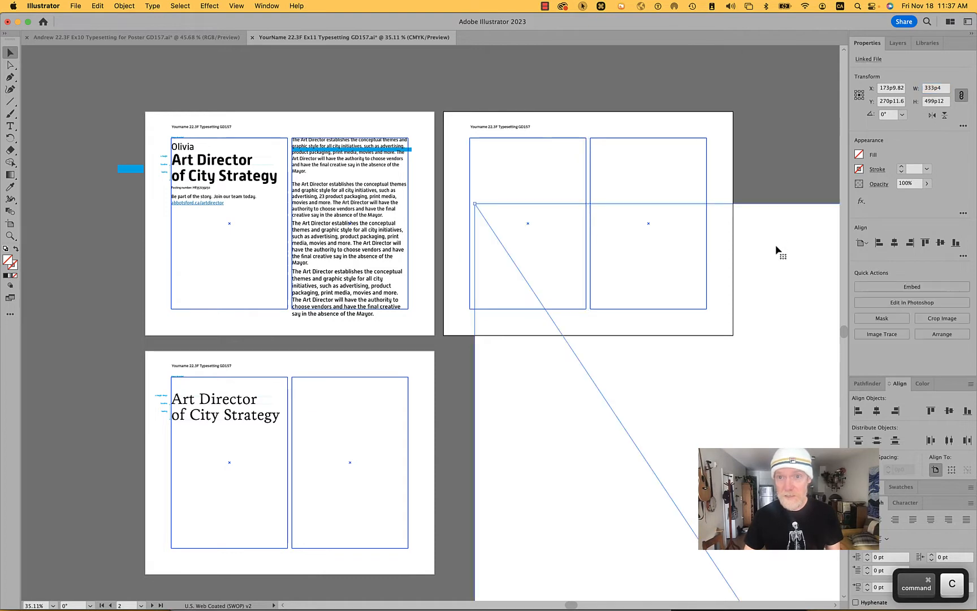
pyautogui.click(784, 128)
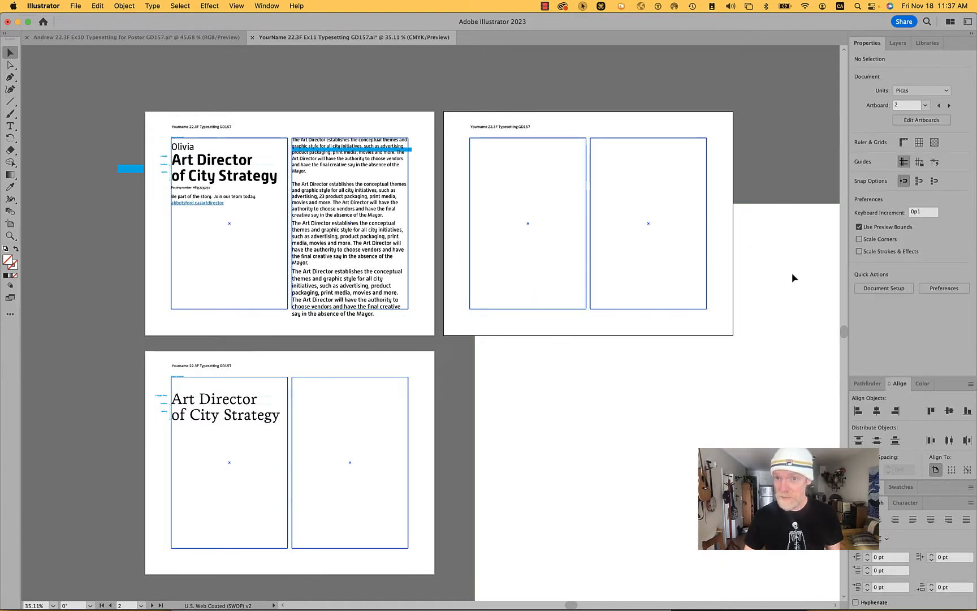
pyautogui.click(792, 277)
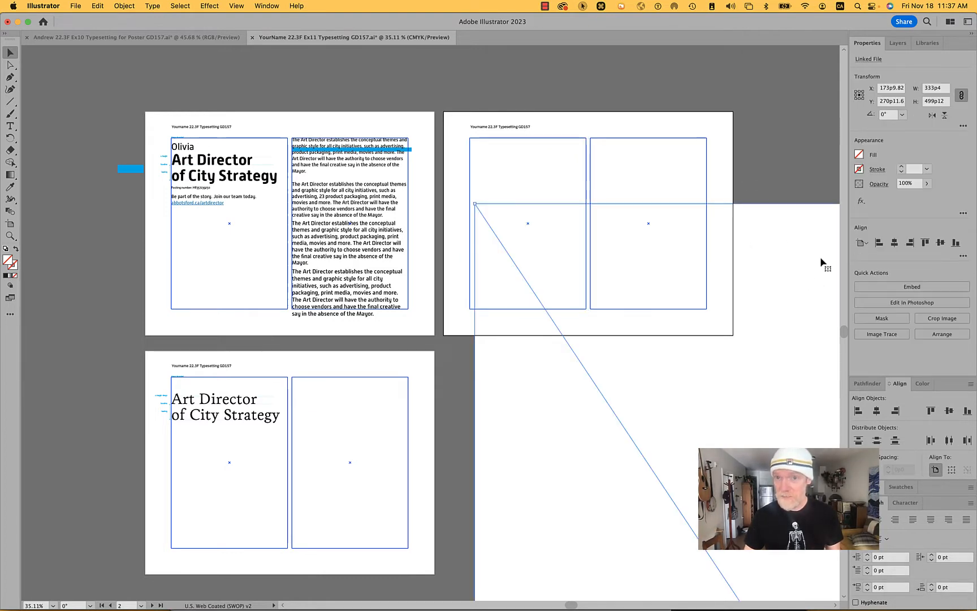
pyautogui.click(857, 92)
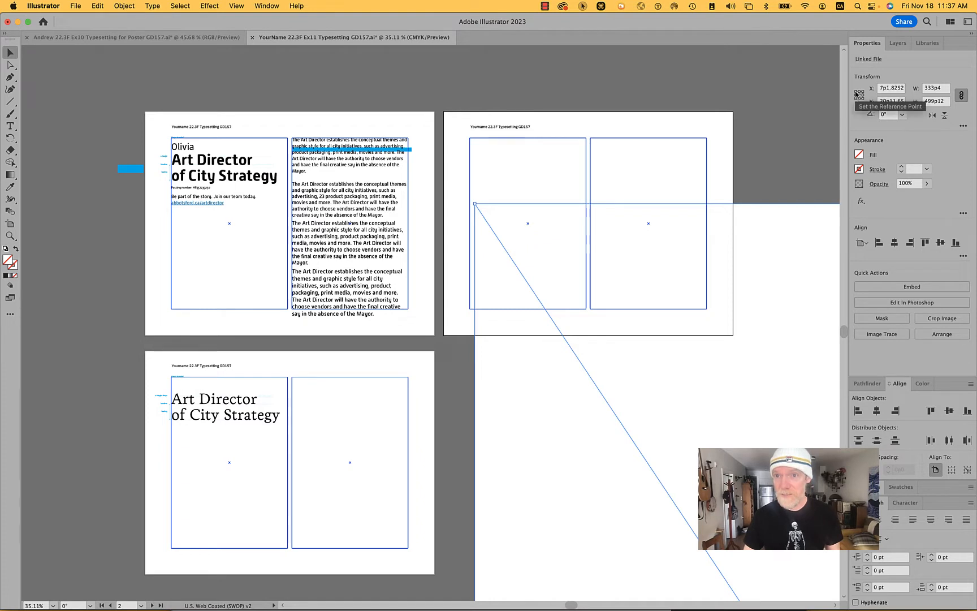
pyautogui.click(930, 89)
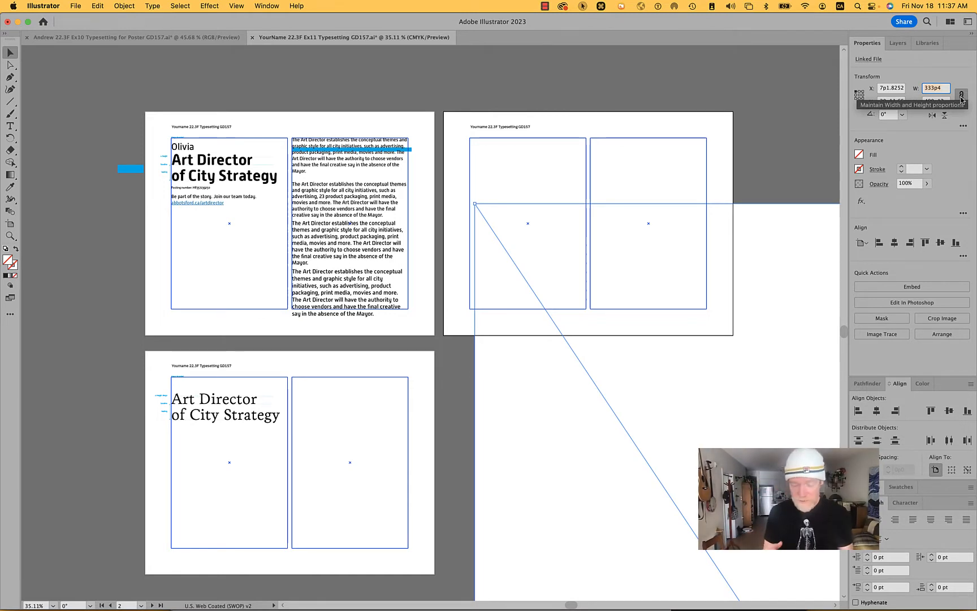
pyautogui.press('super')
pyautogui.press('super+v')
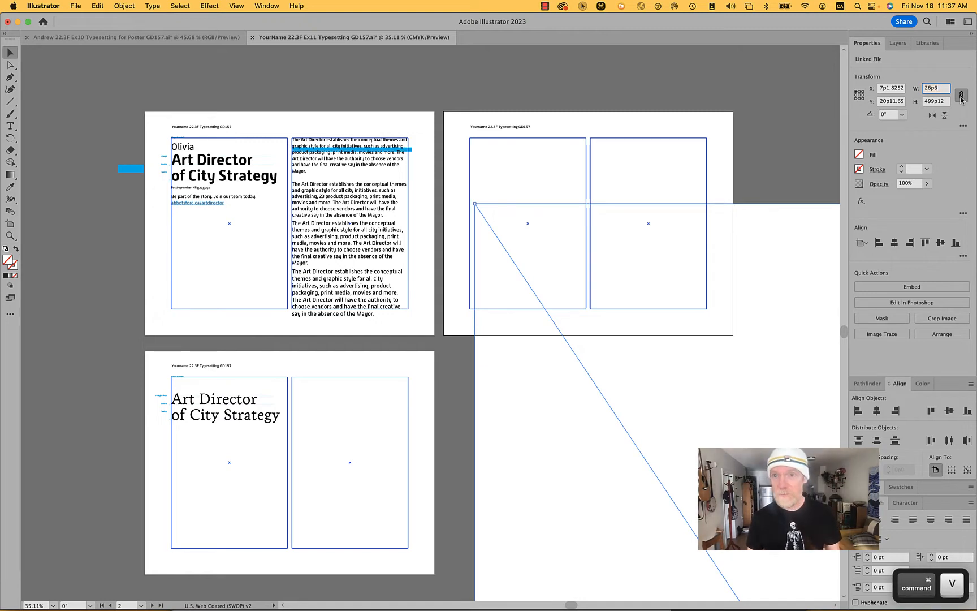
pyautogui.press('Return')
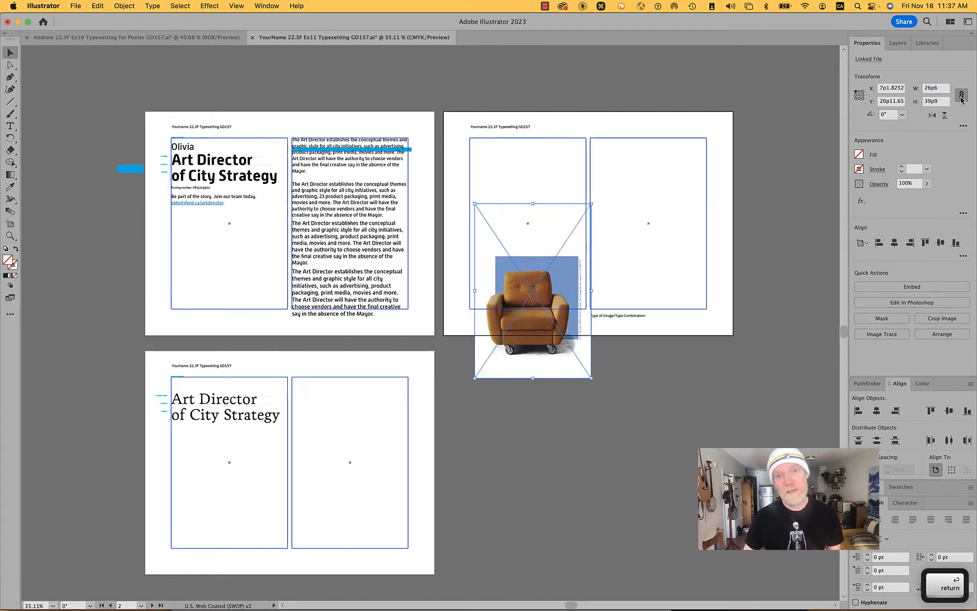
# - Position the chair image across both columns of the second artboard and enlarge it proportionally to about 30p2 wide
pyautogui.moveTo(550, 293); pyautogui.dragTo(642, 201)
pyautogui.scroll(1, 544, 224)
pyautogui.scroll(5, 544, 225)
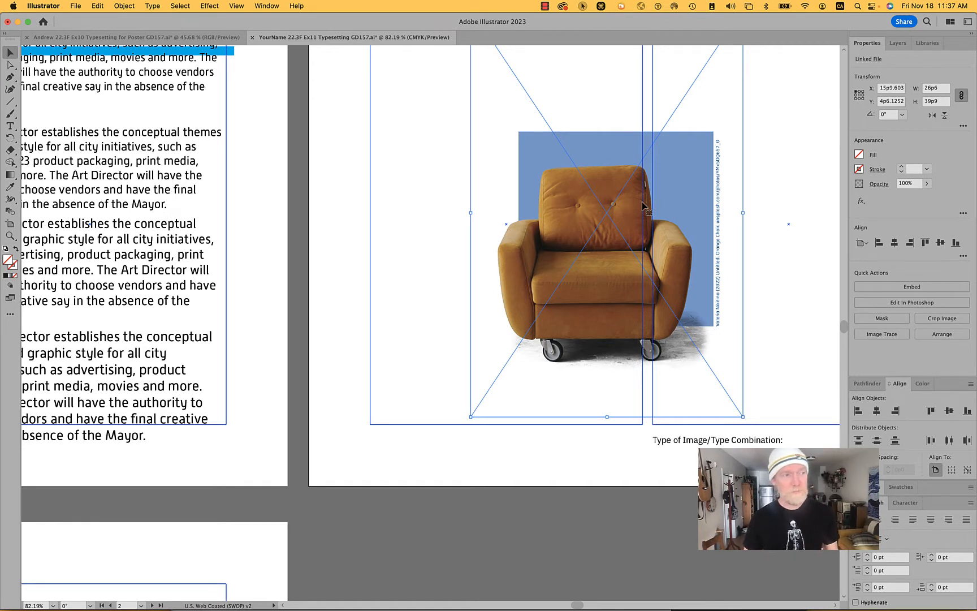
pyautogui.moveTo(592, 231); pyautogui.dragTo(620, 245)
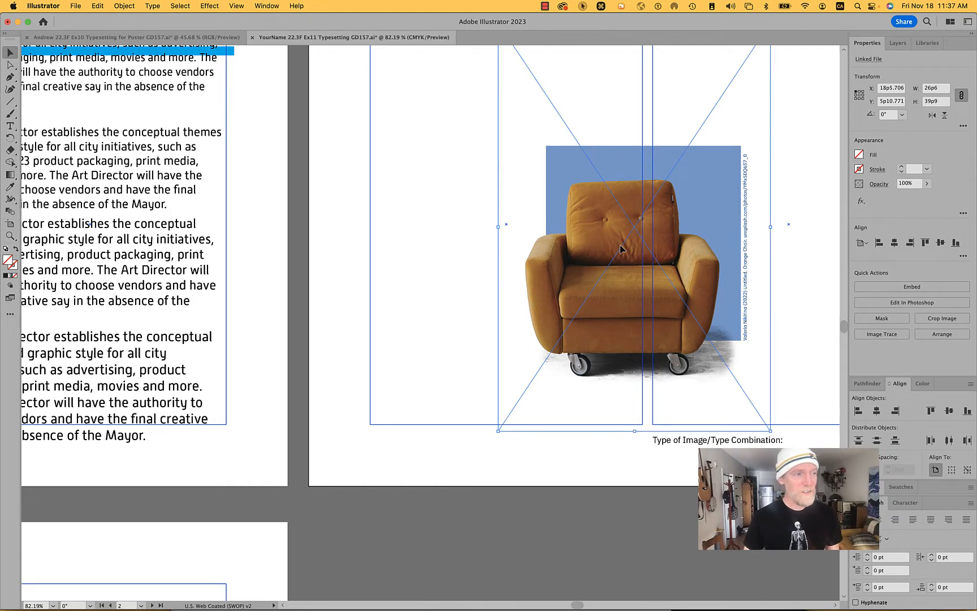
pyautogui.scroll(-5, 620, 249)
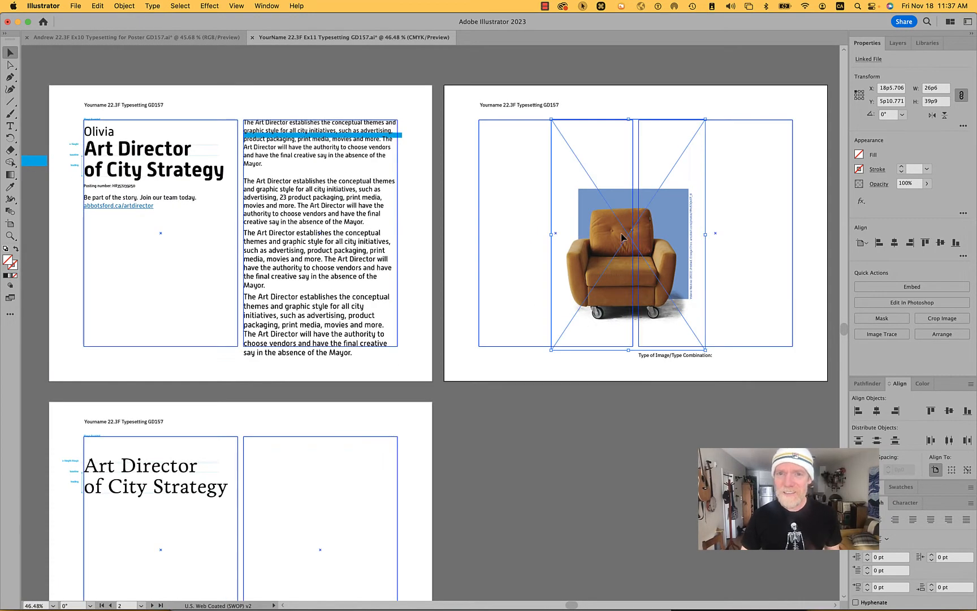
pyautogui.moveTo(615, 218); pyautogui.dragTo(610, 213)
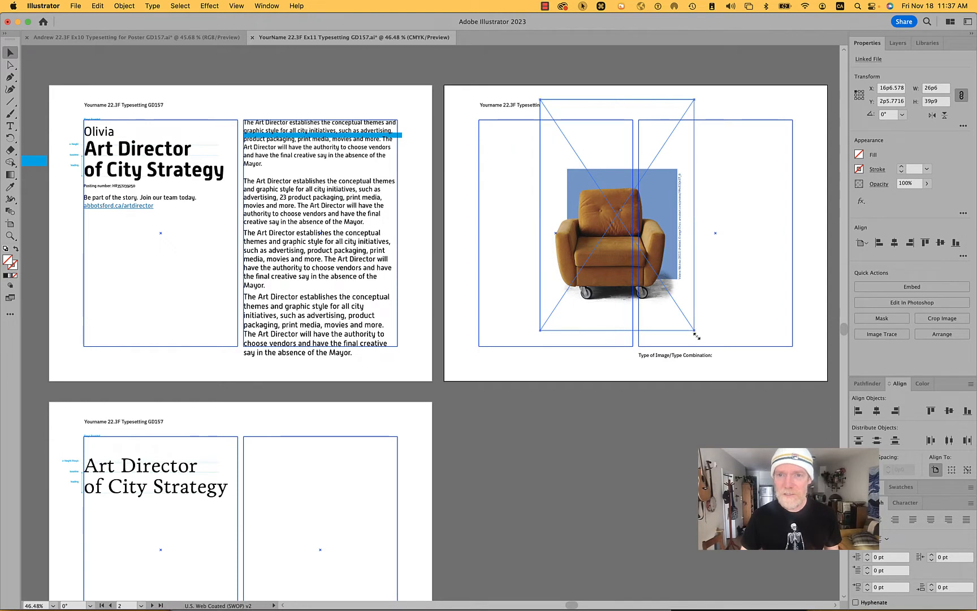
pyautogui.moveTo(696, 335); pyautogui.dragTo(711, 345)
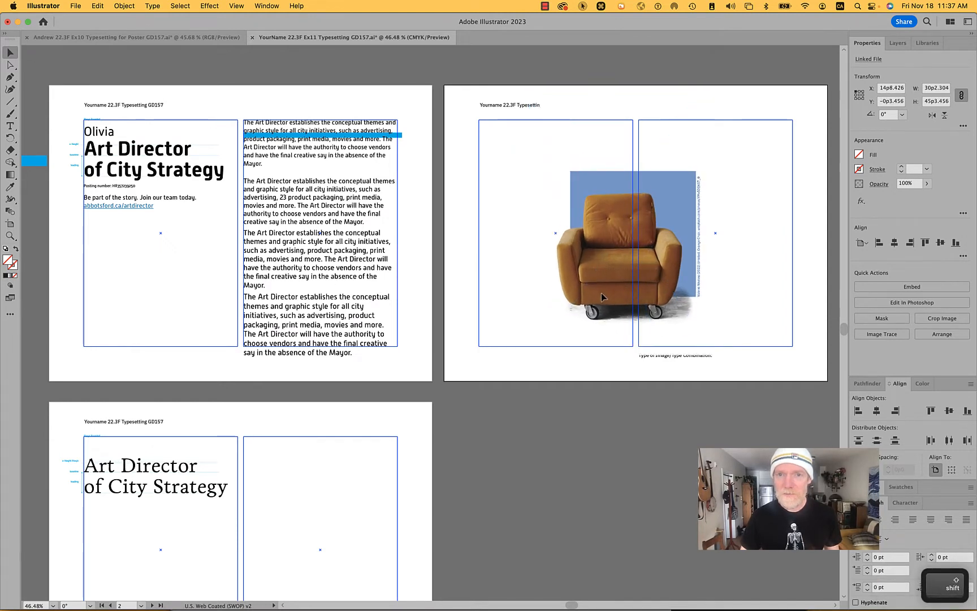
pyautogui.moveTo(600, 293); pyautogui.dragTo(603, 289)
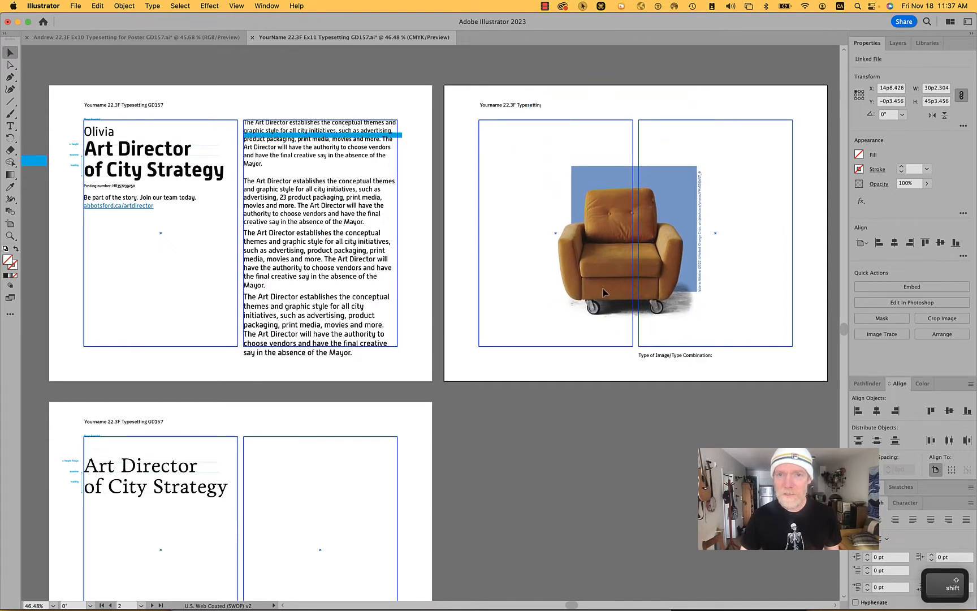
# - Release the left column guide on the second artboard into an ordinary rectangle
pyautogui.click(479, 225)
pyautogui.rightClick(480, 211)
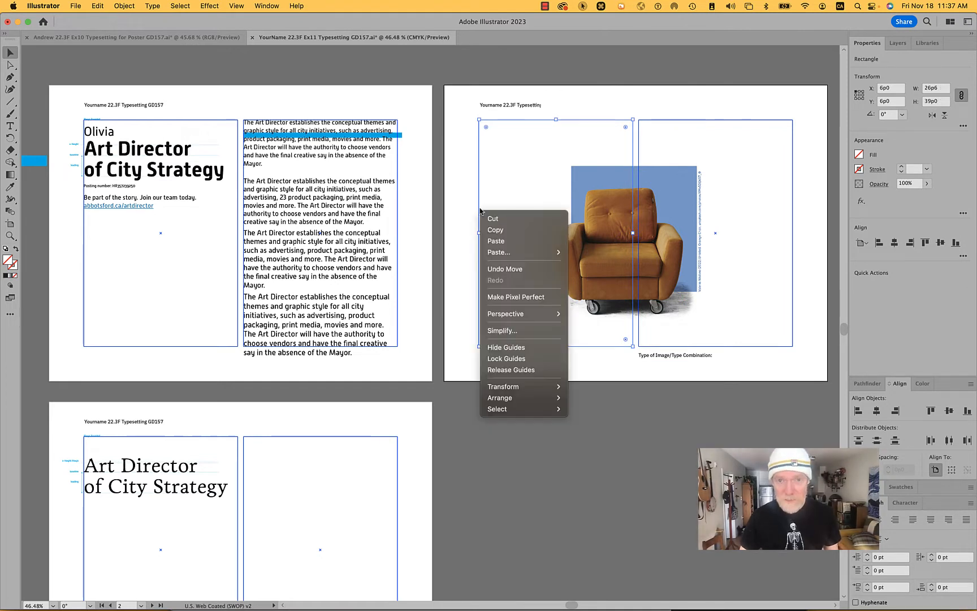
pyautogui.click(537, 370)
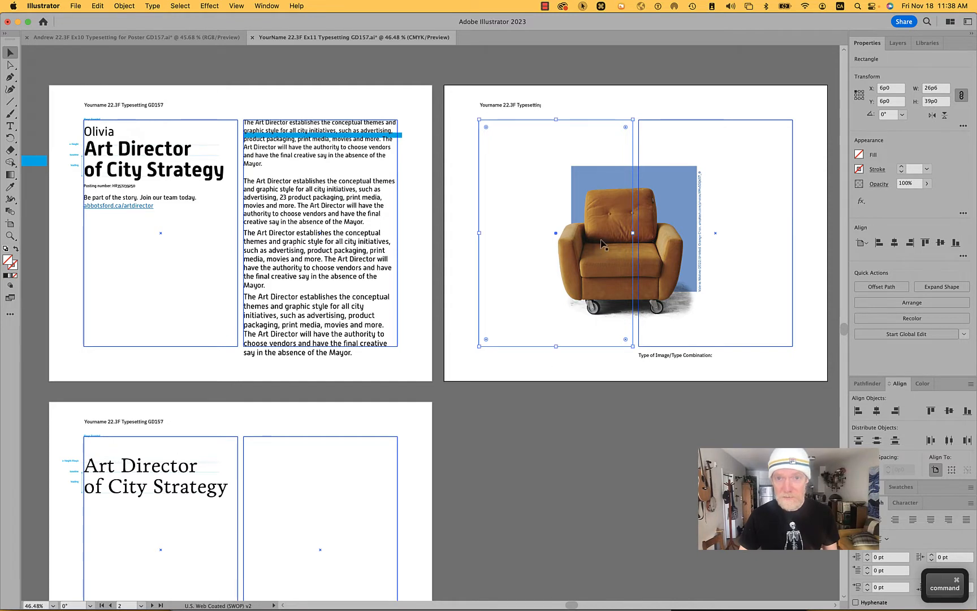
# - Bring the released column rectangle to the front of its stacking order
pyautogui.rightClick(516, 238)
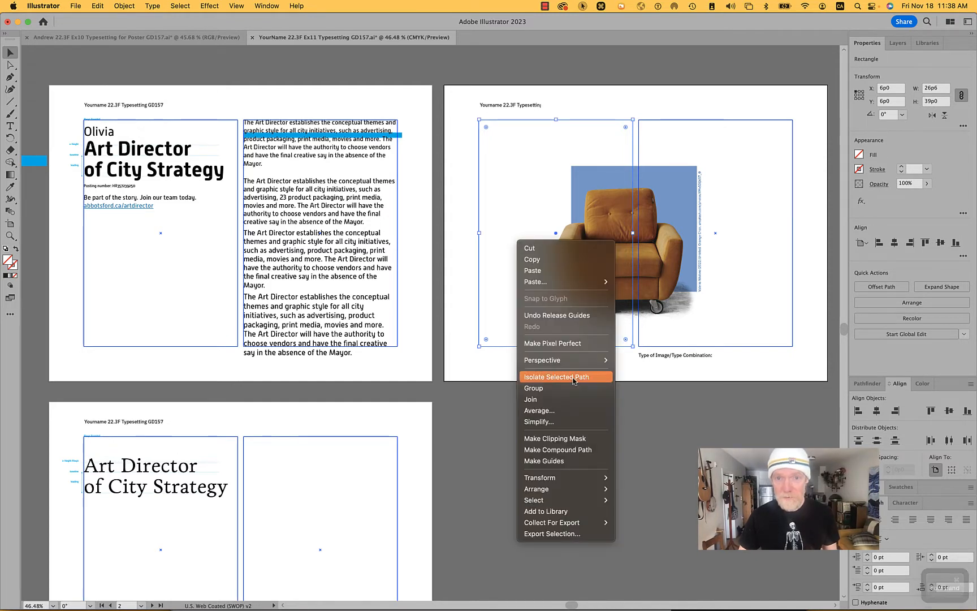
pyautogui.moveTo(579, 490)
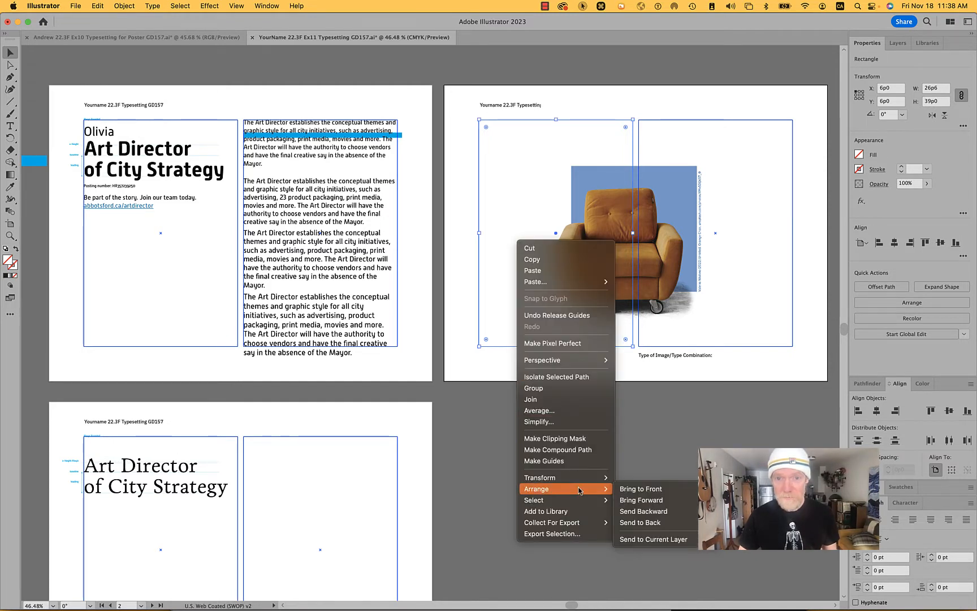
pyautogui.click(654, 489)
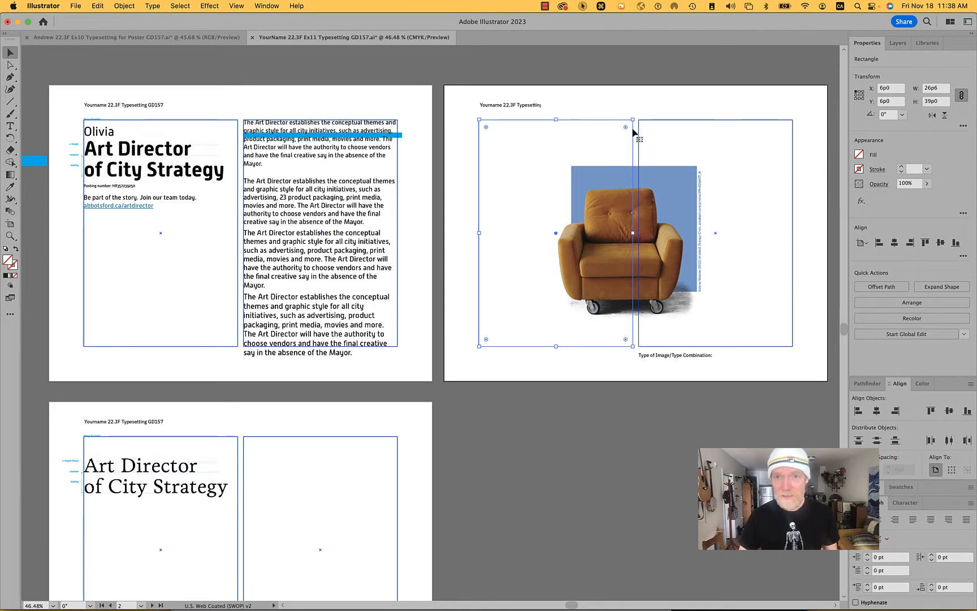
pyautogui.click(636, 102)
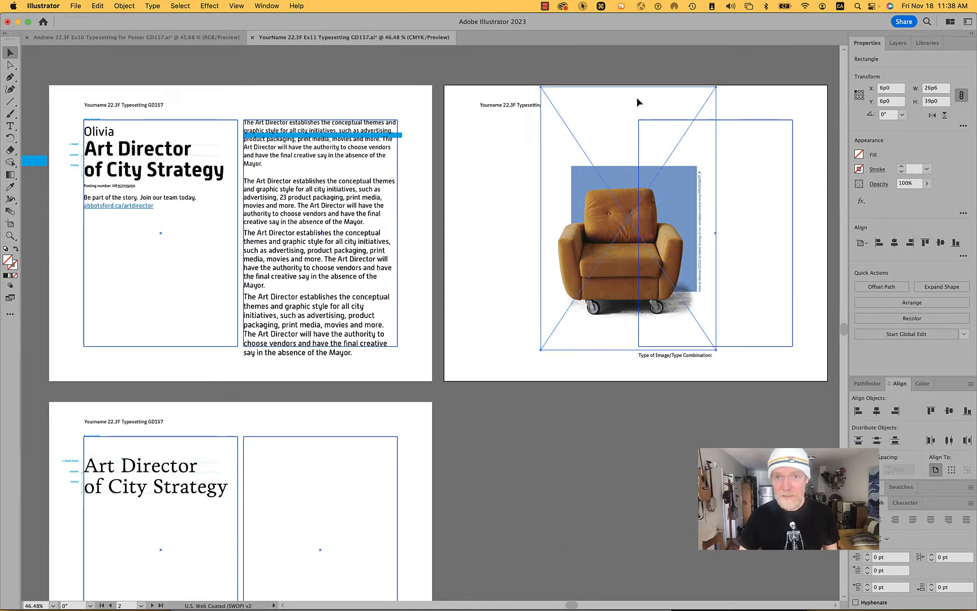
# - Fill the left column rectangle on the second artboard with the CMYK Red swatch
pyautogui.click(491, 120)
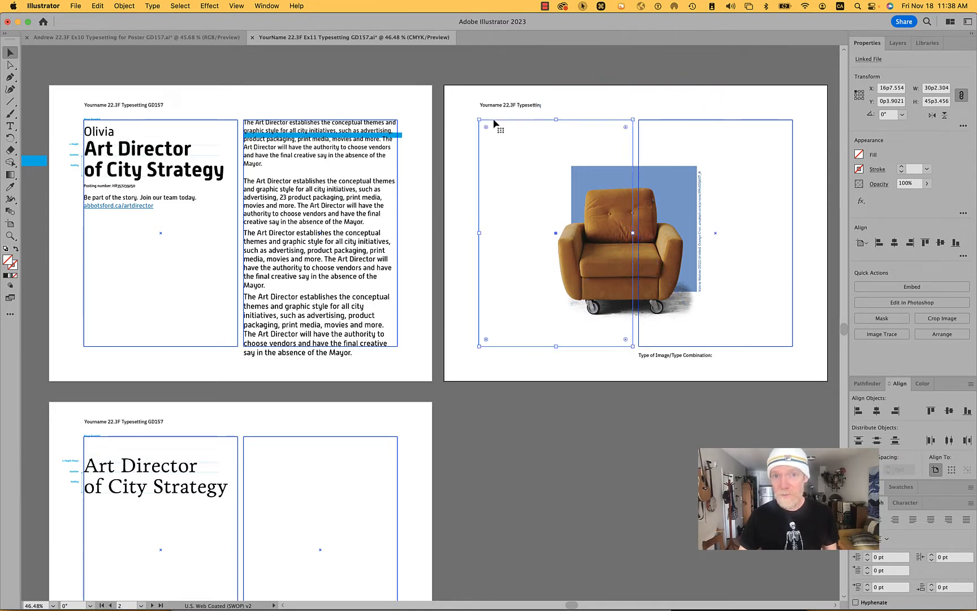
pyautogui.click(859, 156)
pyautogui.click(792, 259)
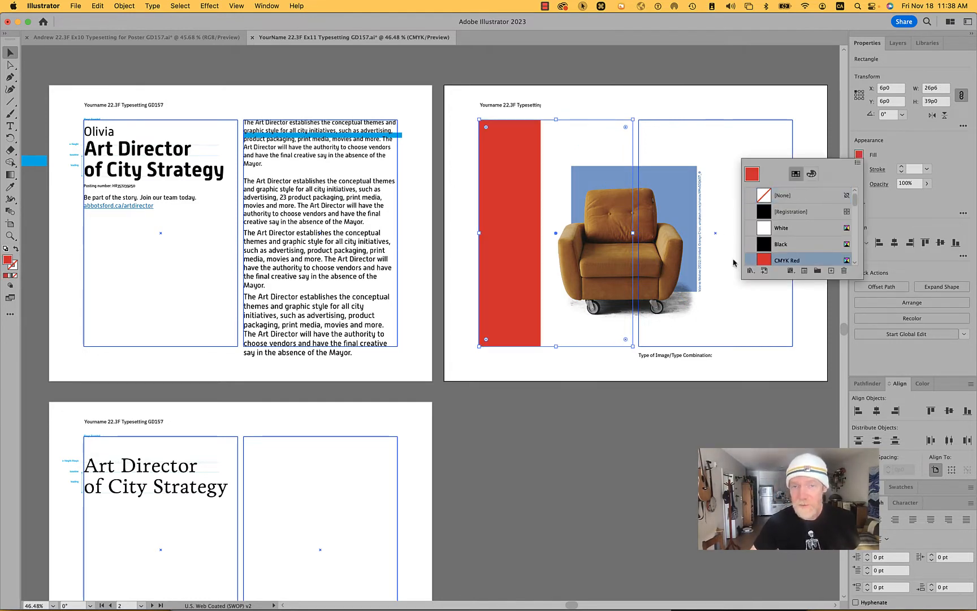
pyautogui.click(740, 68)
# - Move the chair image from the <Layer> layer to the Content layer
pyautogui.click(899, 44)
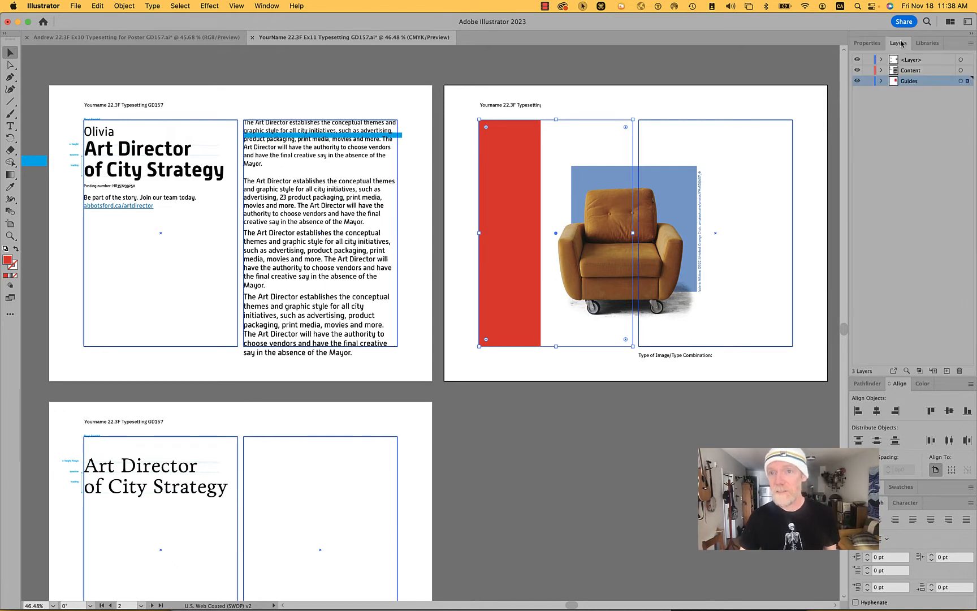
pyautogui.click(599, 161)
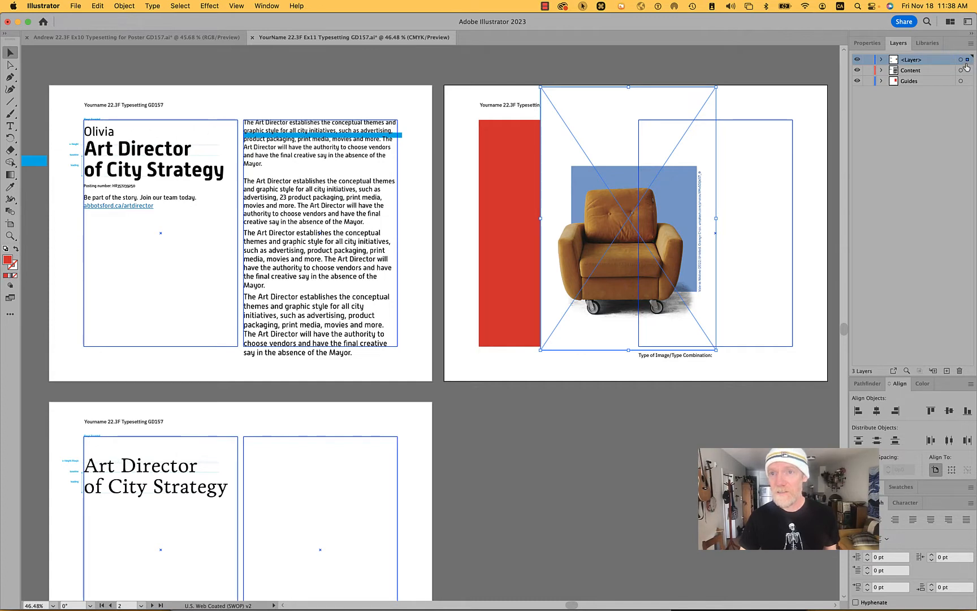
pyautogui.moveTo(968, 78); pyautogui.dragTo(967, 72)
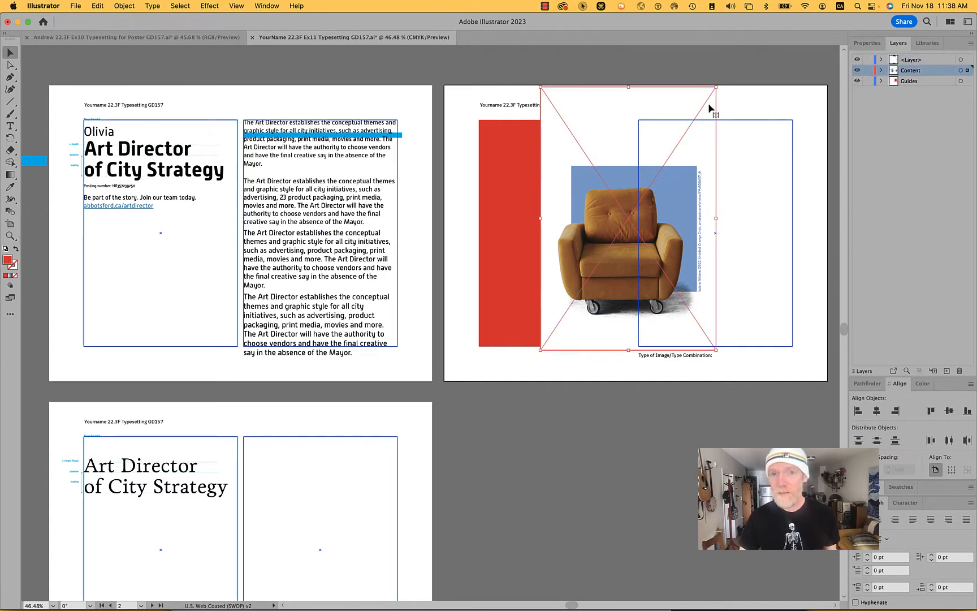
# - Move the red left column rectangle on the second artboard from the Guides layer to the Content layer
pyautogui.click(515, 152)
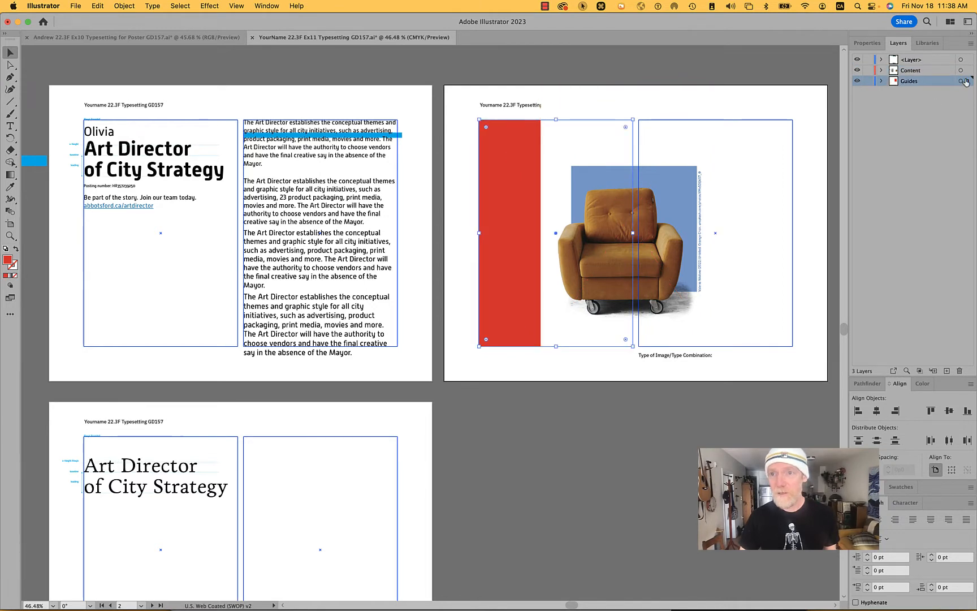
pyautogui.moveTo(967, 83); pyautogui.dragTo(968, 71)
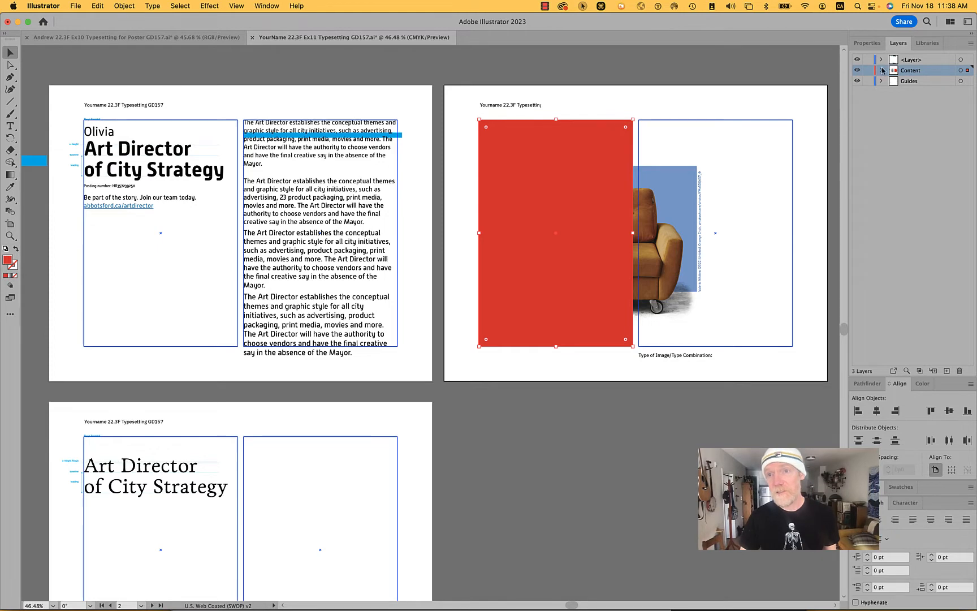
# - Move all the artwork on the <Layer> layer to the Content layer and delete the emptied <Layer> layer
pyautogui.click(968, 61)
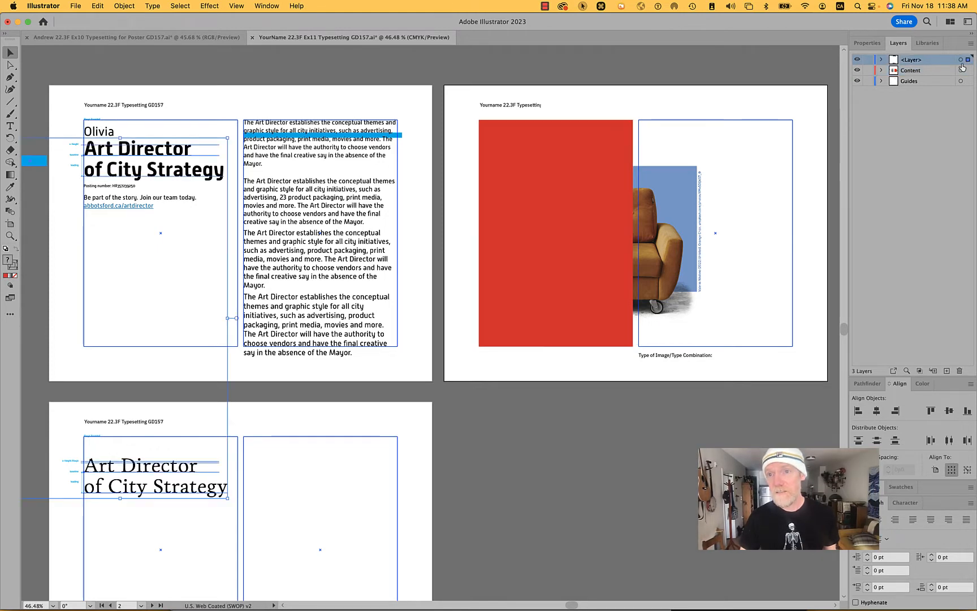
pyautogui.scroll(-2, 597, 198)
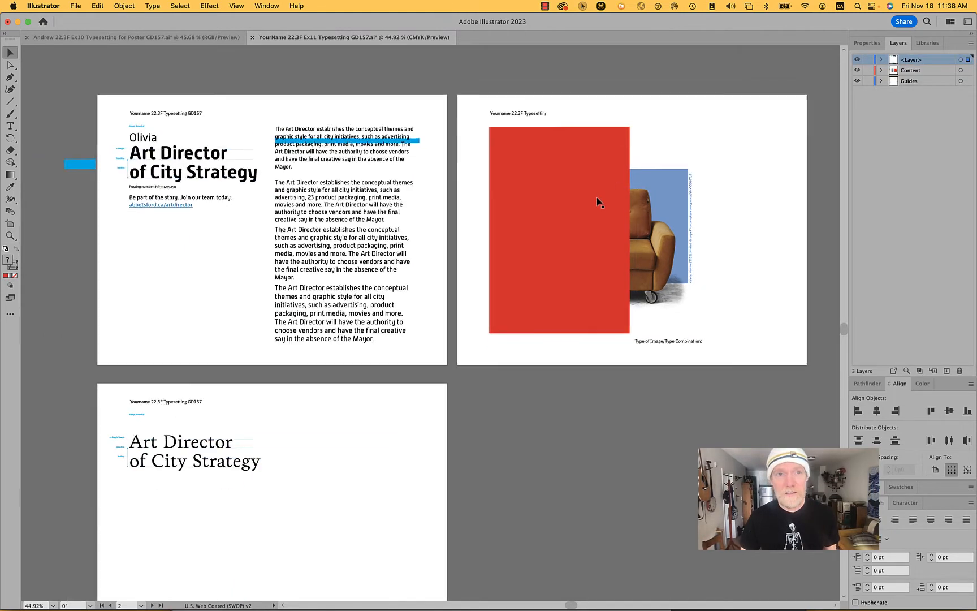
pyautogui.scroll(-3, 598, 202)
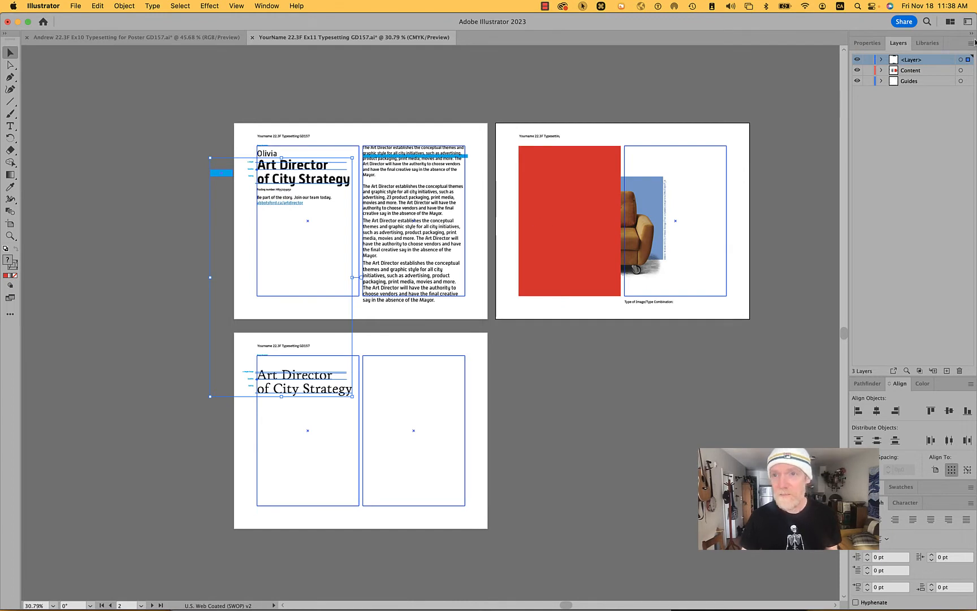
pyautogui.moveTo(968, 73); pyautogui.dragTo(968, 72)
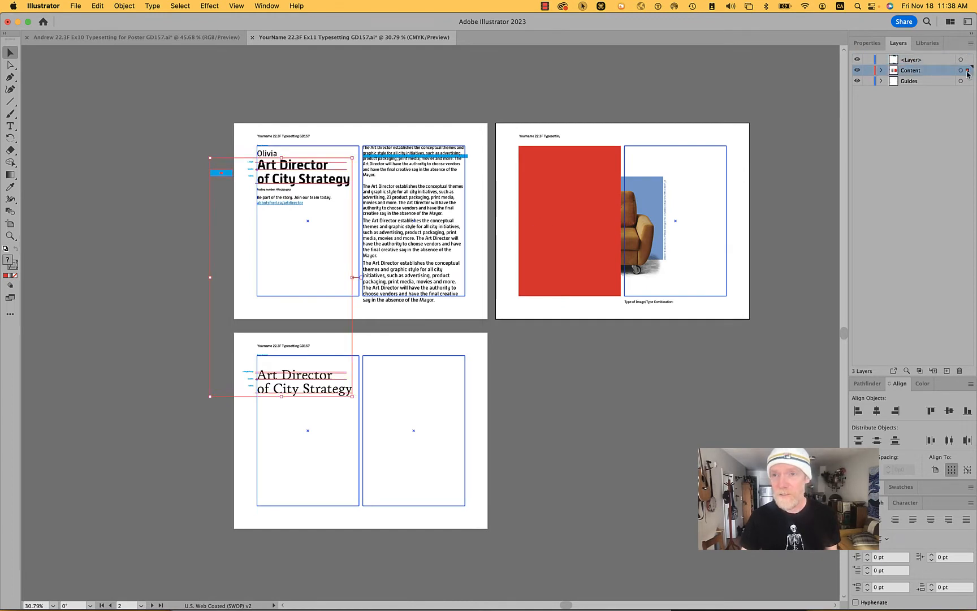
pyautogui.click(926, 61)
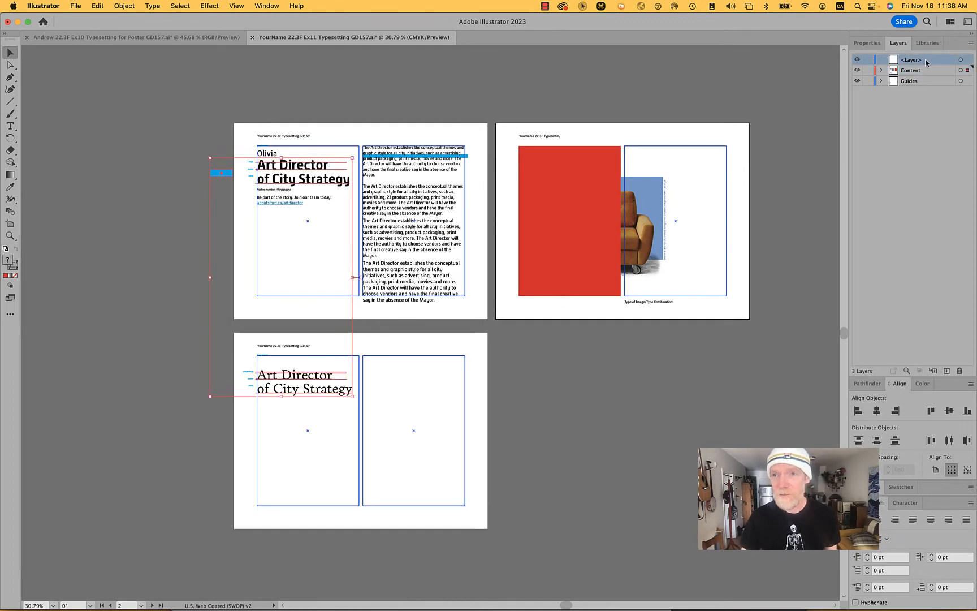
pyautogui.click(960, 371)
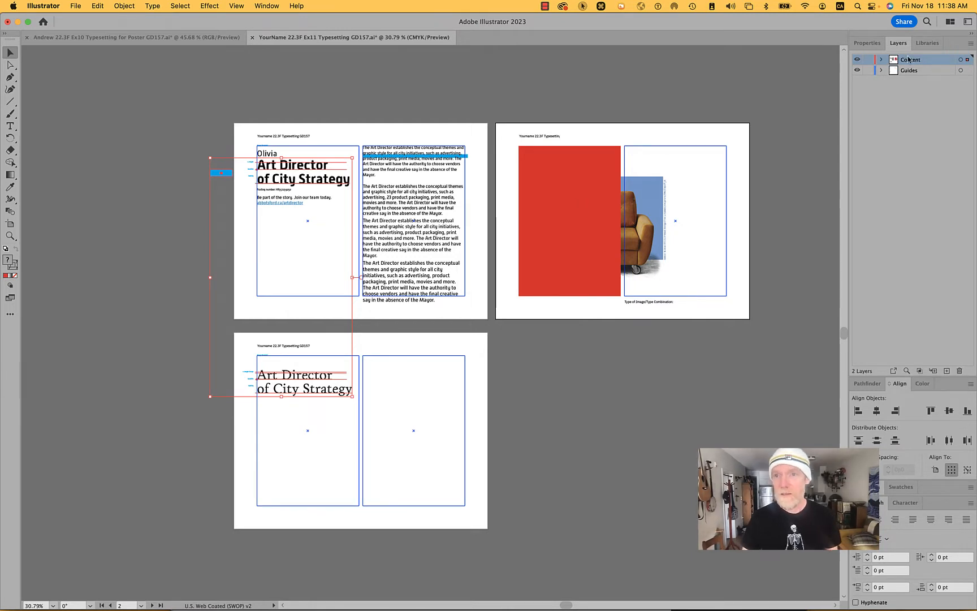
# - Deselect everything and lock the document's guides
pyautogui.click(776, 117)
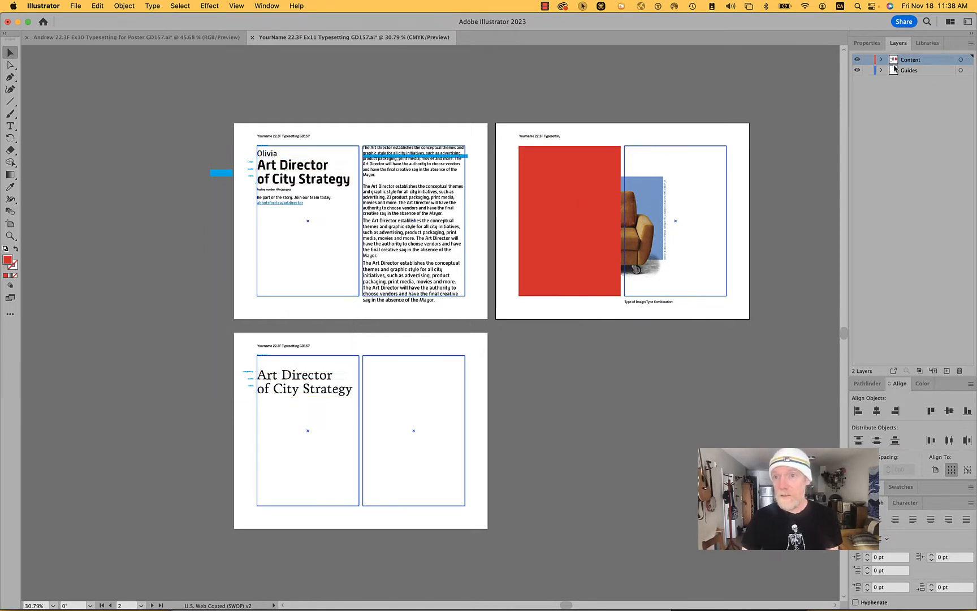
pyautogui.click(867, 43)
pyautogui.click(920, 163)
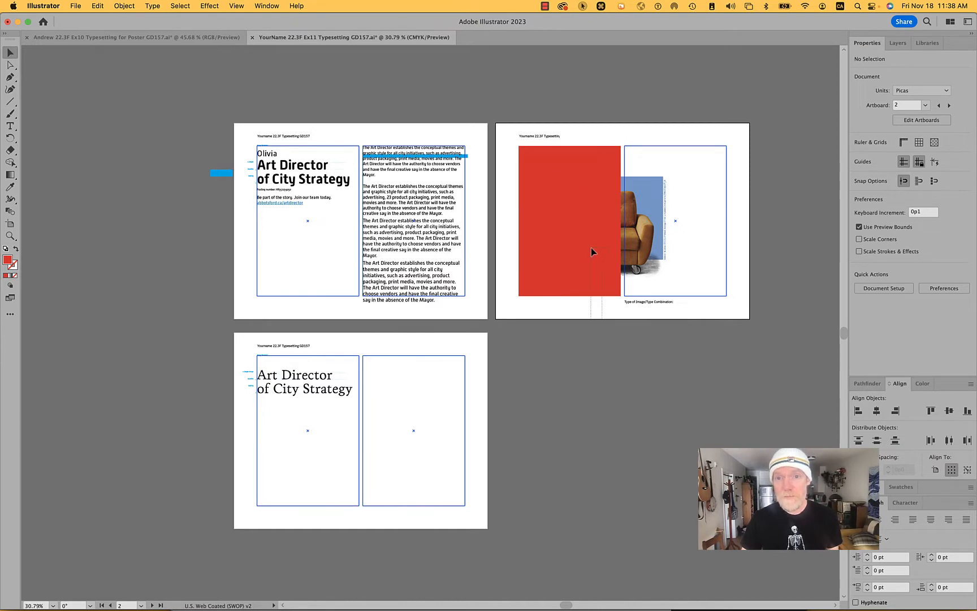
# - Make a clipping mask from the red left column rectangle and the chair image on the second artboard
pyautogui.click(583, 212)
pyautogui.rightClick(583, 213)
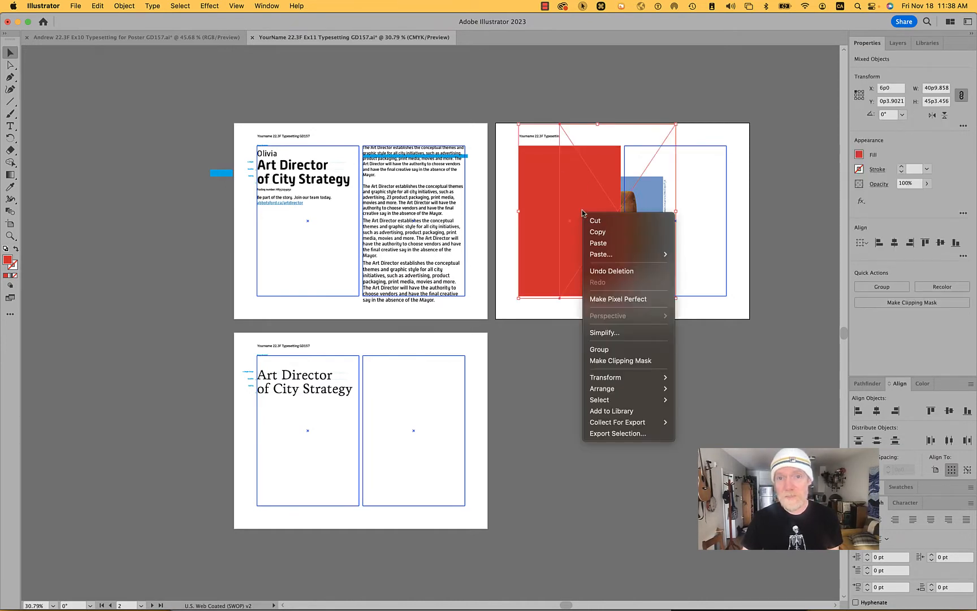
pyautogui.click(625, 360)
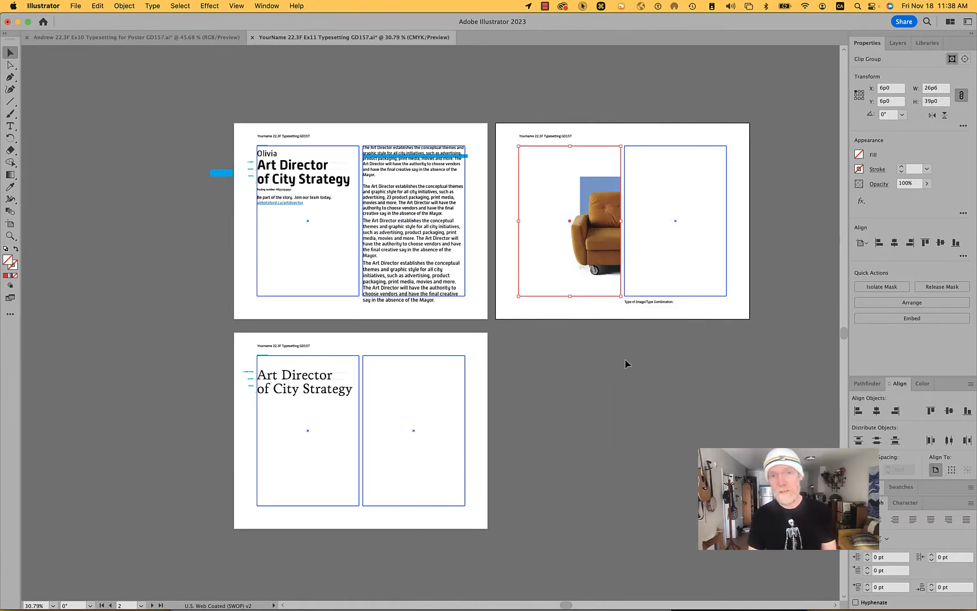
pyautogui.click(626, 359)
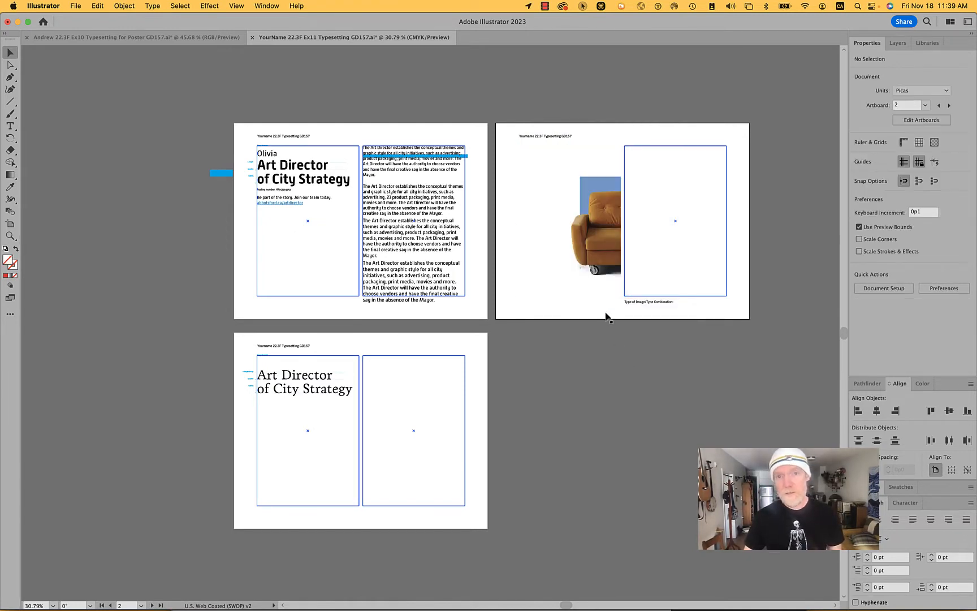
# - Directly select the clipping rectangle around the chair image, copy it and deselect it
pyautogui.scroll(5, 596, 227)
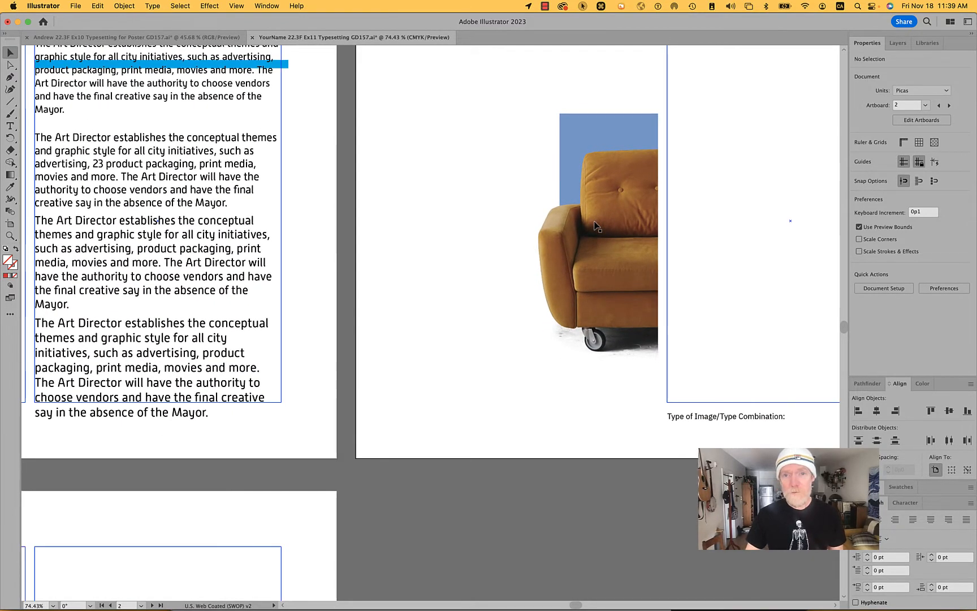
pyautogui.scroll(3, 597, 226)
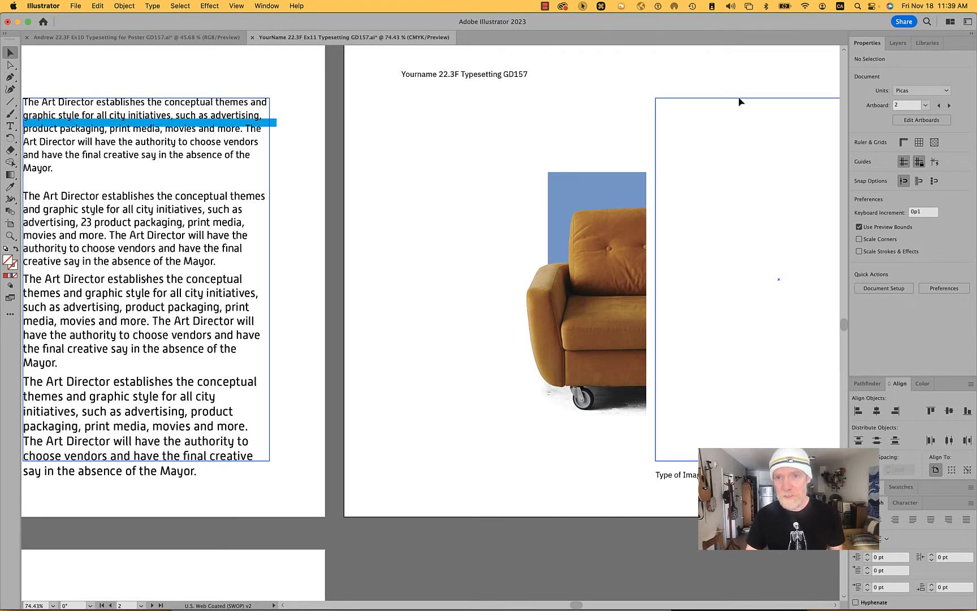
pyautogui.press('a')
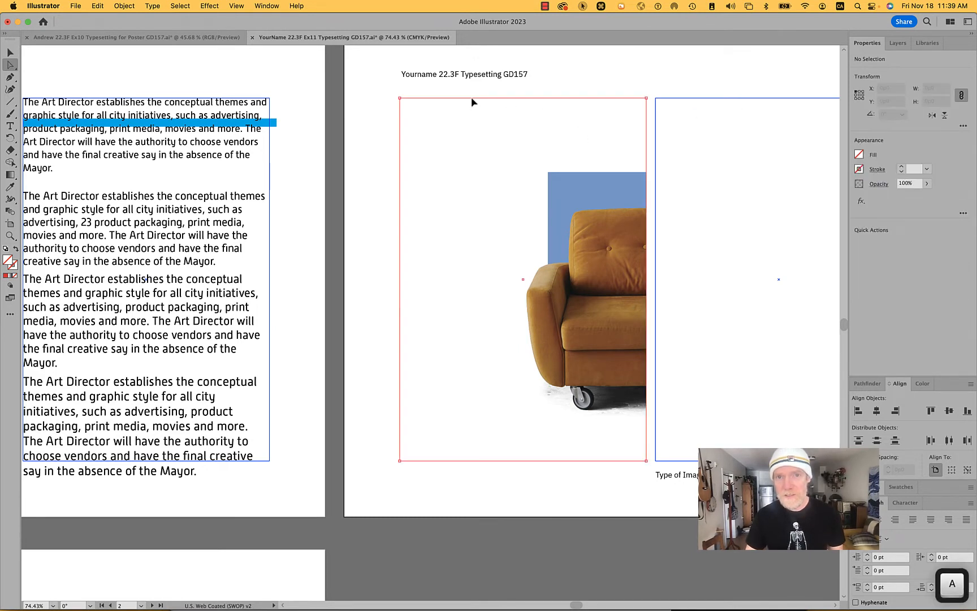
pyautogui.click(472, 102)
pyautogui.keyDown('alt'); pyautogui.click(565, 103); pyautogui.keyUp('alt')
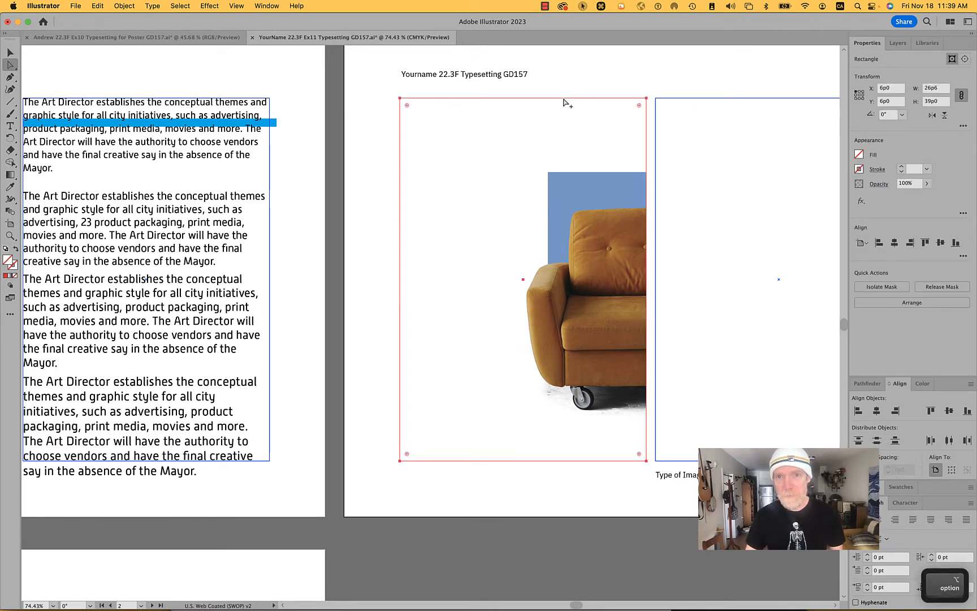
pyautogui.press('super+c')
pyautogui.click(614, 69)
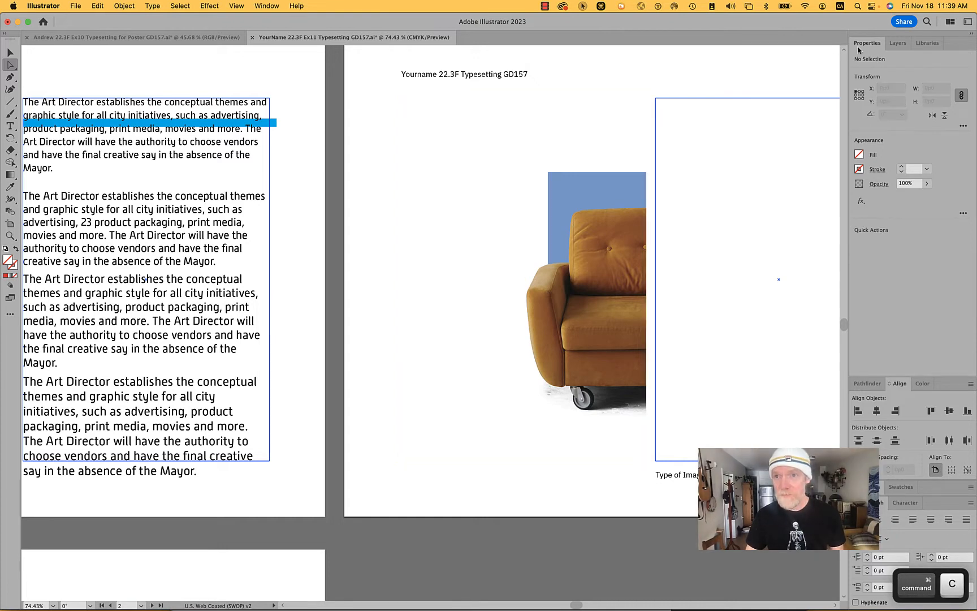
# - Make the Guides layer active and paste the copied column rectangle in place
pyautogui.click(898, 43)
pyautogui.click(934, 71)
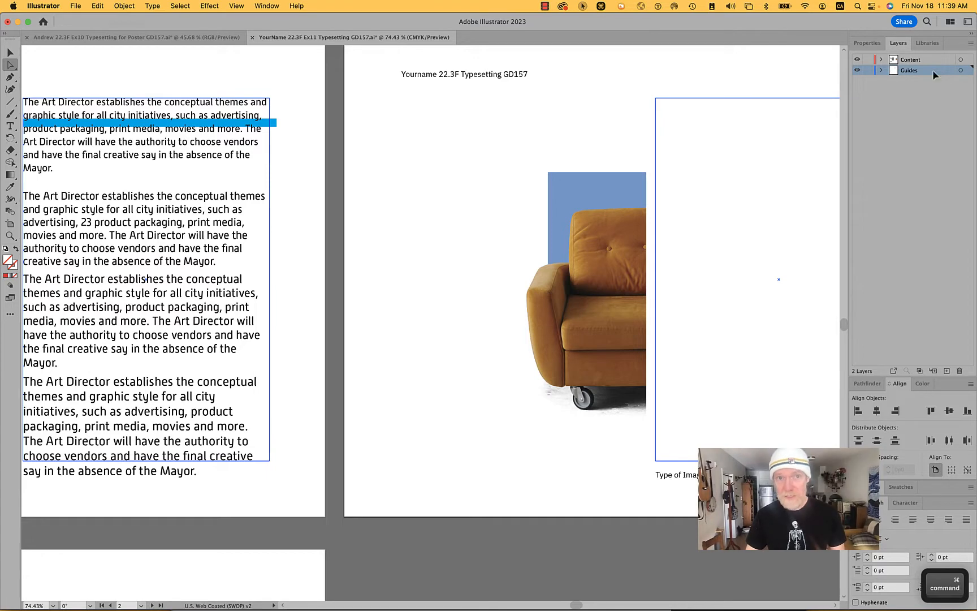
pyautogui.click(106, 4)
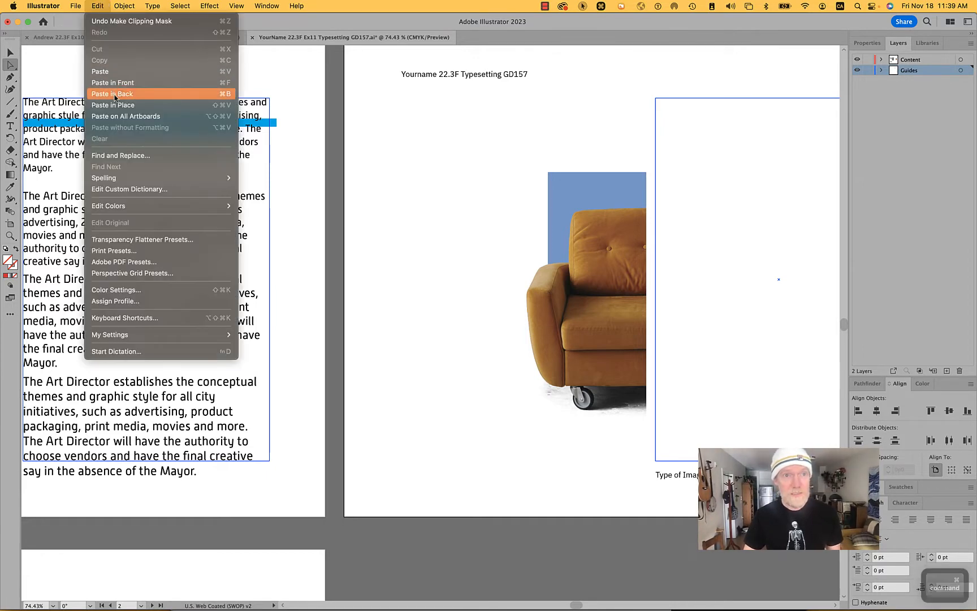
pyautogui.click(114, 108)
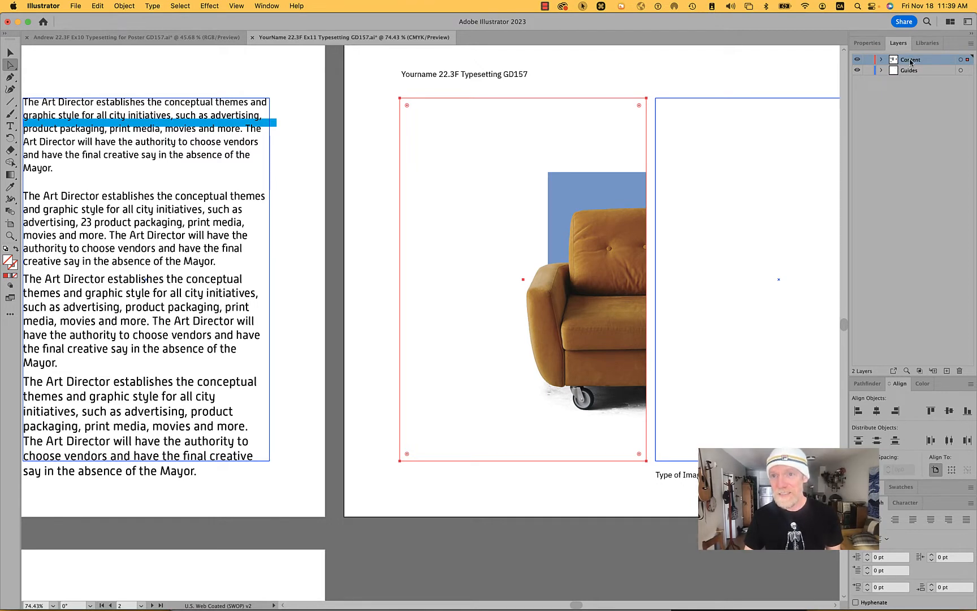
# - Turn off Paste Remembers Layers and move the pasted rectangle from the Content layer to the Guides layer
pyautogui.click(970, 43)
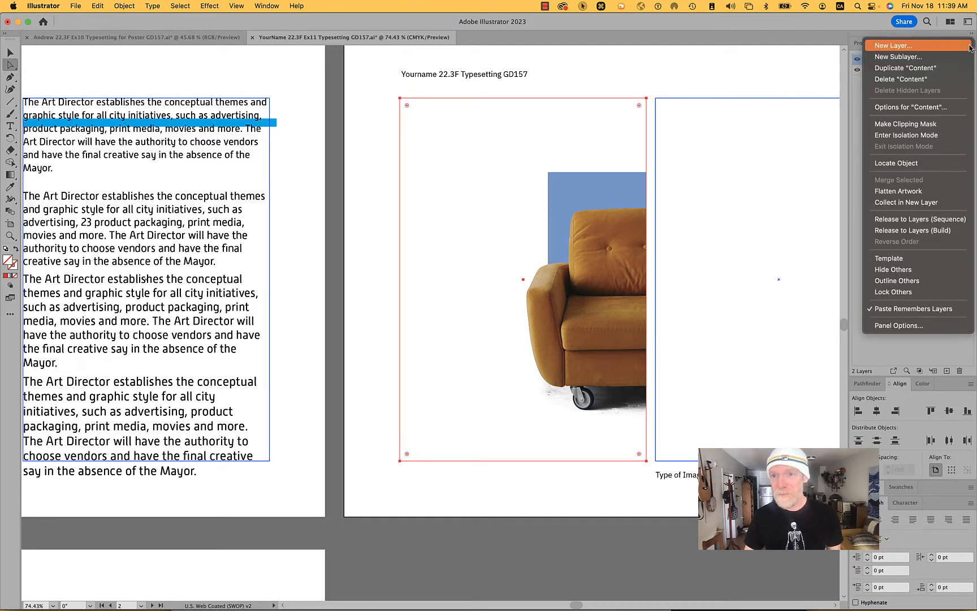
pyautogui.click(916, 310)
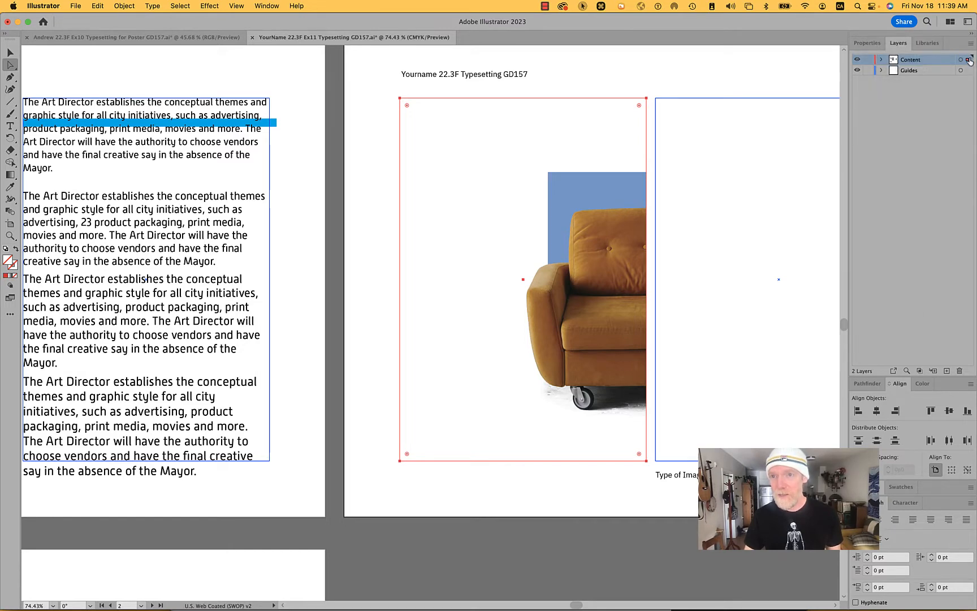
pyautogui.moveTo(967, 70); pyautogui.dragTo(967, 72)
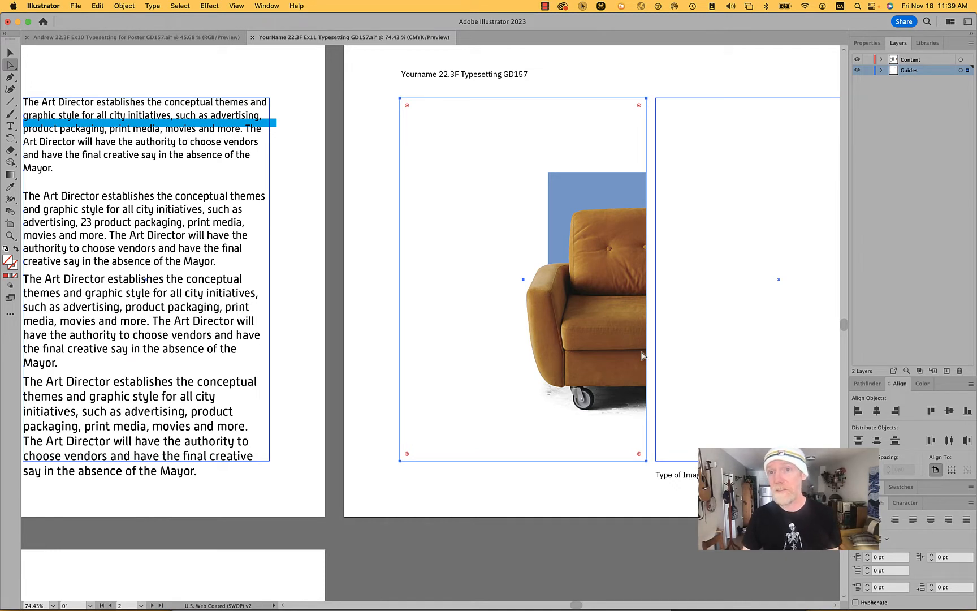
pyautogui.click(970, 43)
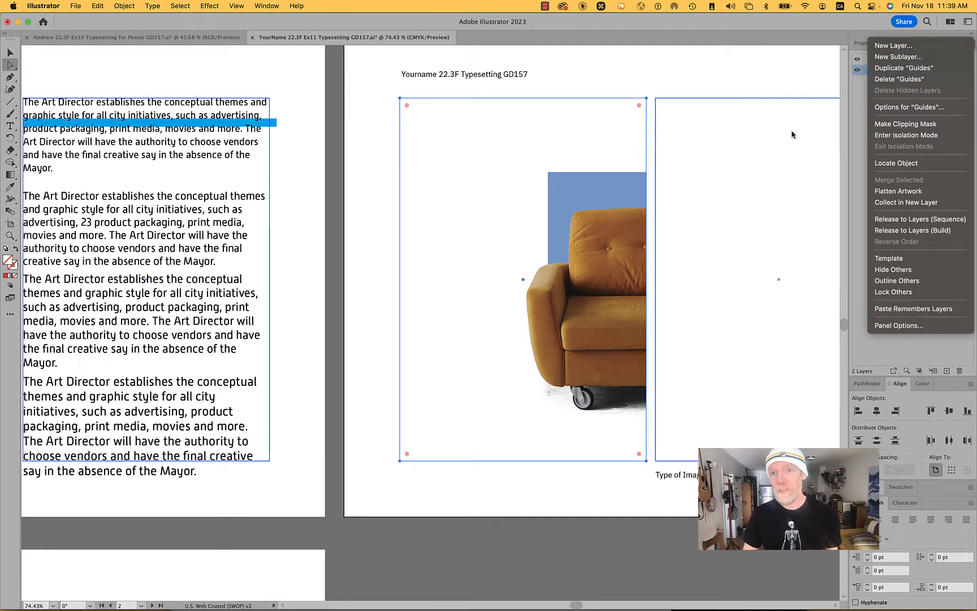
pyautogui.click(736, 86)
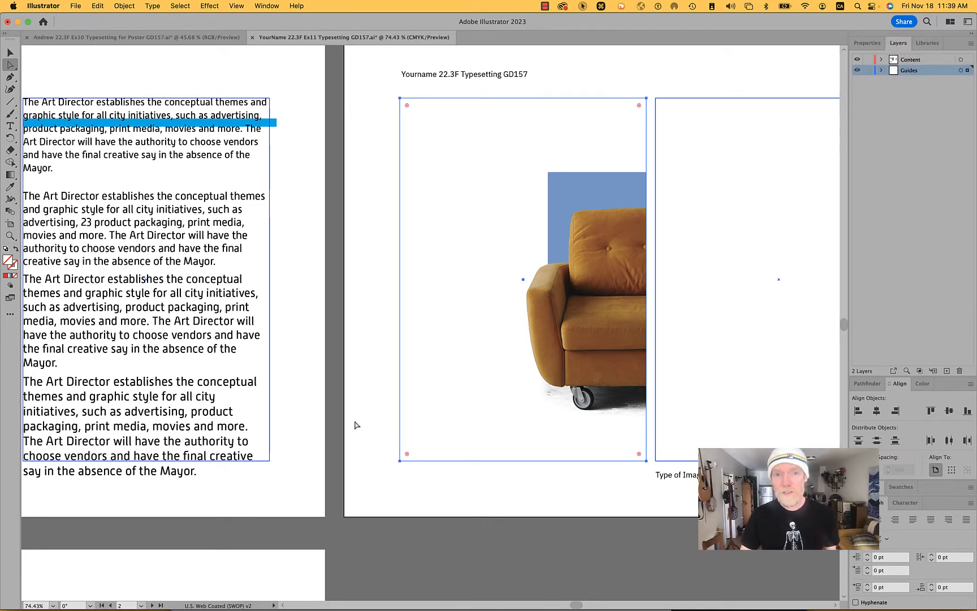
# - Expand the Guides layer's contents and convert the pasted column rectangle into a guide
pyautogui.click(882, 72)
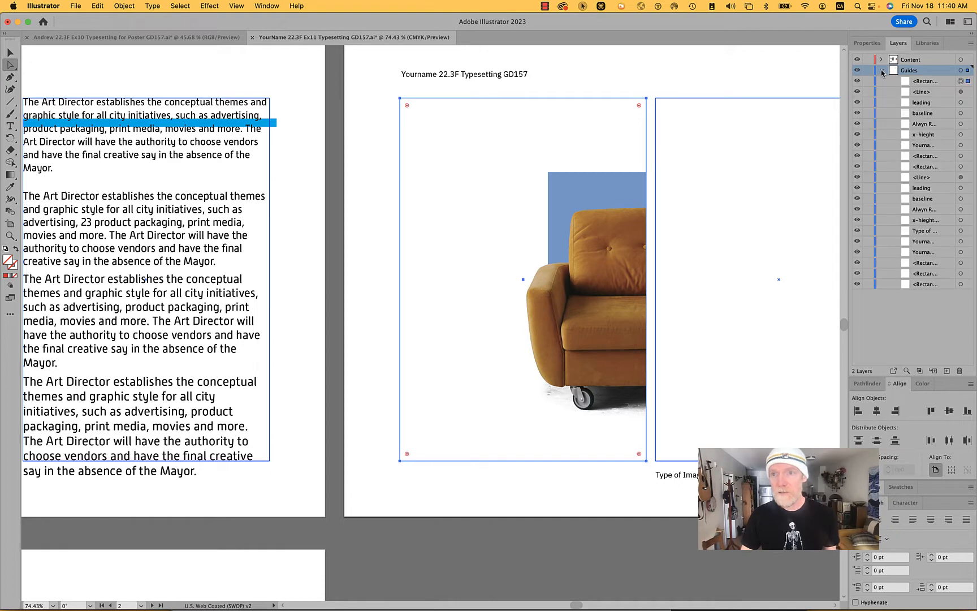
pyautogui.rightClick(545, 131)
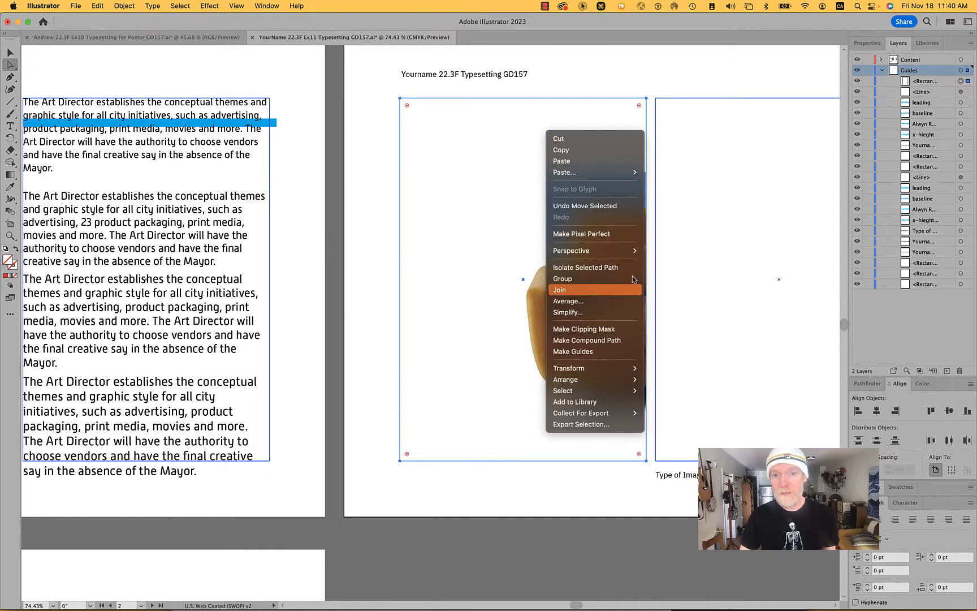
pyautogui.click(609, 351)
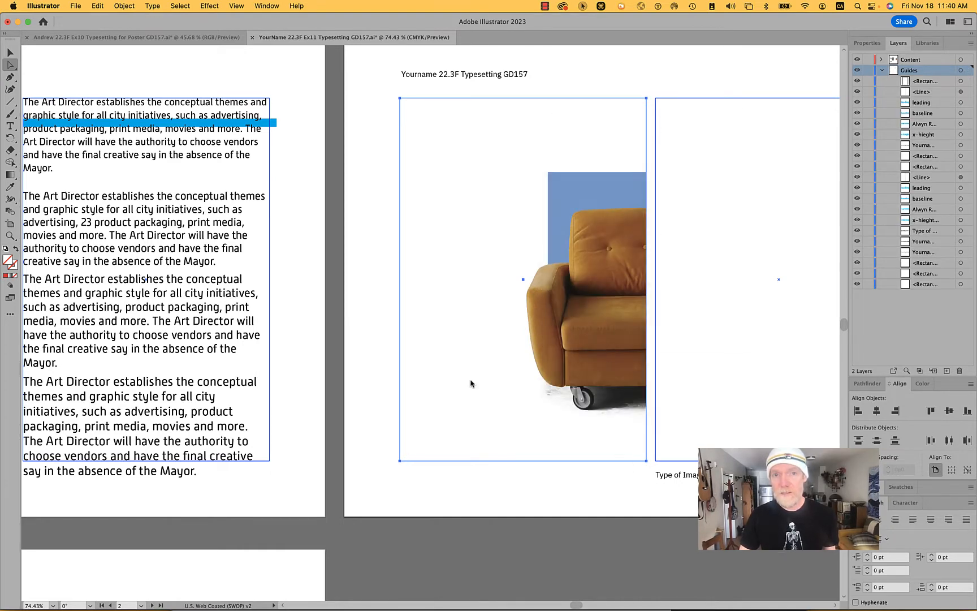
# - Duplicate the first artboard's uppermost Art Director paragraph into the second artboard's left column, over the chair image
pyautogui.click(153, 152)
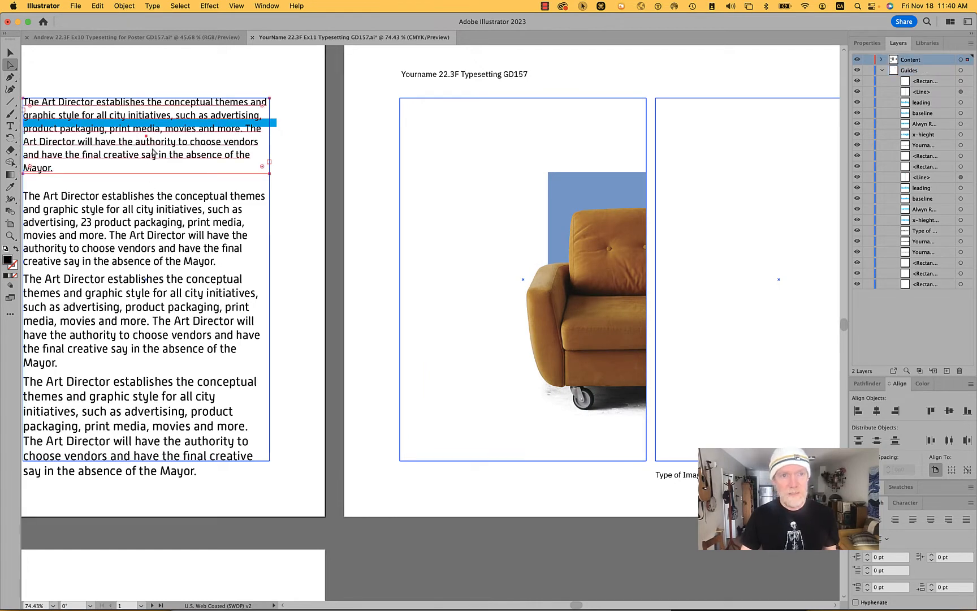
pyautogui.moveTo(145, 146); pyautogui.dragTo(524, 255)
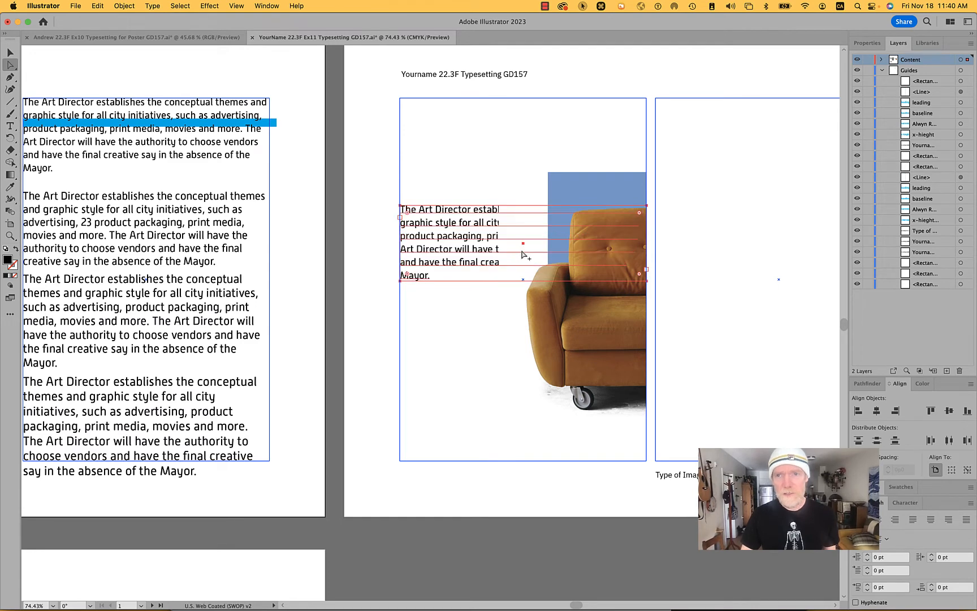
# - Bring the duplicated paragraph to the front of the chair image and deselect it
pyautogui.rightClick(446, 243)
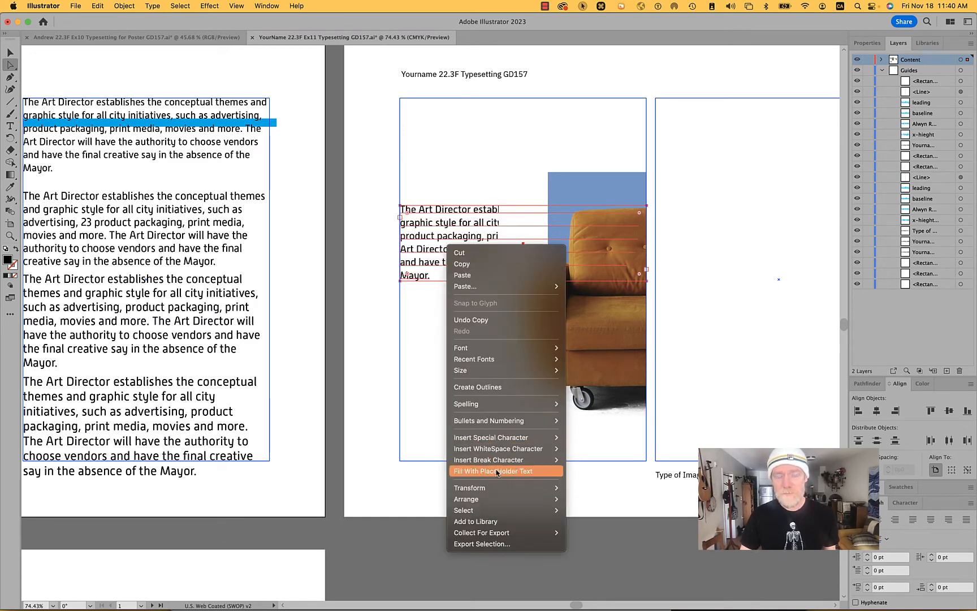
pyautogui.moveTo(494, 497)
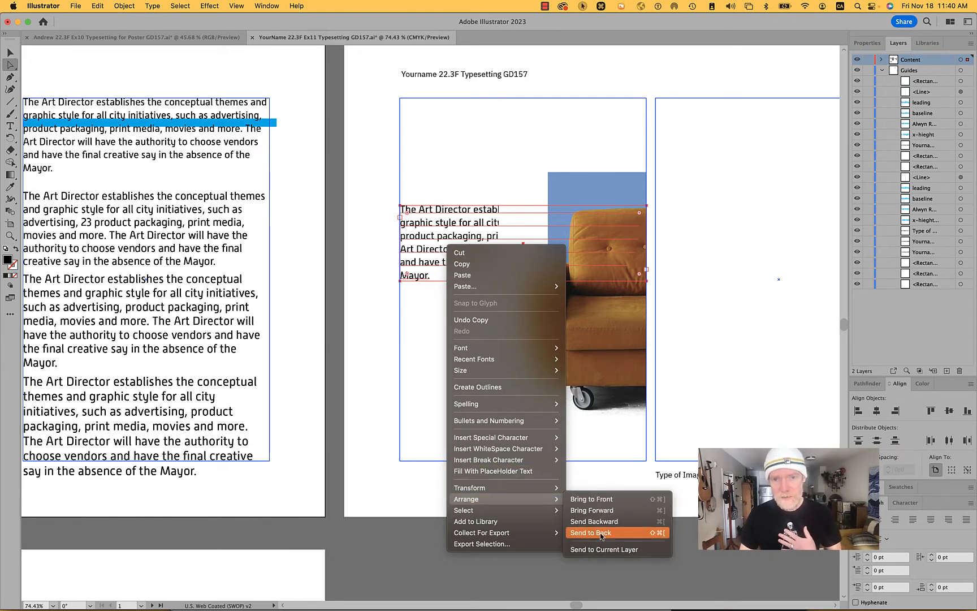
pyautogui.click(607, 500)
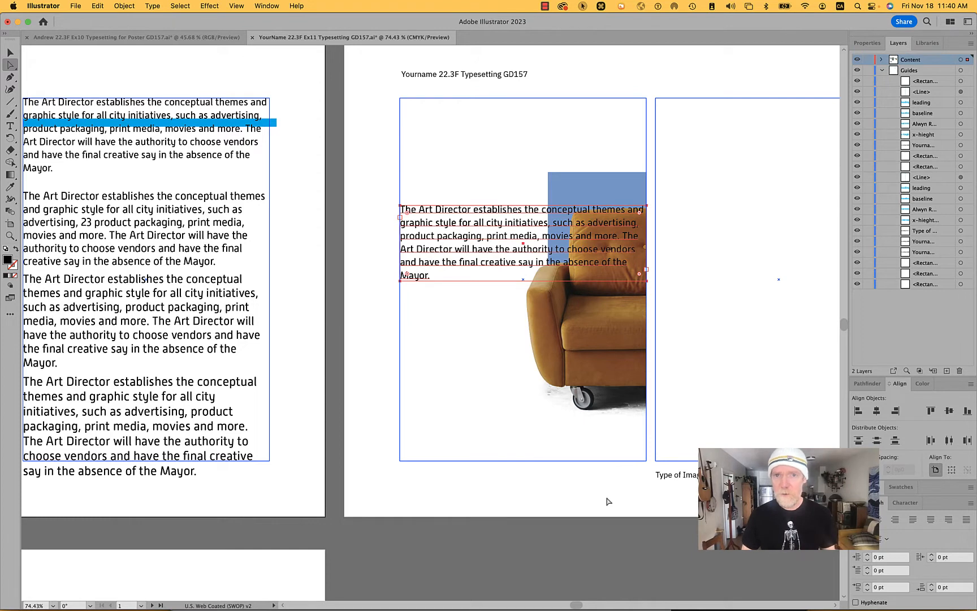
pyautogui.click(594, 194)
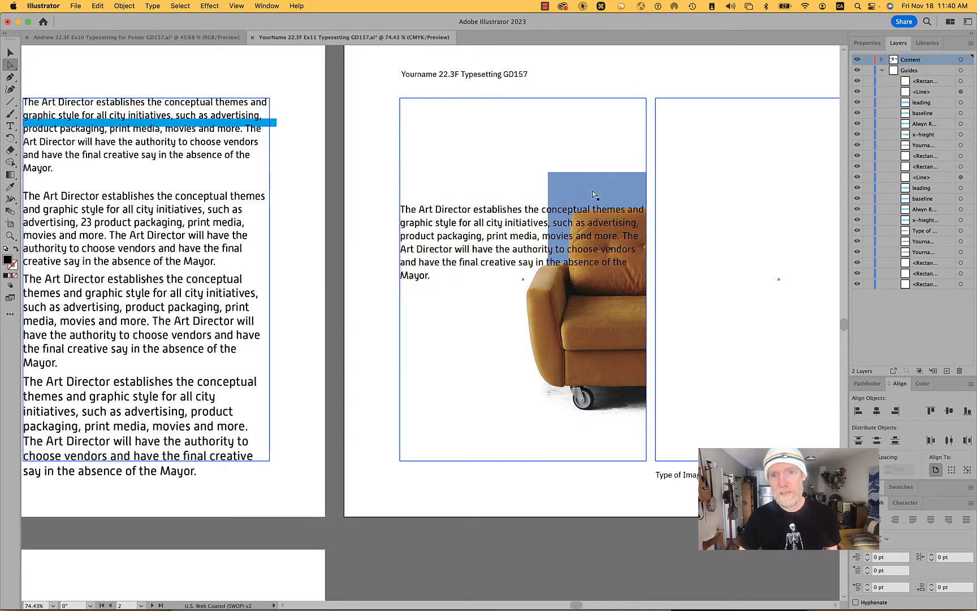
# - Try converting the Art Director paragraph over the chair image to point type, and undo the conversion
pyautogui.click(544, 210)
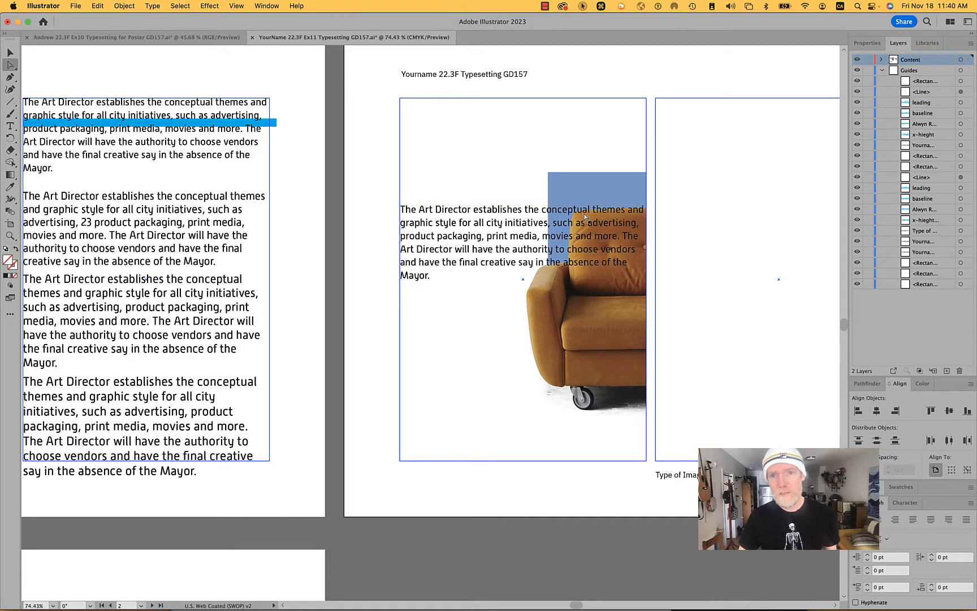
pyautogui.click(470, 215)
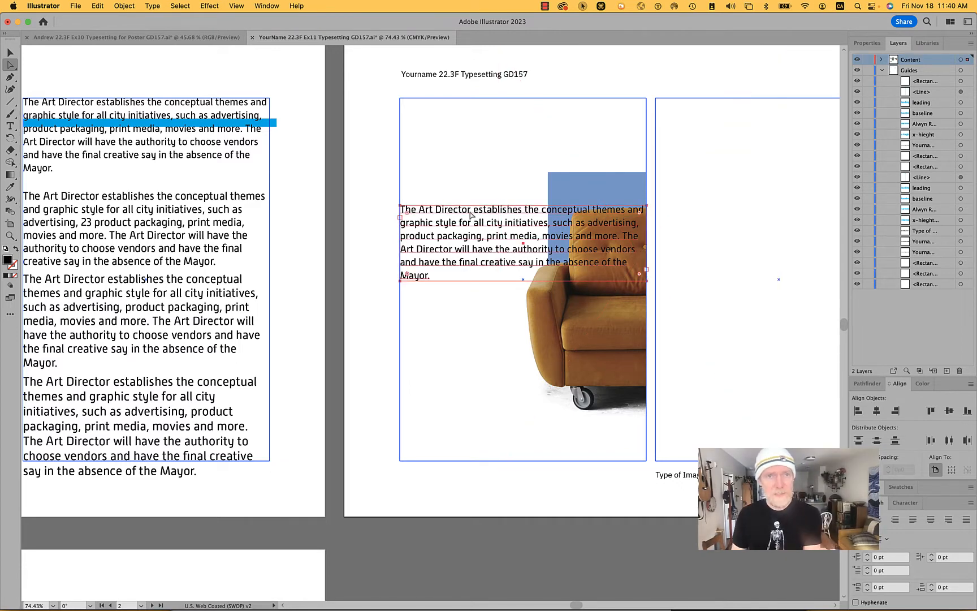
pyautogui.click(97, 6)
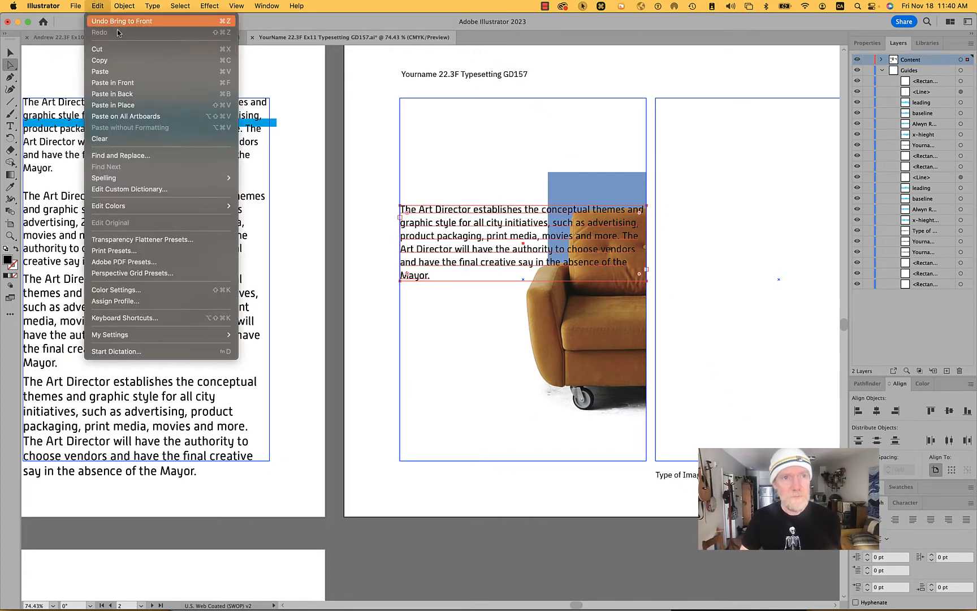
pyautogui.moveTo(121, 5)
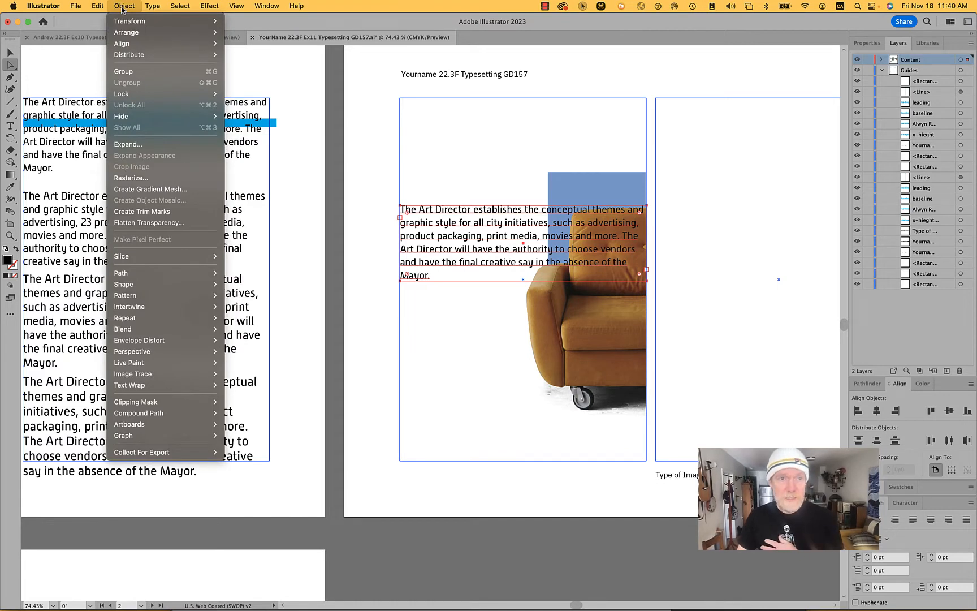
pyautogui.moveTo(122, 44)
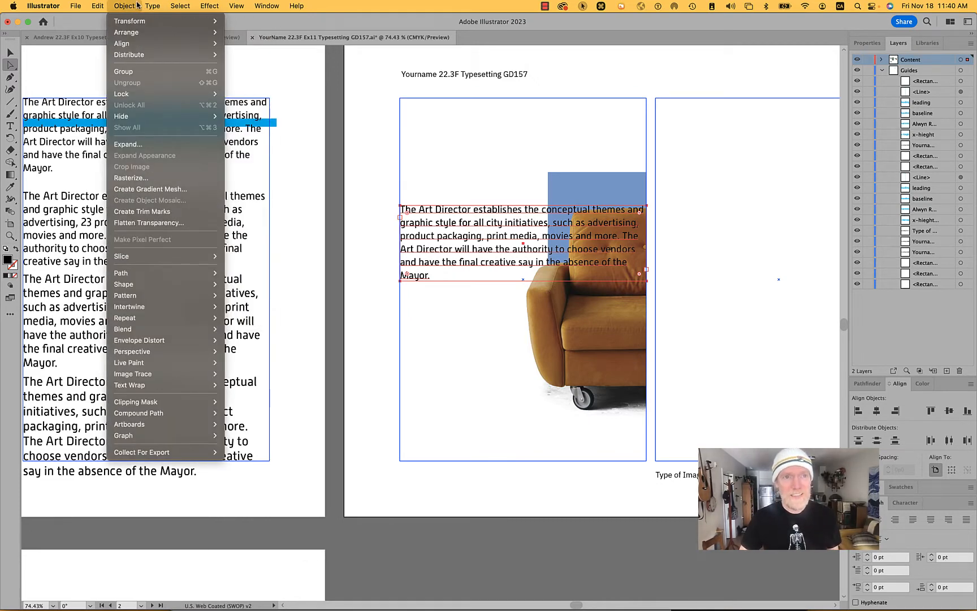
pyautogui.moveTo(151, 6)
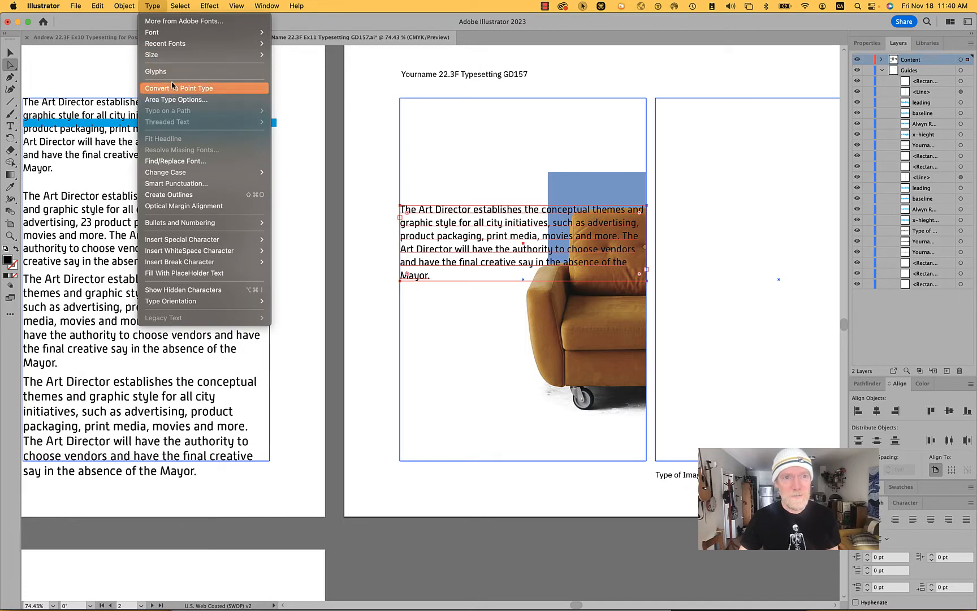
pyautogui.click(209, 89)
pyautogui.click(122, 4)
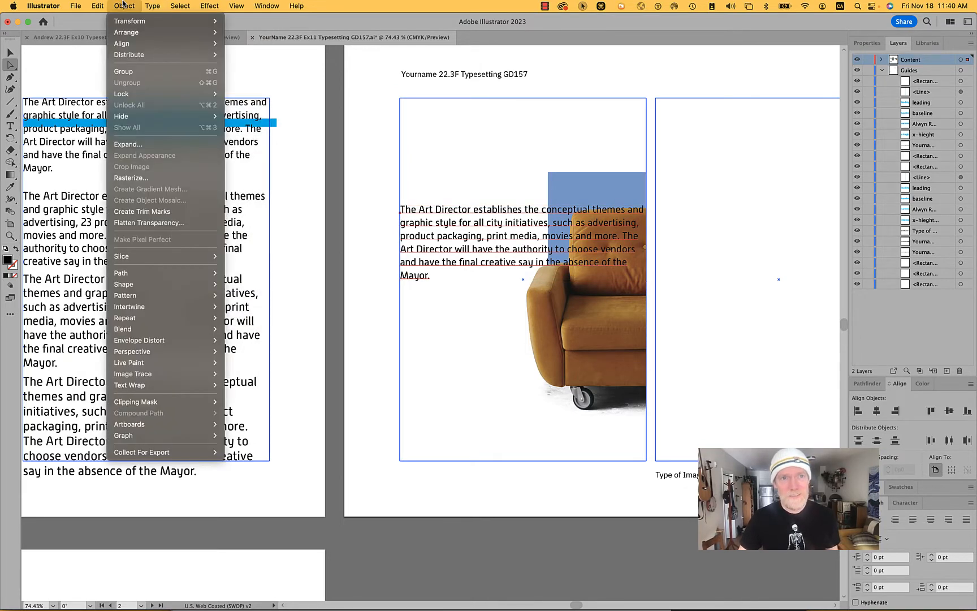
pyautogui.click(150, 5)
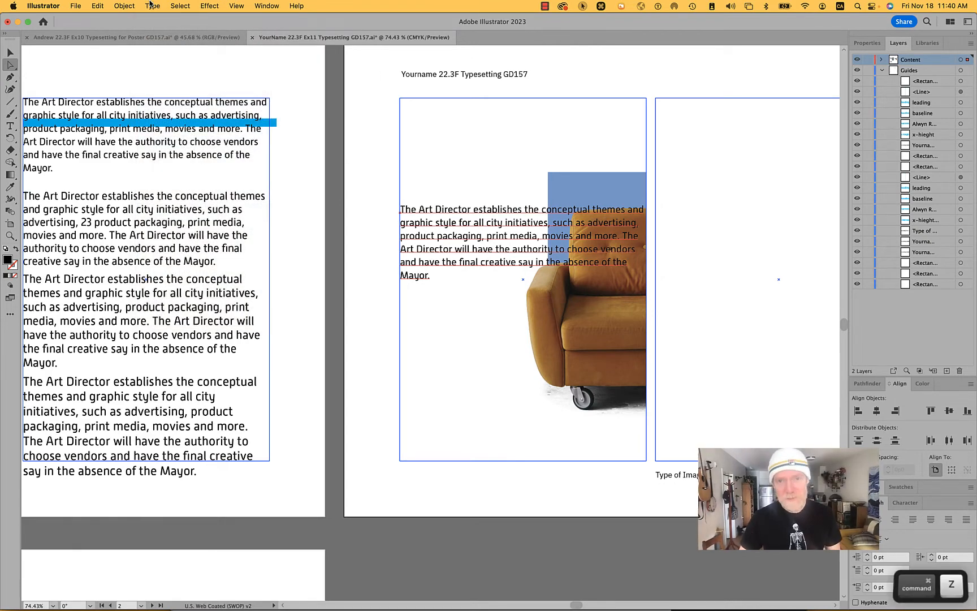
pyautogui.press('super+z')
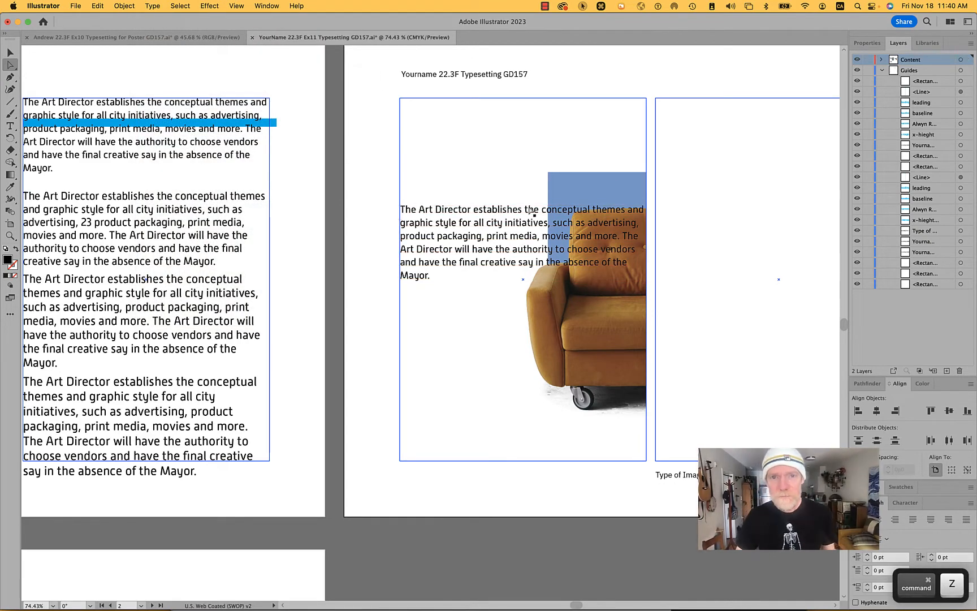
# - Select the paragraph over the chair and display its character settings
pyautogui.click(505, 203)
pyautogui.scroll(5, 505, 203)
pyautogui.scroll(1, 505, 205)
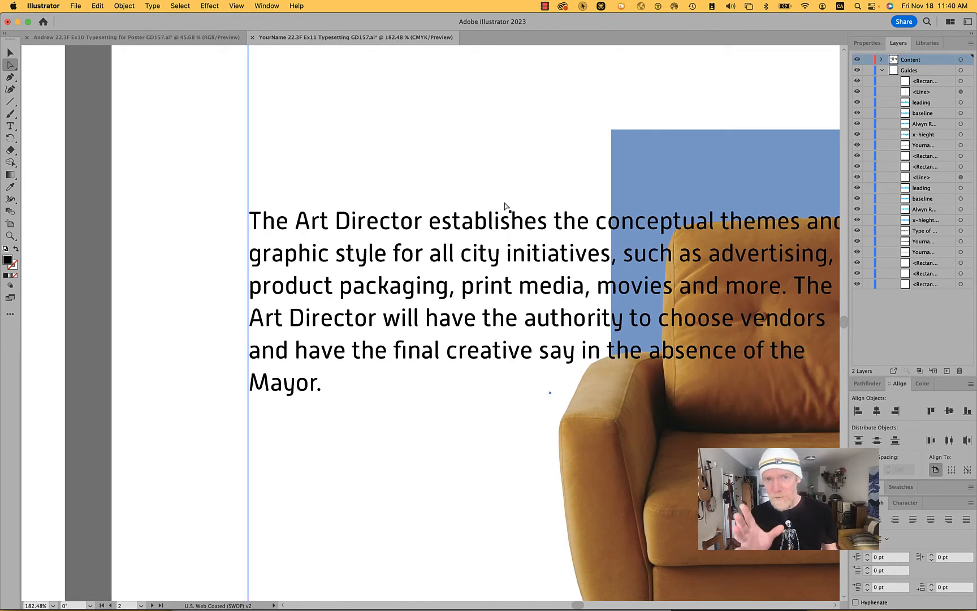
pyautogui.click(498, 225)
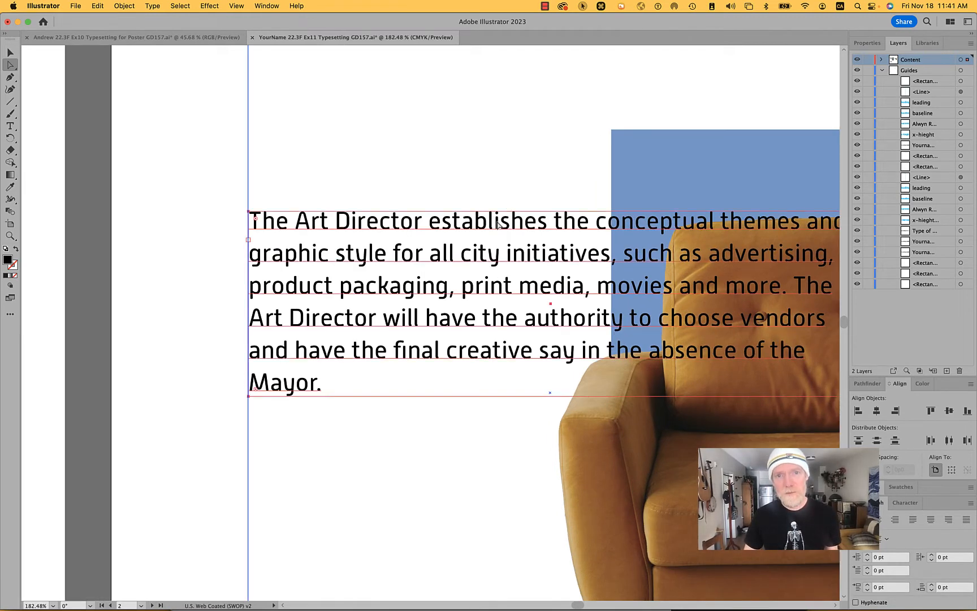
pyautogui.click(215, 275)
pyautogui.click(312, 227)
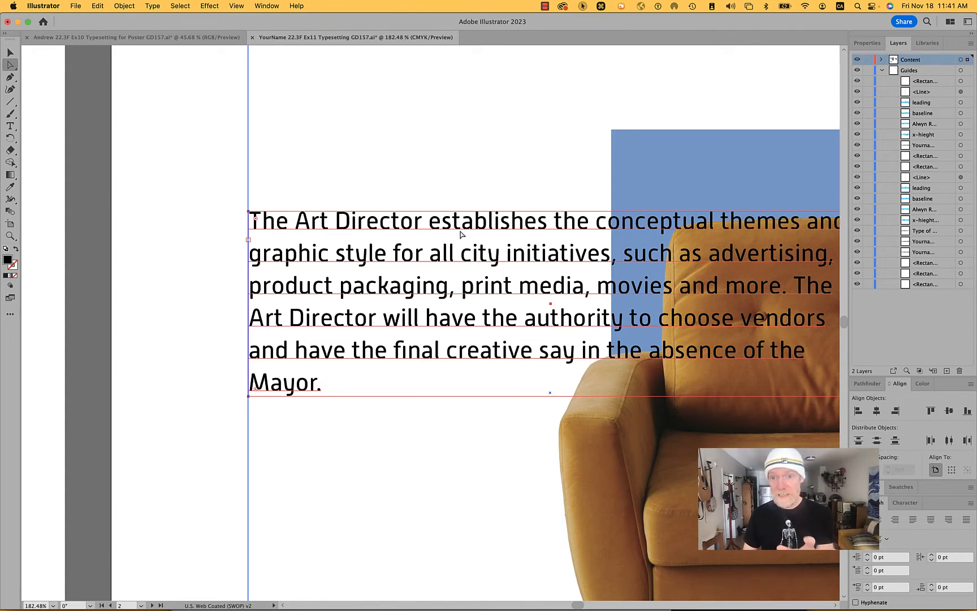
pyautogui.click(904, 502)
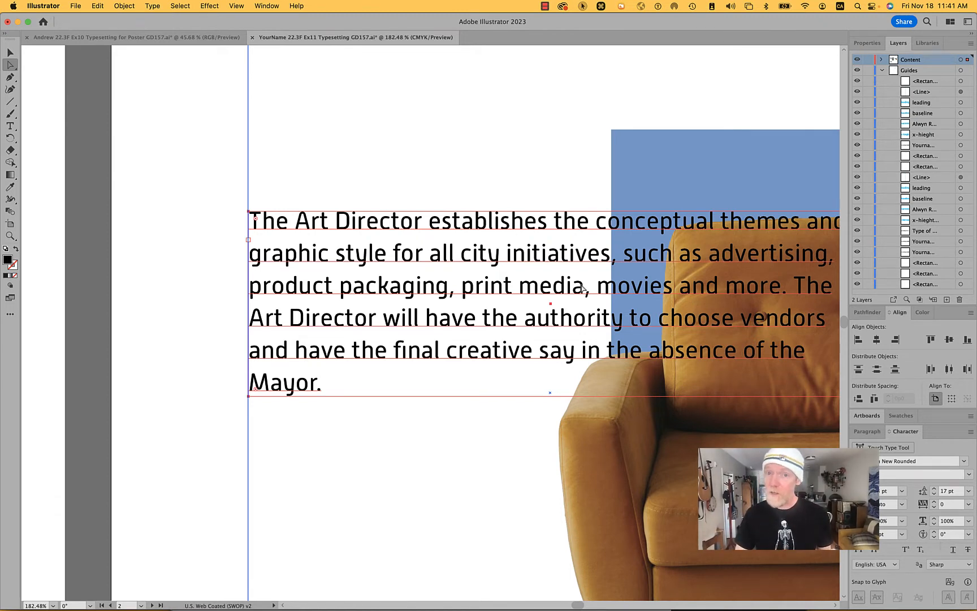
# - Compare selecting the whole paragraph with directly selecting its text frame's lower edge, and deselect it
pyautogui.click(165, 200)
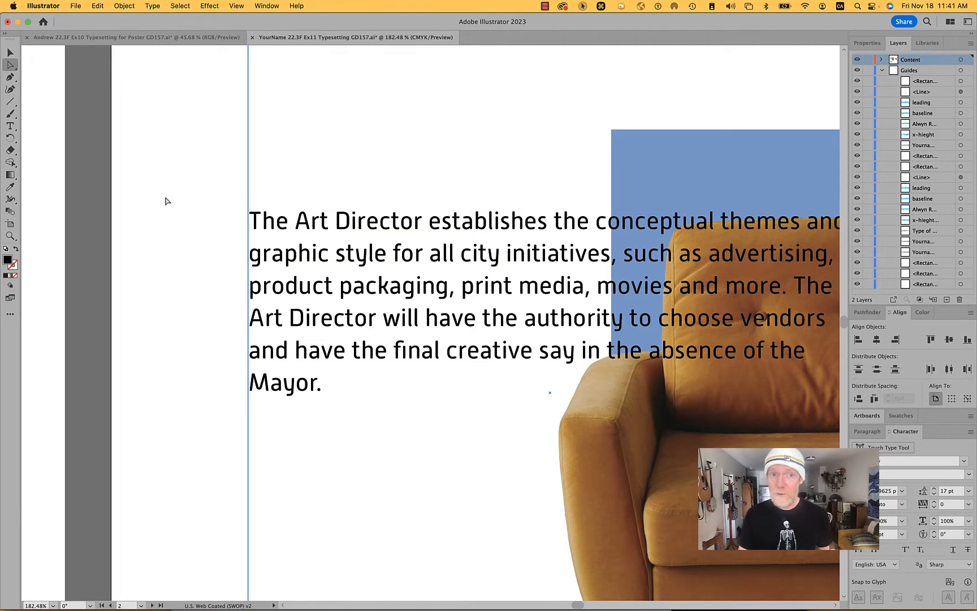
pyautogui.click(273, 222)
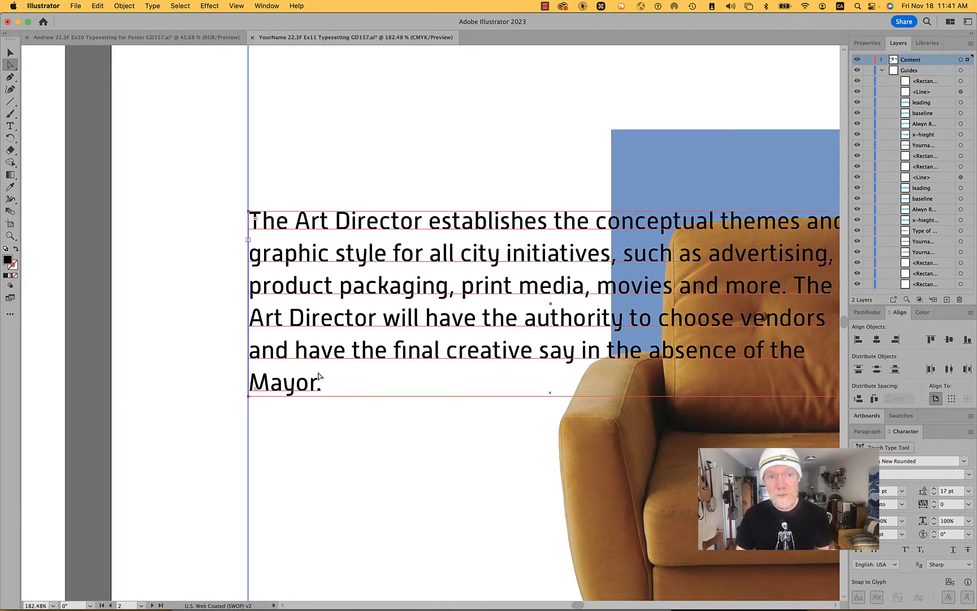
pyautogui.click(351, 429)
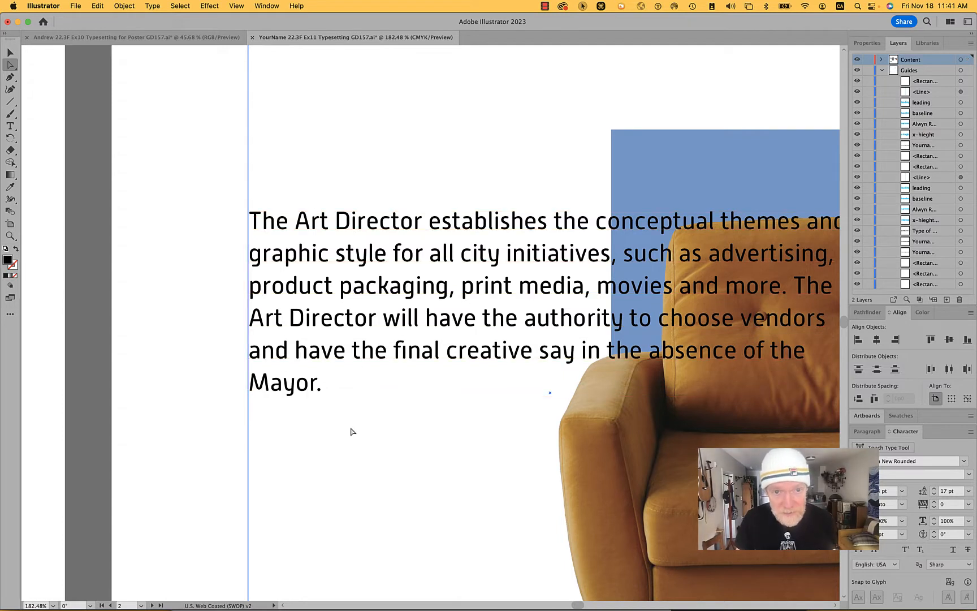
pyautogui.click(347, 397)
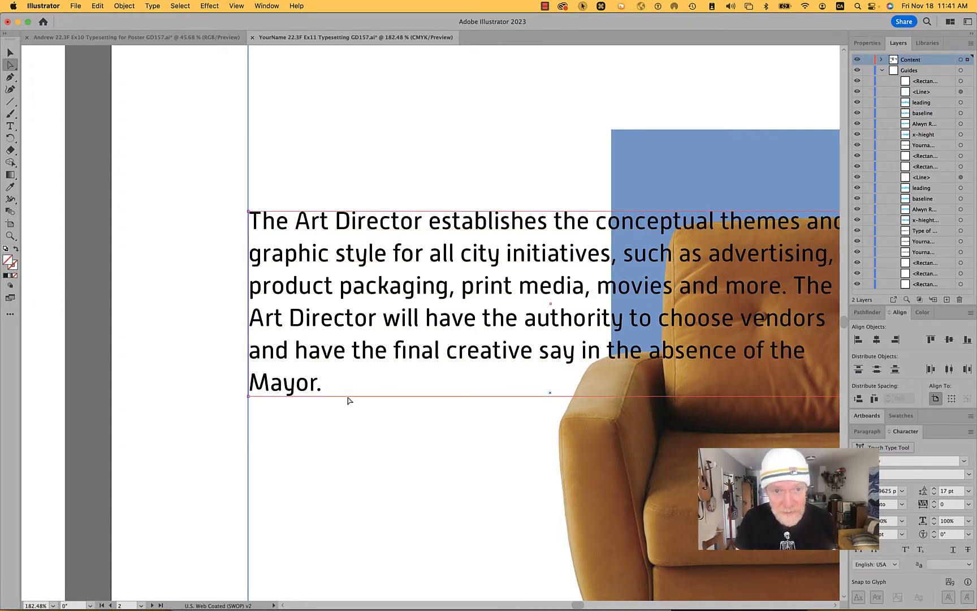
pyautogui.click(334, 445)
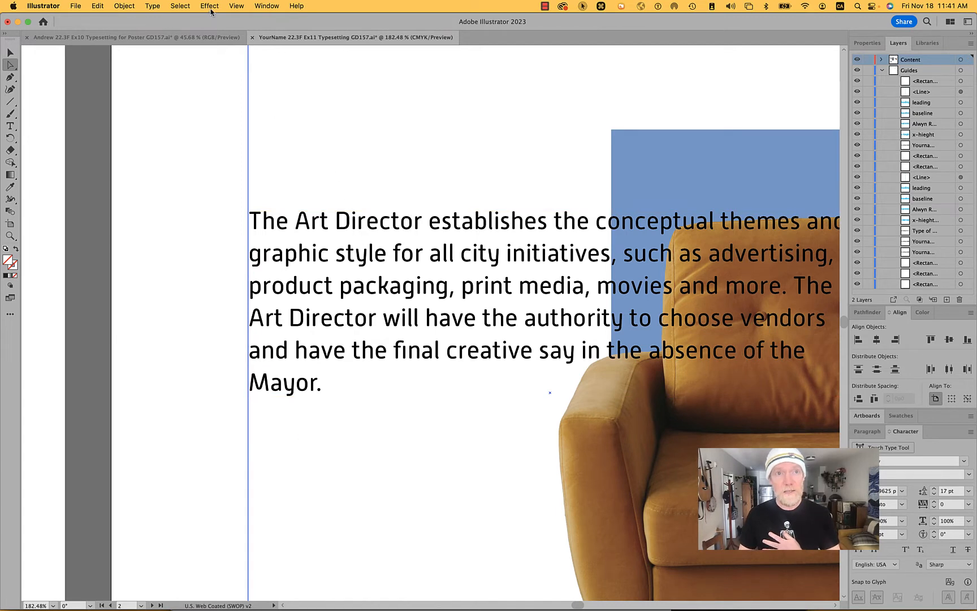
# - Locate and directly select the paragraph frame's lower edge in Outline view, and return to Preview
pyautogui.click(231, 5)
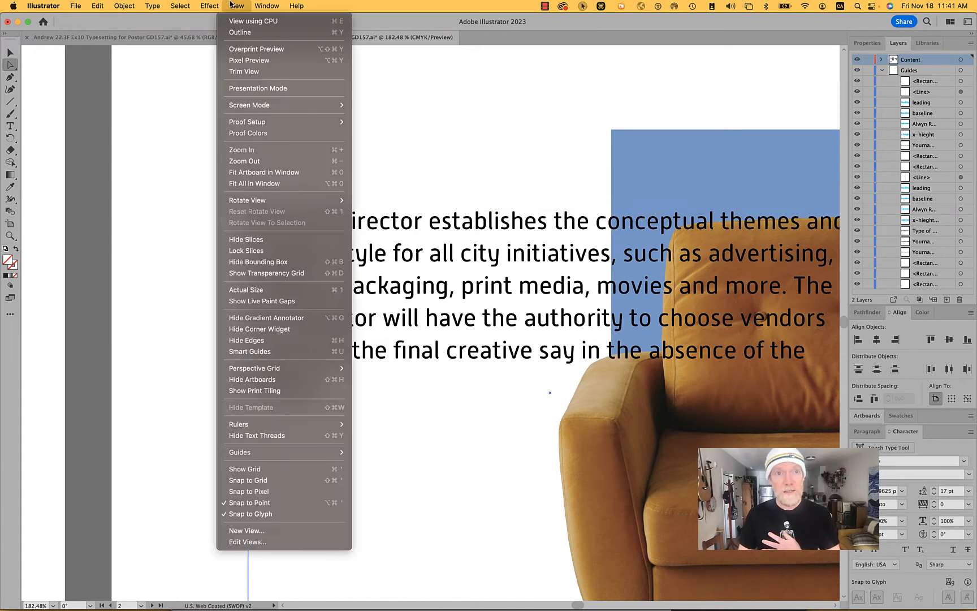
pyautogui.click(260, 34)
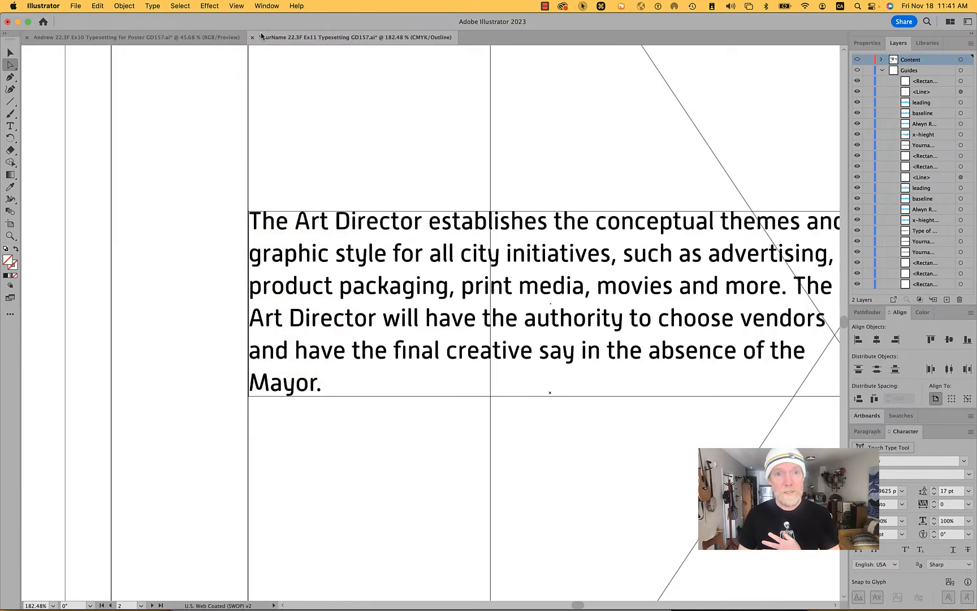
pyautogui.click(387, 397)
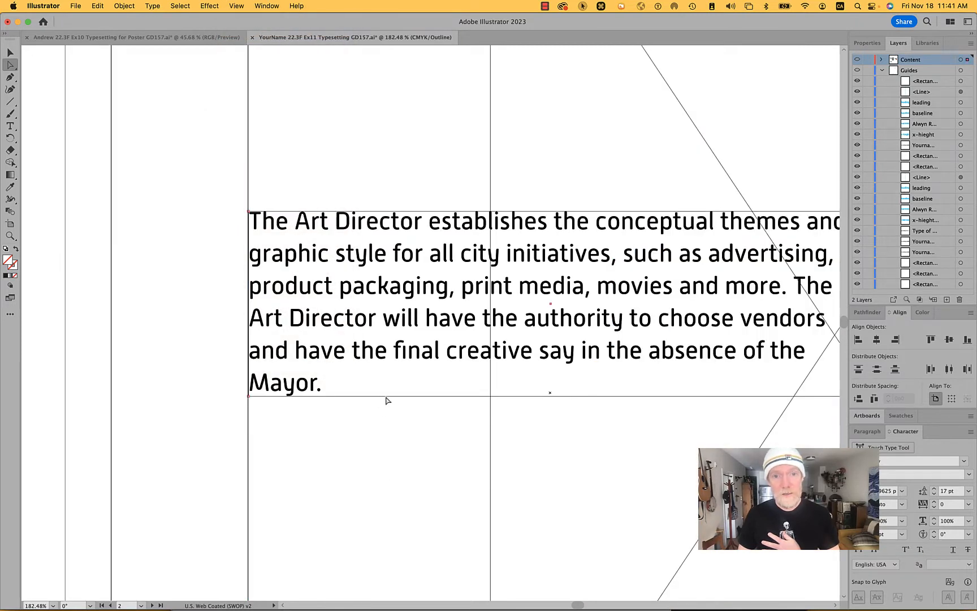
pyautogui.click(366, 506)
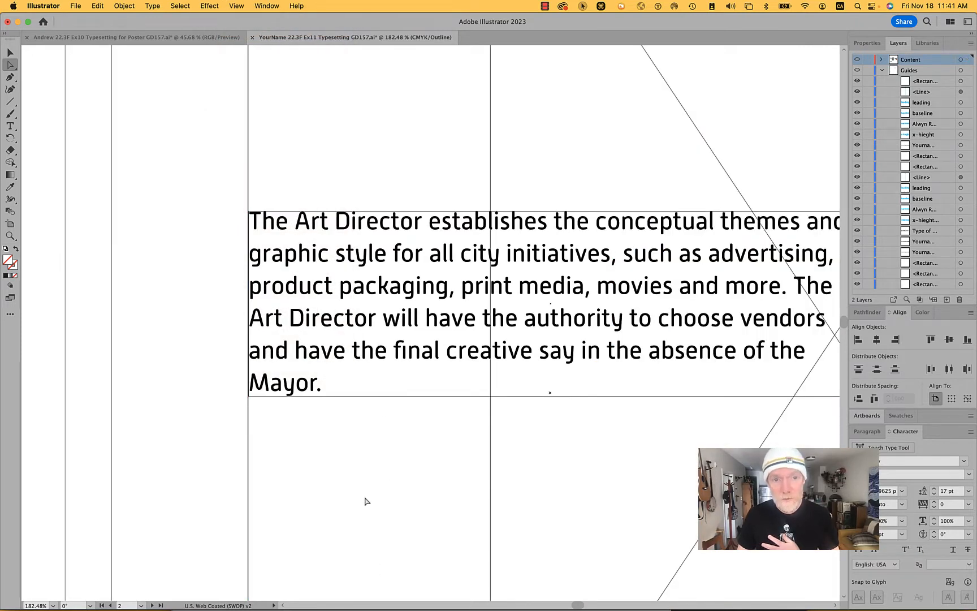
pyautogui.click(363, 398)
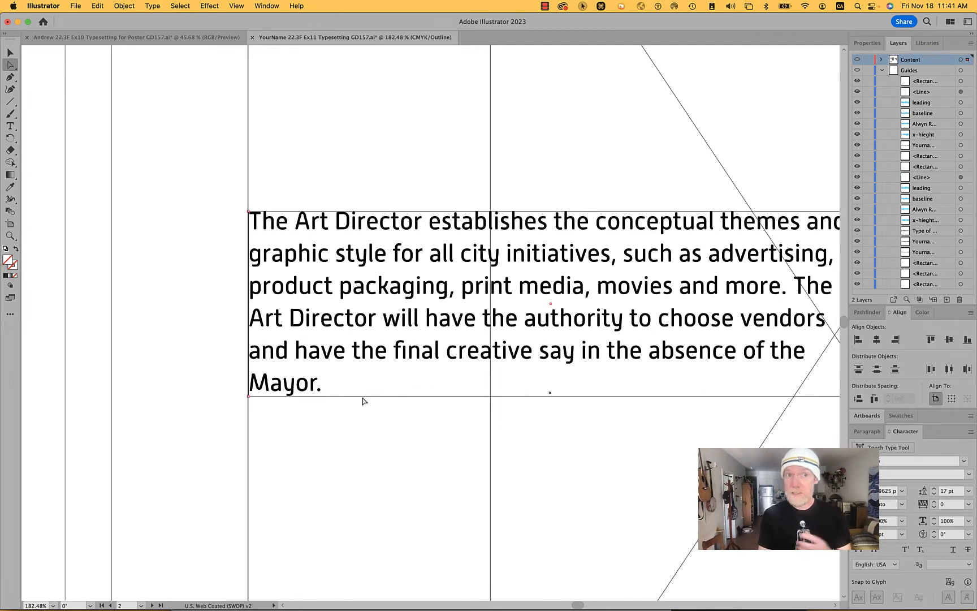
pyautogui.click(235, 5)
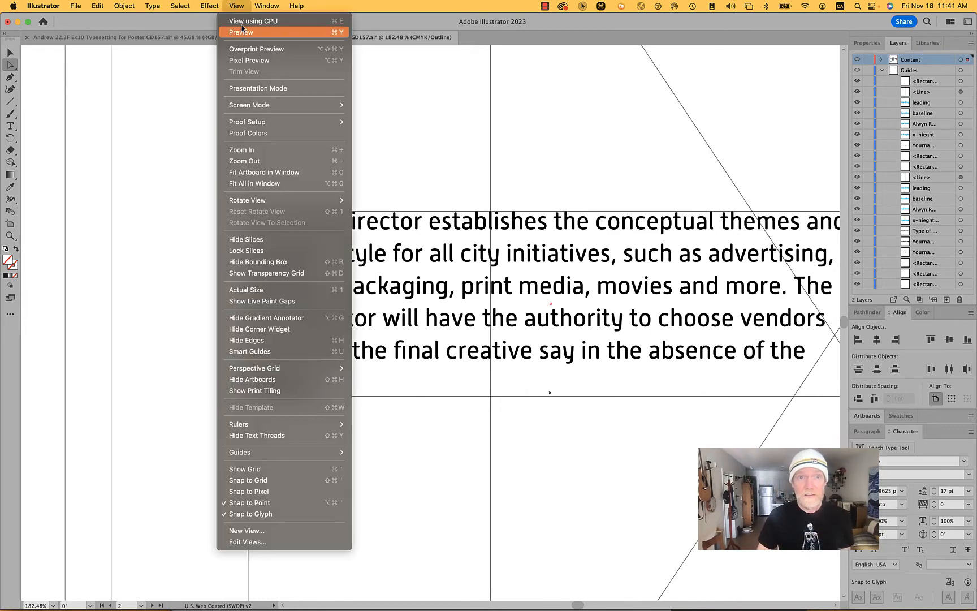
pyautogui.click(242, 33)
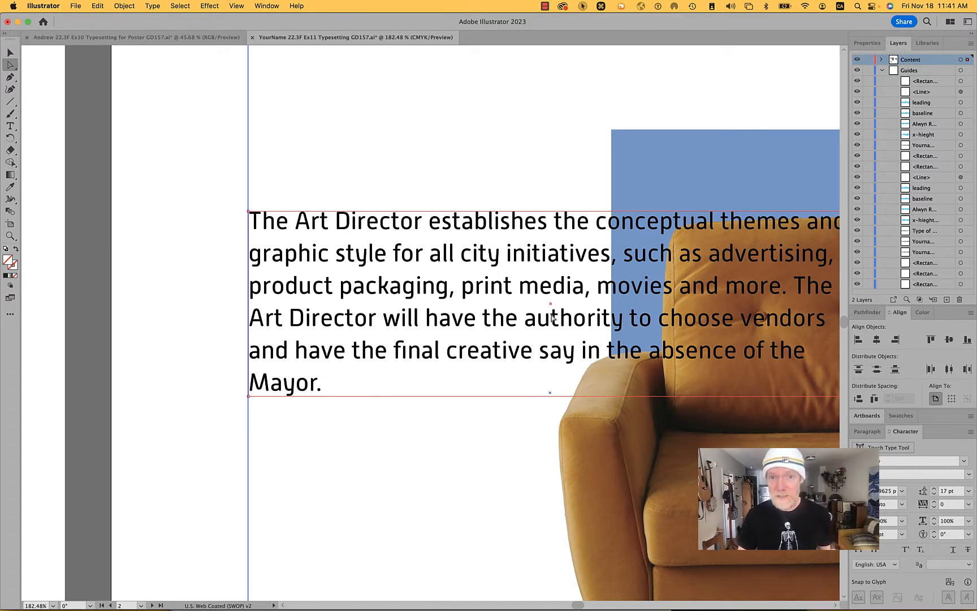
# - Add one anchor point with the Pen tool on the text frame's lower edge, just left of the chair arm
pyautogui.hscroll(5, 565, 294)
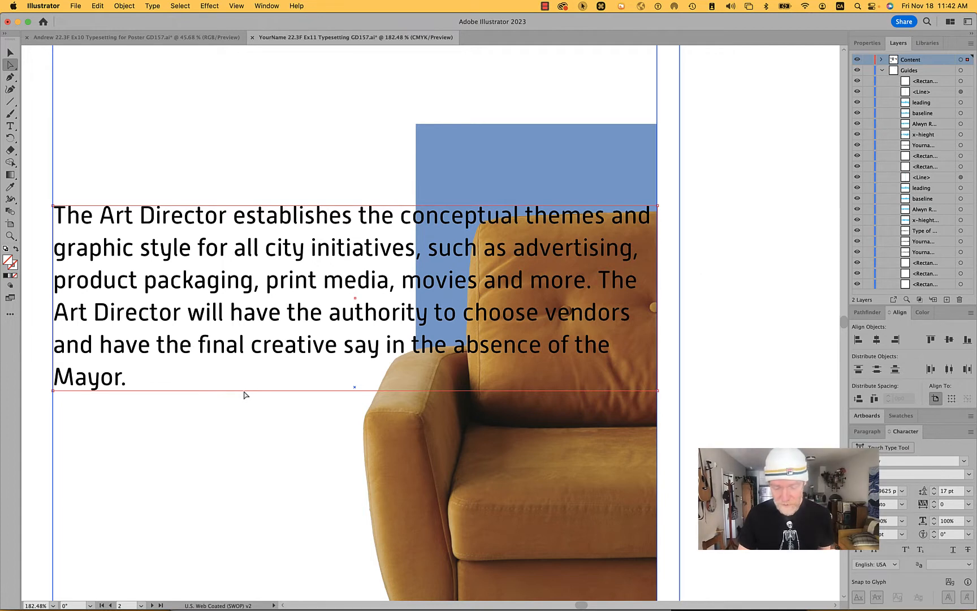
pyautogui.press('p')
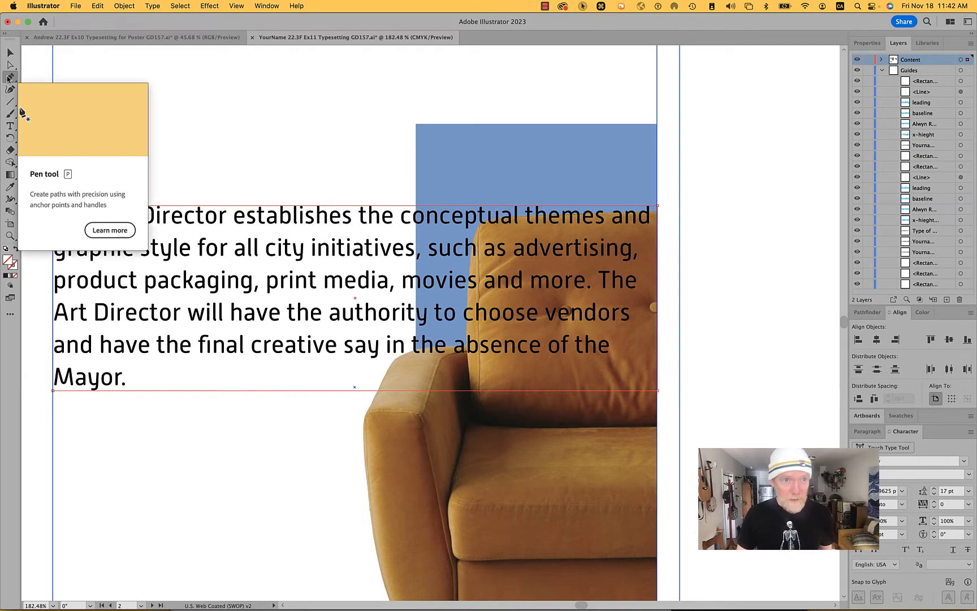
pyautogui.click(294, 391)
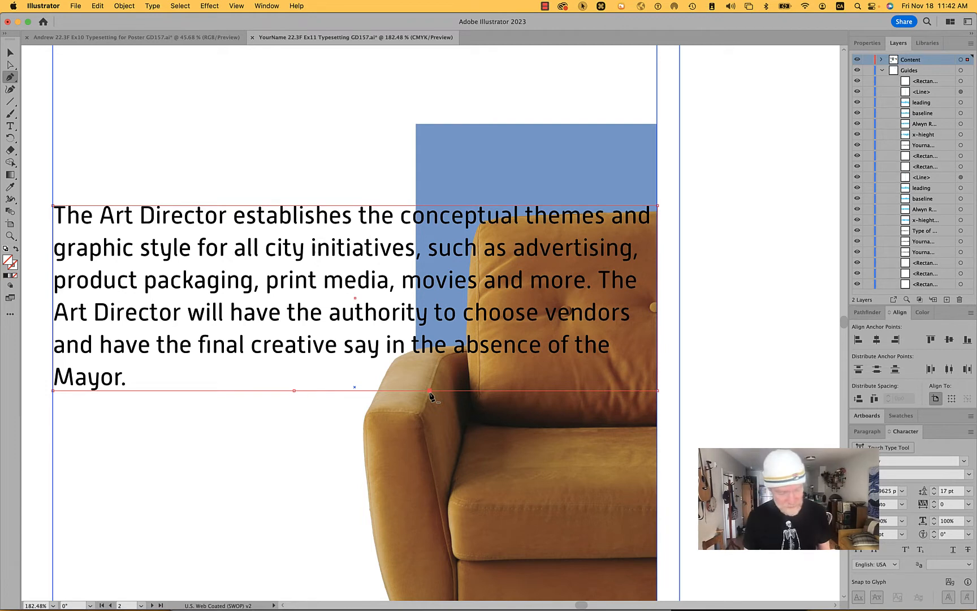
pyautogui.press('super+z')
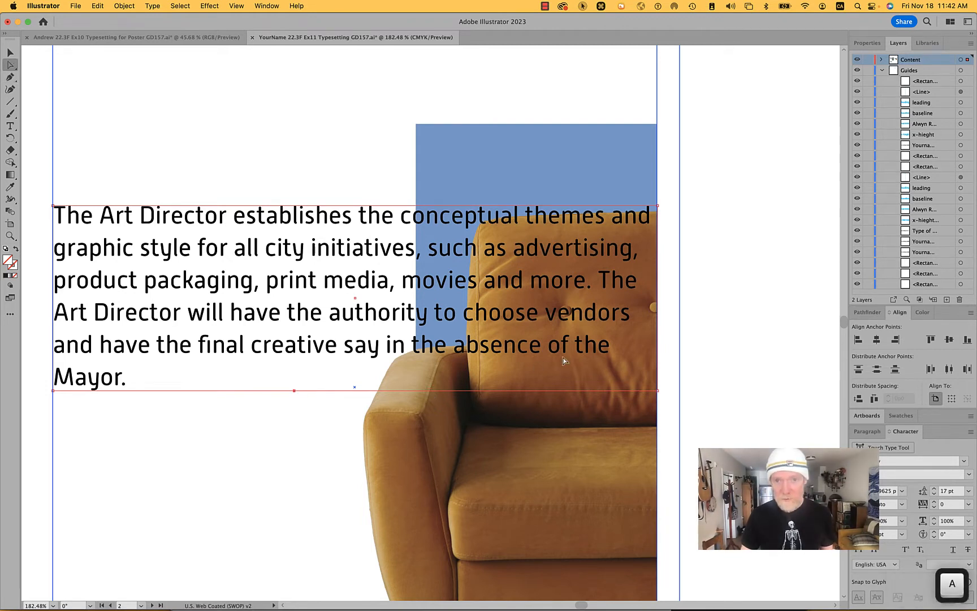
# - Narrow the text frame by moving its right edge in to the chair back, and extend the left part of its lower edge downward
pyautogui.press('a')
pyautogui.click(658, 341)
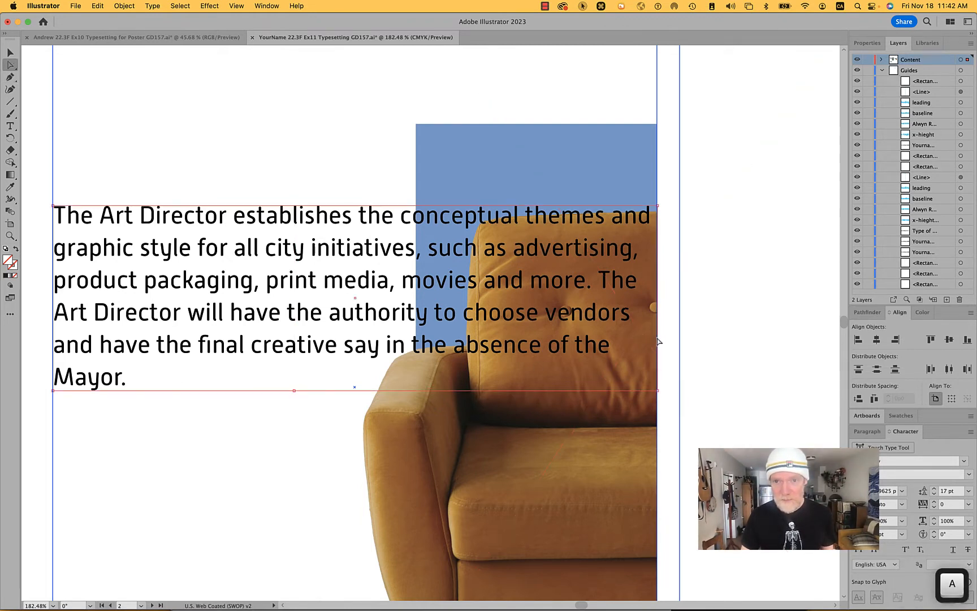
pyautogui.moveTo(657, 342); pyautogui.dragTo(449, 362)
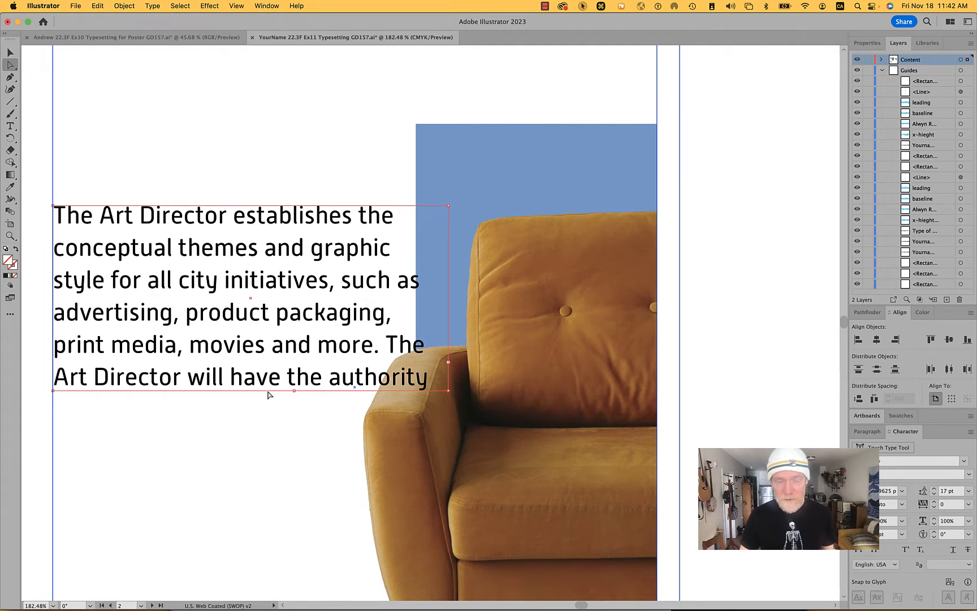
pyautogui.click(276, 417)
pyautogui.moveTo(273, 394); pyautogui.dragTo(319, 509)
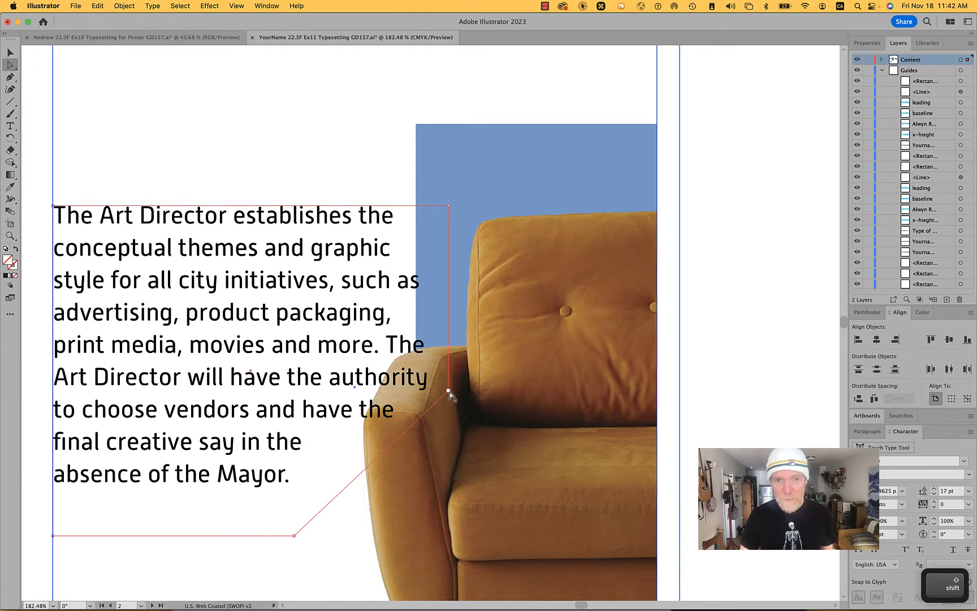
# - Pull the frame's right corner points clear of the chair, and add an anchor point between them moved out toward the top of the arm
pyautogui.moveTo(450, 392); pyautogui.dragTo(356, 392)
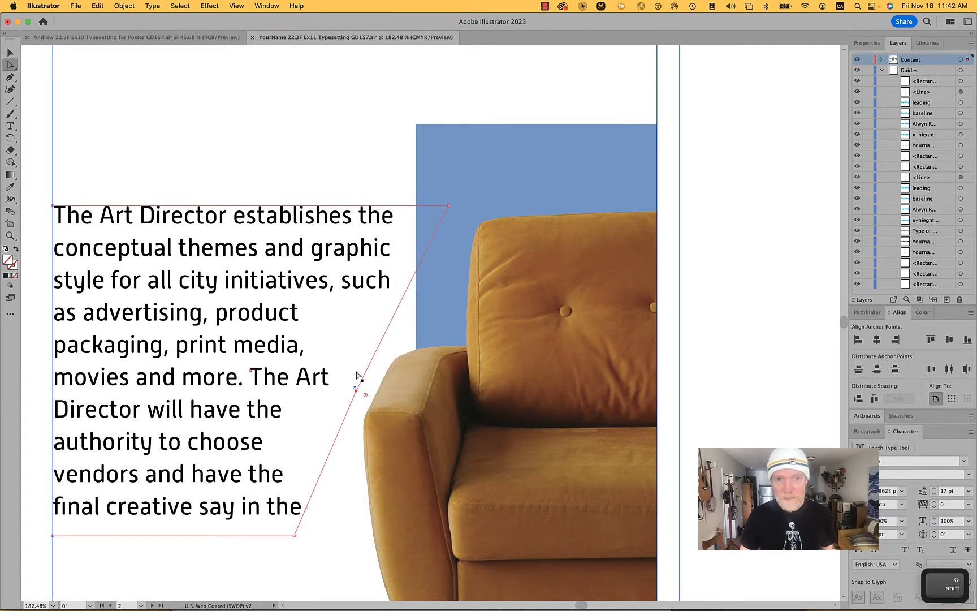
pyautogui.moveTo(448, 207); pyautogui.dragTo(405, 207)
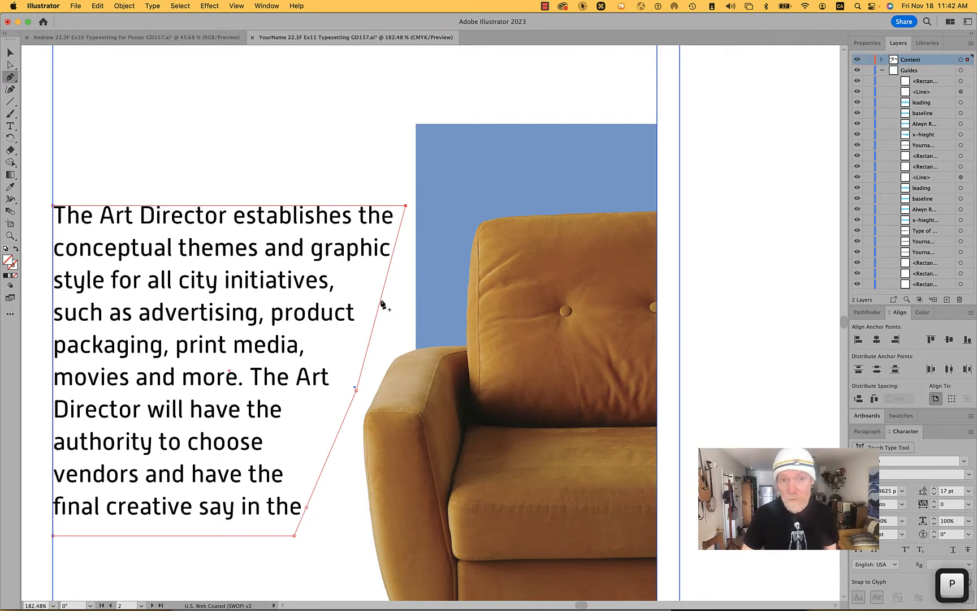
pyautogui.press('a')
pyautogui.moveTo(381, 302); pyautogui.dragTo(405, 329)
pyautogui.scroll(-2, 406, 334)
pyautogui.scroll(-5, 405, 333)
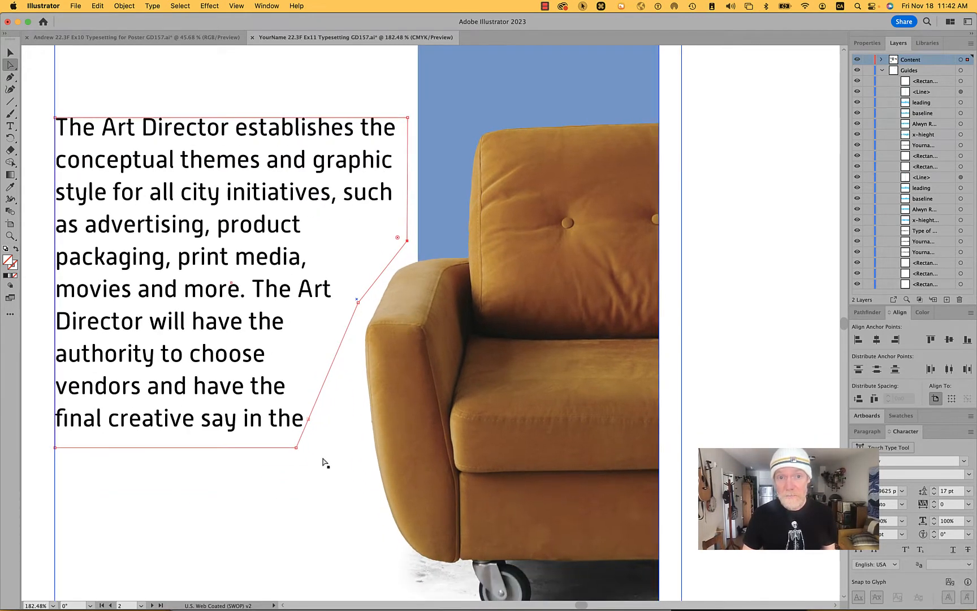
# - Extend the paragraph frame's lower edge downward, past the level of the chair's wheel, making room for the overflowing text
pyautogui.press('a')
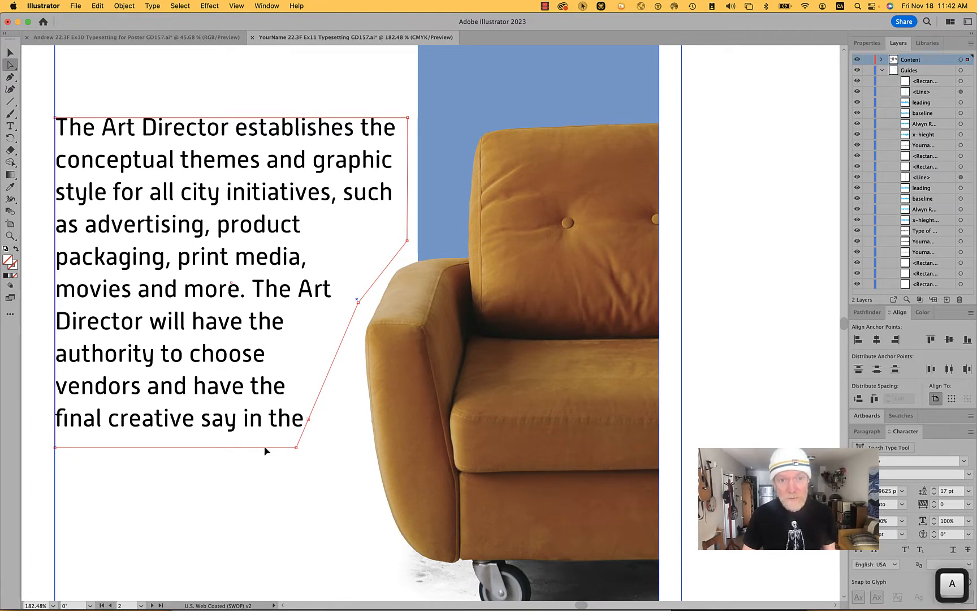
pyautogui.moveTo(266, 450); pyautogui.dragTo(279, 601)
pyautogui.scroll(-6, 389, 474)
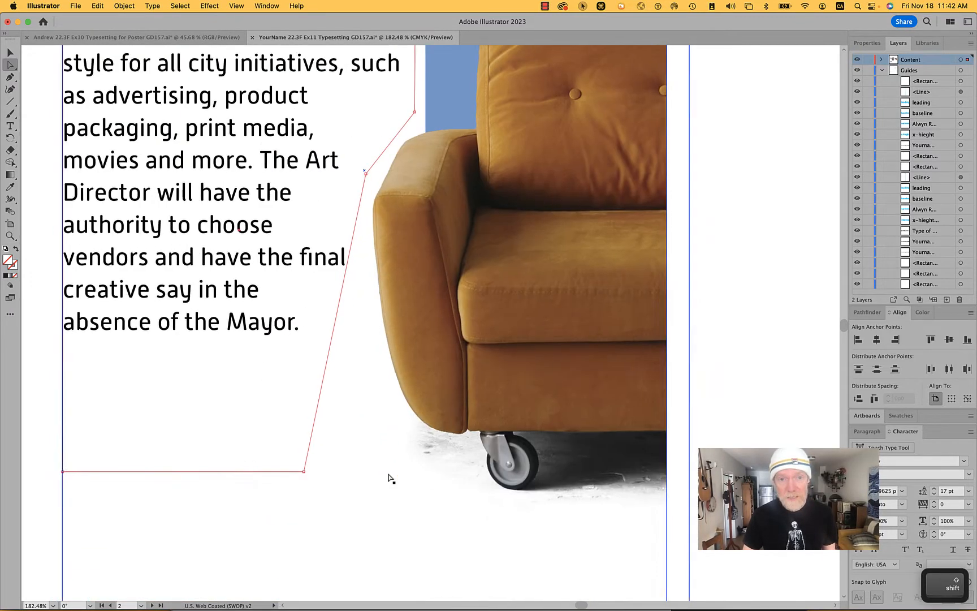
pyautogui.scroll(-1, 388, 474)
pyautogui.moveTo(283, 470); pyautogui.dragTo(285, 520)
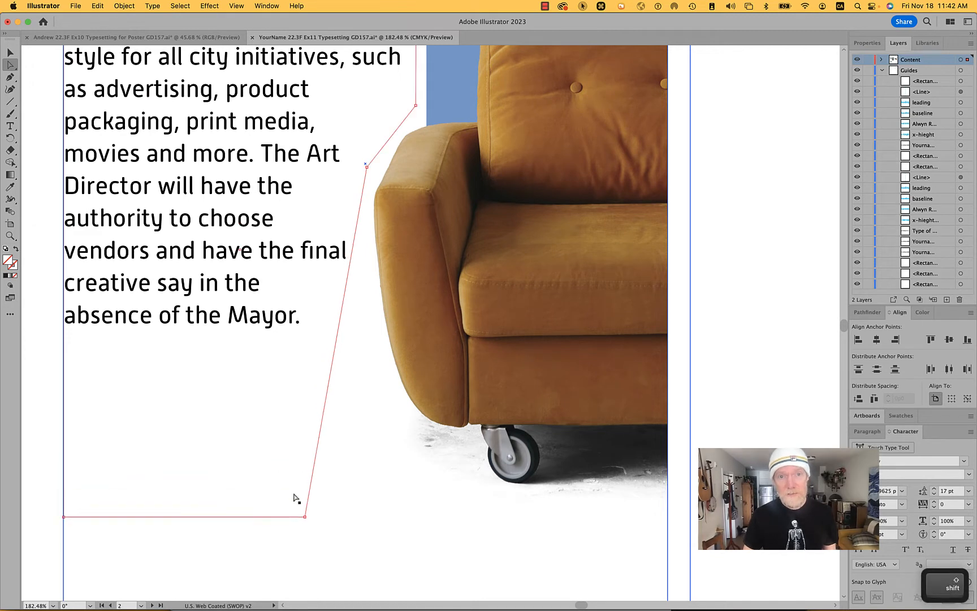
# - Add an anchor point to the frame's slanted edge, nudge it away from the arm, and move the lower corner out toward the wheel
pyautogui.press('p')
pyautogui.click(340, 321)
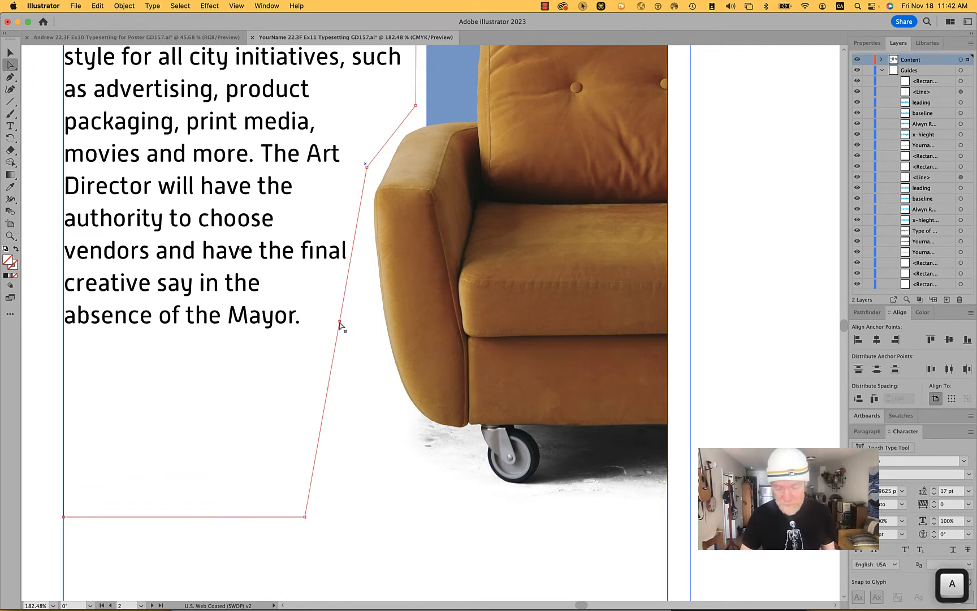
pyautogui.press('a')
pyautogui.hotkey('shift', 'Left')
pyautogui.hotkey('shift', 'Left')
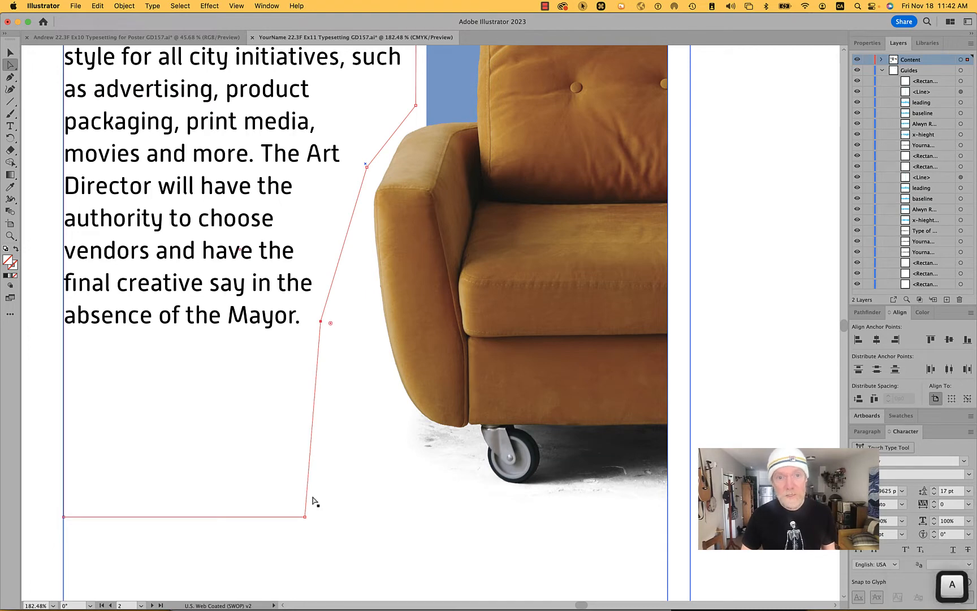
pyautogui.moveTo(306, 517); pyautogui.dragTo(412, 517)
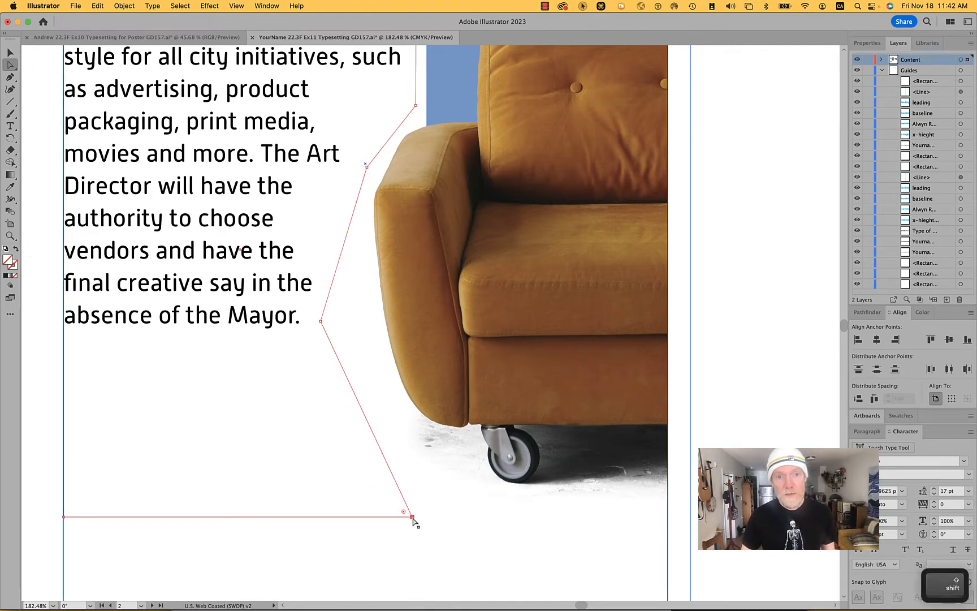
pyautogui.scroll(-5, 412, 517)
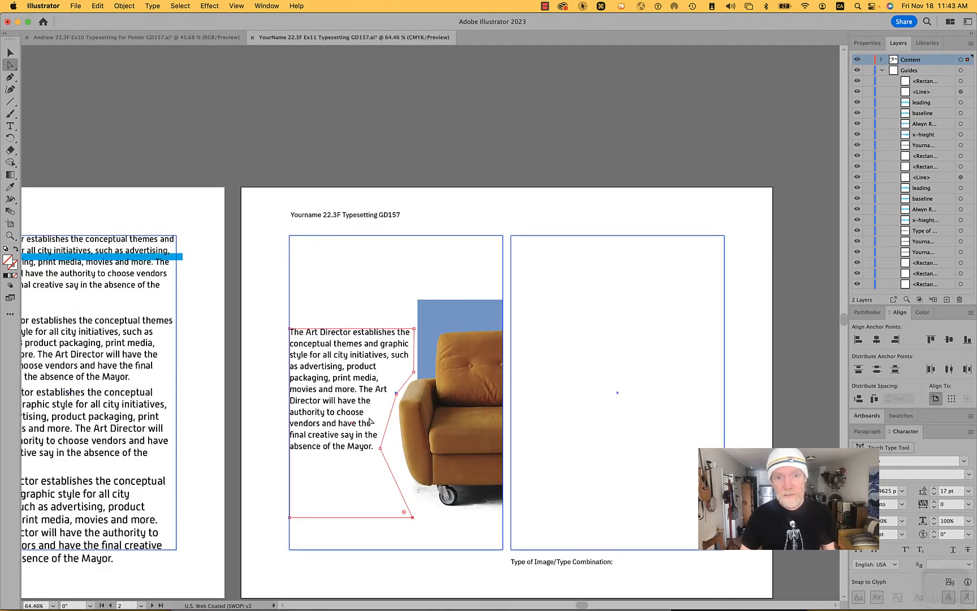
# - Lower the top edge of the text frame so the paragraph starts farther down beside the chair back
pyautogui.click(354, 318)
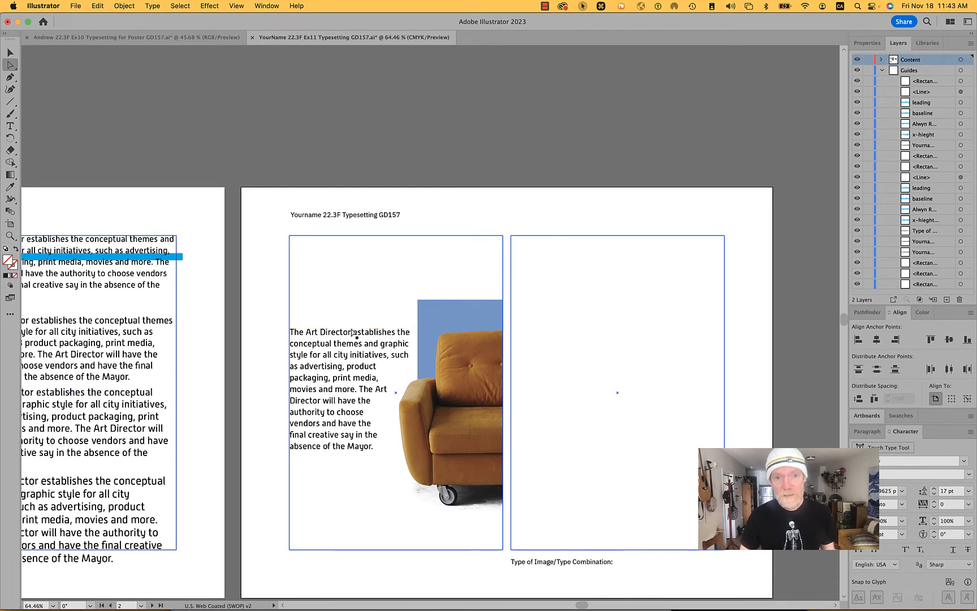
pyautogui.moveTo(352, 332); pyautogui.dragTo(353, 360)
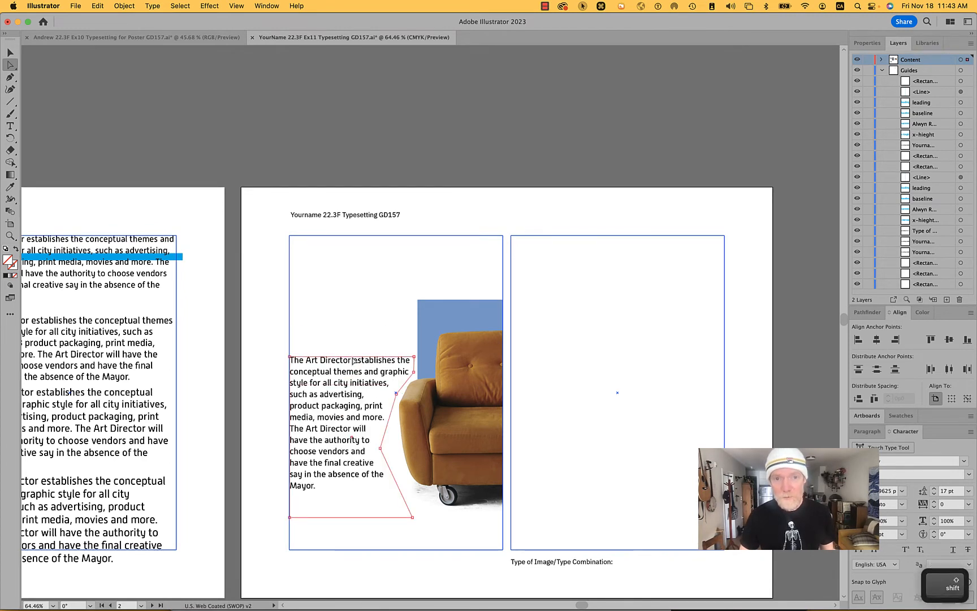
pyautogui.click(410, 268)
# - Align the chair paragraph's text to the right so the lines end along the chair's contour
pyautogui.scroll(5, 273, 338)
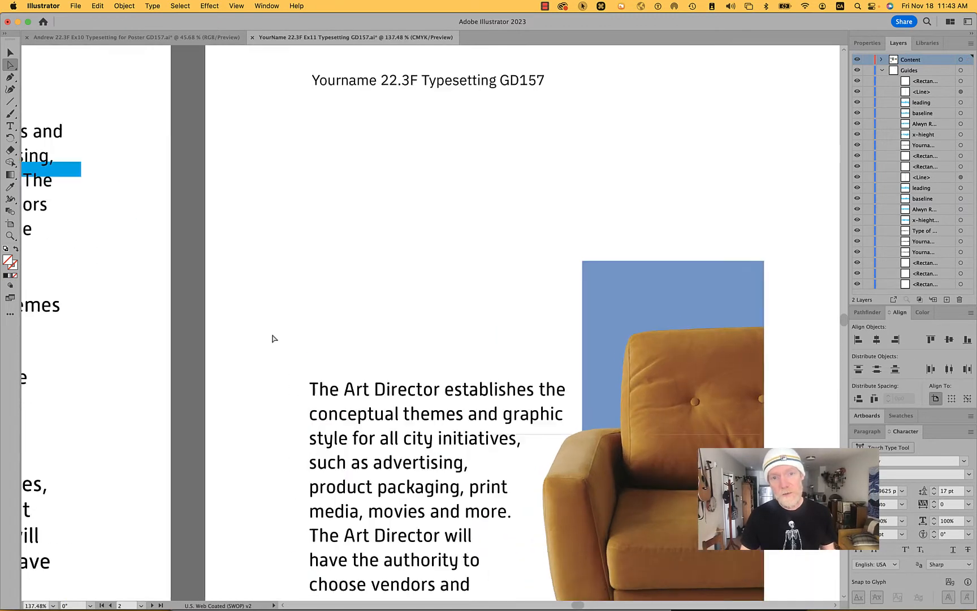
pyautogui.moveTo(486, 373); pyautogui.dragTo(442, 119)
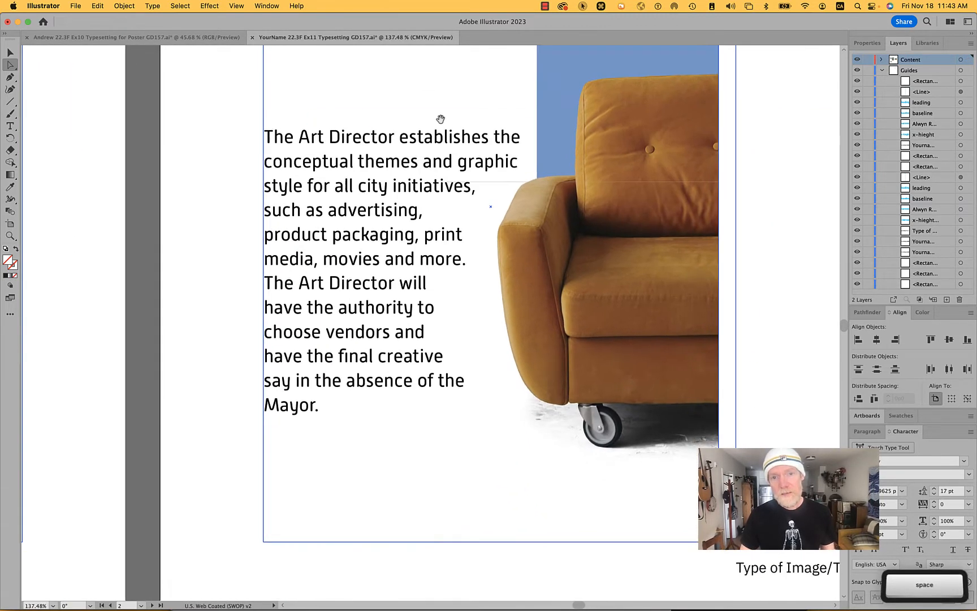
pyautogui.click(436, 182)
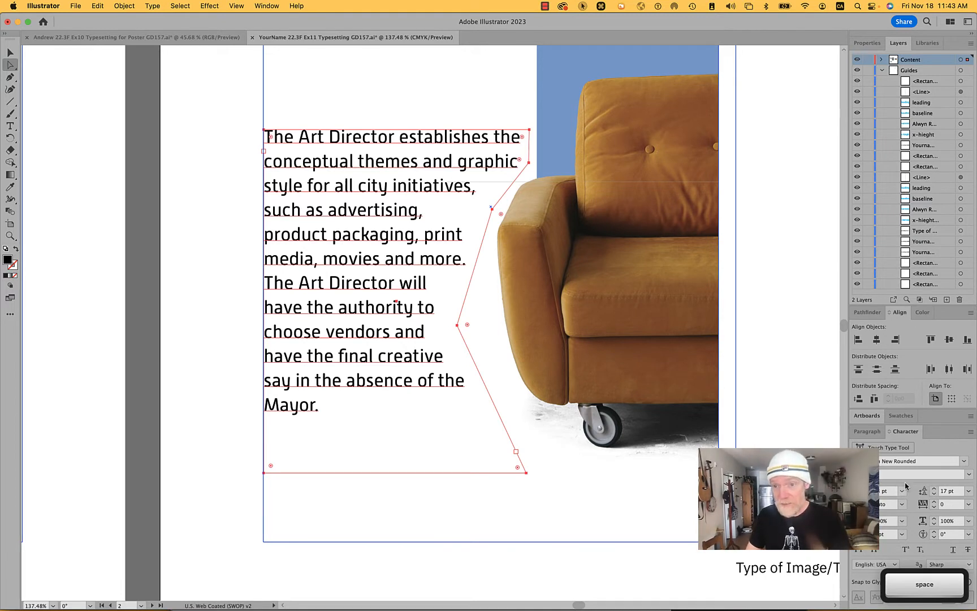
pyautogui.click(870, 431)
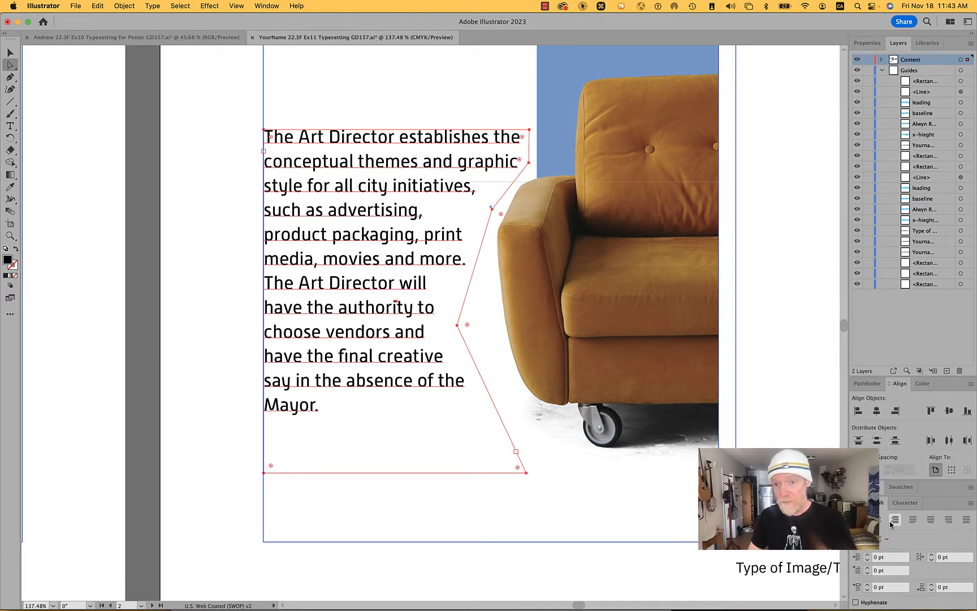
pyautogui.click(891, 521)
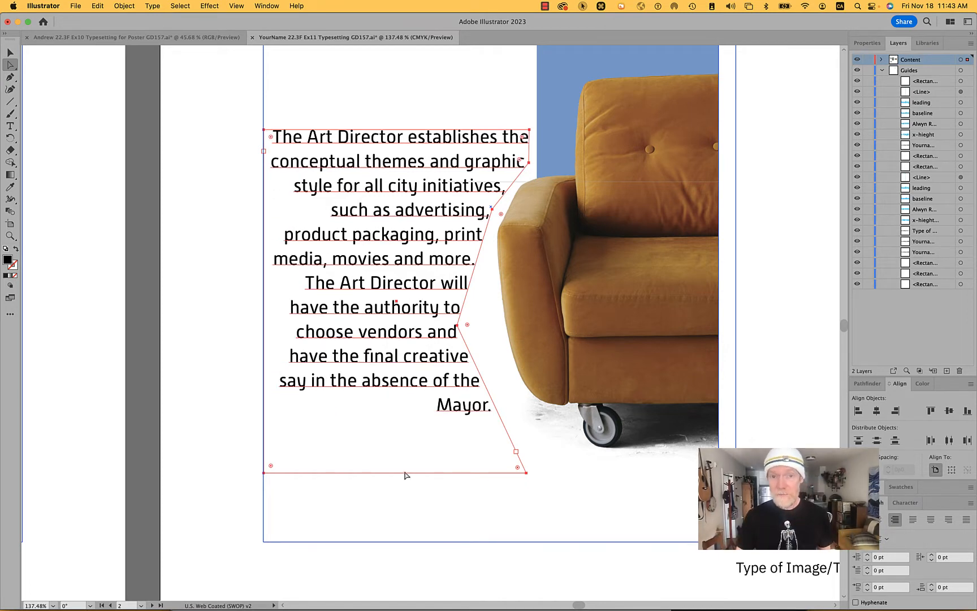
# - Shift the frame's anchor point near the top of the arm slightly away from the chair, and add an anchor point below it
pyautogui.click(491, 210)
pyautogui.moveTo(492, 210); pyautogui.dragTo(482, 212)
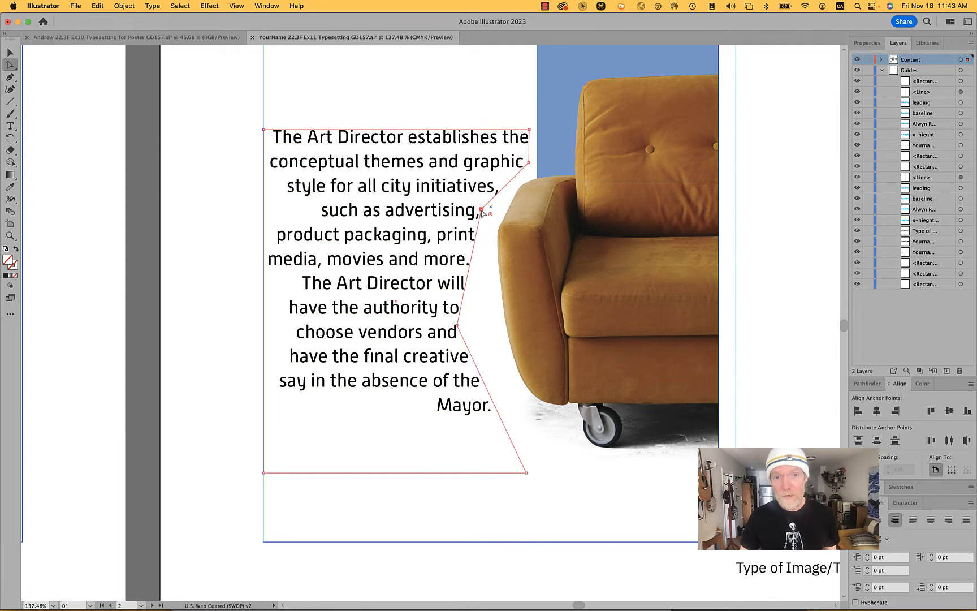
pyautogui.press('p')
pyautogui.click(466, 279)
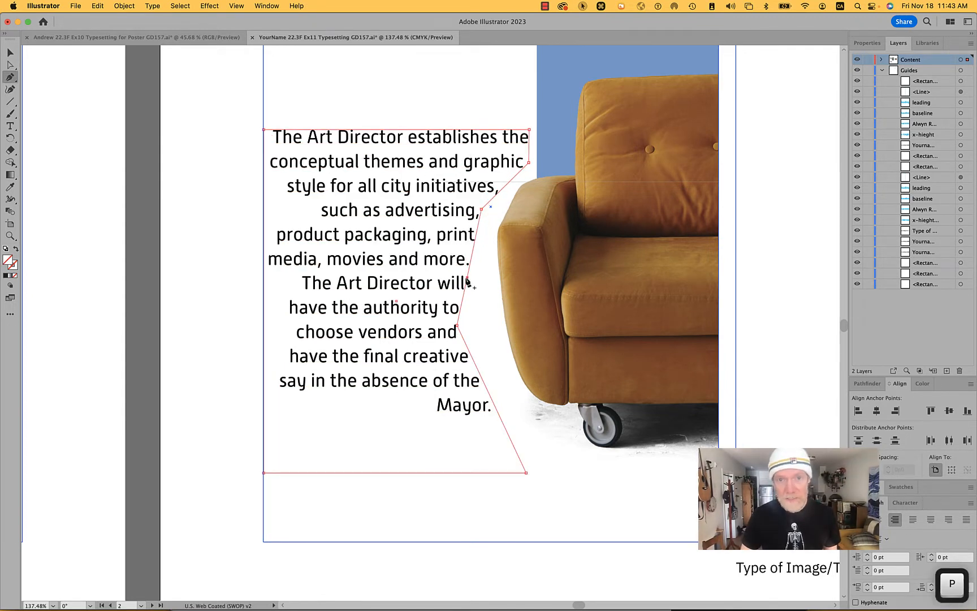
# - Move the frame's lower anchor points out to follow the arm's side, and its bottom corner up toward the wheel
pyautogui.press('a')
pyautogui.moveTo(466, 280); pyautogui.dragTo(505, 392)
pyautogui.press('a')
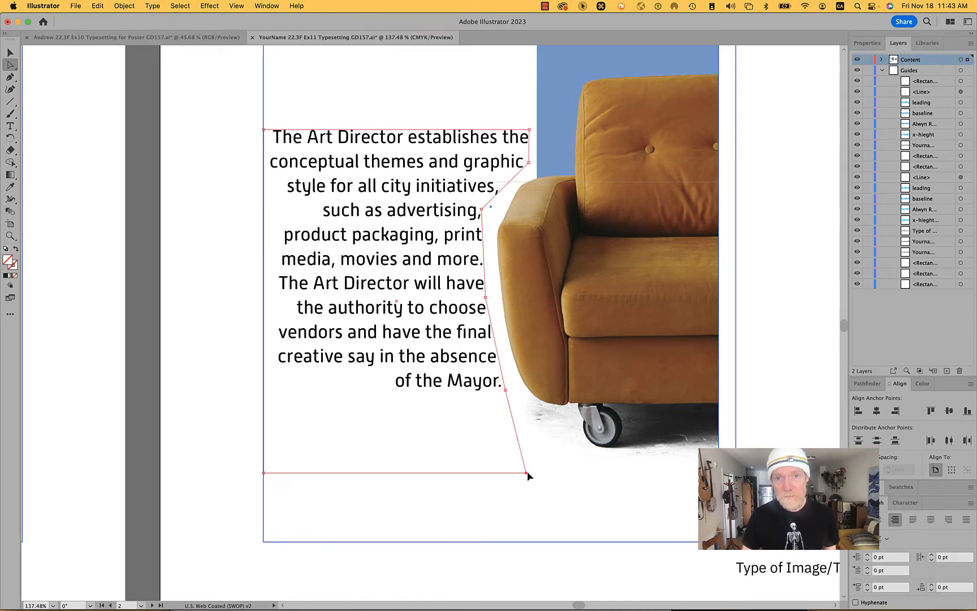
pyautogui.moveTo(525, 474); pyautogui.dragTo(560, 444)
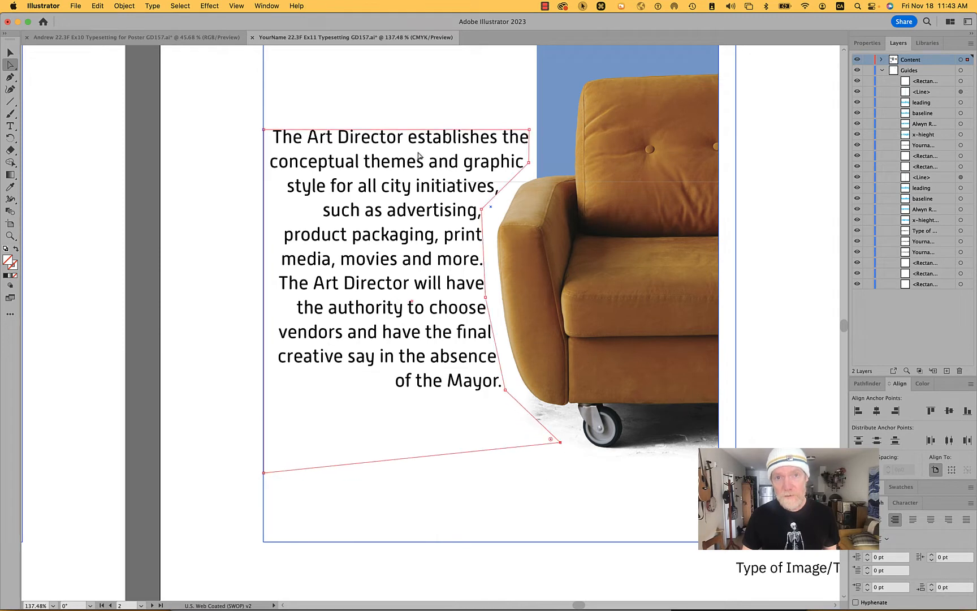
# - Lower the frame's top edge by nearly one text line so the paragraph flows farther down the chair's side, and deselect it
pyautogui.click(372, 116)
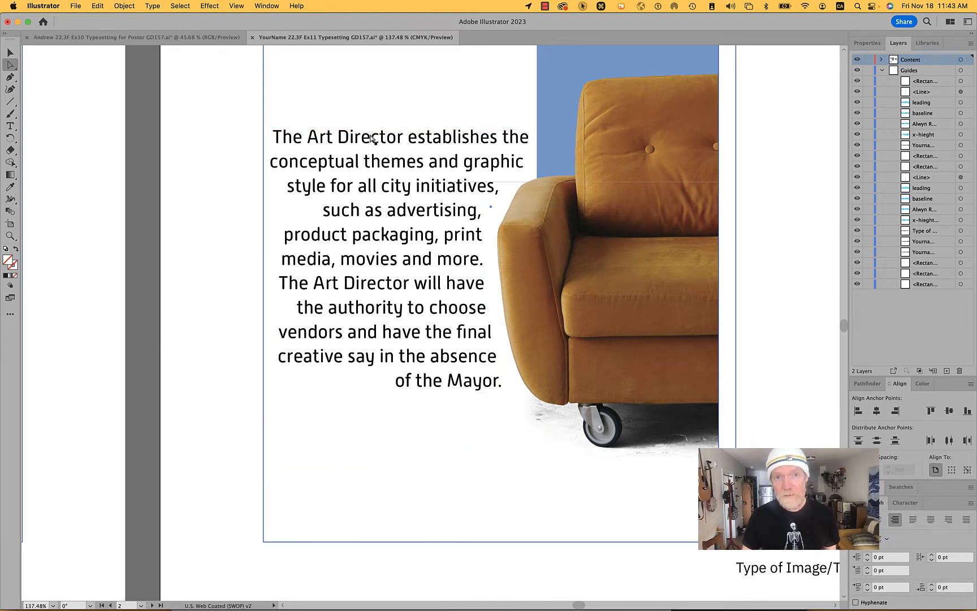
pyautogui.moveTo(371, 131); pyautogui.dragTo(372, 152)
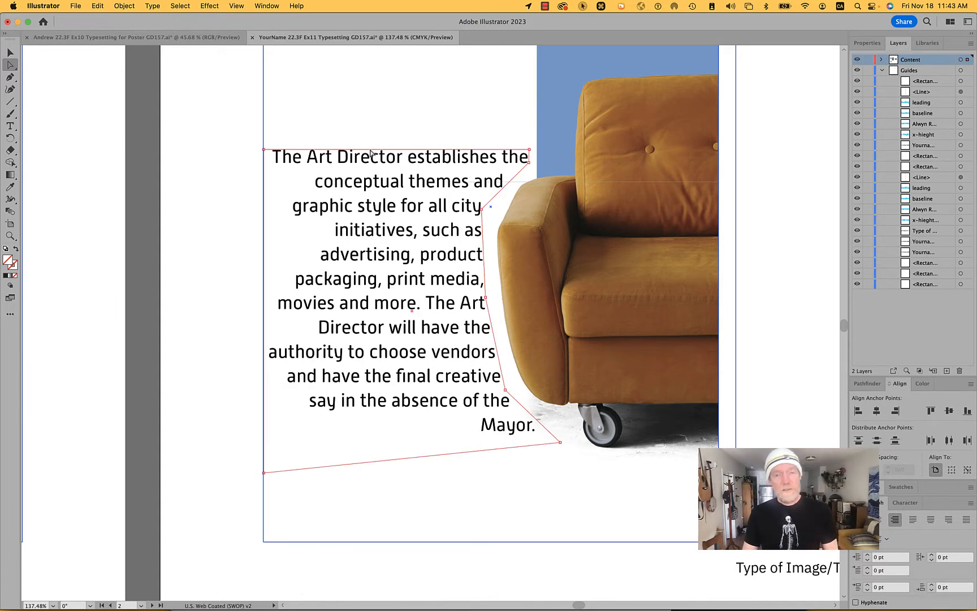
pyautogui.click(250, 159)
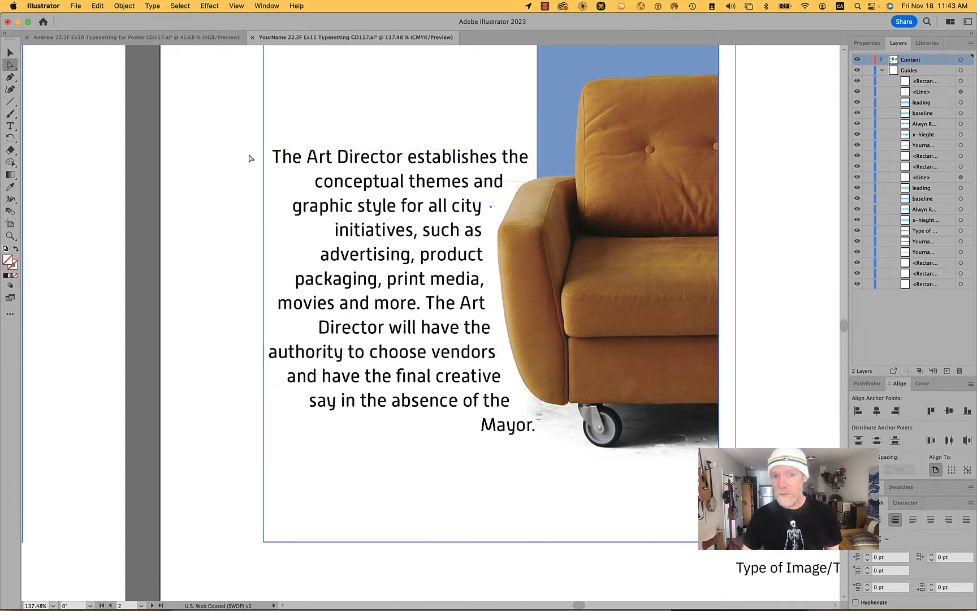
pyautogui.scroll(5, 250, 159)
pyautogui.scroll(-5, 251, 159)
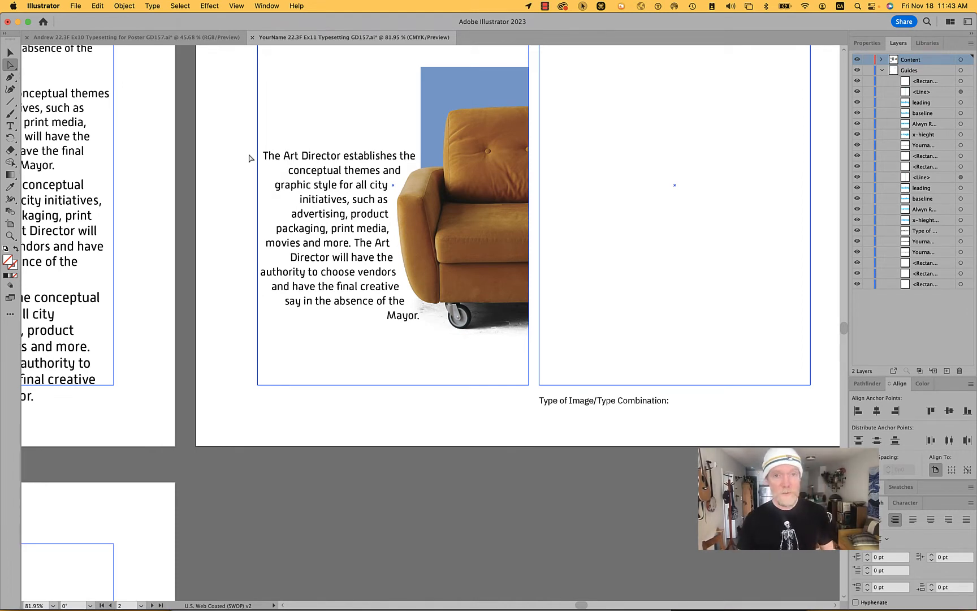
# - Save the Ex11 typesetting document with the finished chair and text combination
pyautogui.press('super+s')
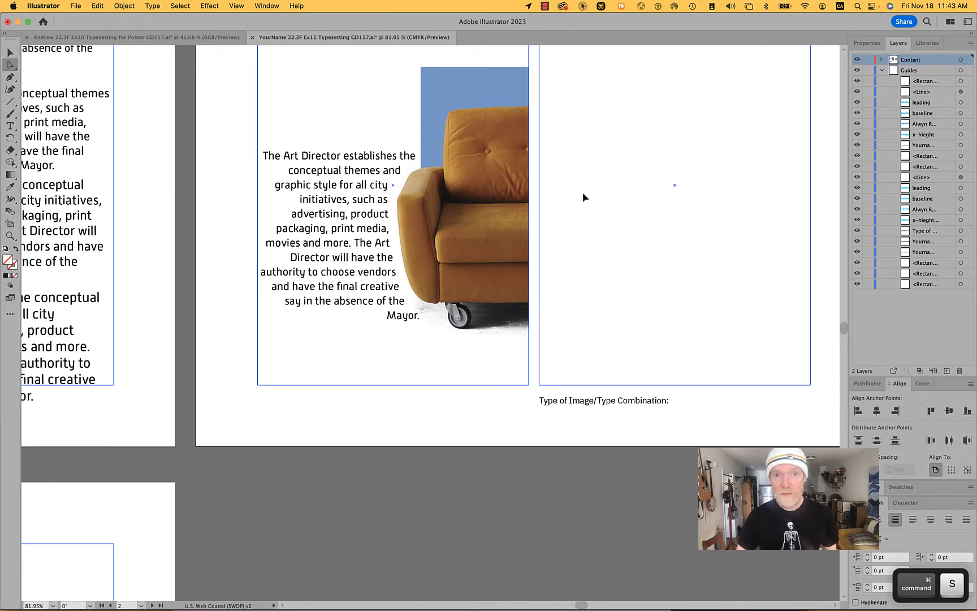
pyautogui.press('space')
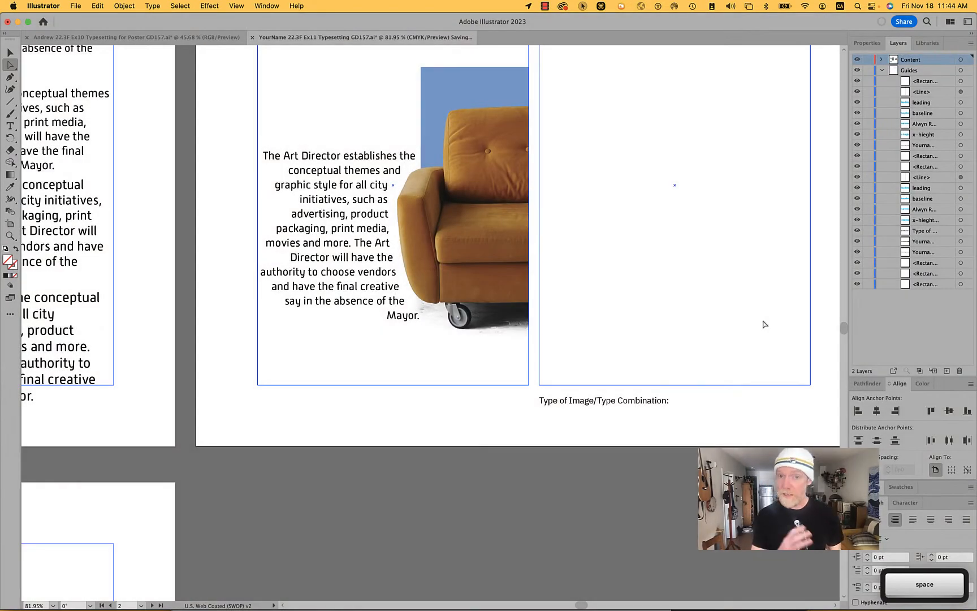
pyautogui.scroll(-3, 763, 323)
pyautogui.moveTo(762, 321); pyautogui.dragTo(664, 390)
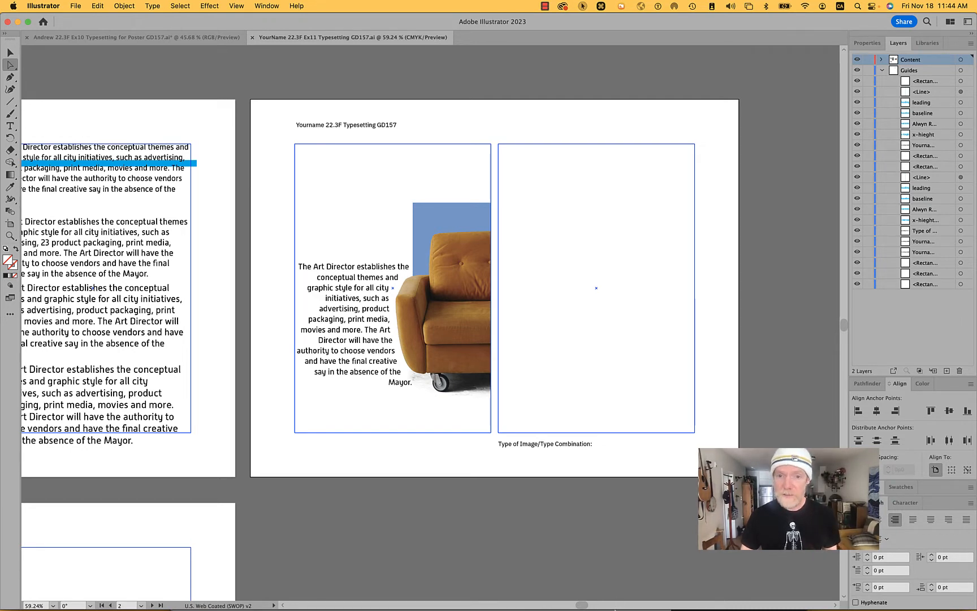
# - Launch Adobe Photoshop 2023 through a Spotlight search for "ph" and enlarge its window to nearly fill the screen
pyautogui.press('super+space')
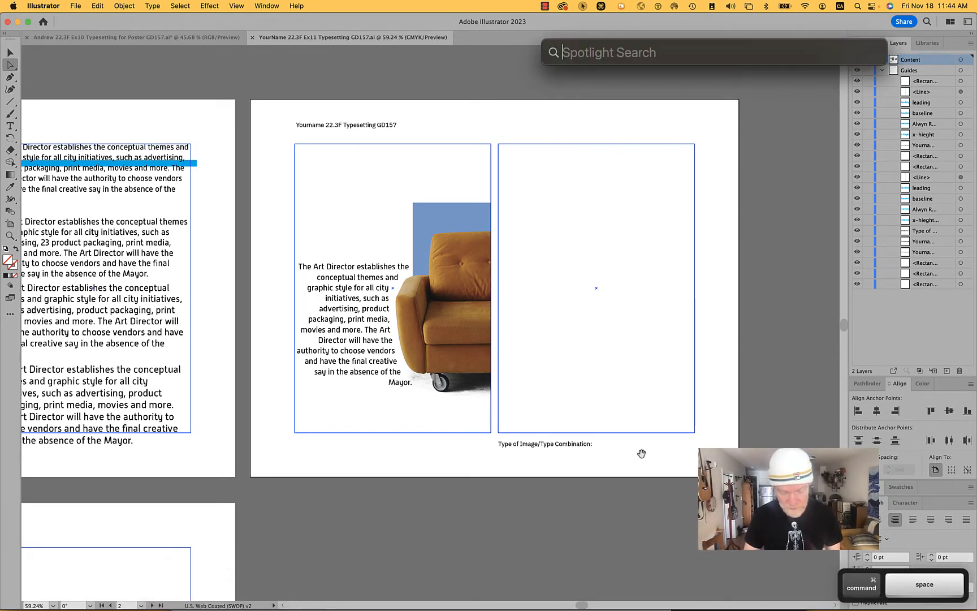
pyautogui.write('ph')
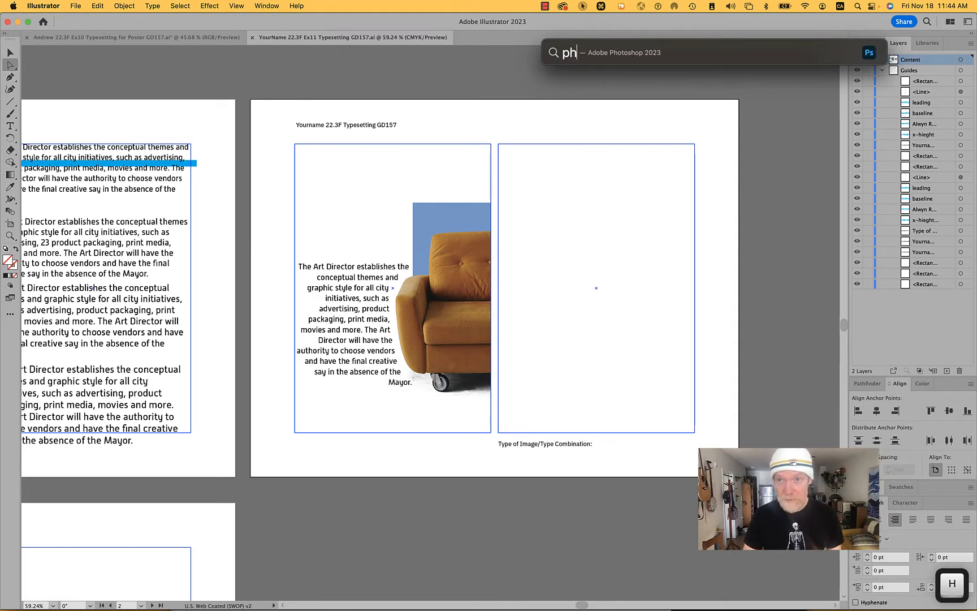
pyautogui.press('Return')
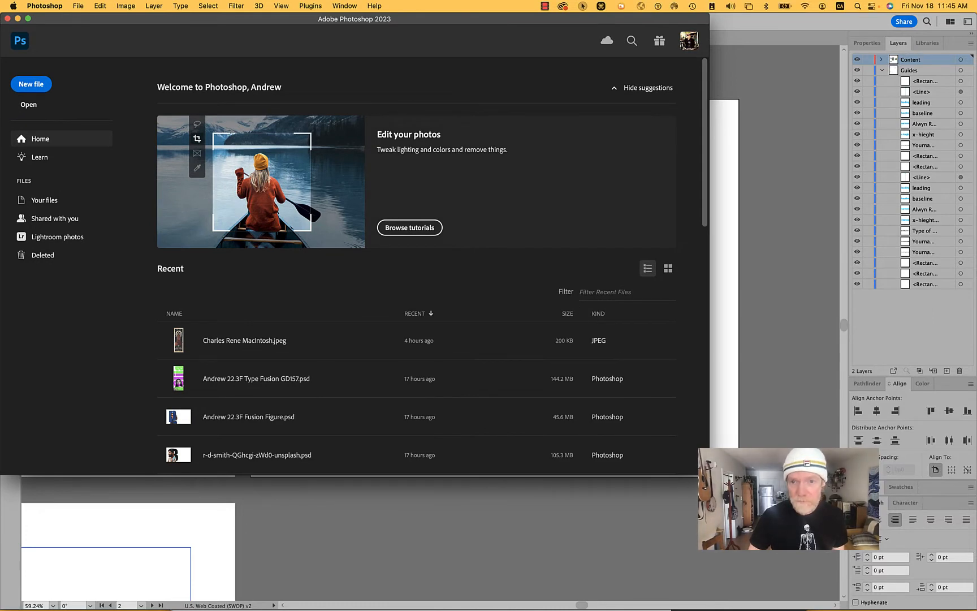
pyautogui.moveTo(708, 473); pyautogui.dragTo(951, 601)
# - Find the 22.3F Type Fusion GD157 PSD among the recent files and open it
pyautogui.scroll(-5, 461, 427)
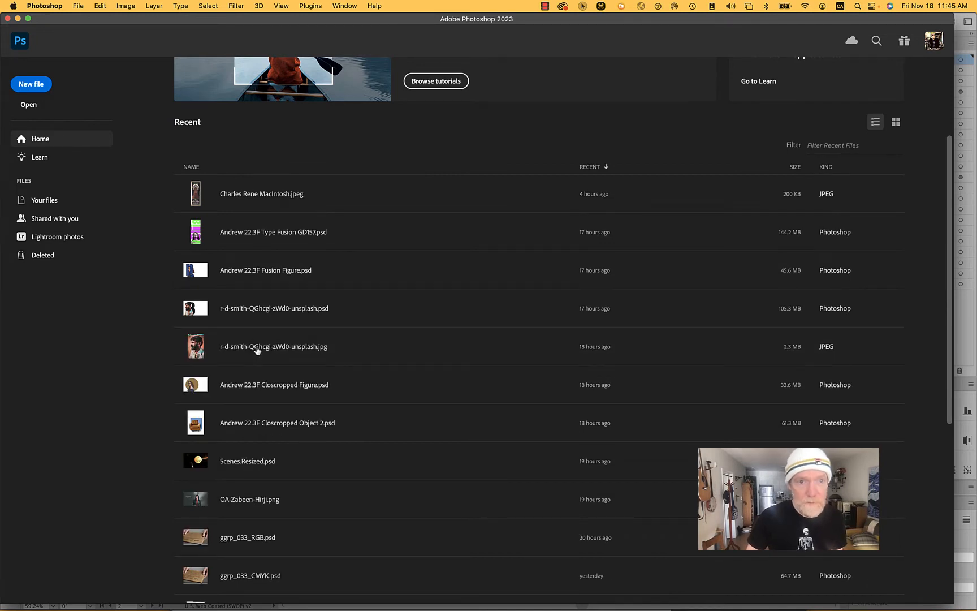
pyautogui.scroll(-6, 290, 339)
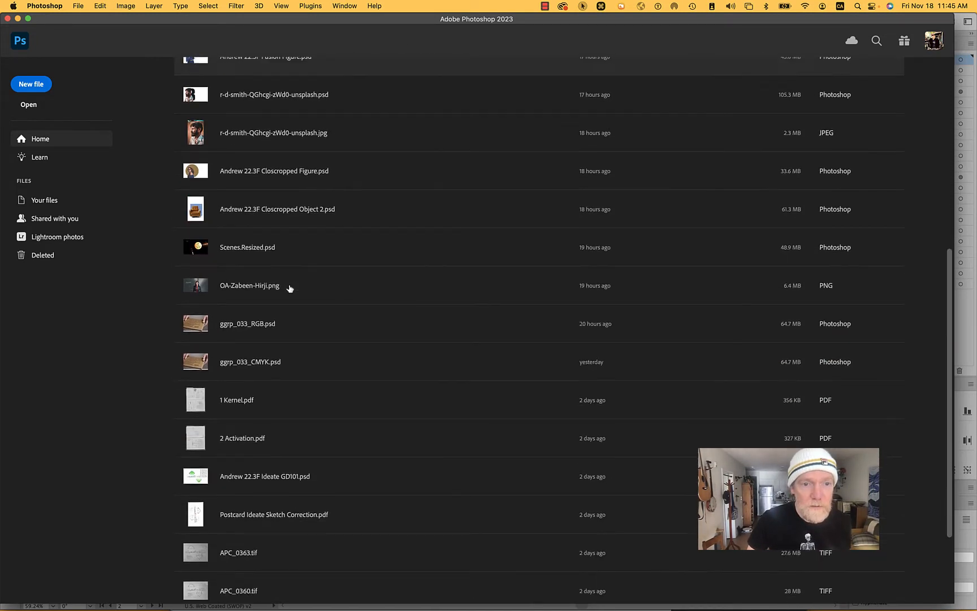
pyautogui.scroll(3, 290, 289)
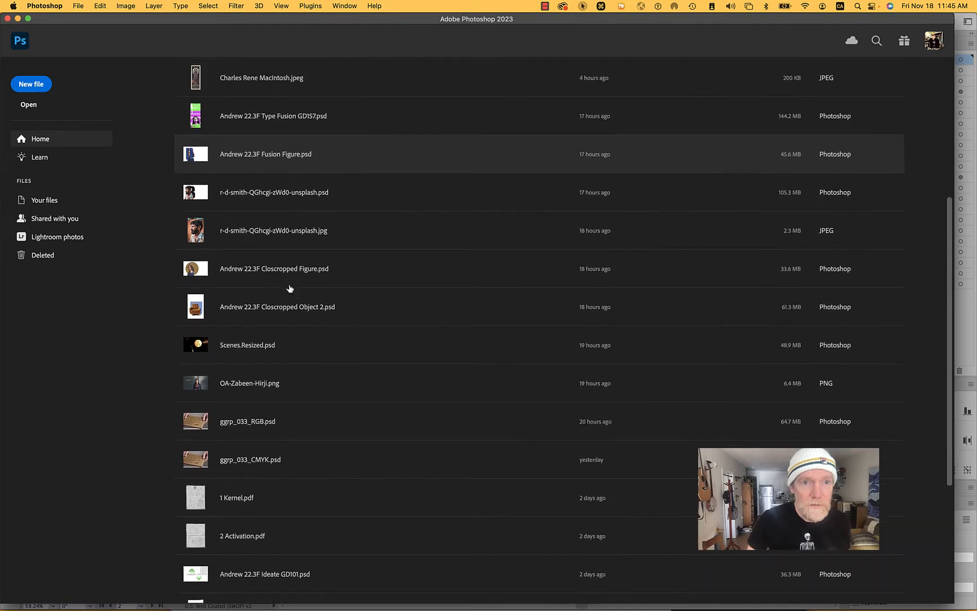
pyautogui.click(239, 120)
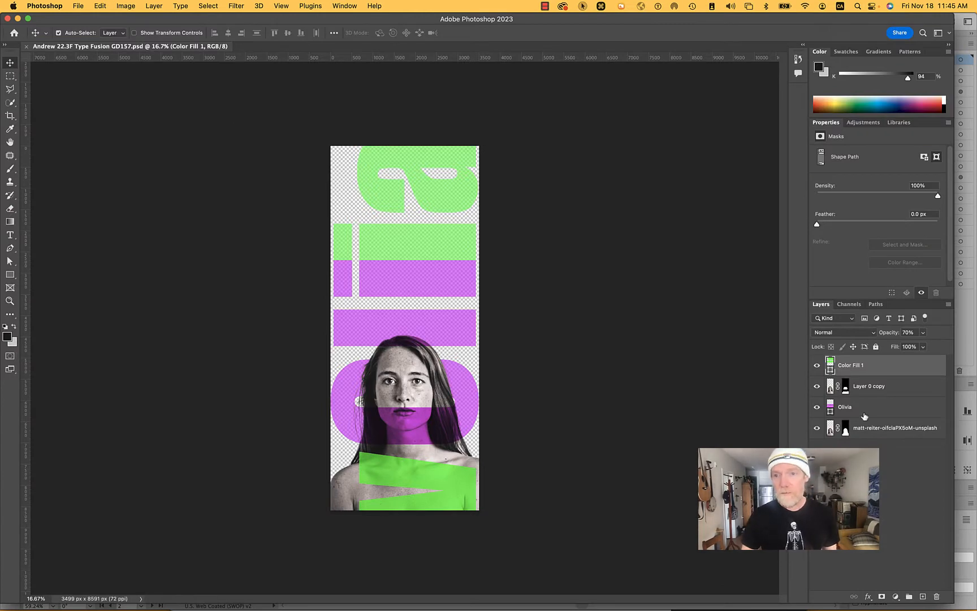
# - Delete the Color Fill 1, Layer 0 copy and purple lettering layers, keeping only the masked portrait layer
pyautogui.keyDown('shift'); pyautogui.click(875, 405); pyautogui.keyUp('shift')
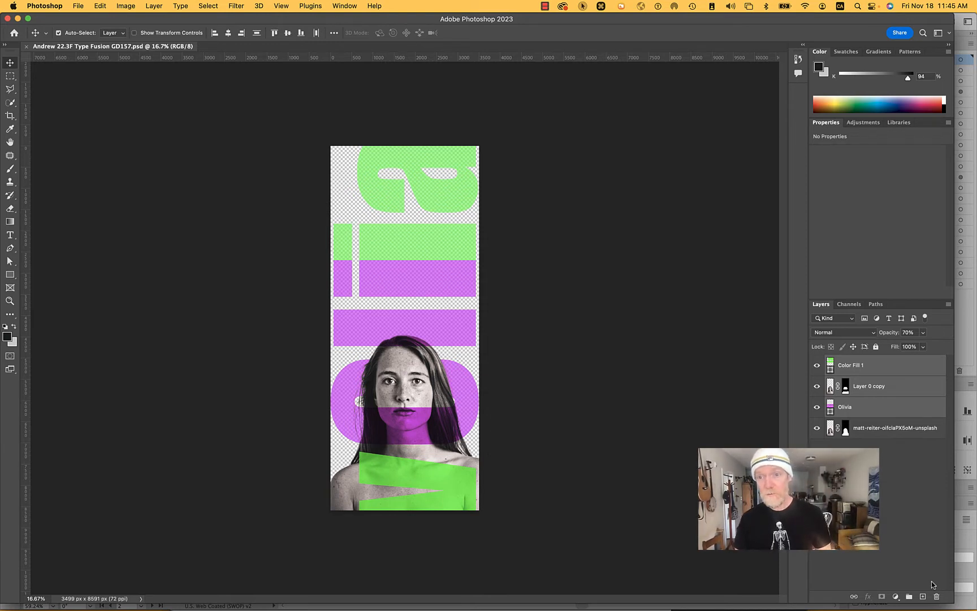
pyautogui.press('BackSpace')
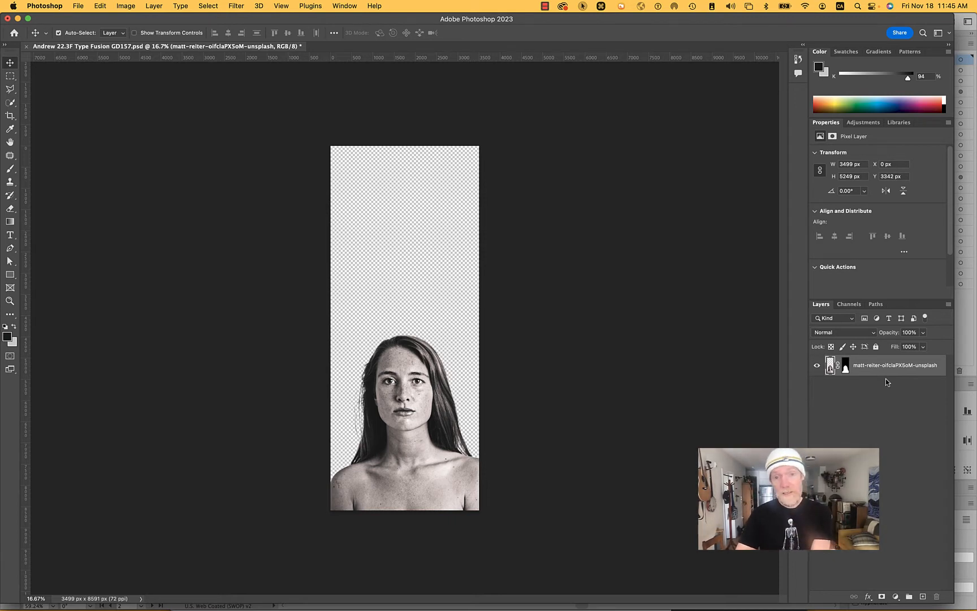
# - Disable the portrait's layer mask and crop away the empty canvas above the photo, giving a 3499 x 5249 px document
pyautogui.rightClick(845, 365)
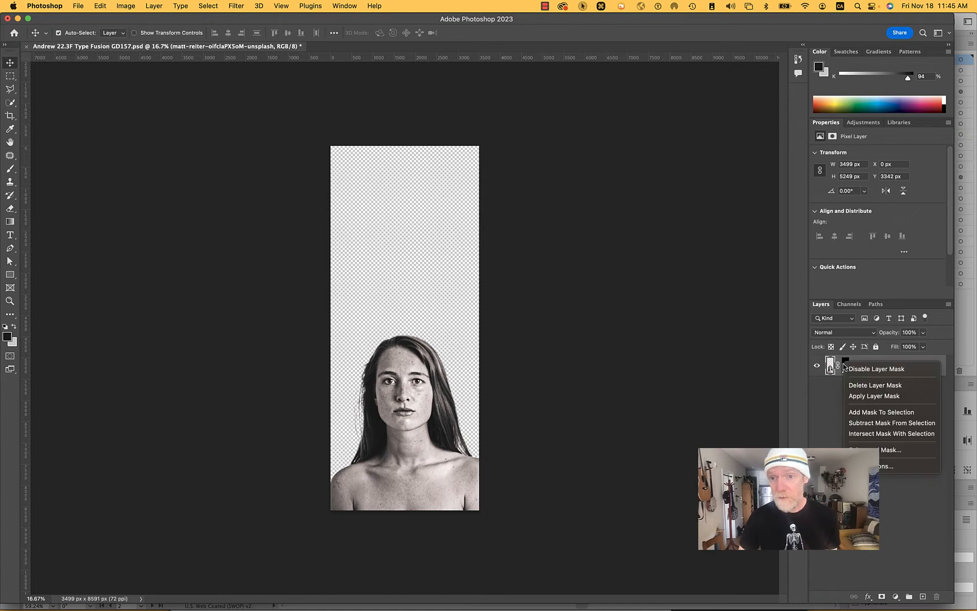
pyautogui.click(877, 370)
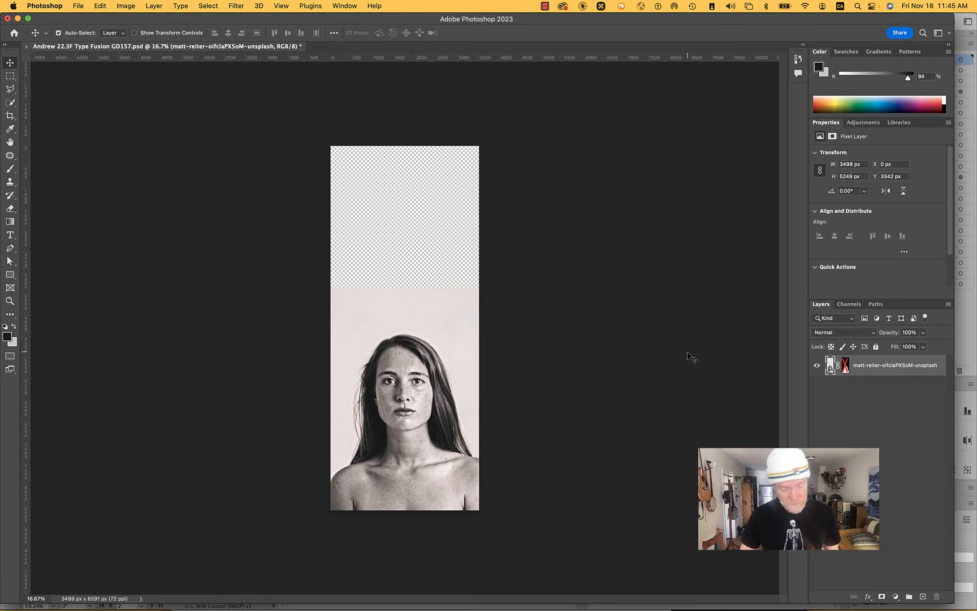
pyautogui.press('c')
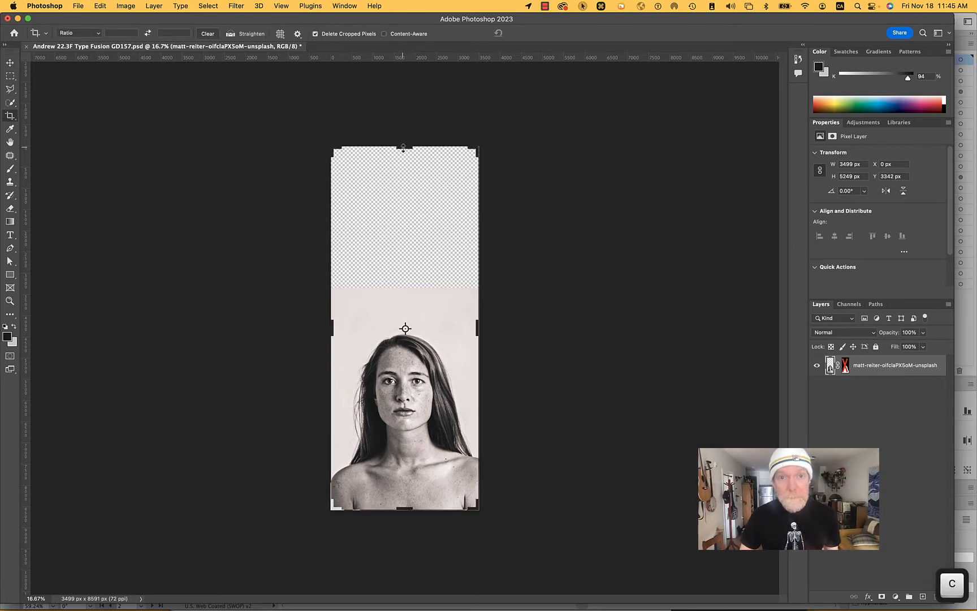
pyautogui.moveTo(402, 147); pyautogui.dragTo(404, 218)
pyautogui.press('Return')
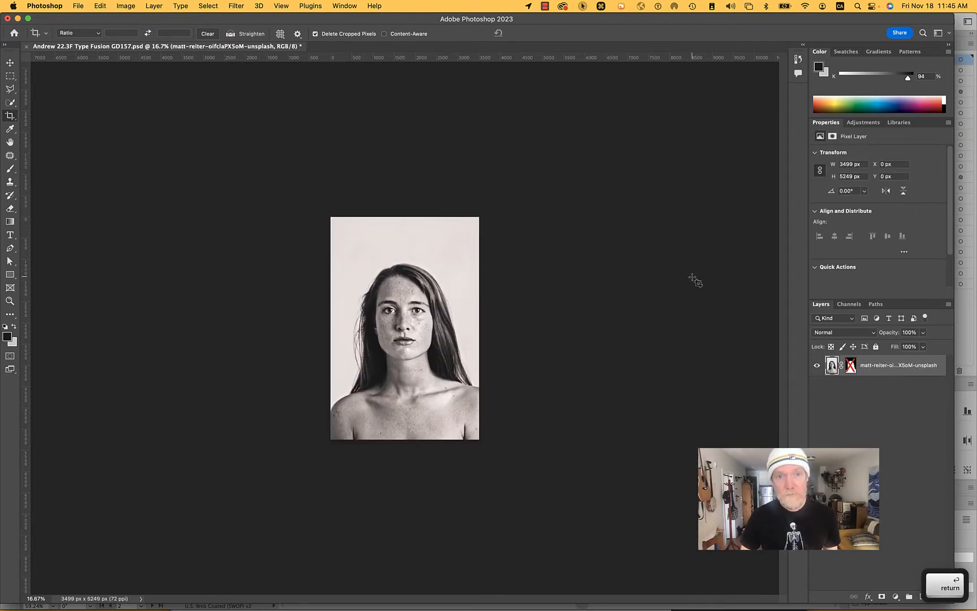
# - Save the cropped portrait as a new Photoshop file in the 11 Type folder, with 2 added to the end of its name
pyautogui.press('shift+super+s')
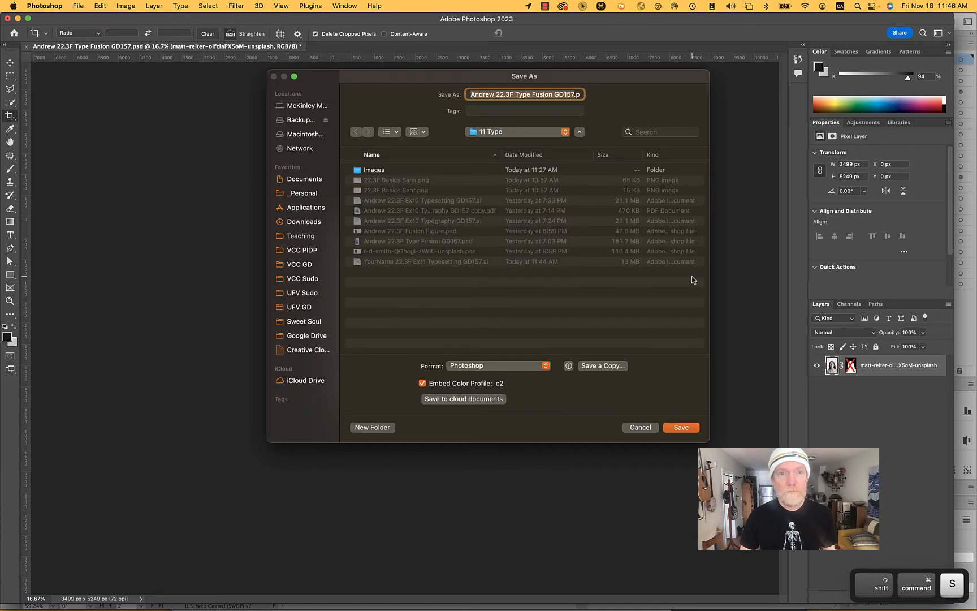
pyautogui.press('Right')
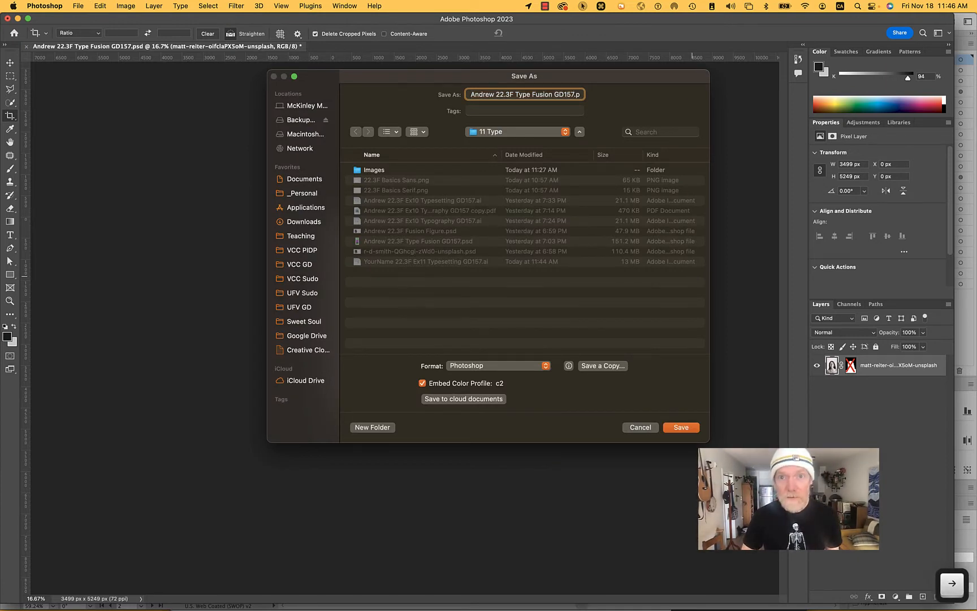
pyautogui.press('Return')
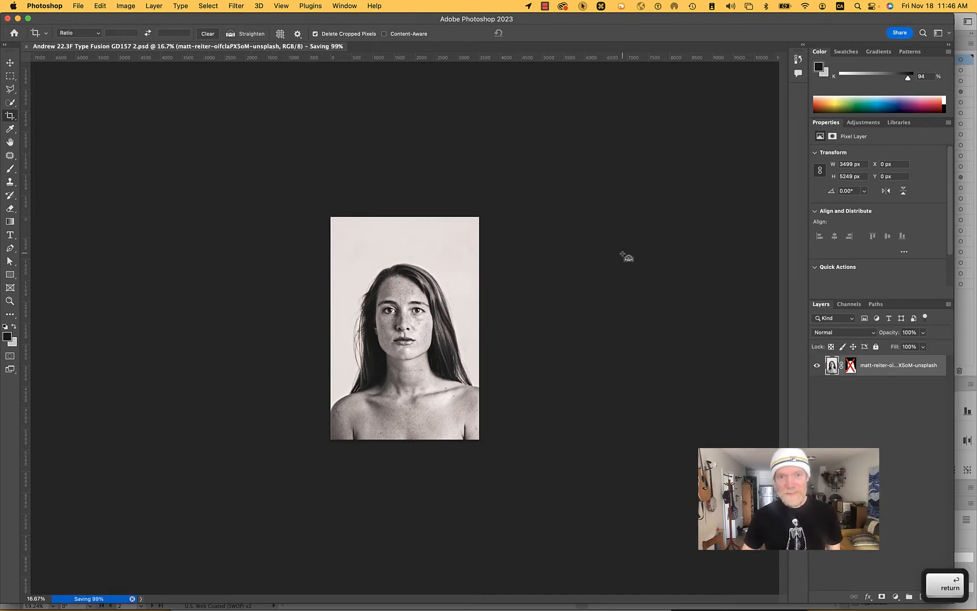
# - Switch to Illustrator and add the first name from the Art Director heading as point text in the empty frame beside the sofa
pyautogui.press('super+Tab')
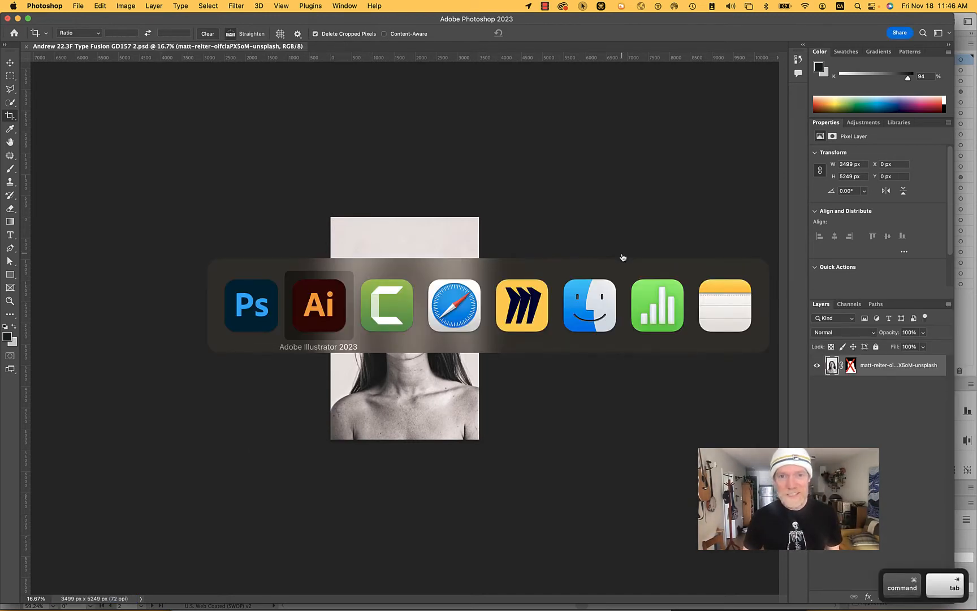
pyautogui.press('super+Tab')
pyautogui.press('shift+super+Tab')
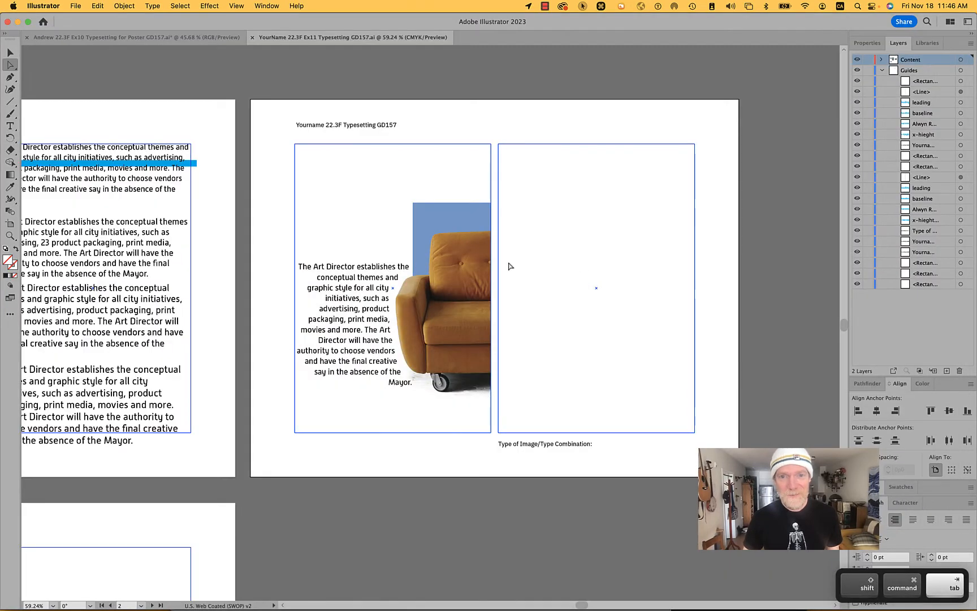
pyautogui.press('t')
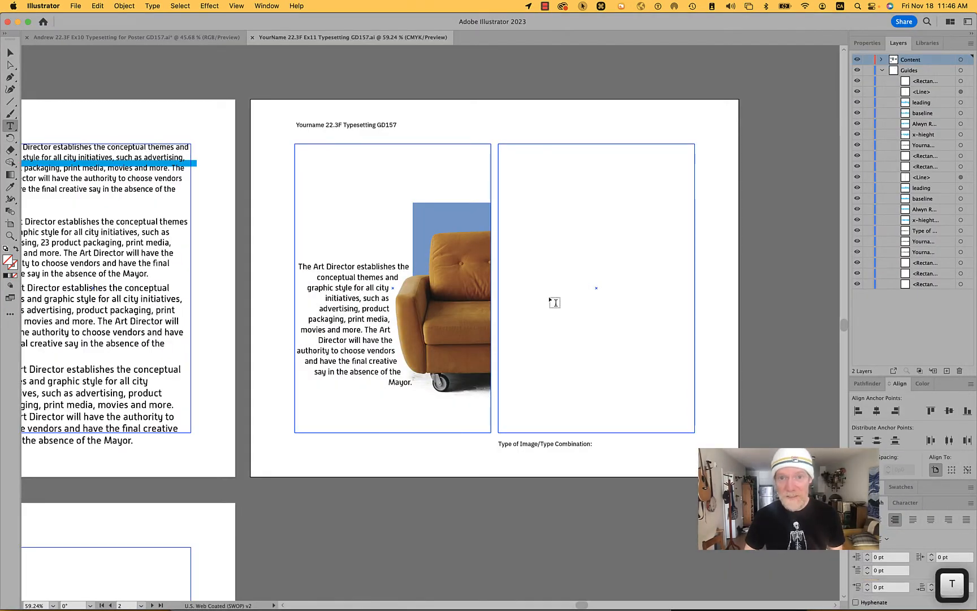
pyautogui.click(541, 330)
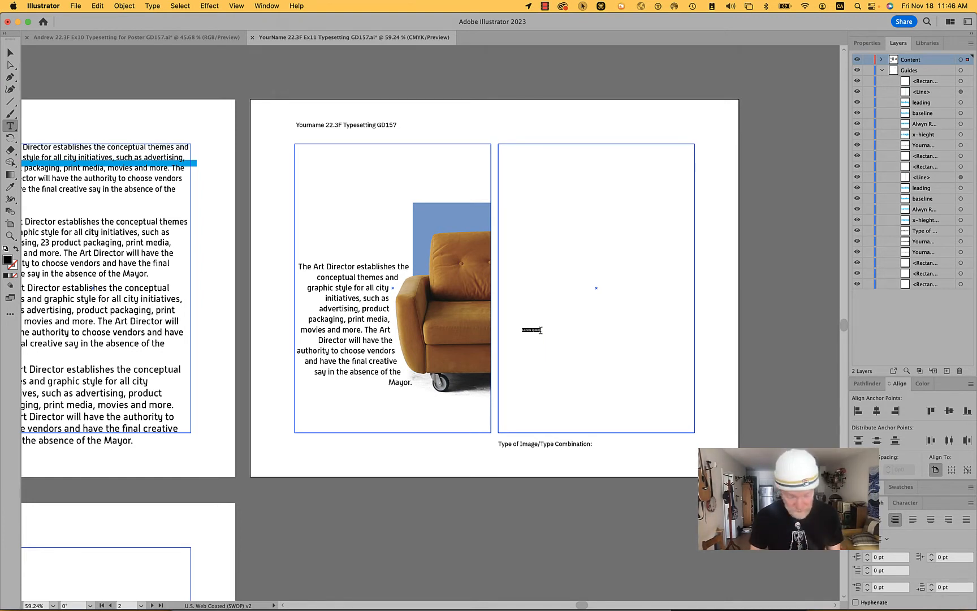
pyautogui.write('L')
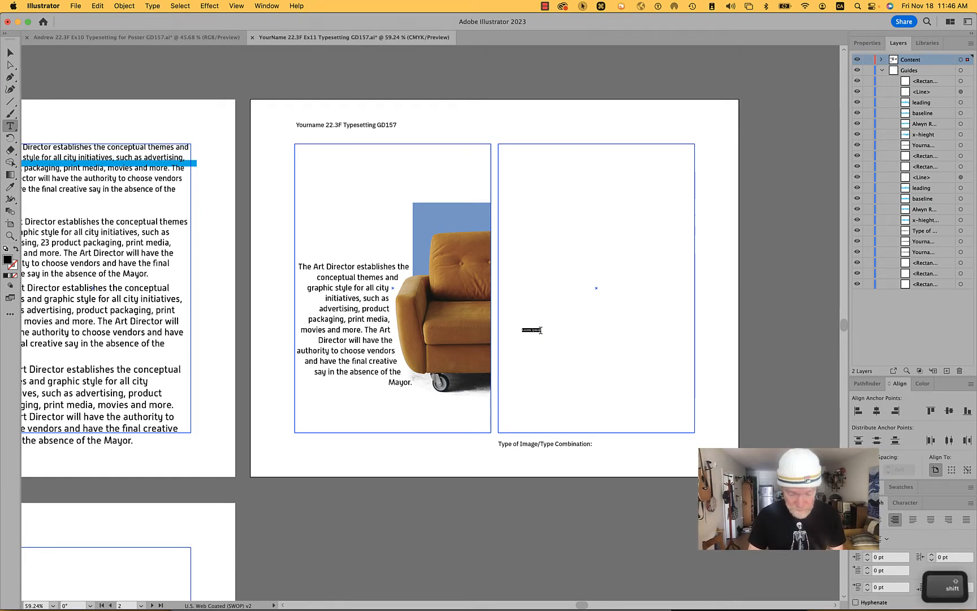
pyautogui.write('ivia')
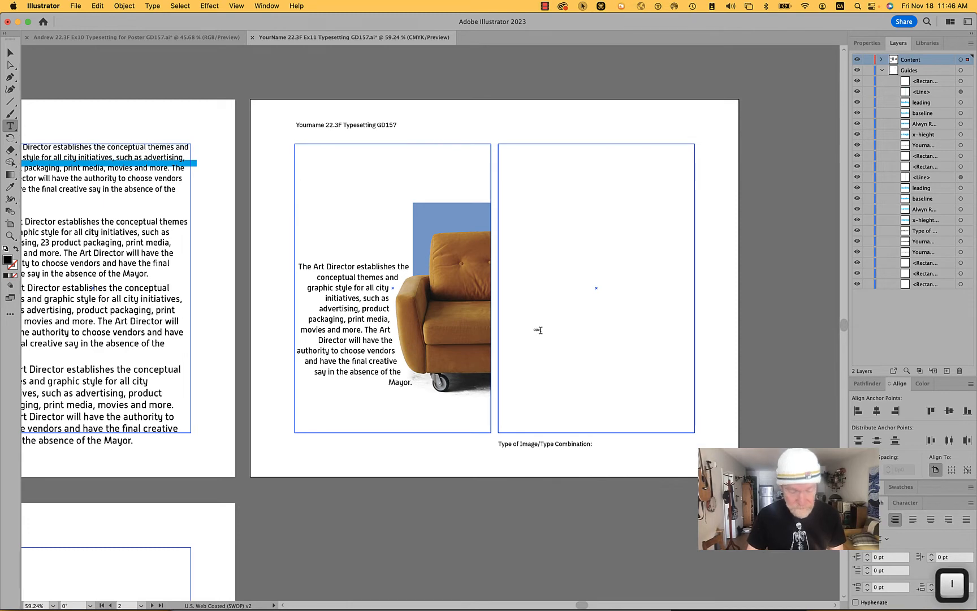
pyautogui.scroll(2, 559, 336)
pyautogui.scroll(3, 559, 337)
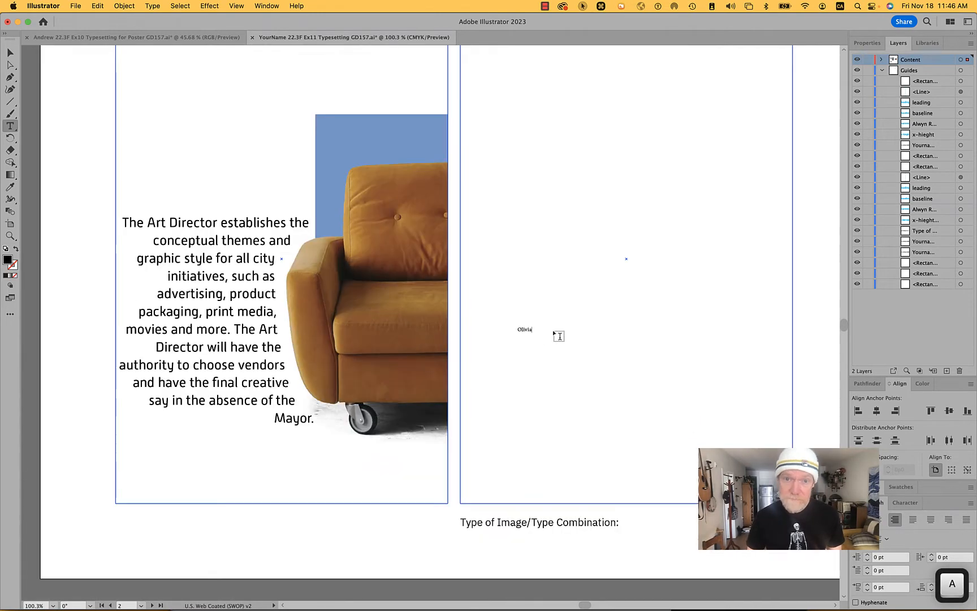
pyautogui.moveTo(586, 367); pyautogui.dragTo(585, 395)
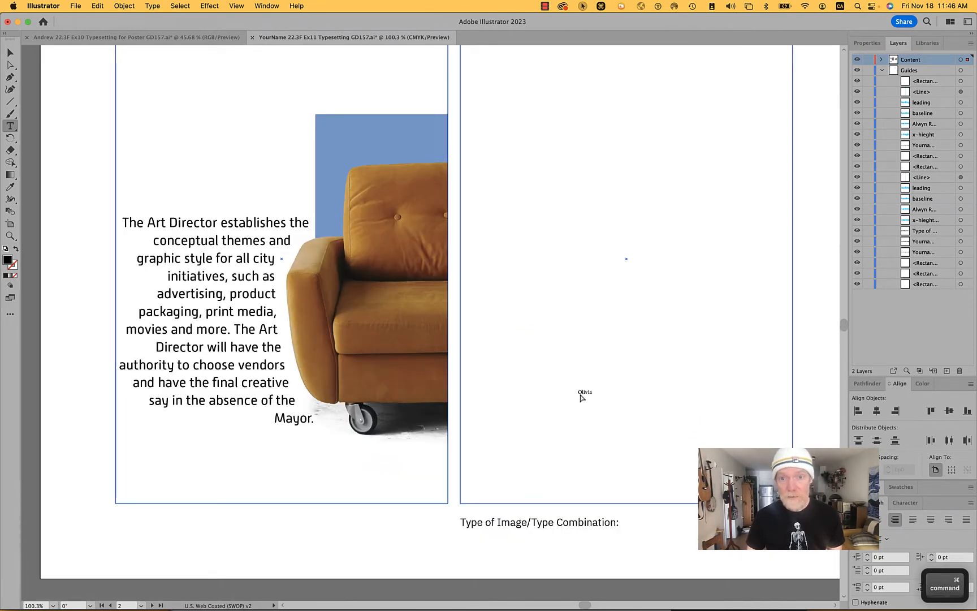
# - Set the new name text in the Impact font
pyautogui.click(866, 44)
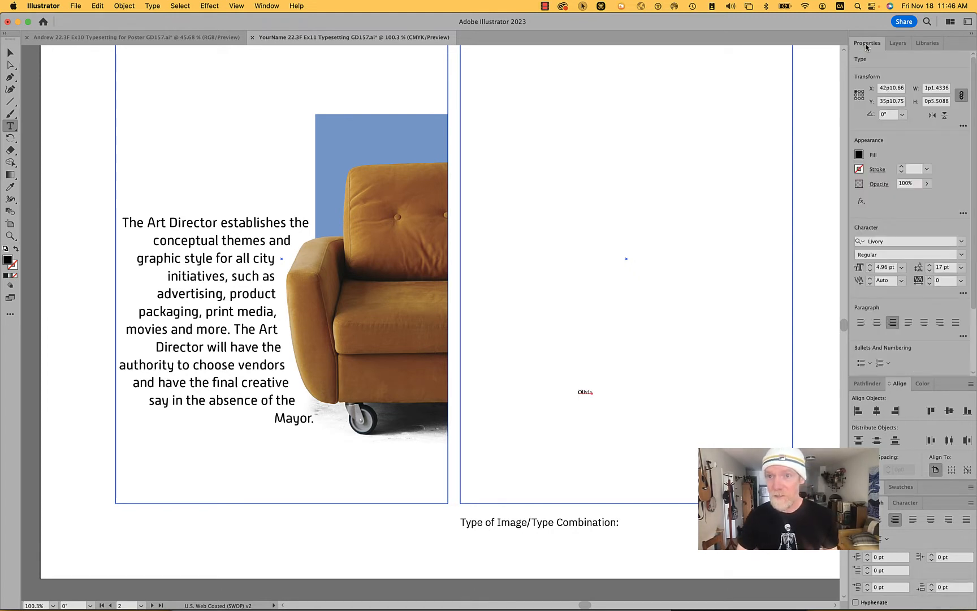
pyautogui.click(885, 240)
pyautogui.write('impa')
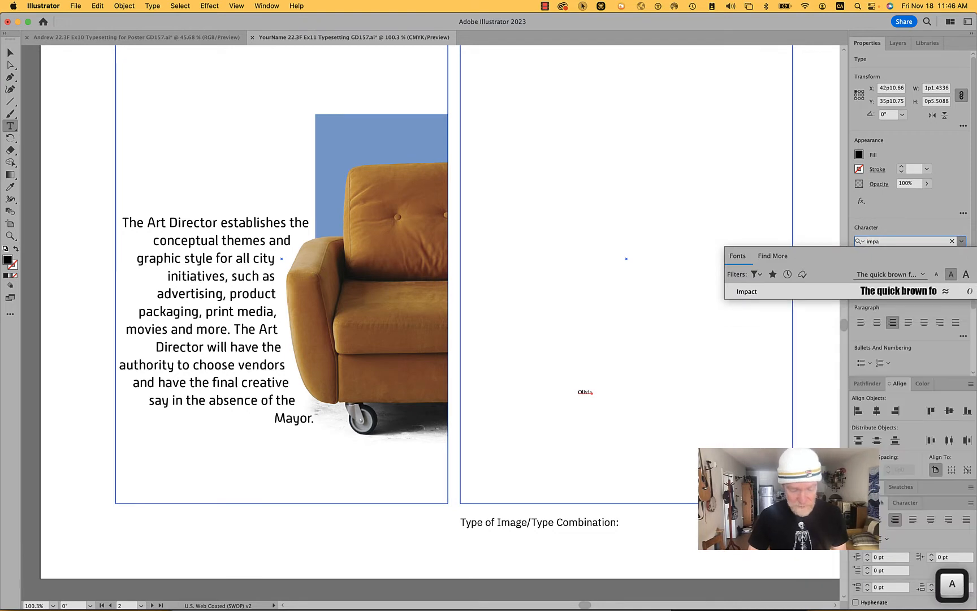
pyautogui.write('c')
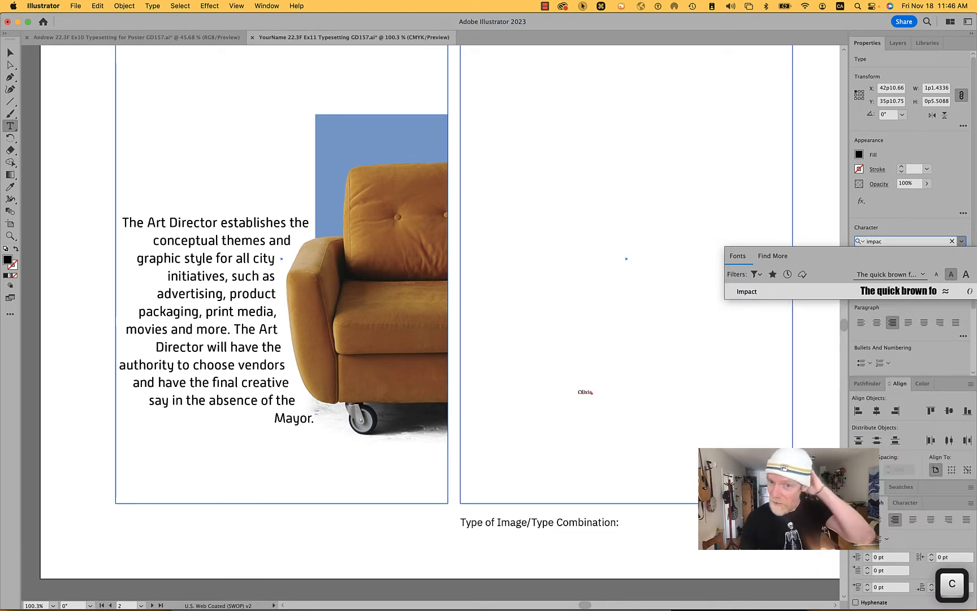
pyautogui.press('Return')
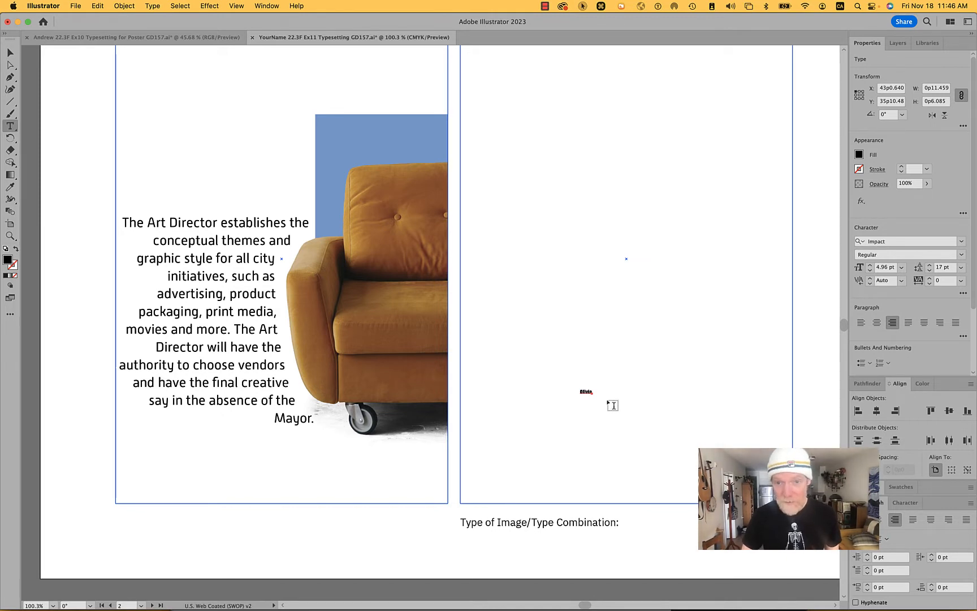
# - Rotate the name text 90° counterclockwise so that it reads upward
pyautogui.press('v')
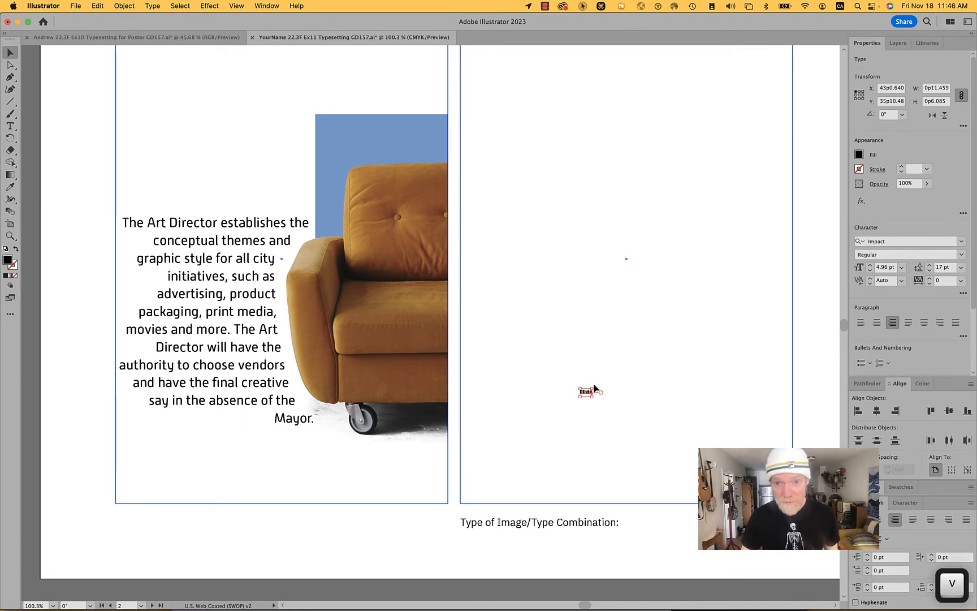
pyautogui.scroll(-1, 597, 389)
pyautogui.hscroll(1, 596, 389)
pyautogui.scroll(5, 588, 385)
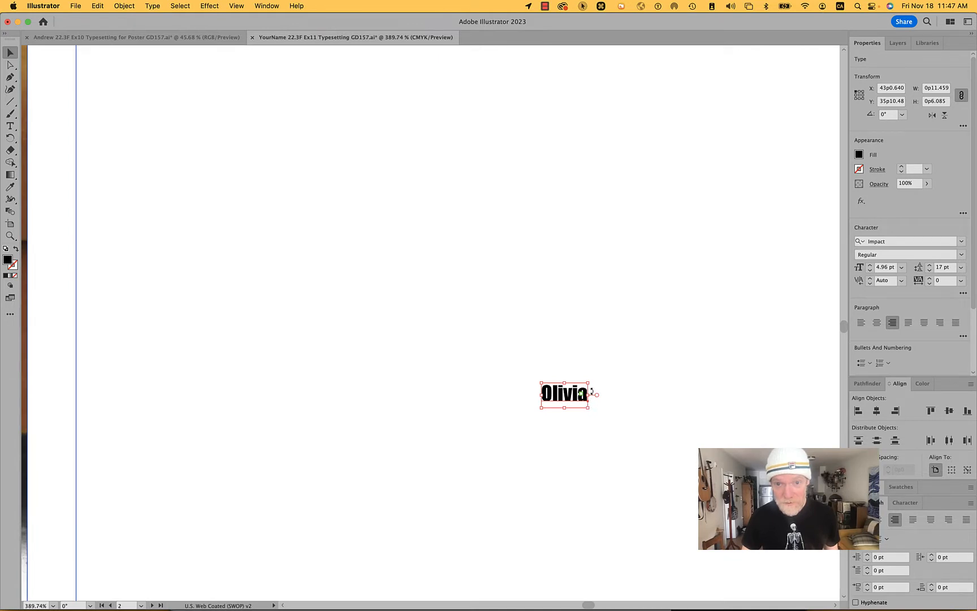
pyautogui.moveTo(591, 383); pyautogui.dragTo(506, 294)
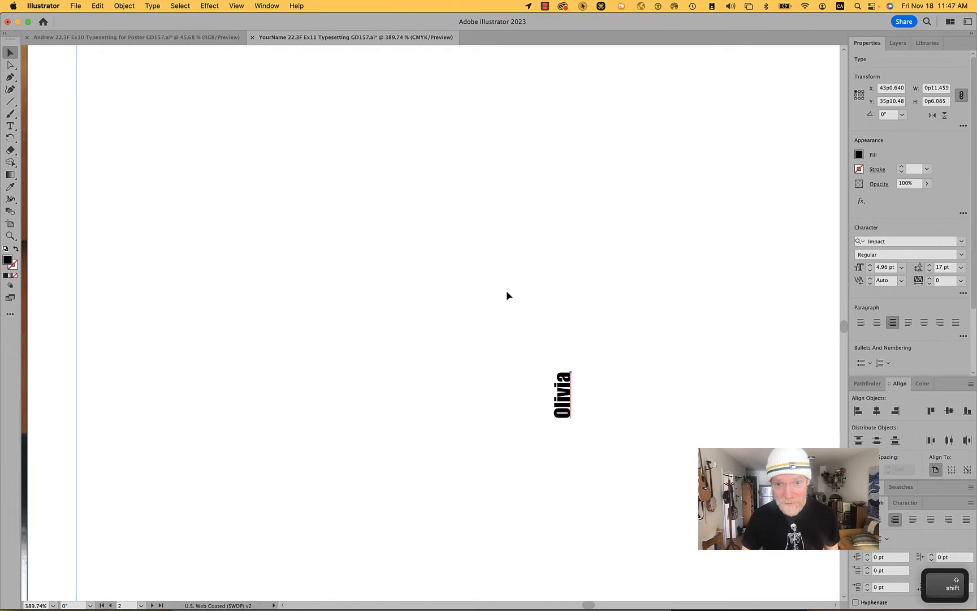
# - Scale the vertical name proportionally to about 294 pt so that it extends beyond the height of the empty frame
pyautogui.scroll(-3, 618, 403)
pyautogui.scroll(-3, 617, 400)
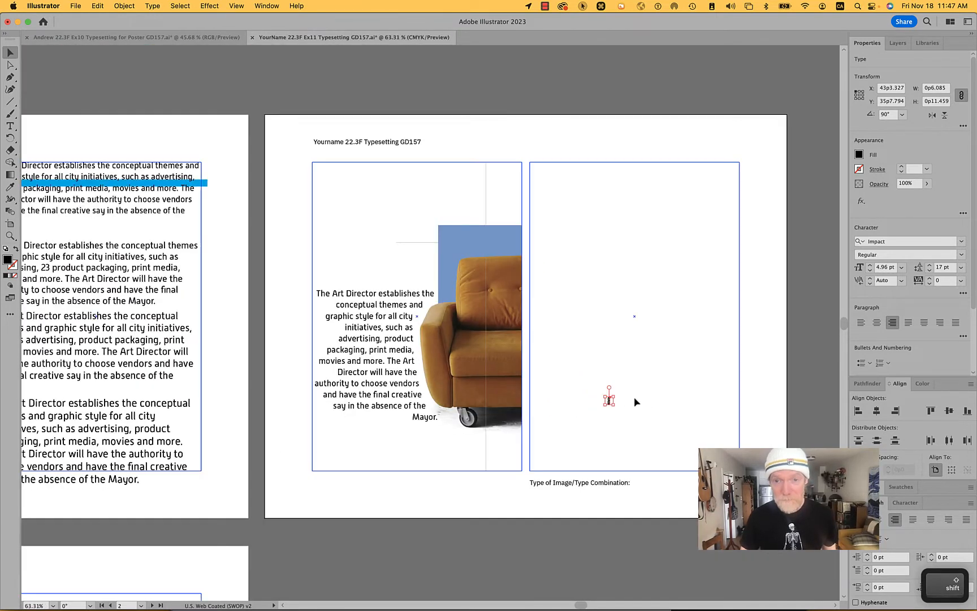
pyautogui.moveTo(616, 395); pyautogui.dragTo(436, 95)
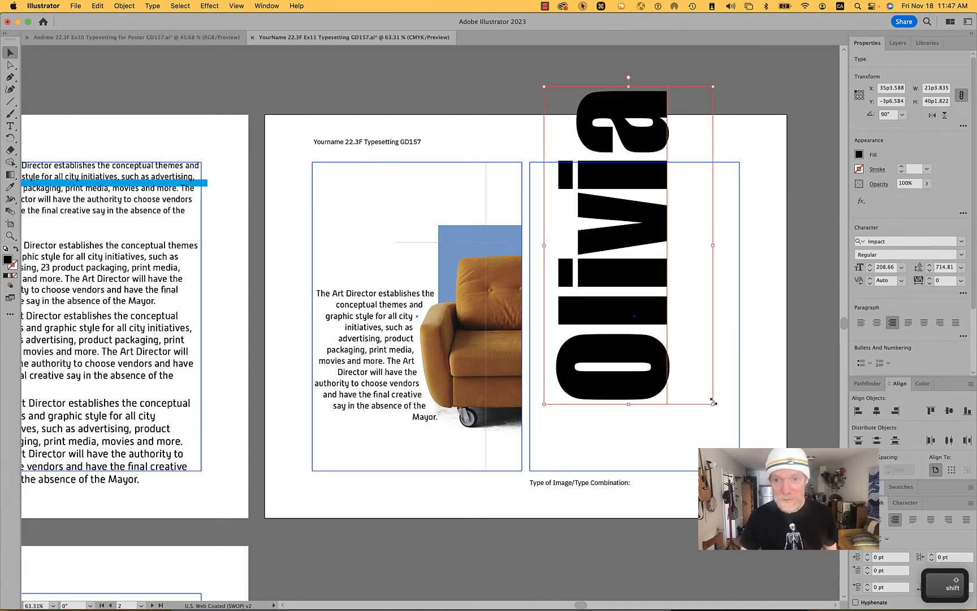
pyautogui.moveTo(713, 404); pyautogui.dragTo(748, 535)
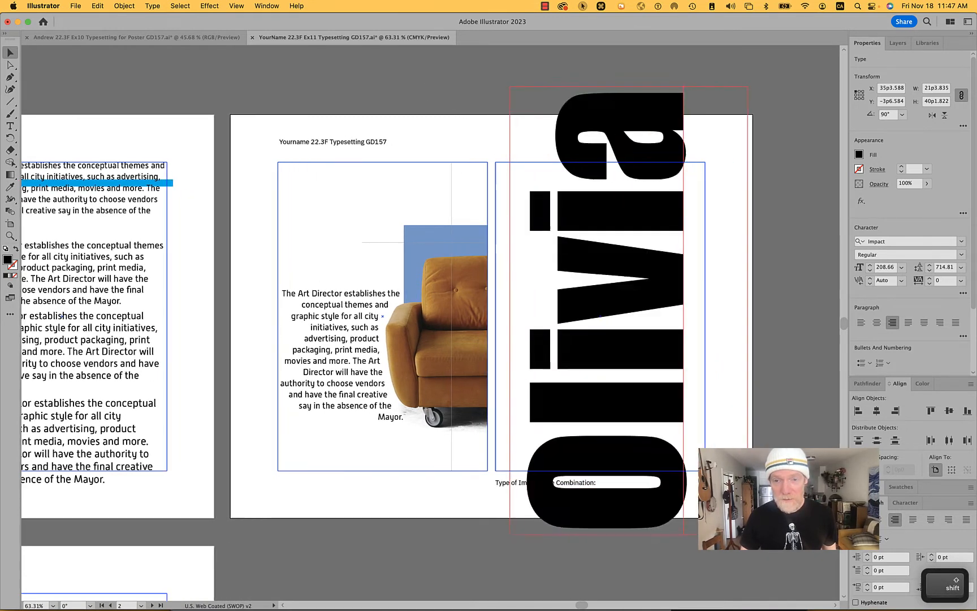
pyautogui.scroll(5, 613, 373)
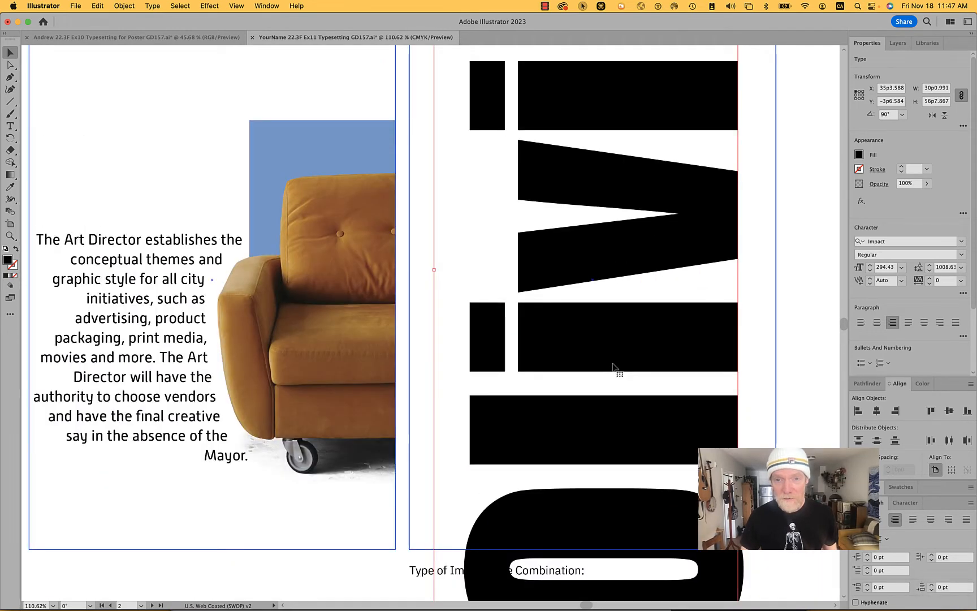
# - Duplicate the vertical name onto the pasteboard beside the second artboard and align the original's base with the frame's lower edge
pyautogui.scroll(-8, 613, 374)
pyautogui.moveTo(612, 418); pyautogui.dragTo(809, 388)
pyautogui.click(609, 367)
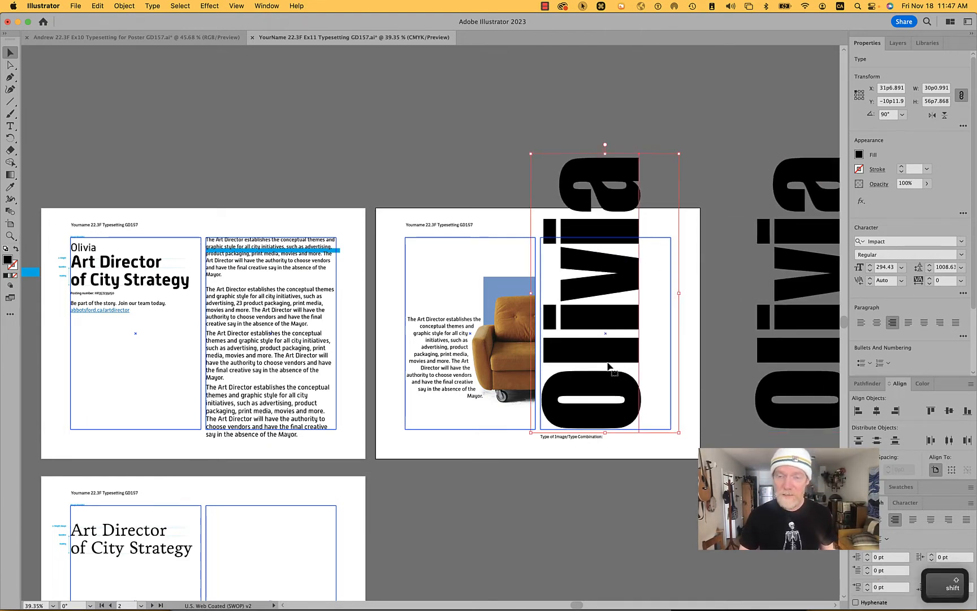
pyautogui.click(153, 6)
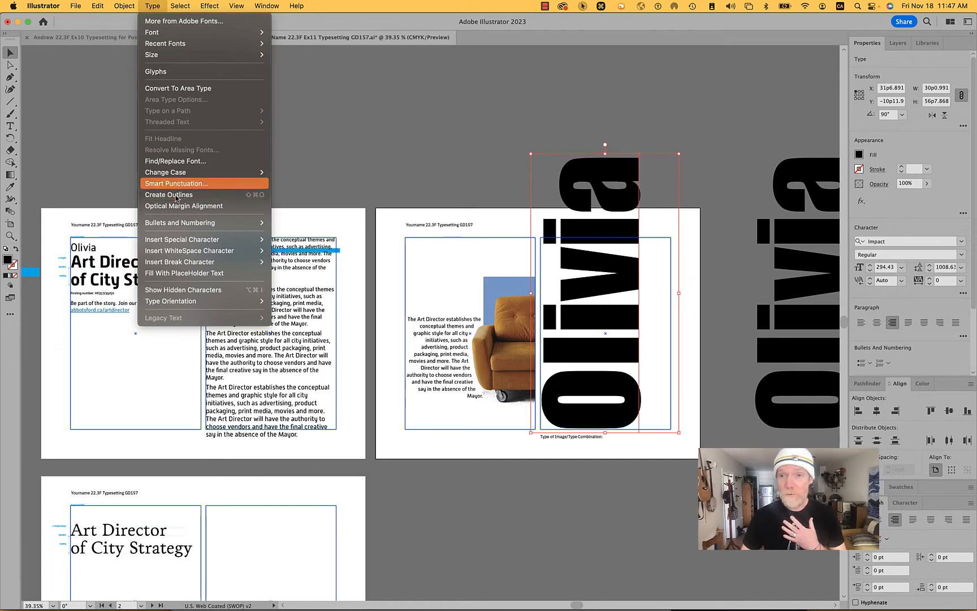
pyautogui.click(689, 117)
pyautogui.scroll(5, 768, 314)
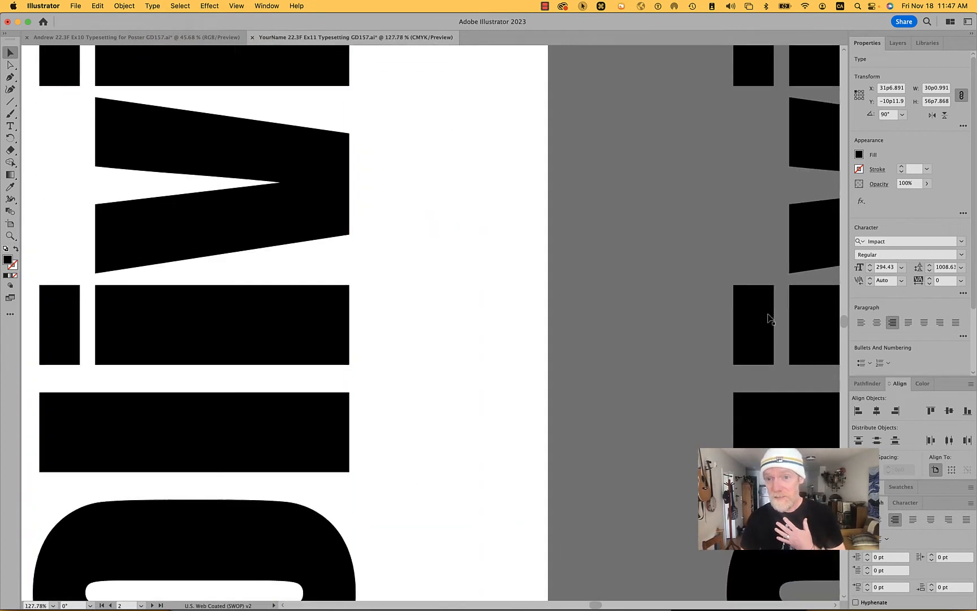
pyautogui.scroll(-5, 641, 321)
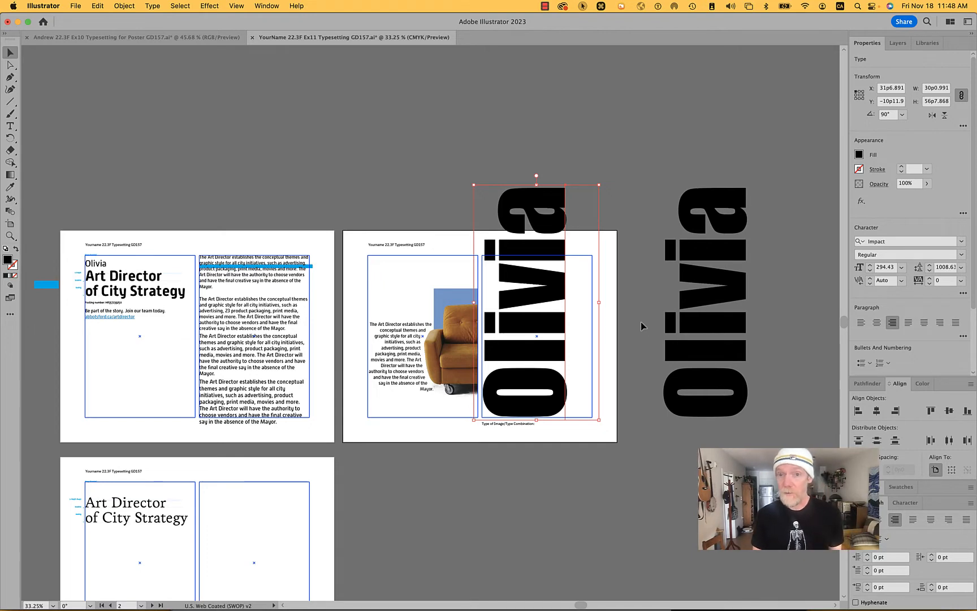
# - With the Touch Type Tool, offset the l and the first i of the vertical name sideways over the sofa
pyautogui.scroll(1, 569, 360)
pyautogui.scroll(3, 570, 359)
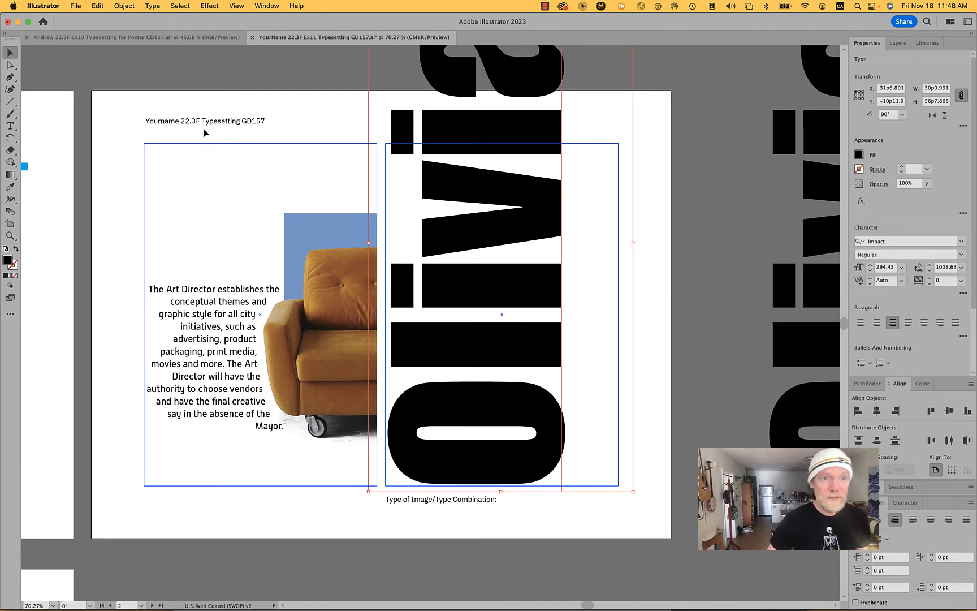
pyautogui.click(10, 126)
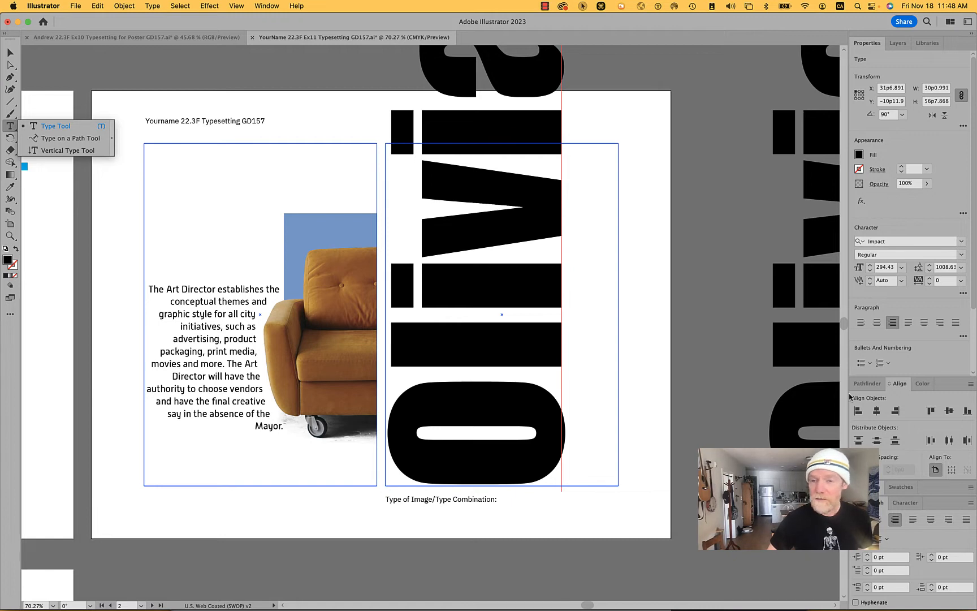
pyautogui.click(906, 503)
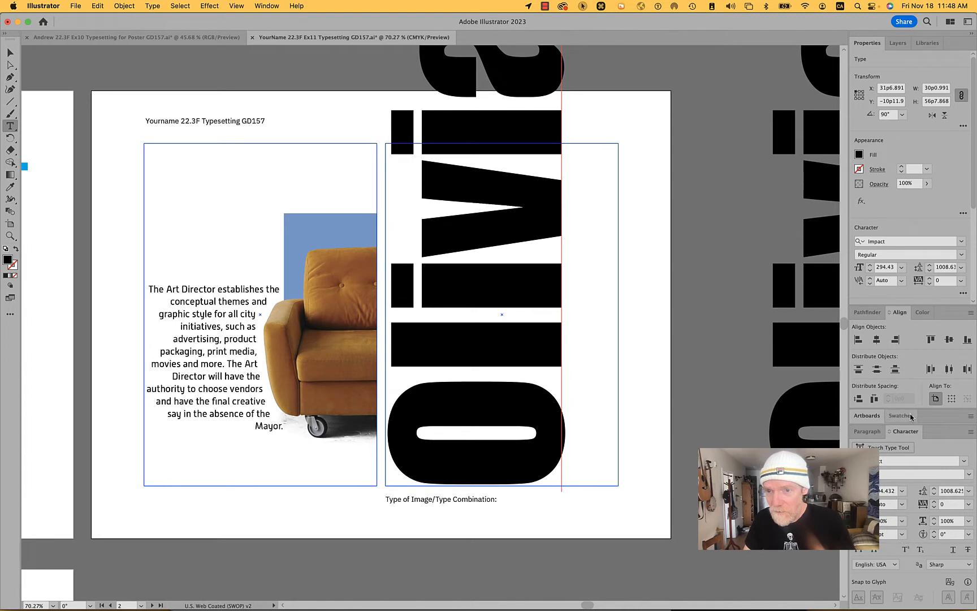
pyautogui.click(892, 447)
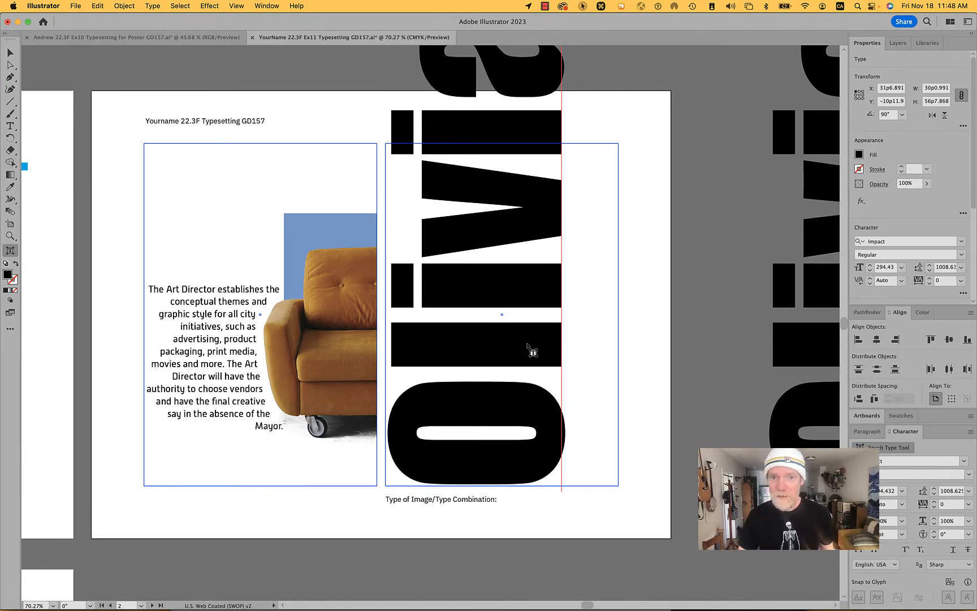
pyautogui.click(527, 346)
pyautogui.moveTo(527, 346); pyautogui.dragTo(446, 351)
pyautogui.click(516, 283)
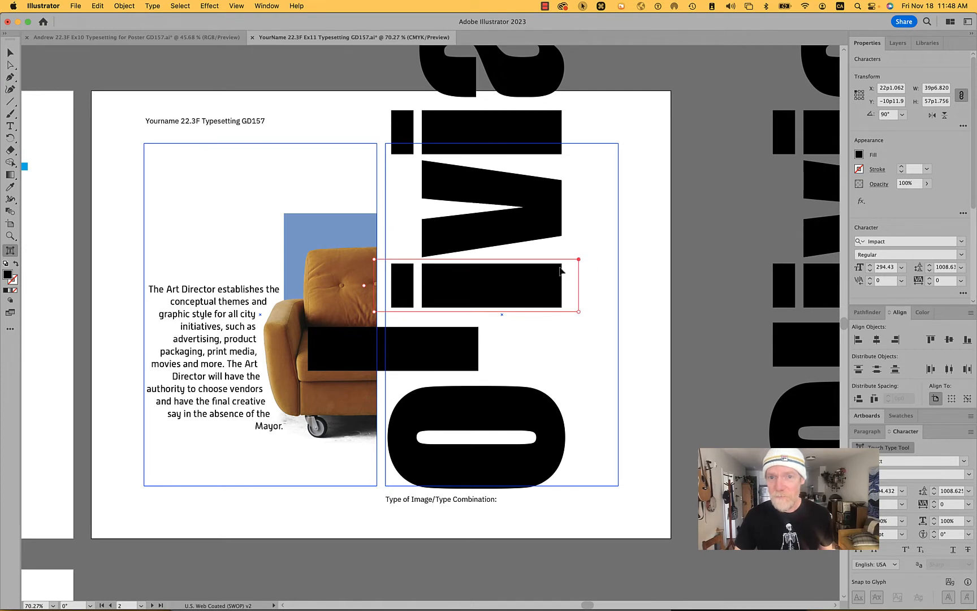
pyautogui.moveTo(543, 279); pyautogui.dragTo(467, 280)
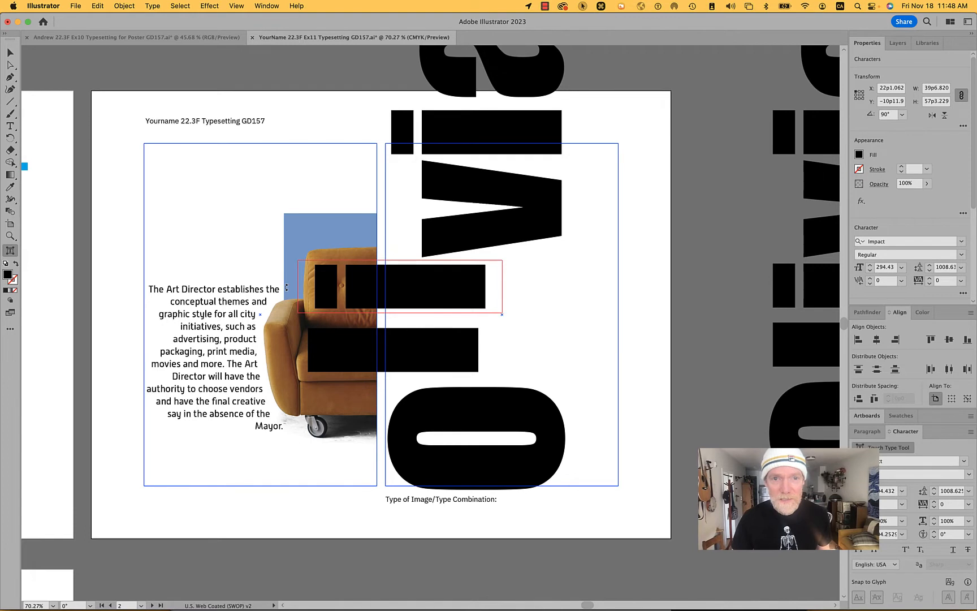
# - Rotate the first i upright by about -90.5° and move it up so that it stands above the l
pyautogui.moveTo(286, 287); pyautogui.dragTo(405, 201)
pyautogui.press('shift')
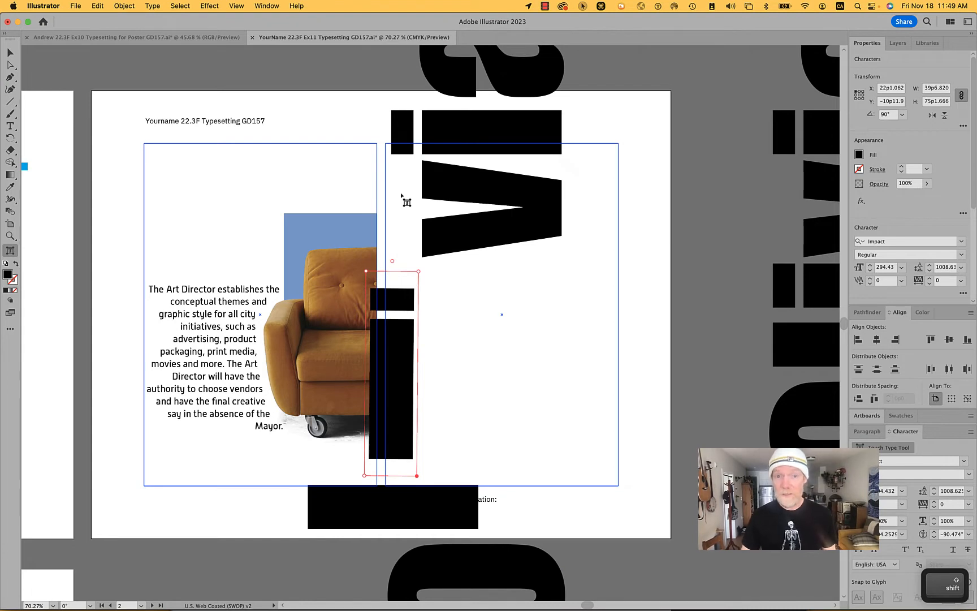
pyautogui.moveTo(402, 361); pyautogui.dragTo(367, 160)
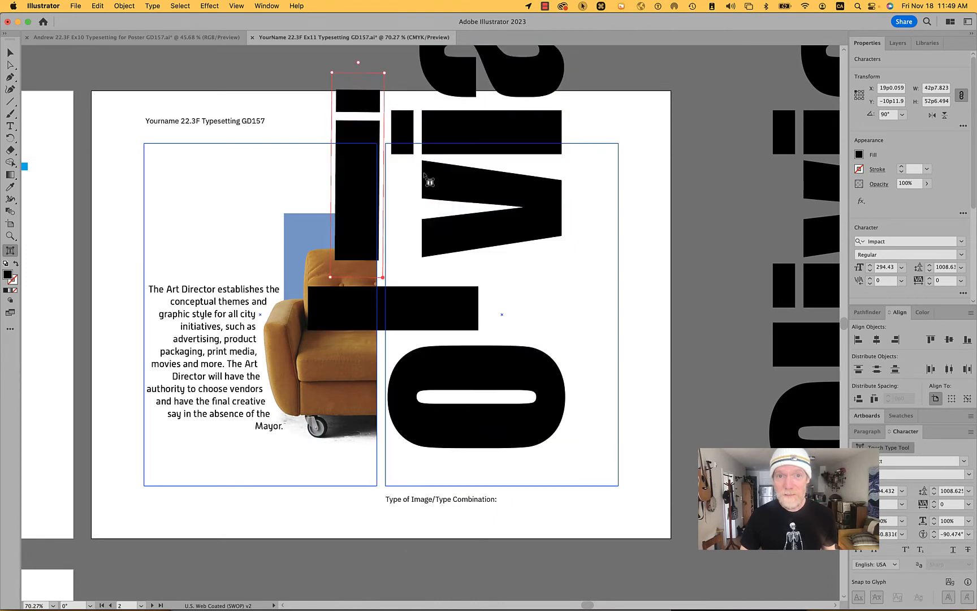
# - Rotate the name's final a upright by about -90° and nudge it downward
pyautogui.click(525, 372)
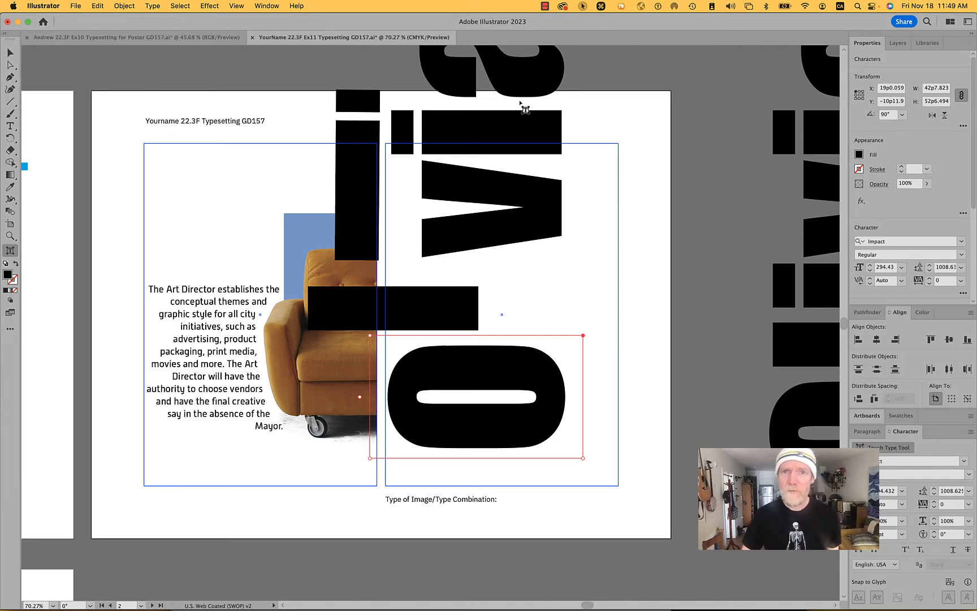
pyautogui.click(524, 88)
pyautogui.scroll(2, 521, 84)
pyautogui.scroll(5, 525, 89)
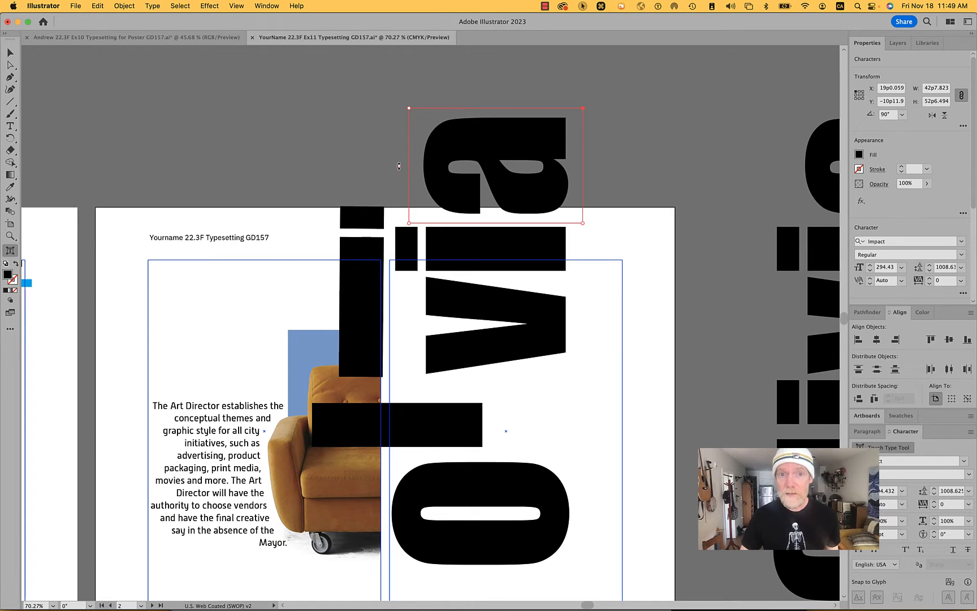
pyautogui.moveTo(398, 166); pyautogui.dragTo(496, 99)
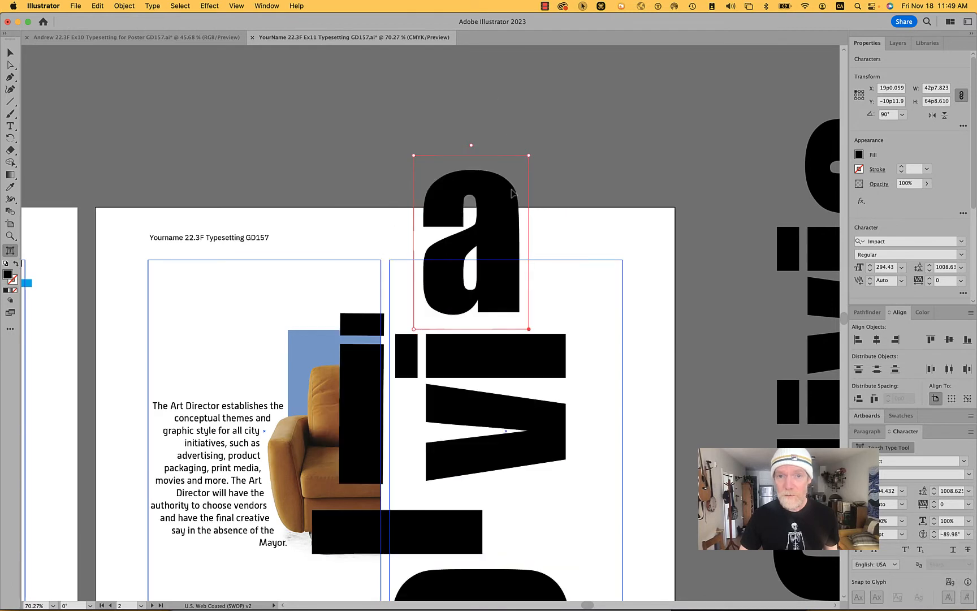
pyautogui.moveTo(508, 203); pyautogui.dragTo(508, 222)
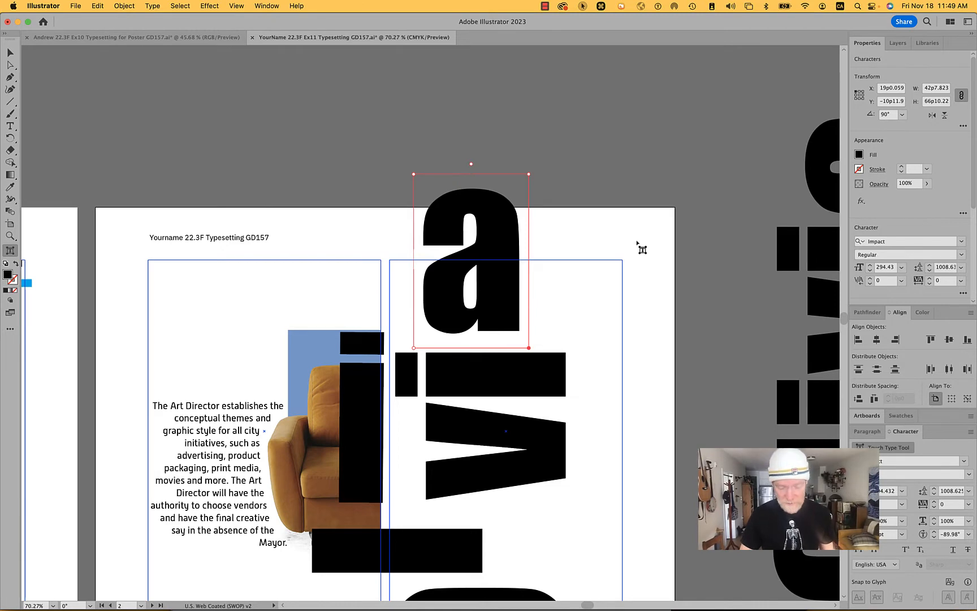
# - Duplicate the staggered name onto the pasteboard beside the earlier vertical copy
pyautogui.press('super+minus')
pyautogui.press('super+minus')
pyautogui.press('super+minus')
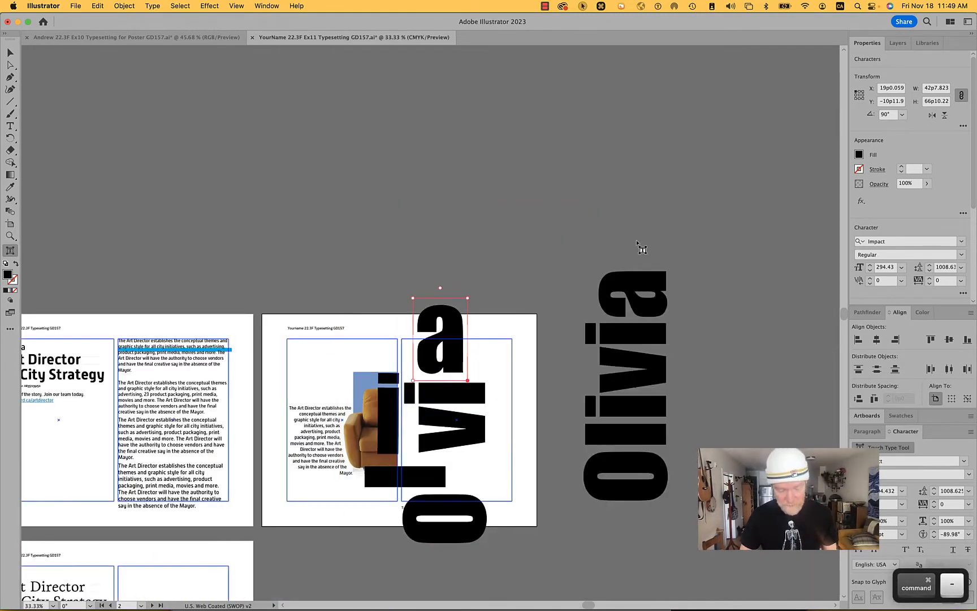
pyautogui.press('b')
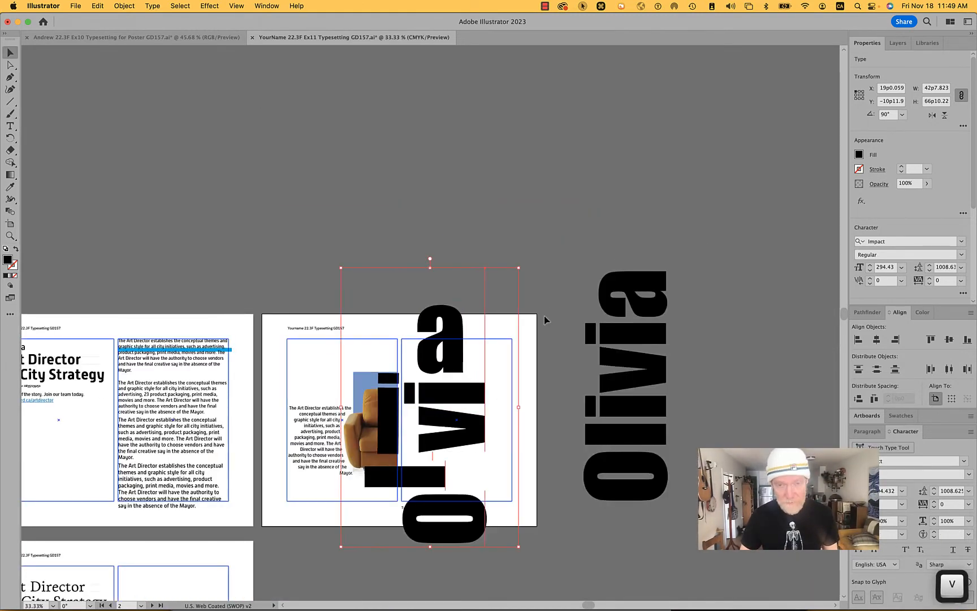
pyautogui.press('v')
pyautogui.click(545, 315)
pyautogui.moveTo(552, 308); pyautogui.dragTo(757, 310)
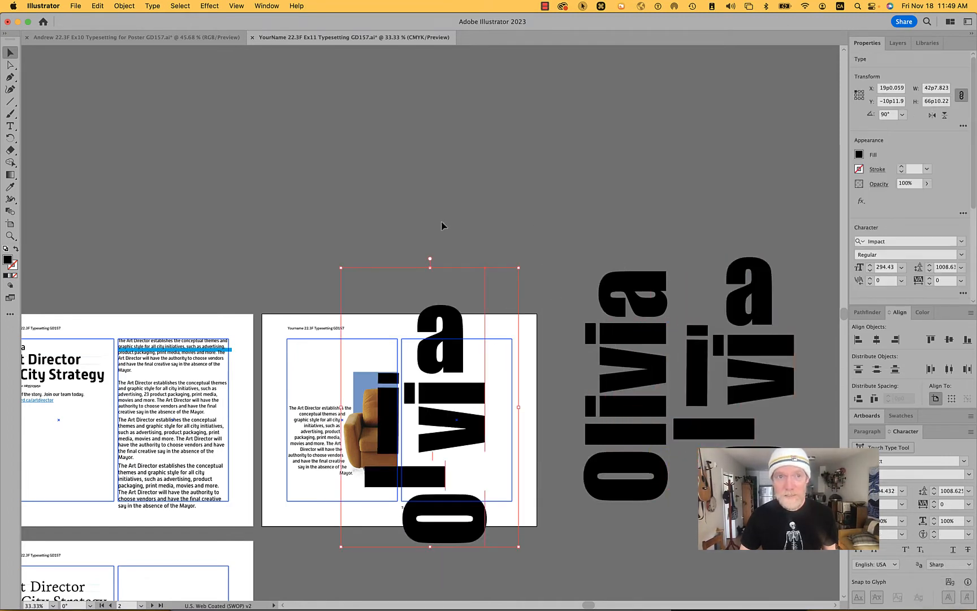
# - Convert the staggered name on the artboard to outlines and switch the document to Outline view
pyautogui.click(124, 6)
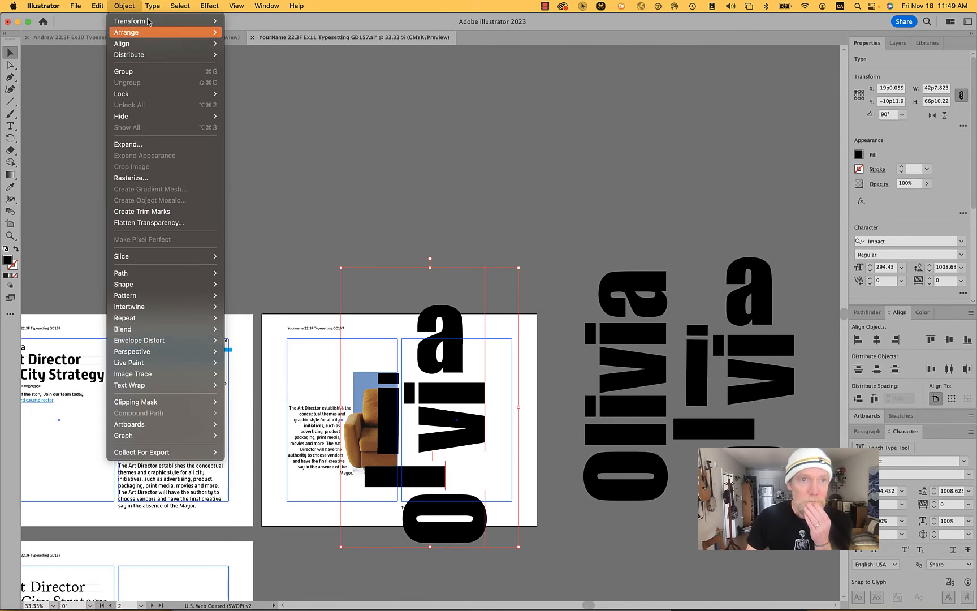
pyautogui.moveTo(153, 5)
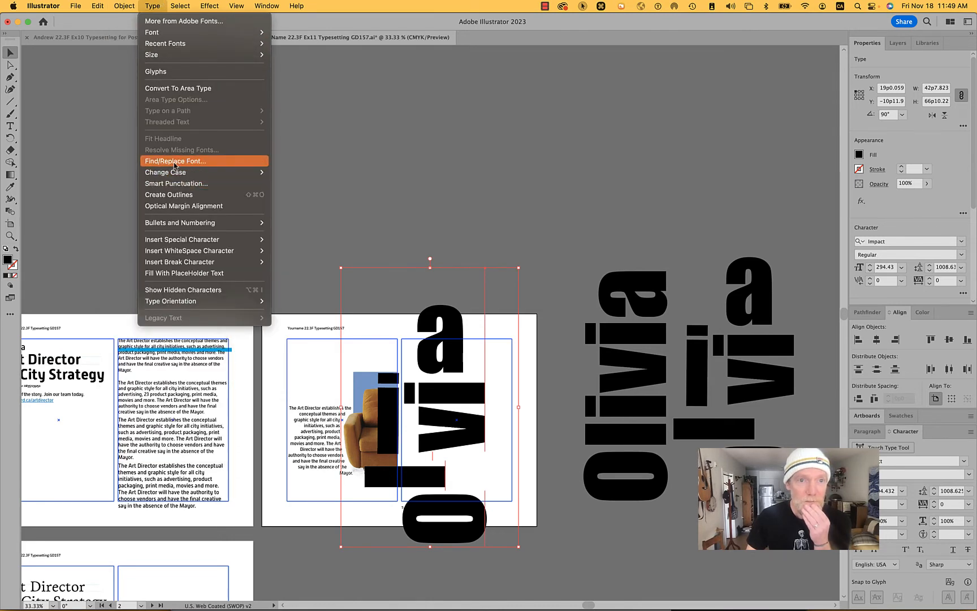
pyautogui.click(176, 196)
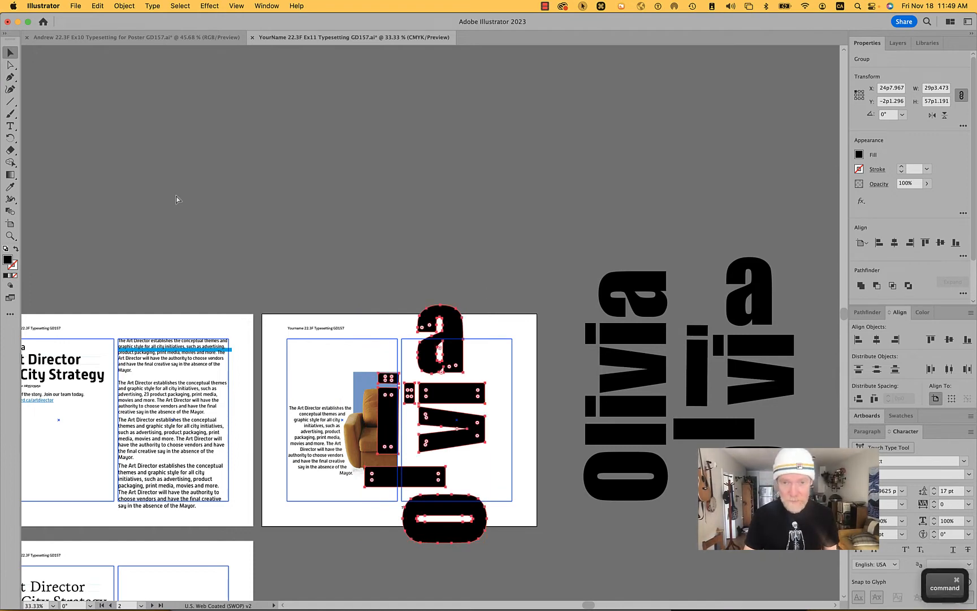
pyautogui.press('super+y')
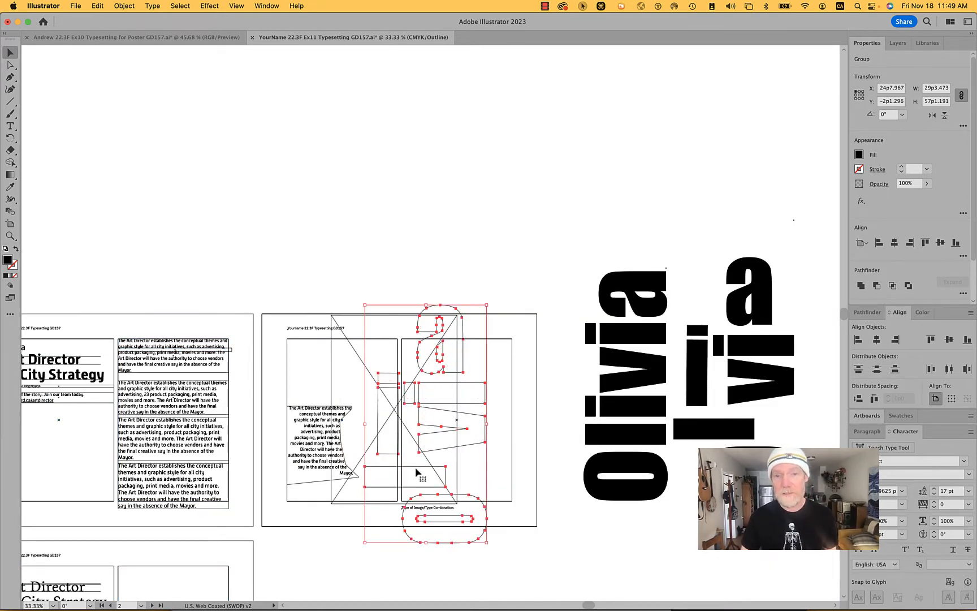
# - Scale the outlined name proportionally to about 38p2 high and position it inside the empty frame
pyautogui.moveTo(469, 386); pyautogui.dragTo(494, 343)
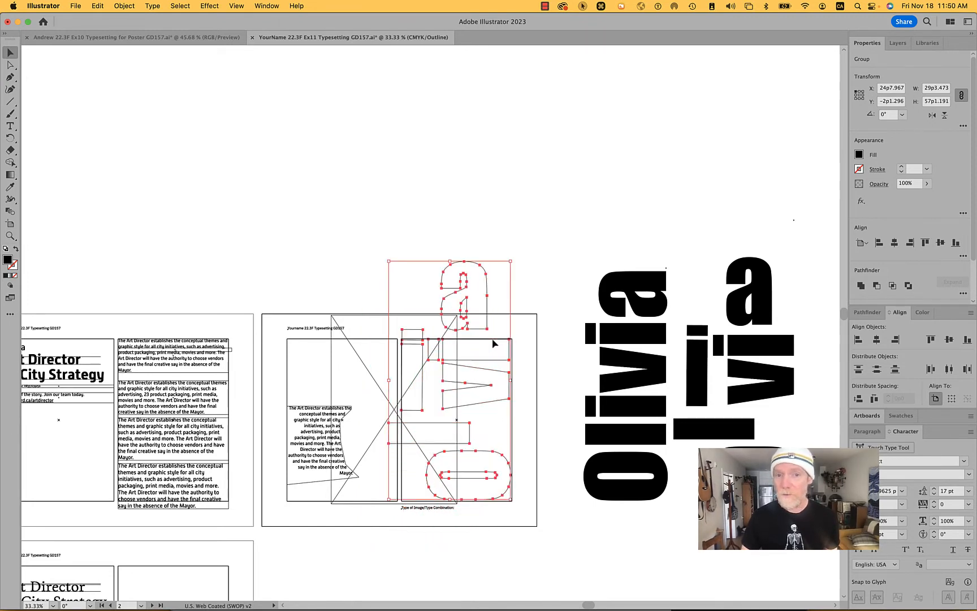
pyautogui.moveTo(392, 264); pyautogui.dragTo(428, 302)
pyautogui.scroll(3, 520, 425)
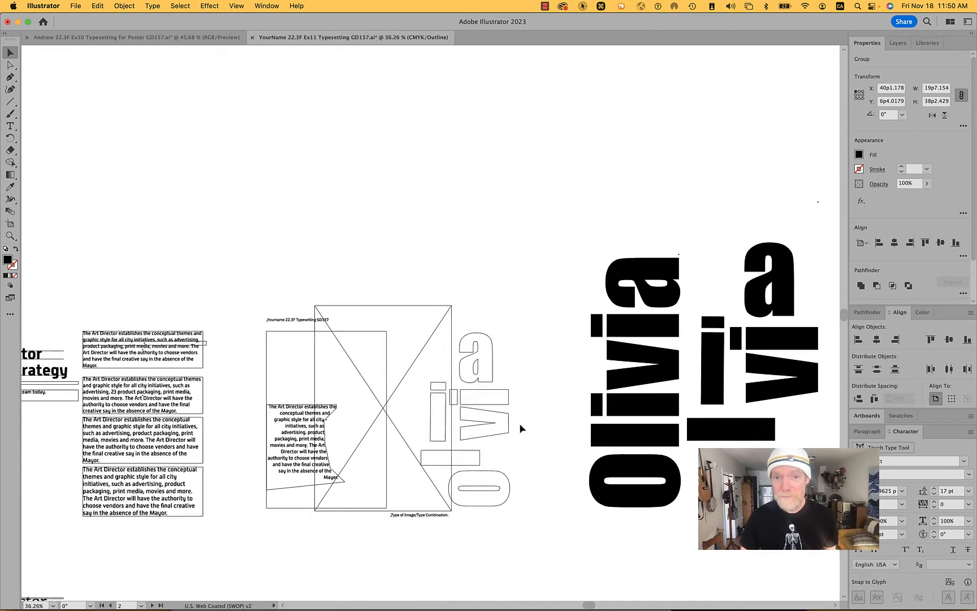
pyautogui.moveTo(470, 407); pyautogui.dragTo(439, 407)
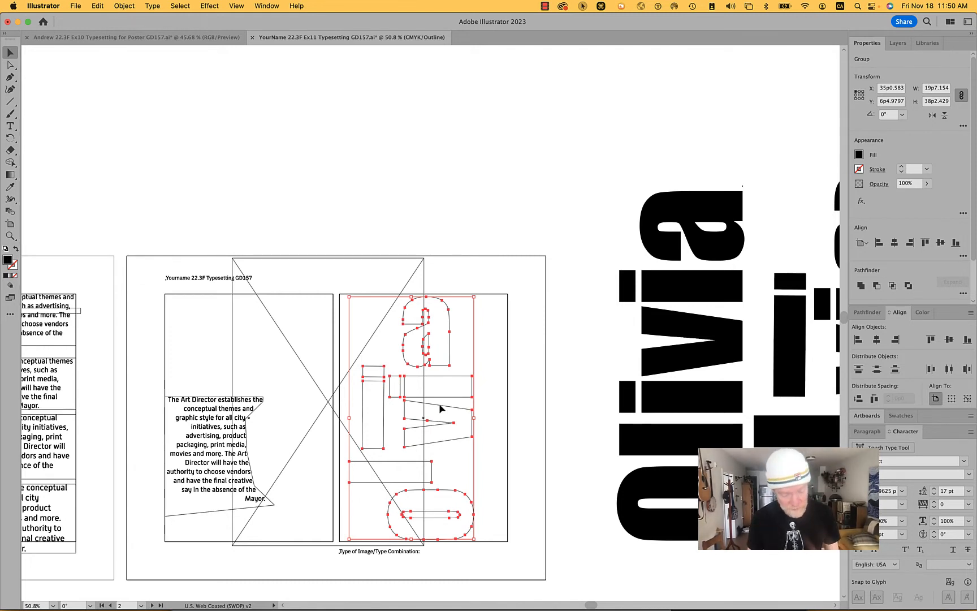
# - Return the document to Preview mode and copy the outlined name
pyautogui.press('super')
pyautogui.press('super')
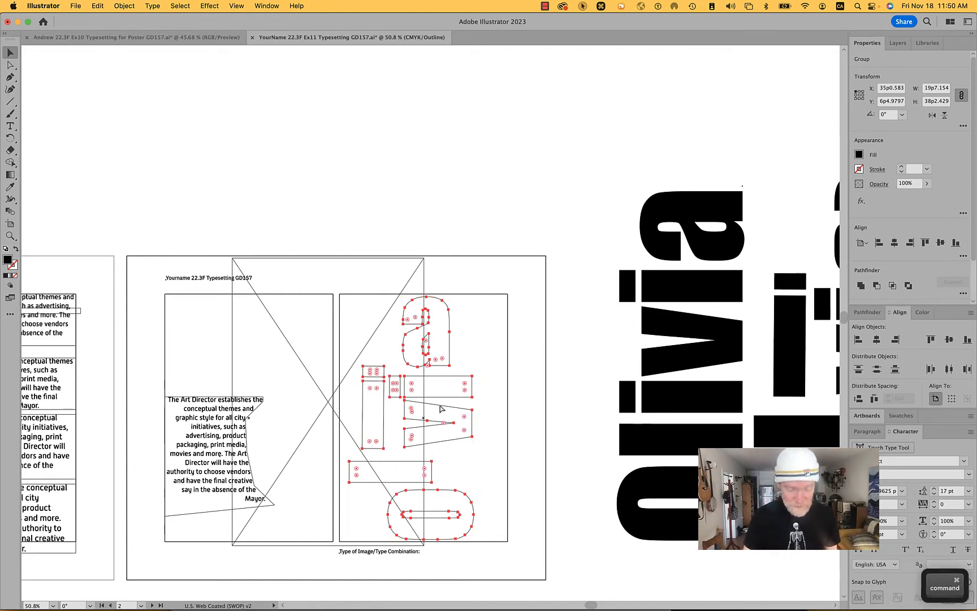
pyautogui.press('super+y')
pyautogui.click(223, 6)
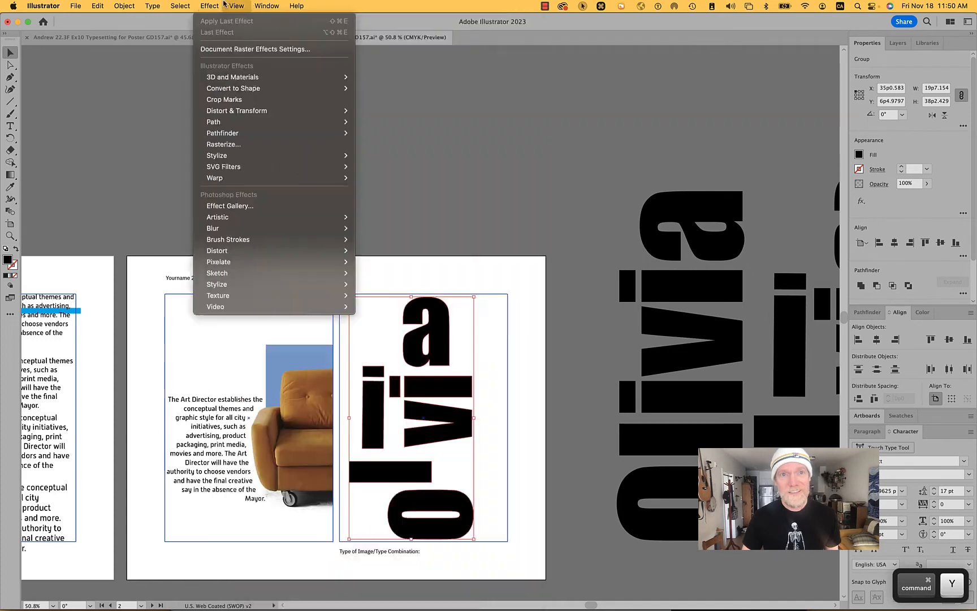
pyautogui.click(236, 5)
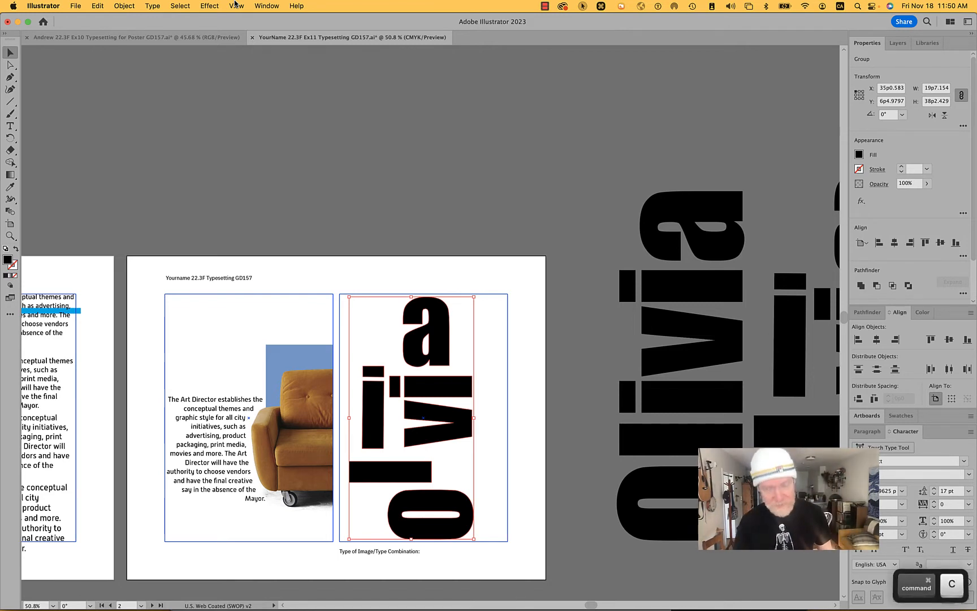
# - Switch to Photoshop, enable the portrait's layer mask to hide its background, and return to Illustrator
pyautogui.press('super+Tab')
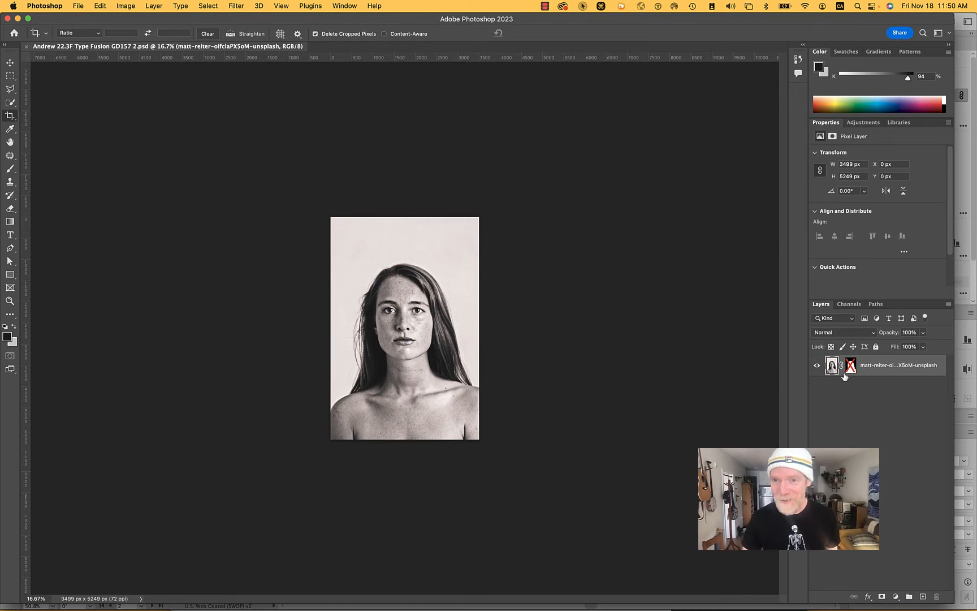
pyautogui.keyDown('shift'); pyautogui.click(851, 367); pyautogui.keyUp('shift')
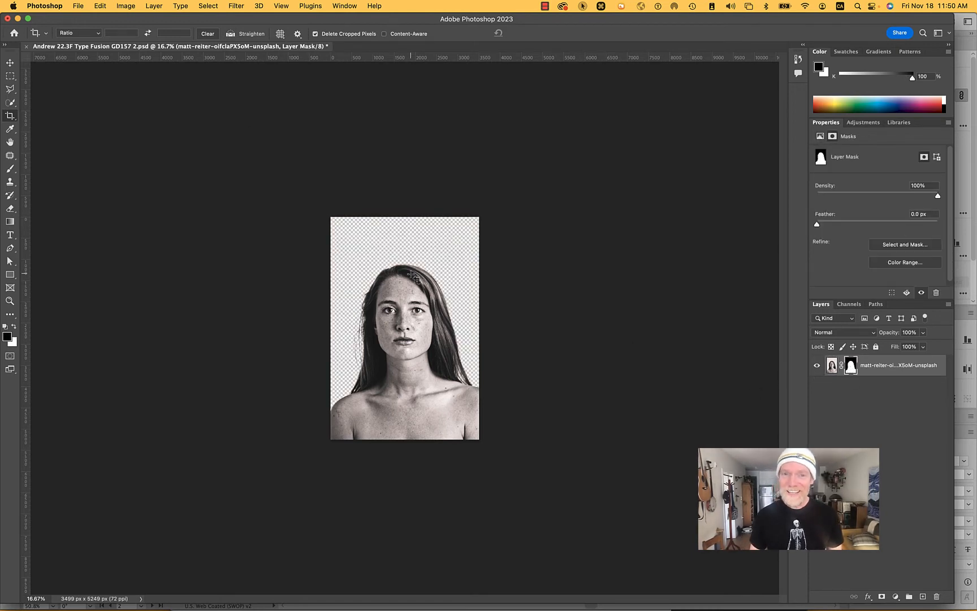
pyautogui.press('super+Tab')
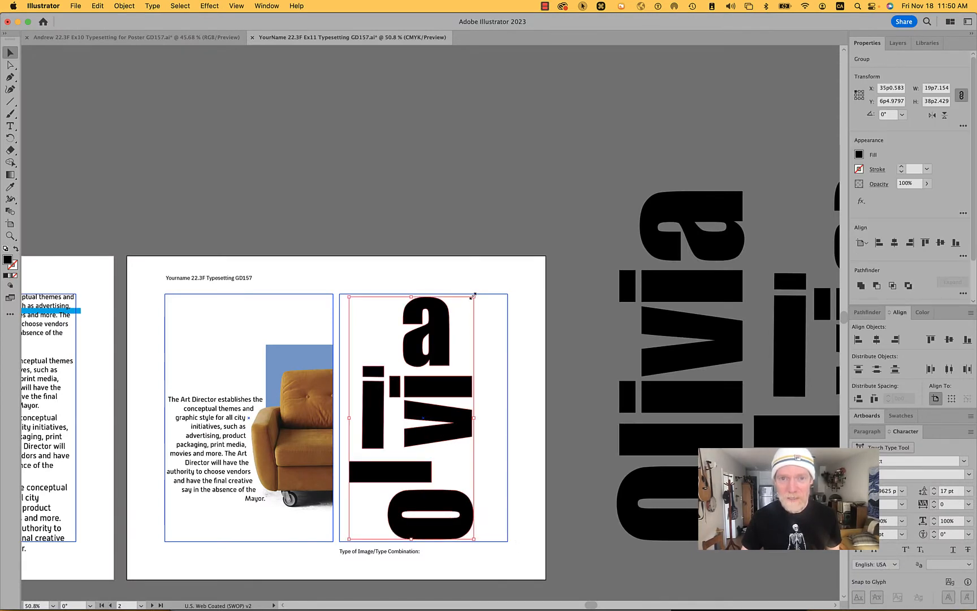
# - Enlarge the outlined name proportionally to about 67p8 high and, inside its group, shift the l back above the o
pyautogui.moveTo(473, 296); pyautogui.dragTo(622, 122)
pyautogui.moveTo(491, 469); pyautogui.dragTo(427, 472)
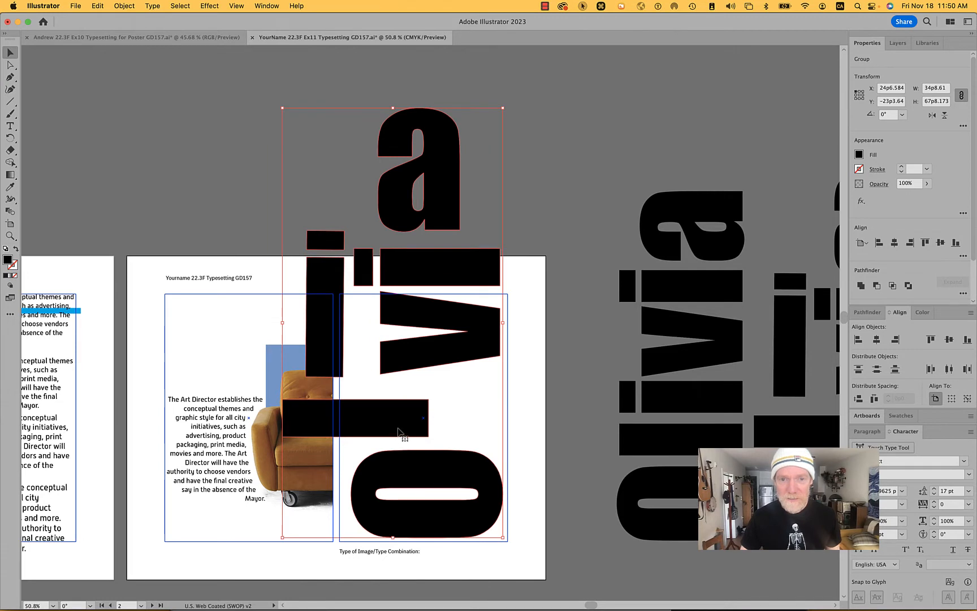
pyautogui.doubleClick(398, 431)
pyautogui.moveTo(398, 431); pyautogui.dragTo(465, 433)
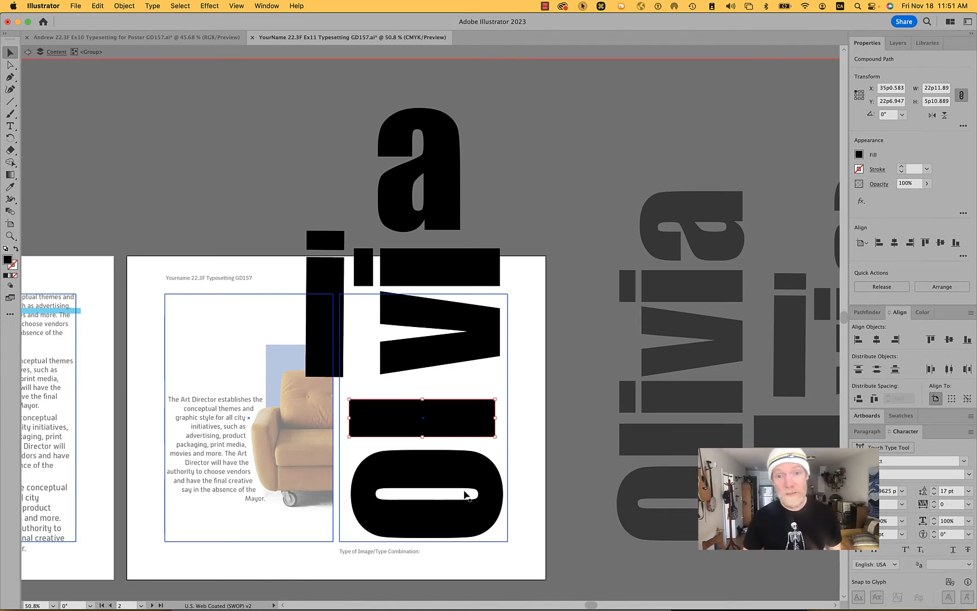
# - Align the o and l by their horizontal centers, copy both letters, and leave the group's isolation mode
pyautogui.keyDown('shift'); pyautogui.click(463, 469); pyautogui.keyUp('shift')
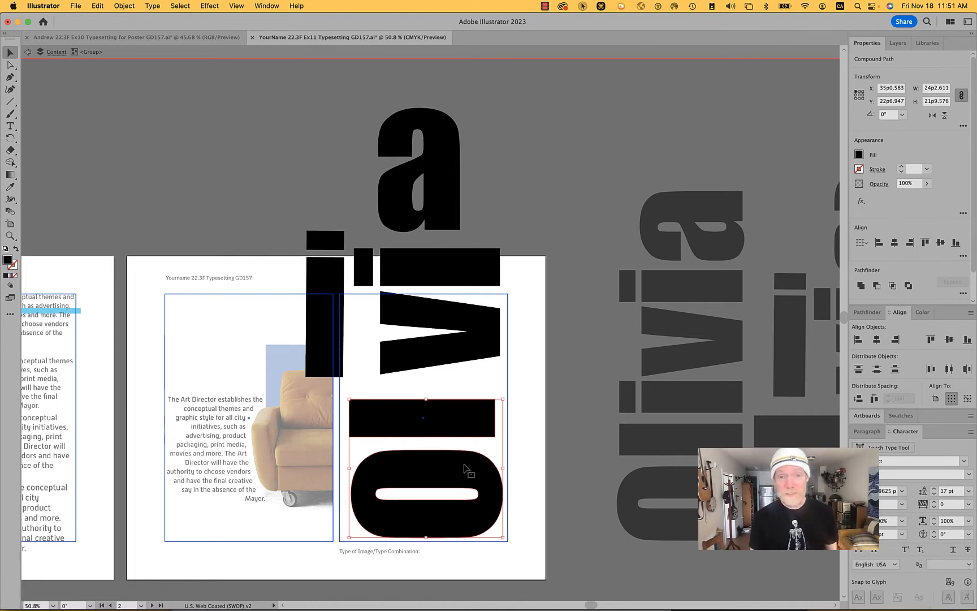
pyautogui.press('super+c')
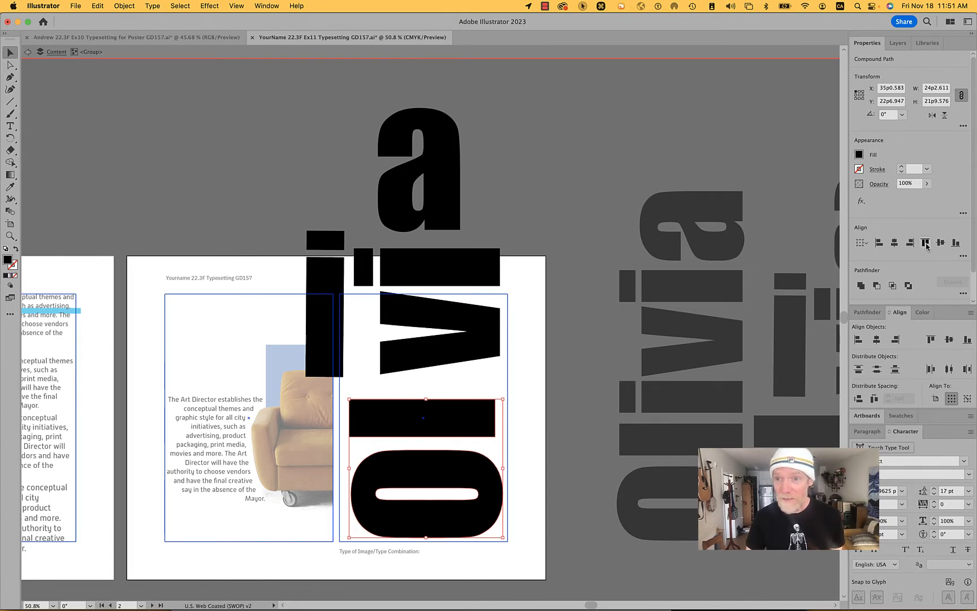
pyautogui.click(894, 243)
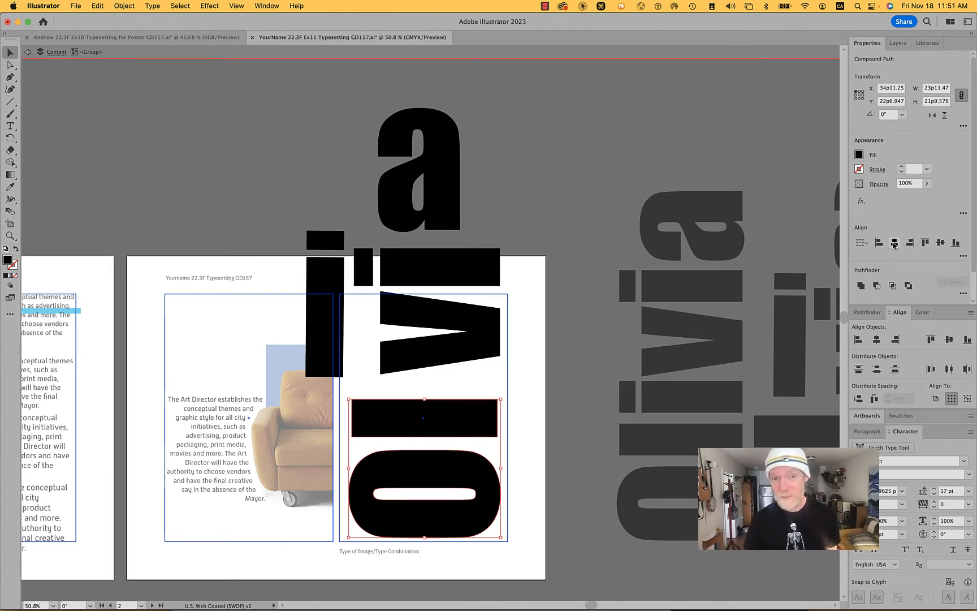
pyautogui.press('super+c')
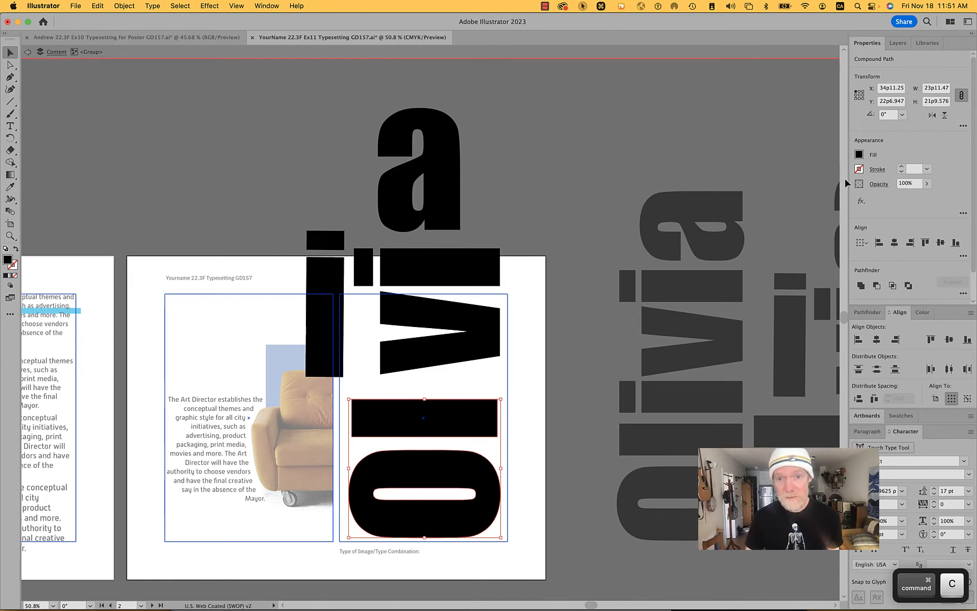
pyautogui.doubleClick(219, 131)
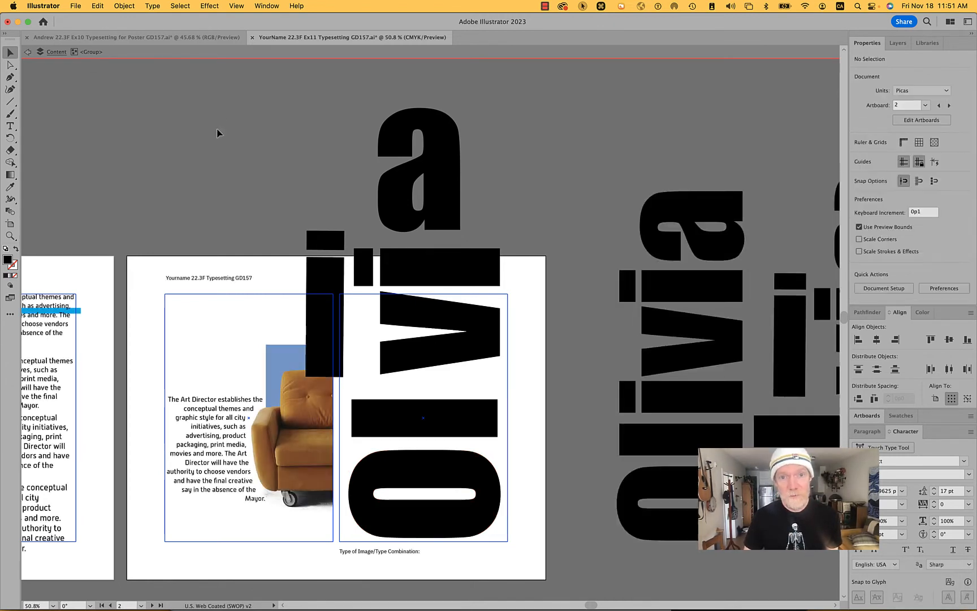
# - Delete the enlarged outlined name from the artboard and switch to Photoshop
pyautogui.click(451, 345)
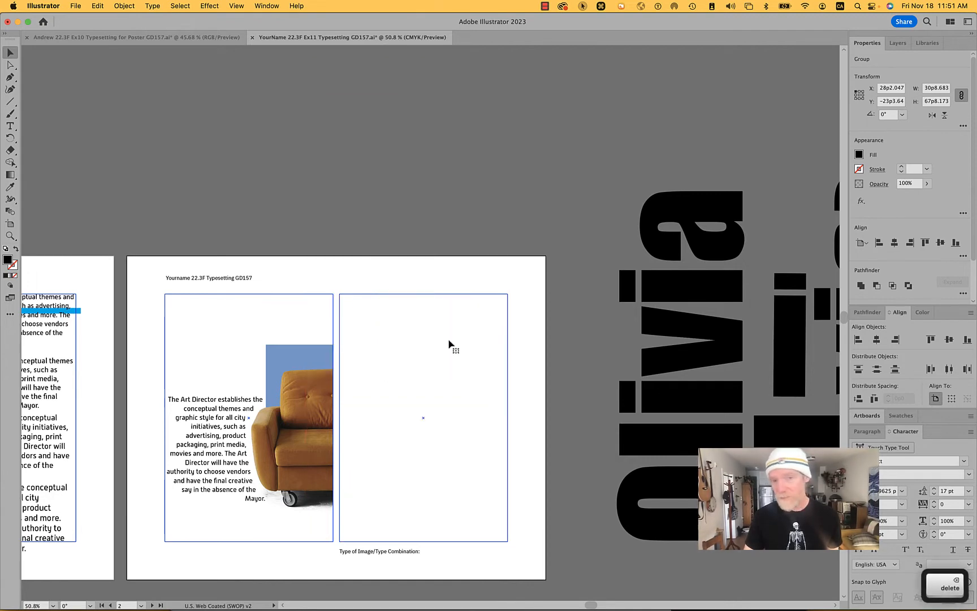
pyautogui.press('Delete')
pyautogui.press('super+Tab')
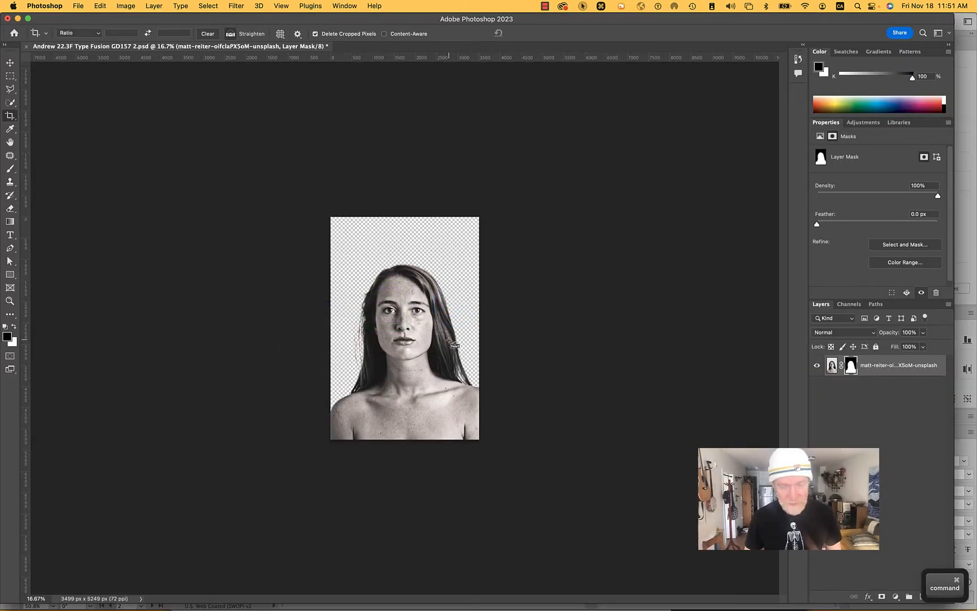
# - Try pasting the copied letters as a path on the masked portrait layer, and undo the paste
pyautogui.press('super+v')
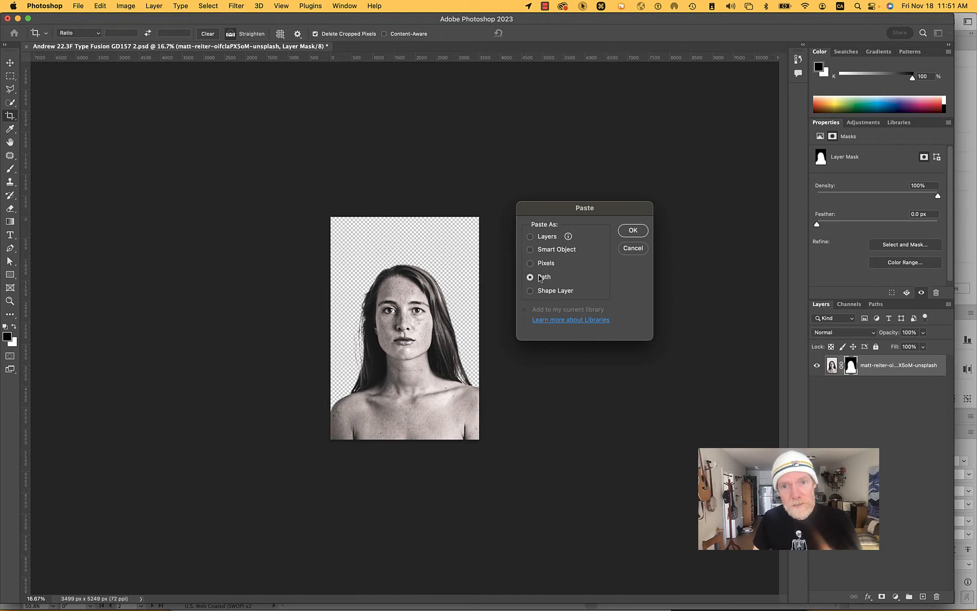
pyautogui.click(633, 231)
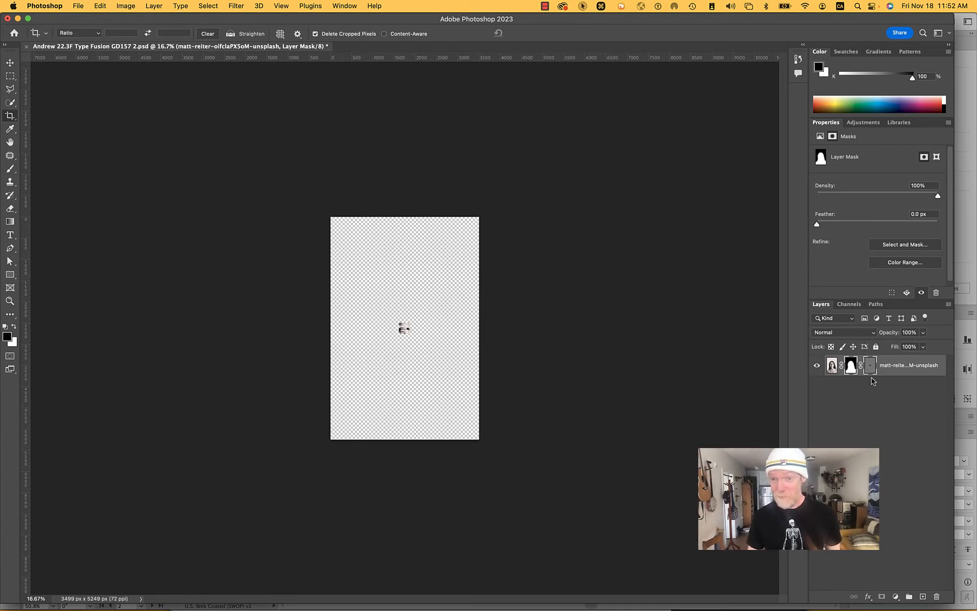
pyautogui.press('super+z')
pyautogui.press('super+z')
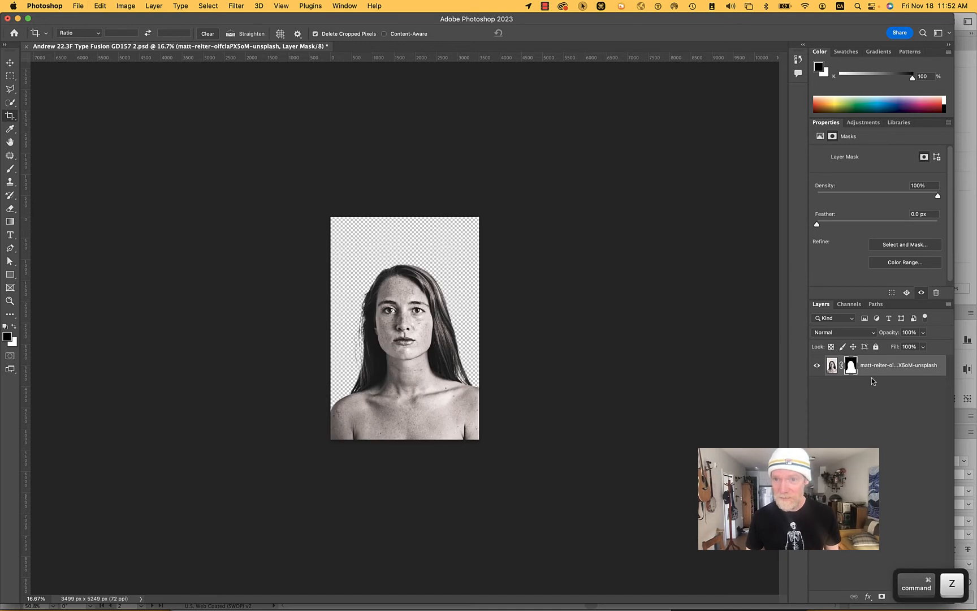
# - Delete the portrait's layer mask and both saved letter paths
pyautogui.click(875, 306)
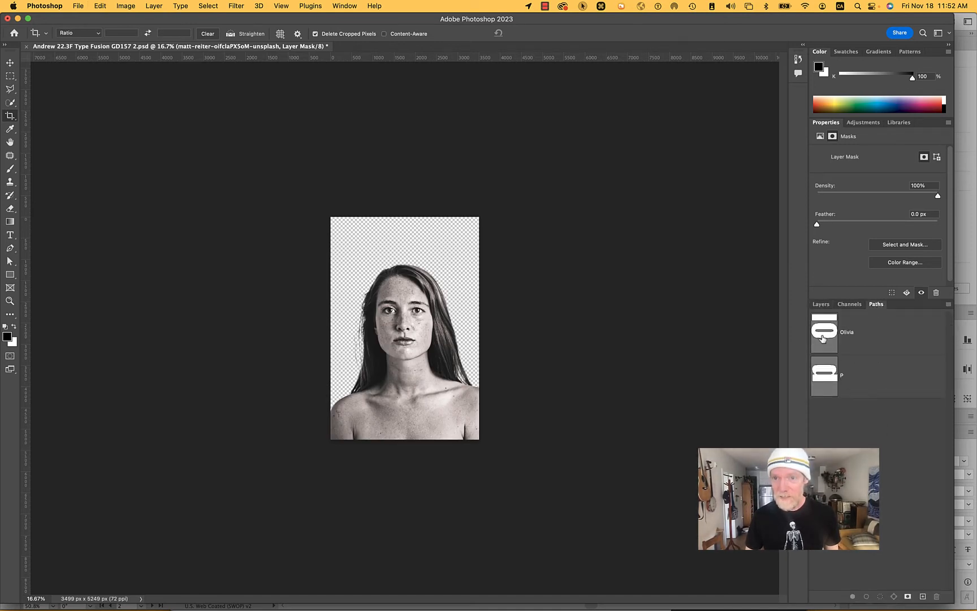
pyautogui.click(822, 339)
pyautogui.keyDown('shift'); pyautogui.click(823, 381); pyautogui.keyUp('shift')
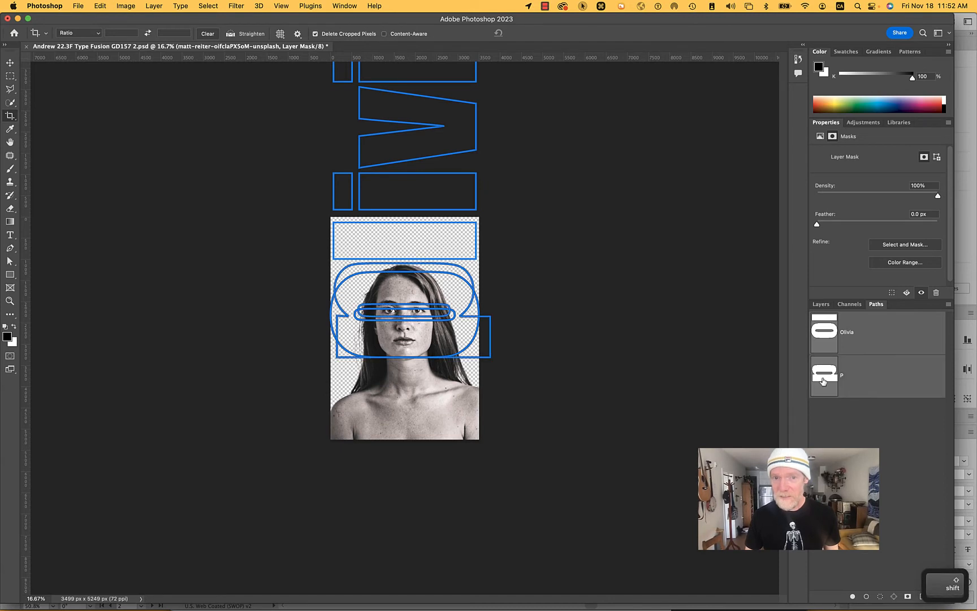
pyautogui.click(832, 337)
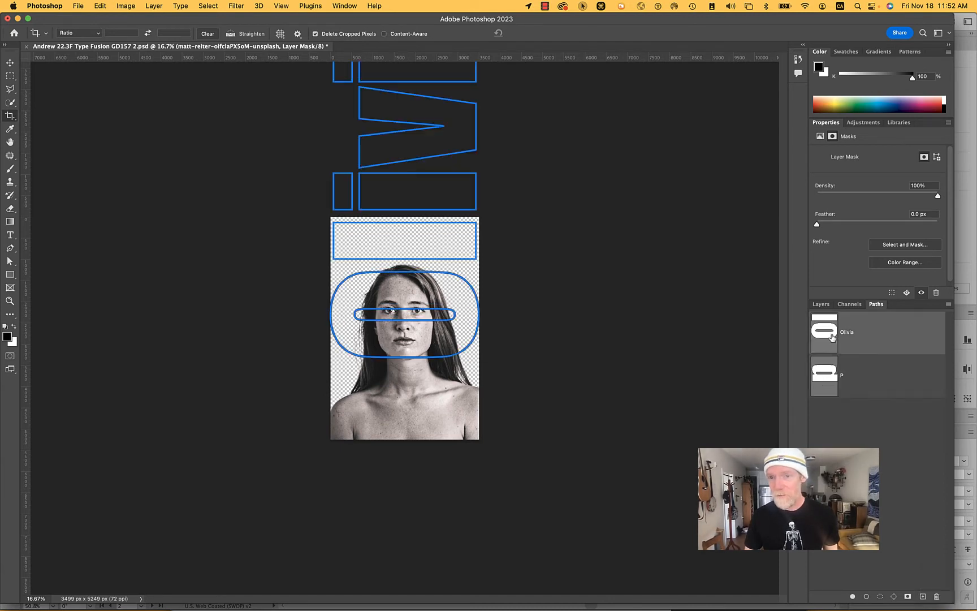
pyautogui.press('BackSpace')
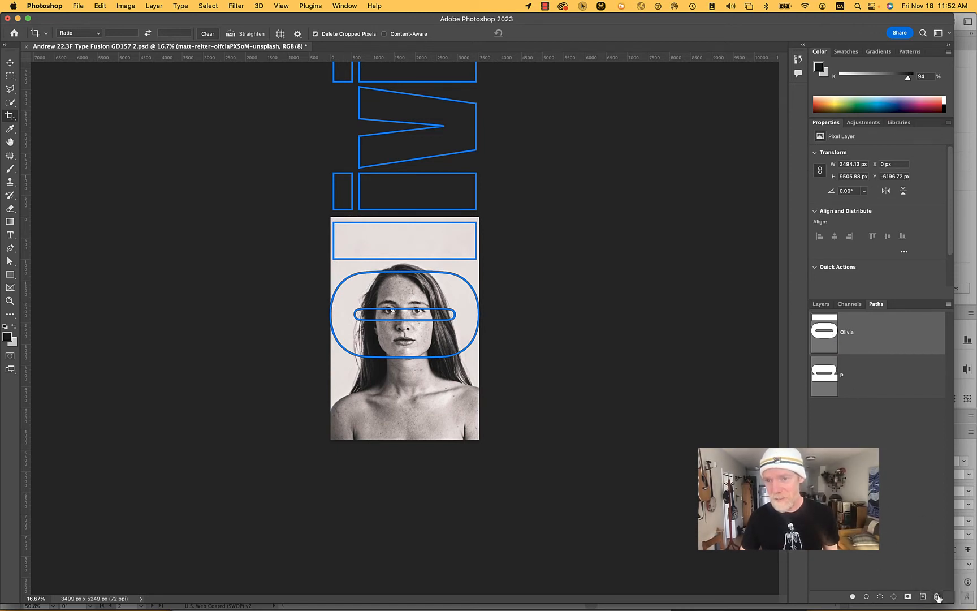
pyautogui.click(937, 596)
pyautogui.click(518, 215)
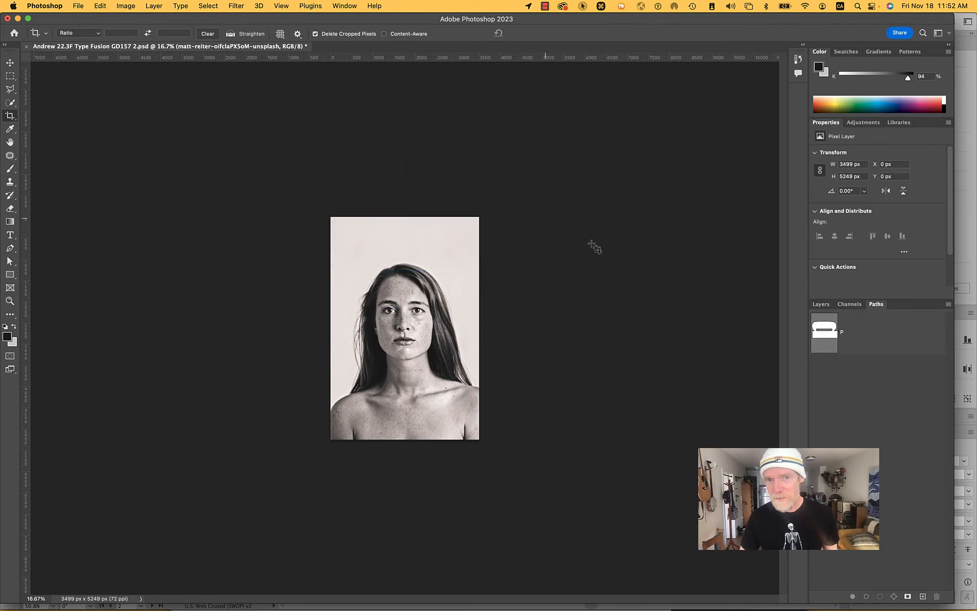
pyautogui.click(851, 331)
pyautogui.click(933, 599)
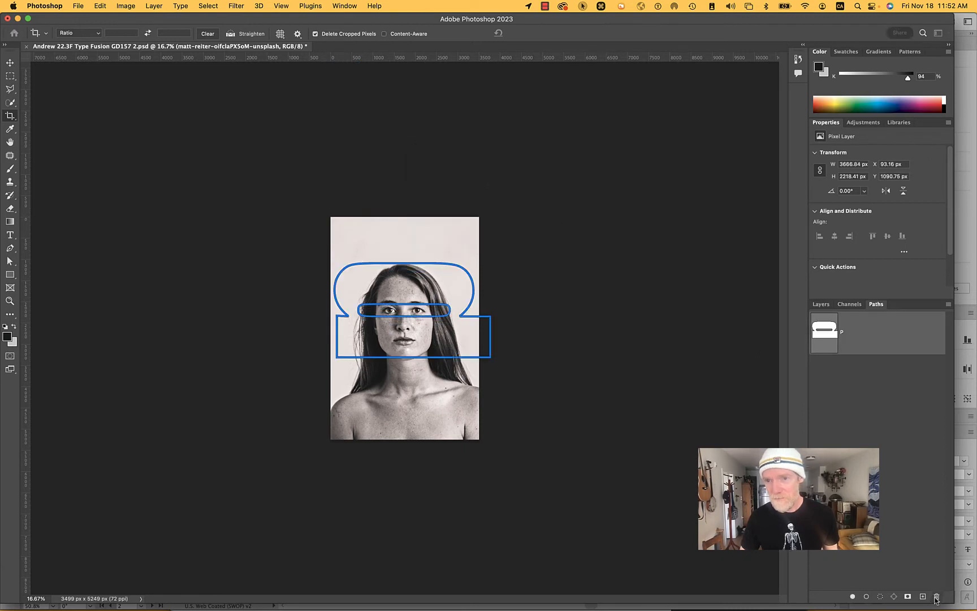
pyautogui.click(518, 215)
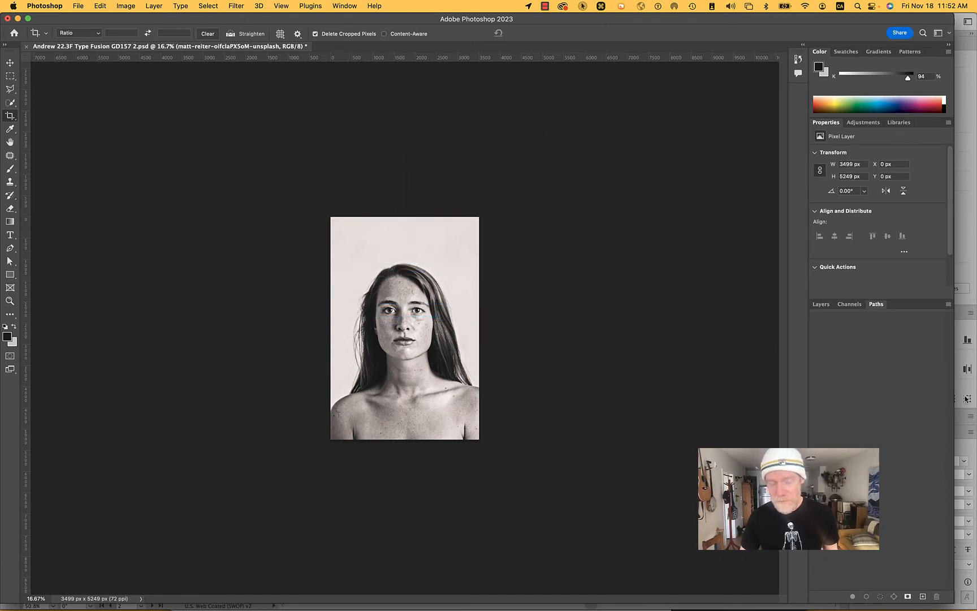
# - Try pasting the letters as a path on the unmasked portrait, and undo back to the portrait's layer mask and saved paths
pyautogui.press('super+v')
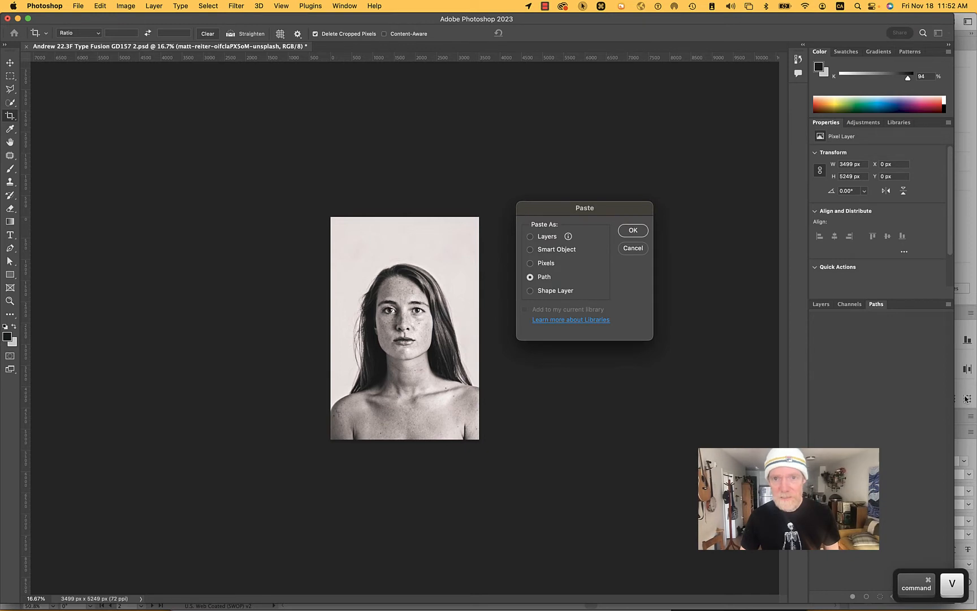
pyautogui.click(633, 231)
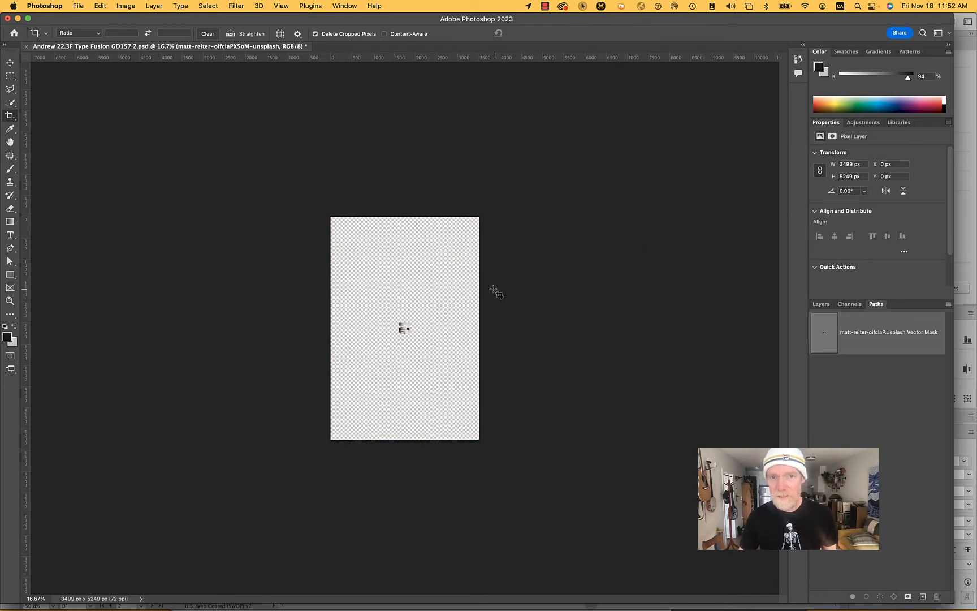
pyautogui.click(820, 304)
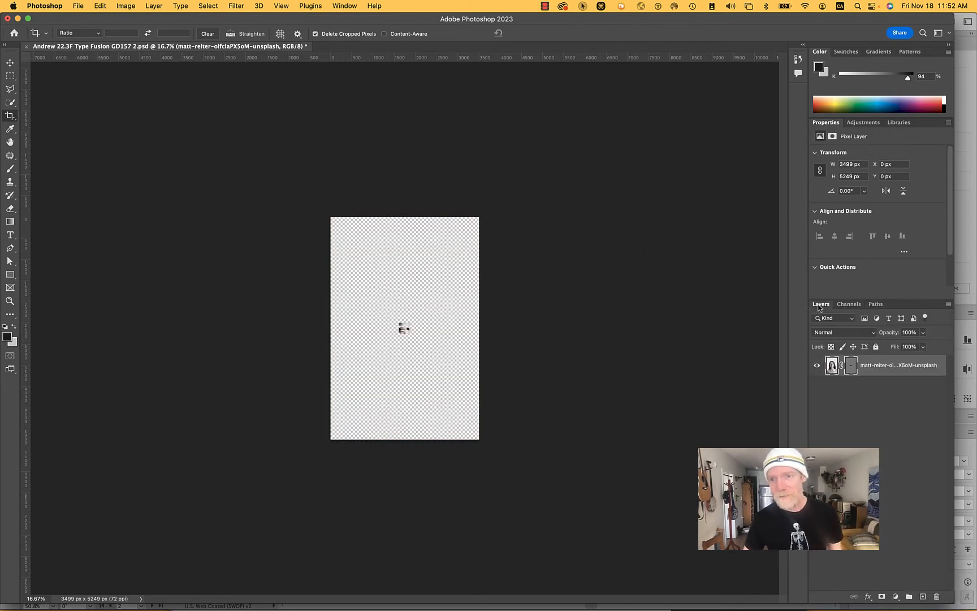
pyautogui.press('super+z')
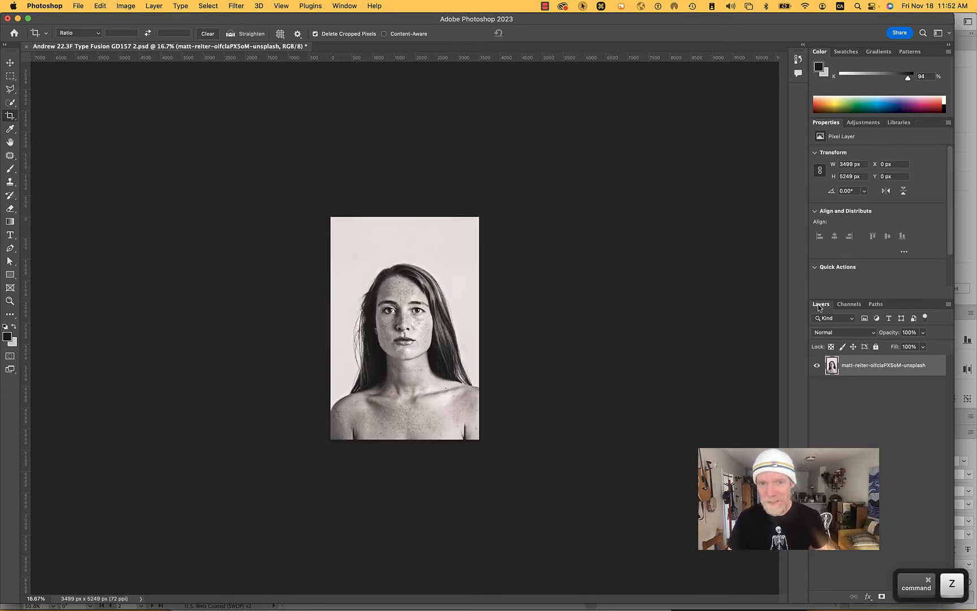
pyautogui.press('super+z')
pyautogui.press('super+z')
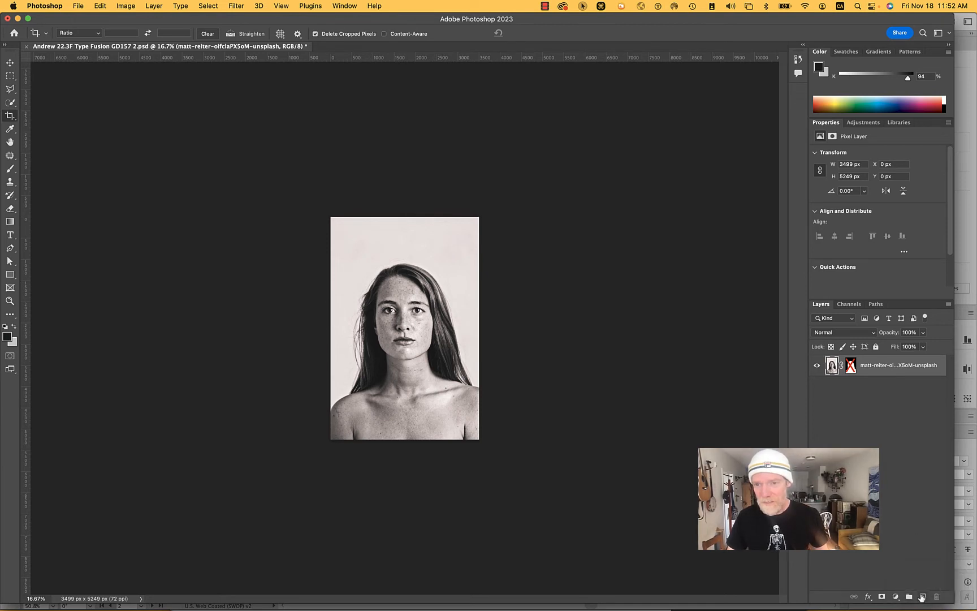
# - Add a blank layer above the portrait and delete both saved letter paths together
pyautogui.click(922, 596)
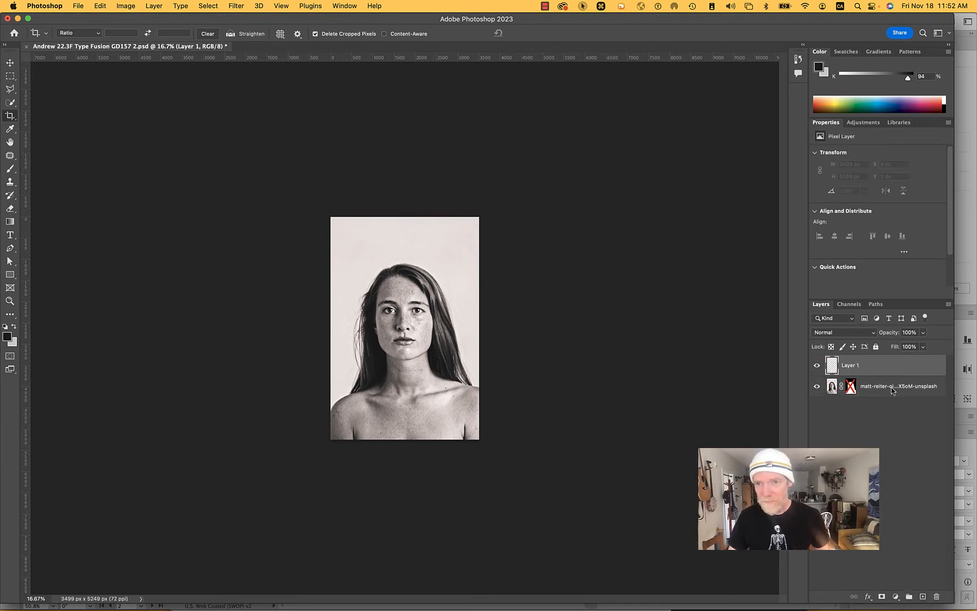
pyautogui.click(875, 304)
pyautogui.click(844, 350)
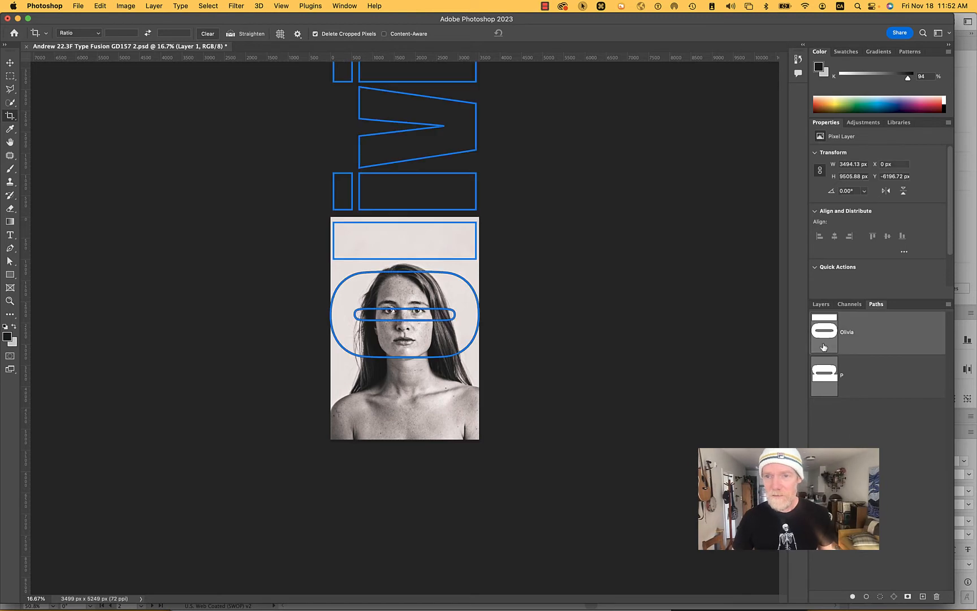
pyautogui.keyDown('shift'); pyautogui.click(855, 388); pyautogui.keyUp('shift')
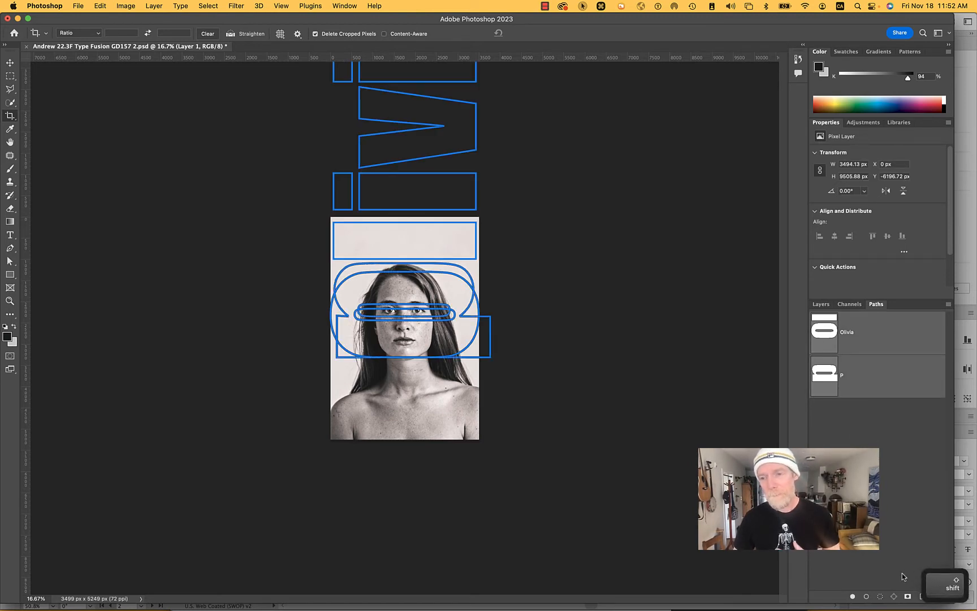
pyautogui.click(936, 598)
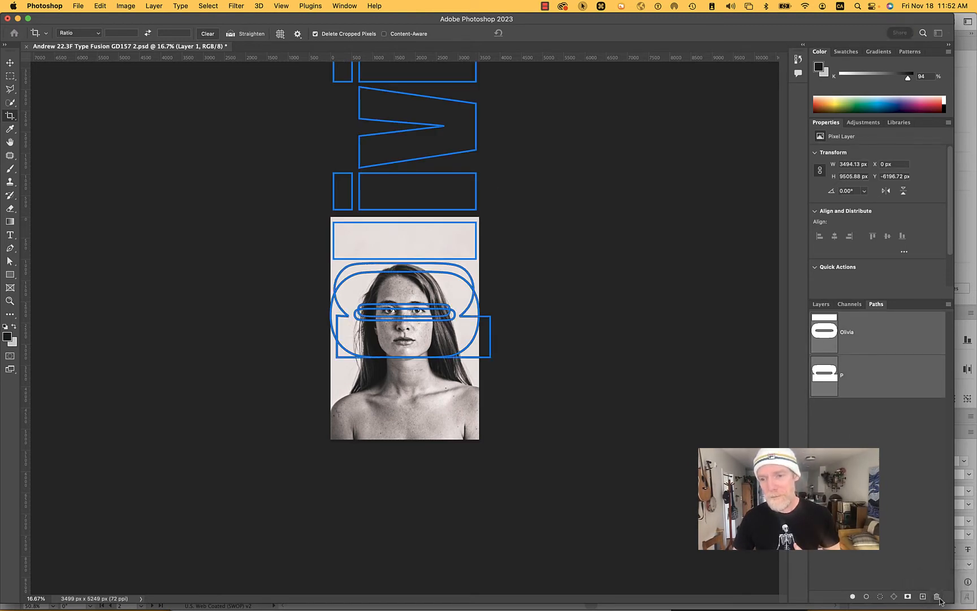
pyautogui.click(518, 215)
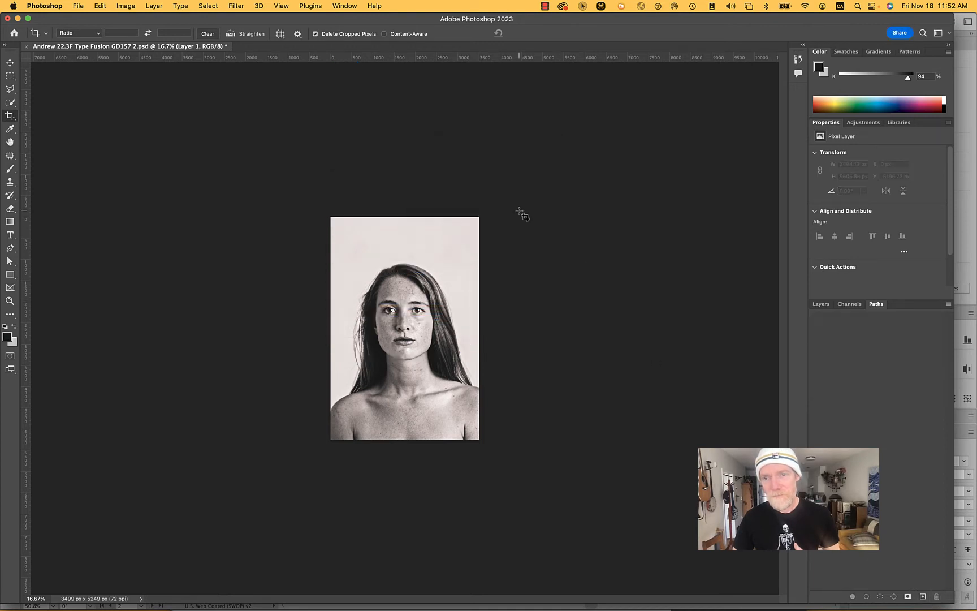
# - Paste the copied letters as a path on the blank layer and check the resulting vector mask
pyautogui.press('super+v')
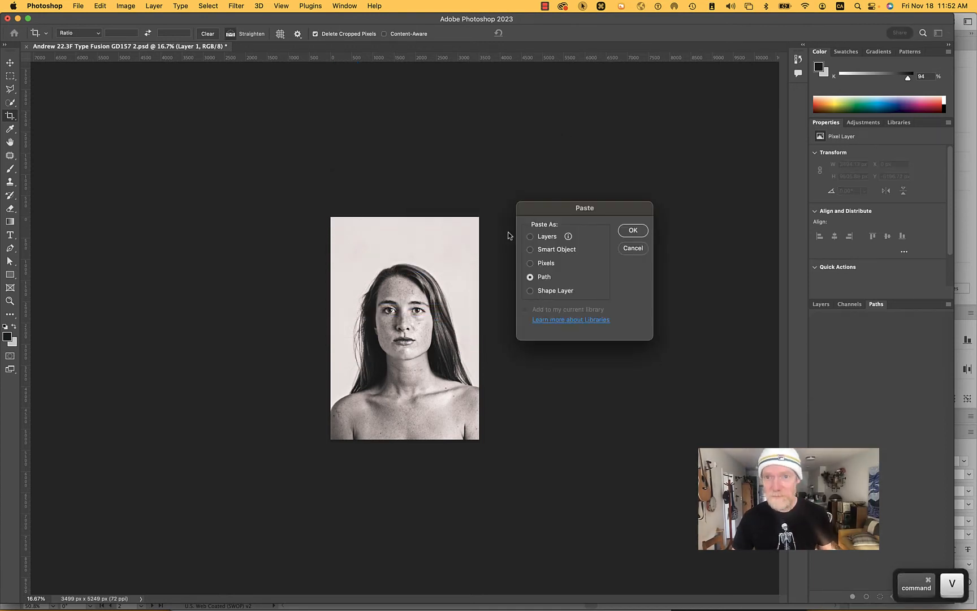
pyautogui.click(631, 230)
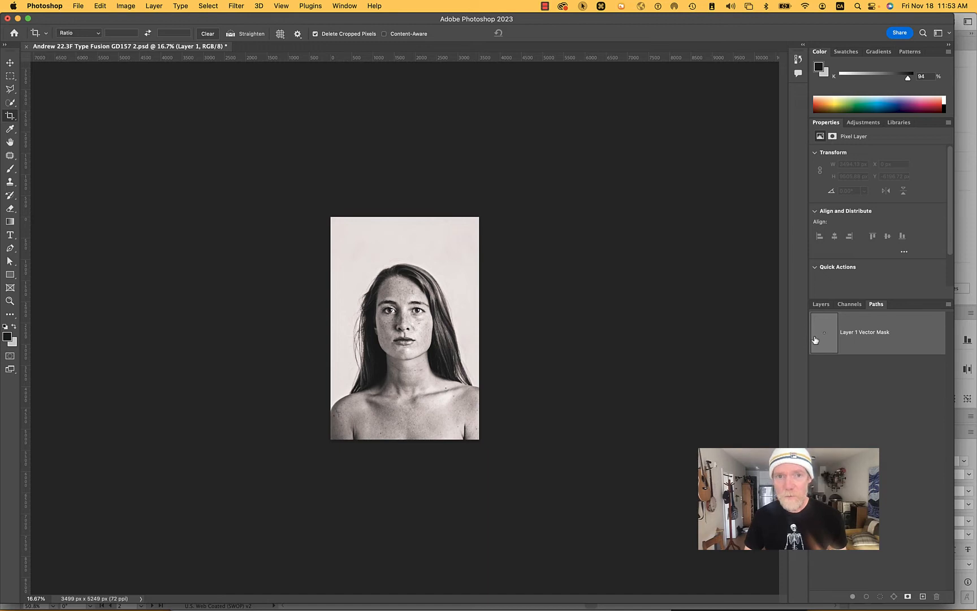
pyautogui.click(820, 304)
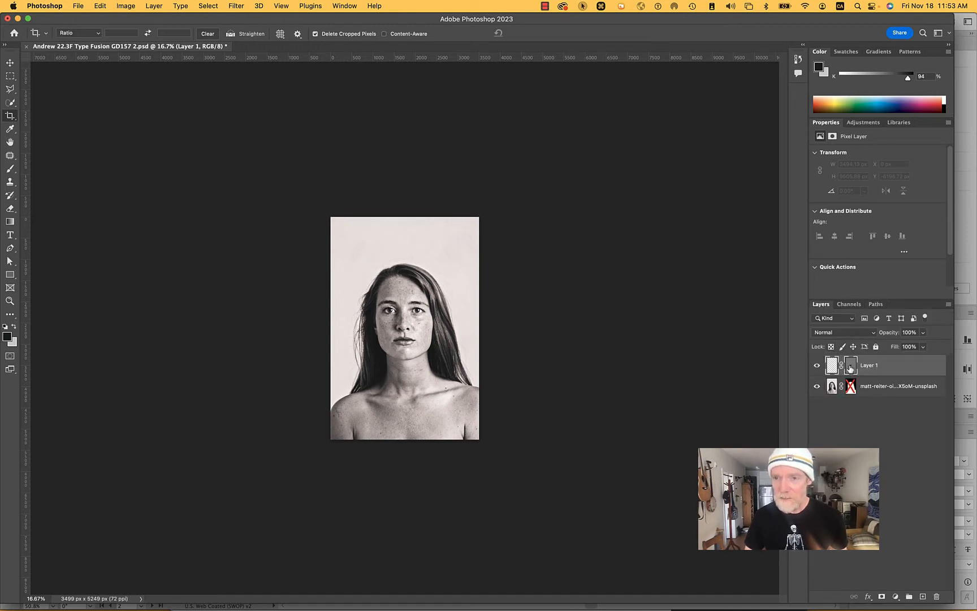
pyautogui.click(875, 304)
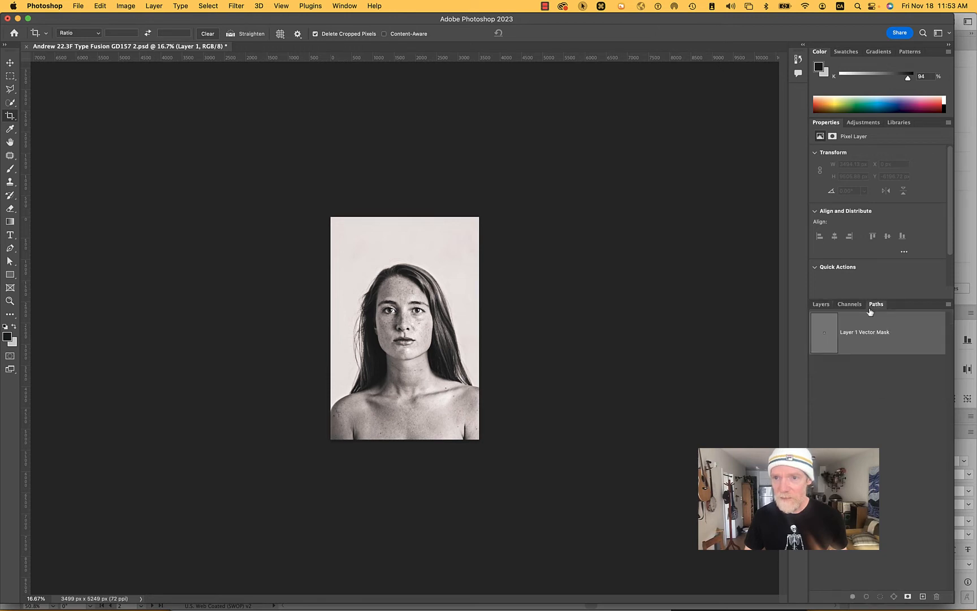
# - Save the blank layer's vector mask as a separate path named Oi
pyautogui.scroll(5, 442, 321)
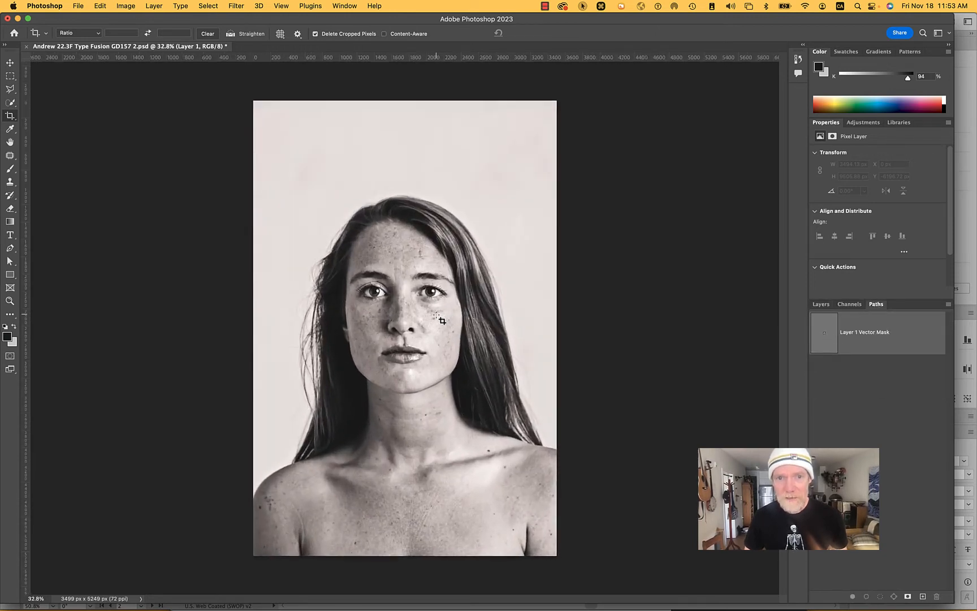
pyautogui.doubleClick(857, 335)
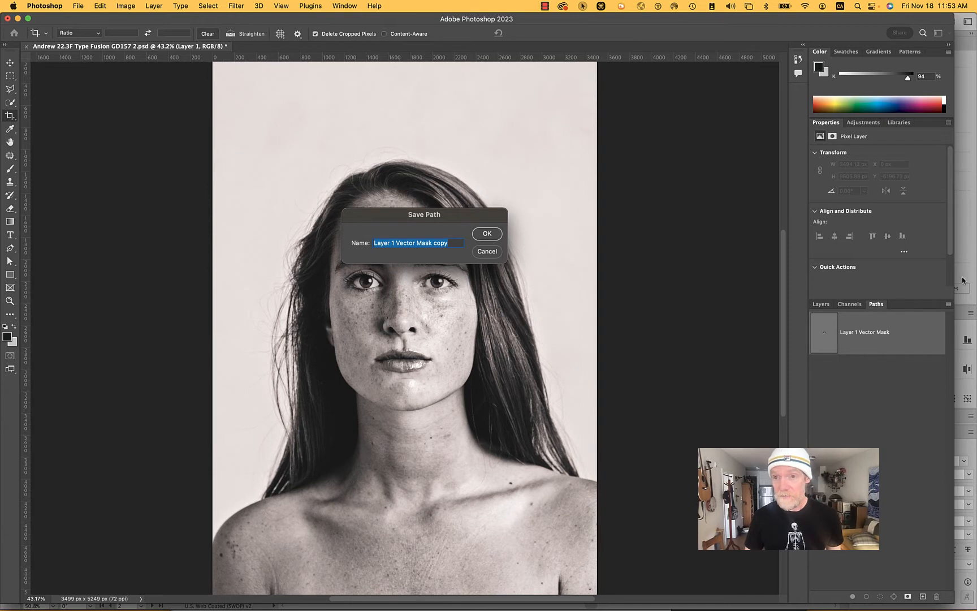
pyautogui.press('shift')
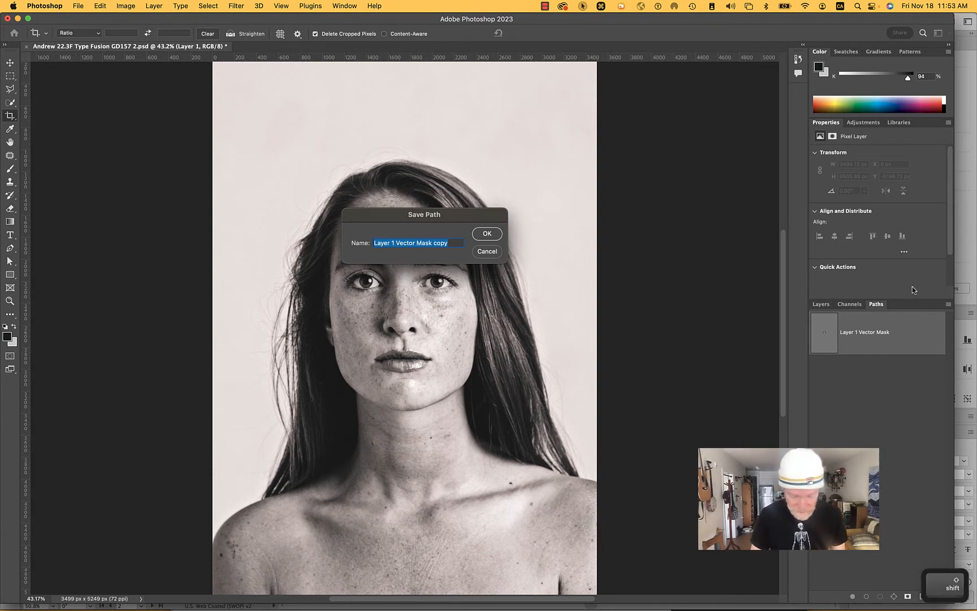
pyautogui.write('O')
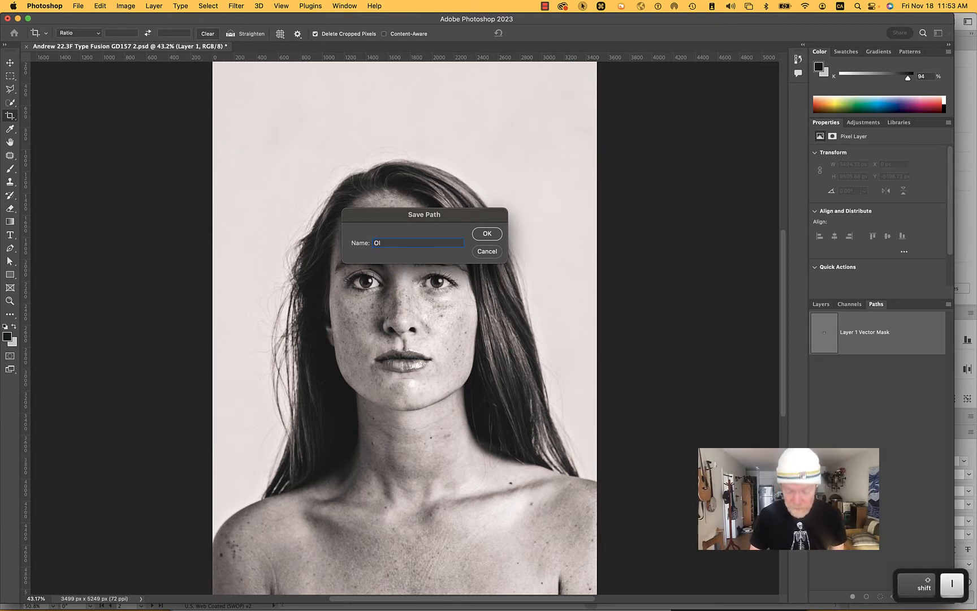
pyautogui.write('i')
pyautogui.press('Return')
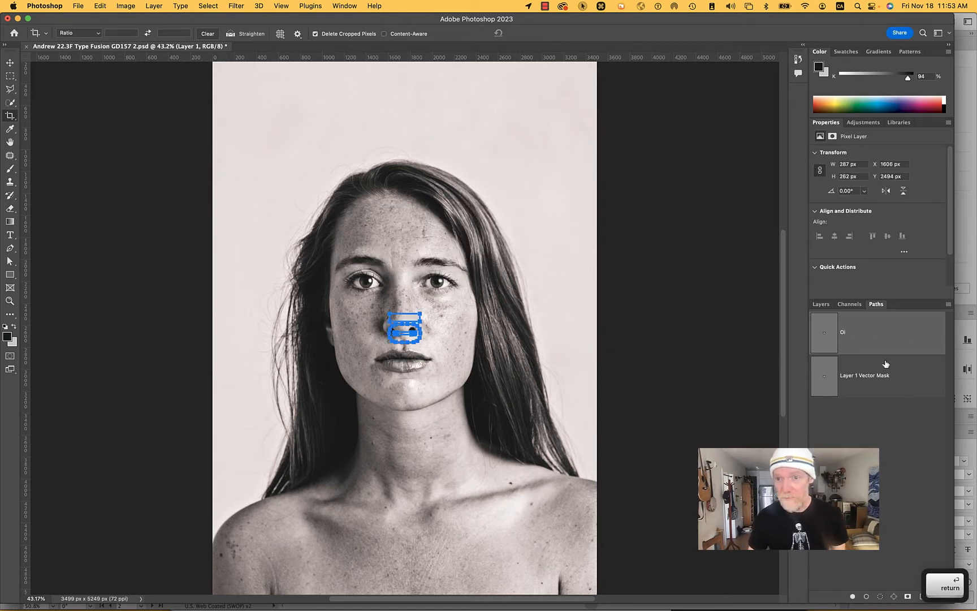
# - Delete the blank layer's vector mask and the layer itself, leaving only the portrait layer
pyautogui.click(817, 305)
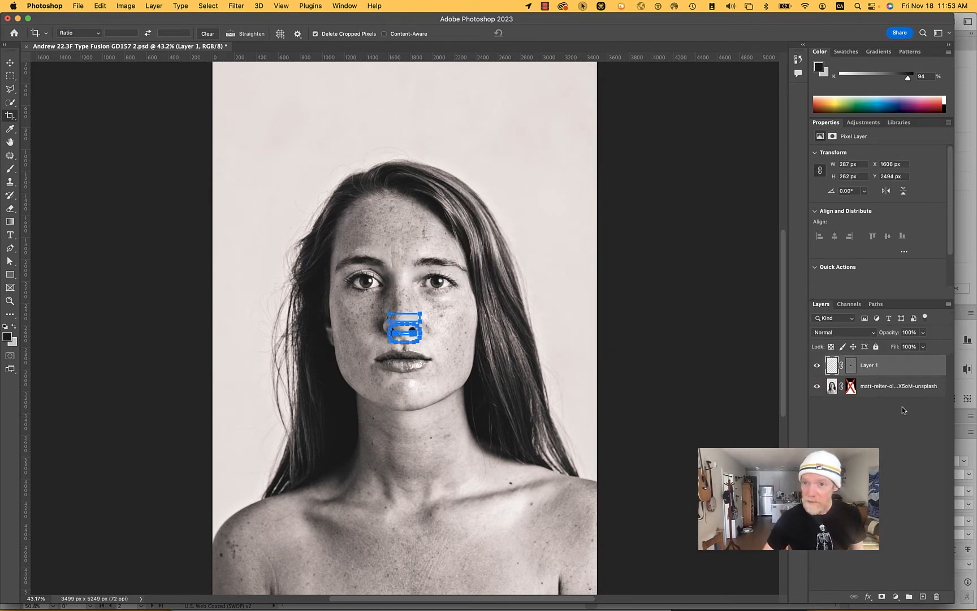
pyautogui.click(937, 598)
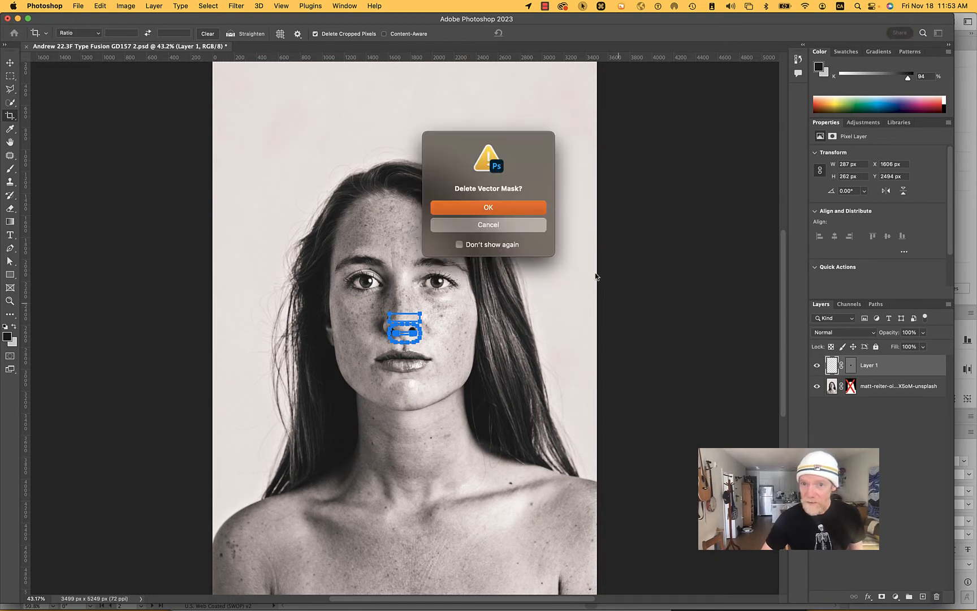
pyautogui.click(521, 209)
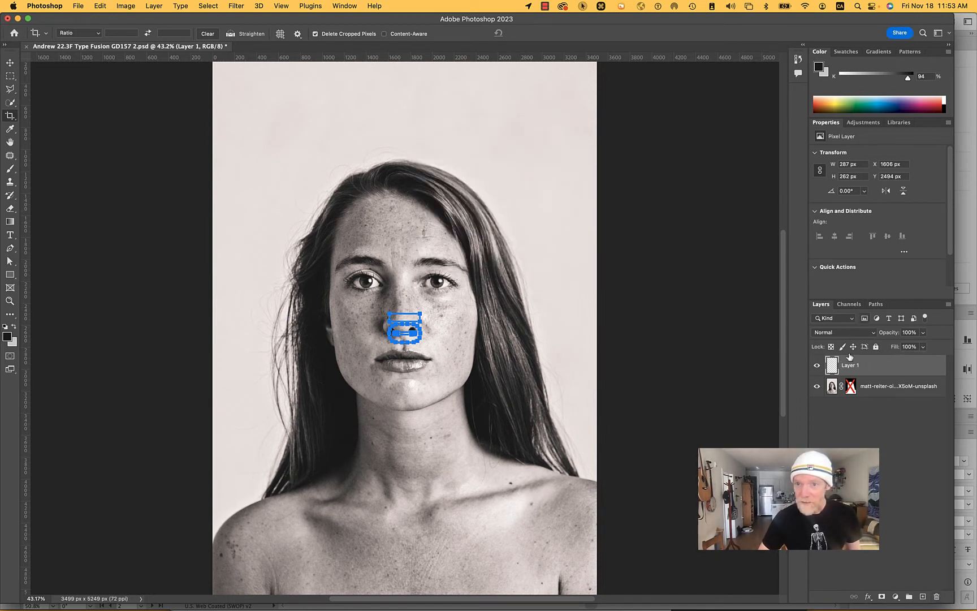
pyautogui.click(932, 597)
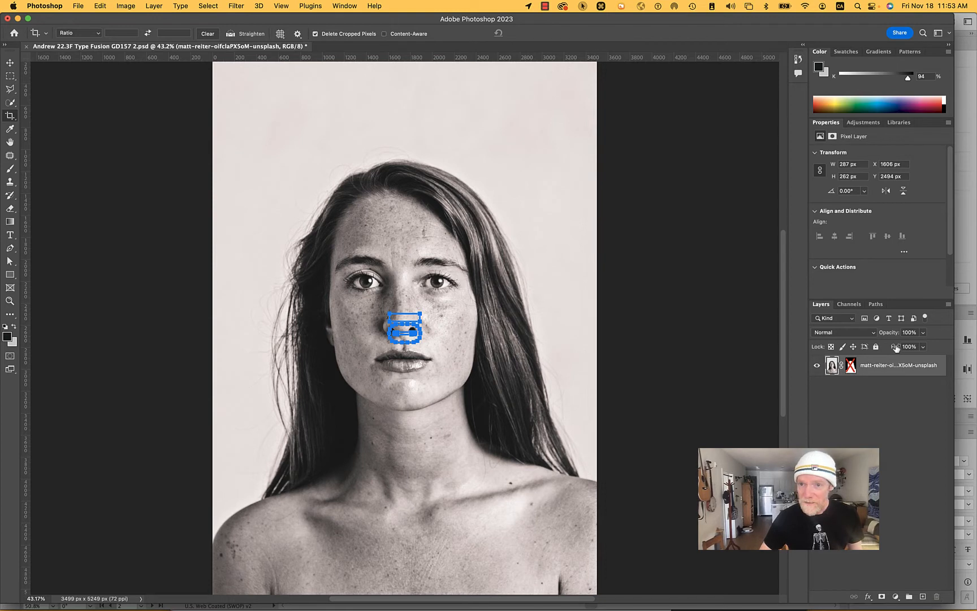
# - Try to move the saved letter path with the Move tool, and undo the shift of the portrait layer
pyautogui.click(876, 305)
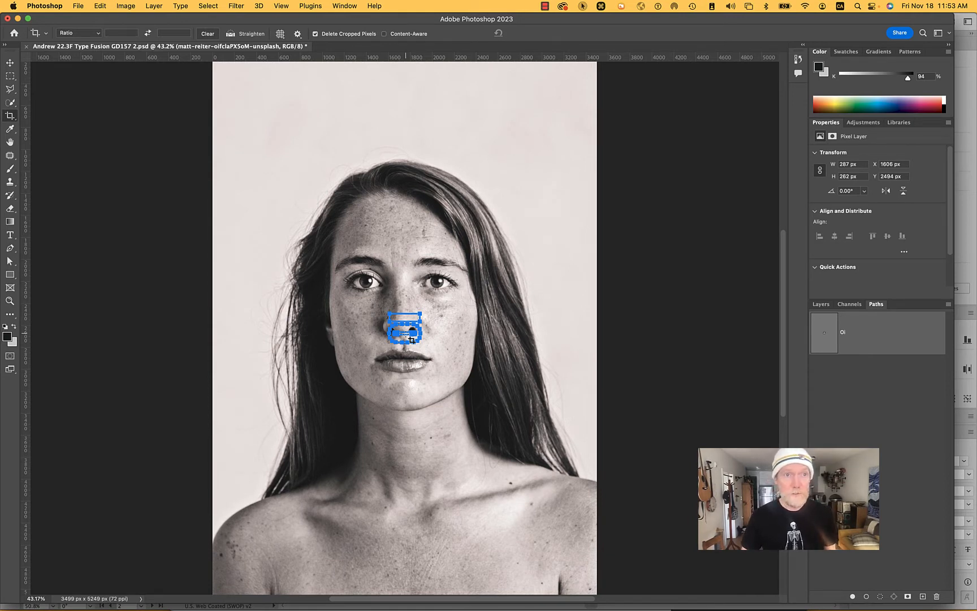
pyautogui.click(11, 63)
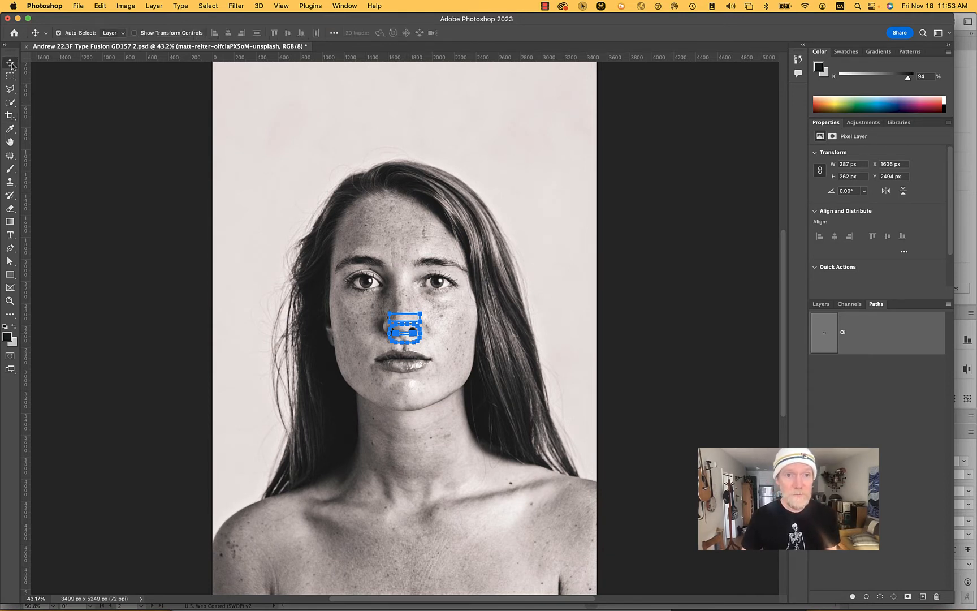
pyautogui.moveTo(412, 324); pyautogui.dragTo(368, 324)
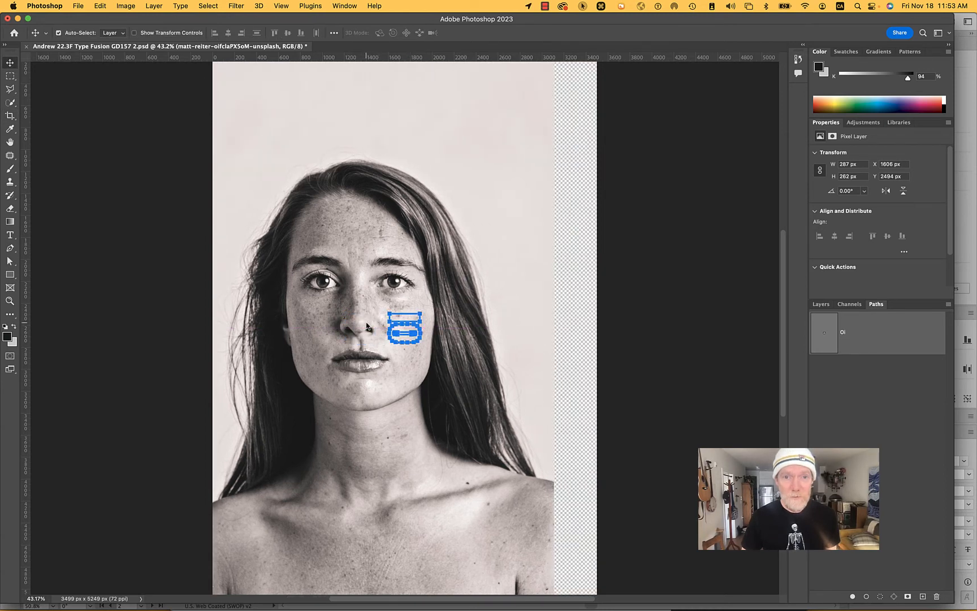
pyautogui.hotkey('ctrl', 'z')
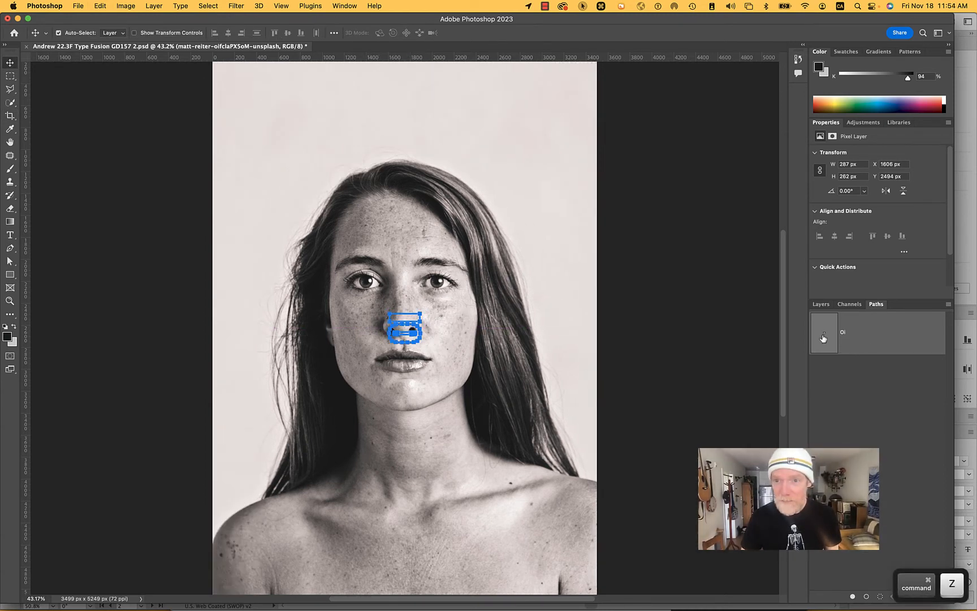
pyautogui.moveTo(419, 323); pyautogui.dragTo(442, 323)
pyautogui.press('super+z')
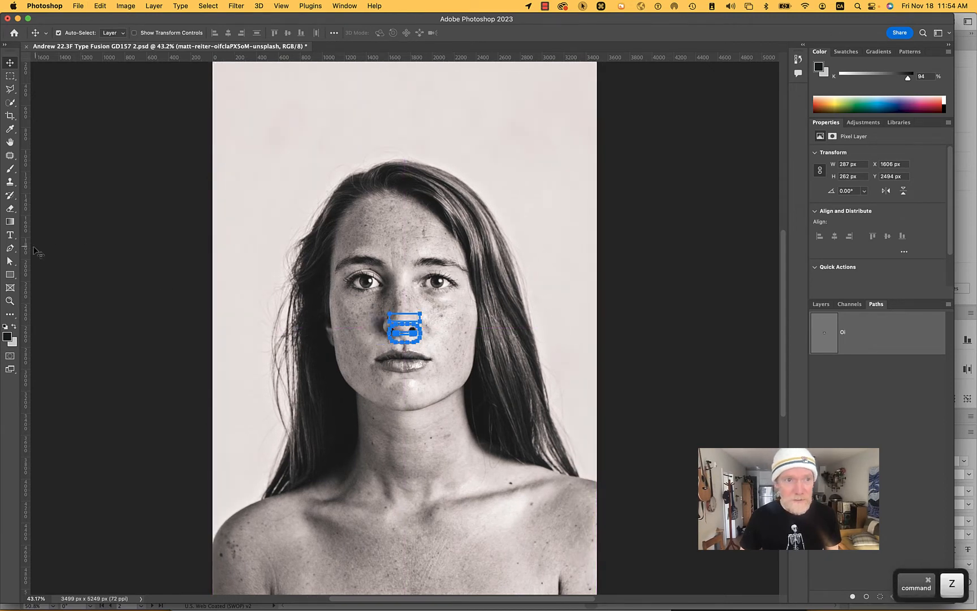
# - Use the Path Selection tool to move the letter path off the nose to the hair's left edge, level with the nose
pyautogui.click(10, 262)
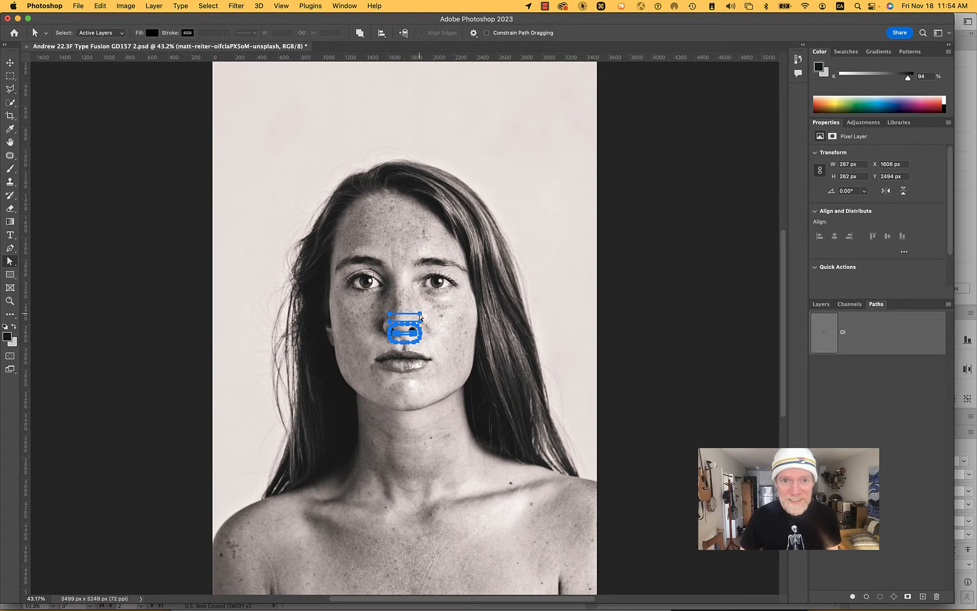
pyautogui.moveTo(420, 318); pyautogui.dragTo(376, 133)
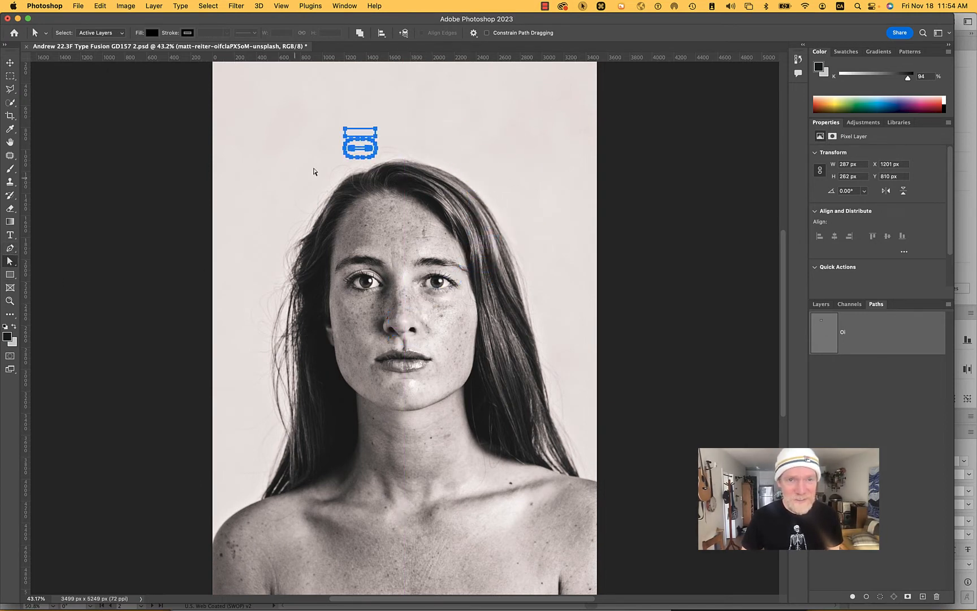
pyautogui.moveTo(345, 138); pyautogui.dragTo(264, 326)
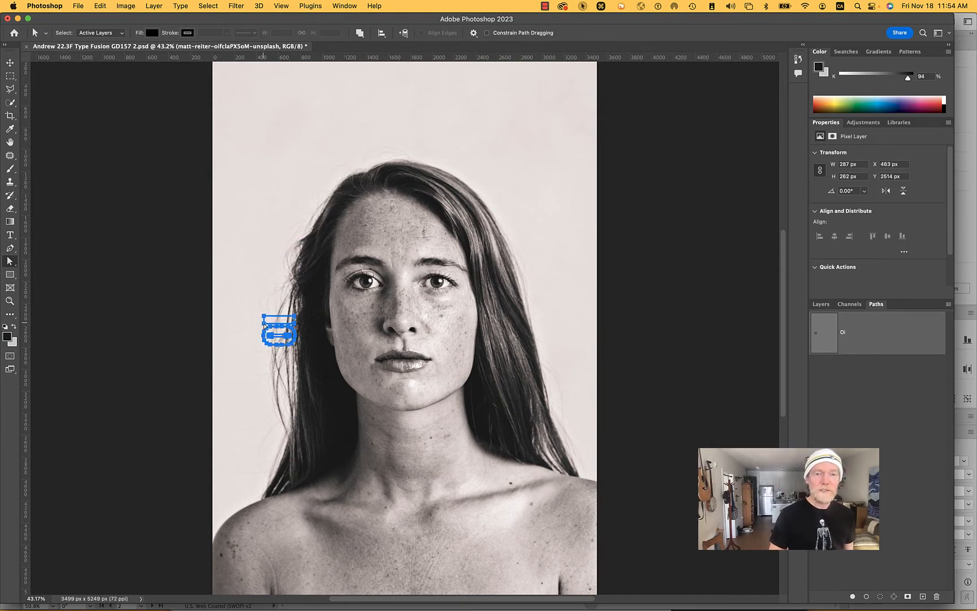
# - Scale the letter path proportionally to about 1216% so it spans the full width of the portrait
pyautogui.press('super')
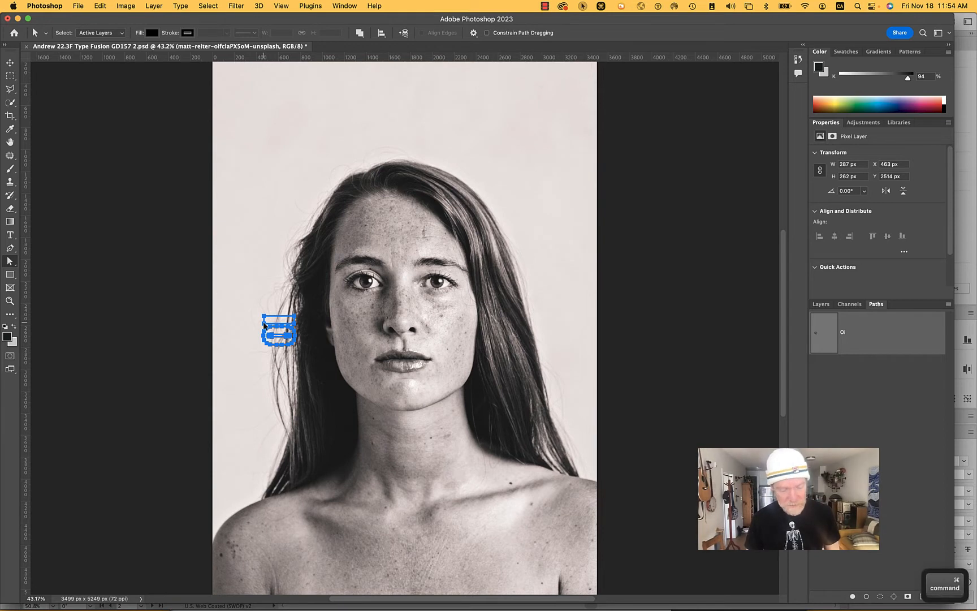
pyautogui.press('super+t')
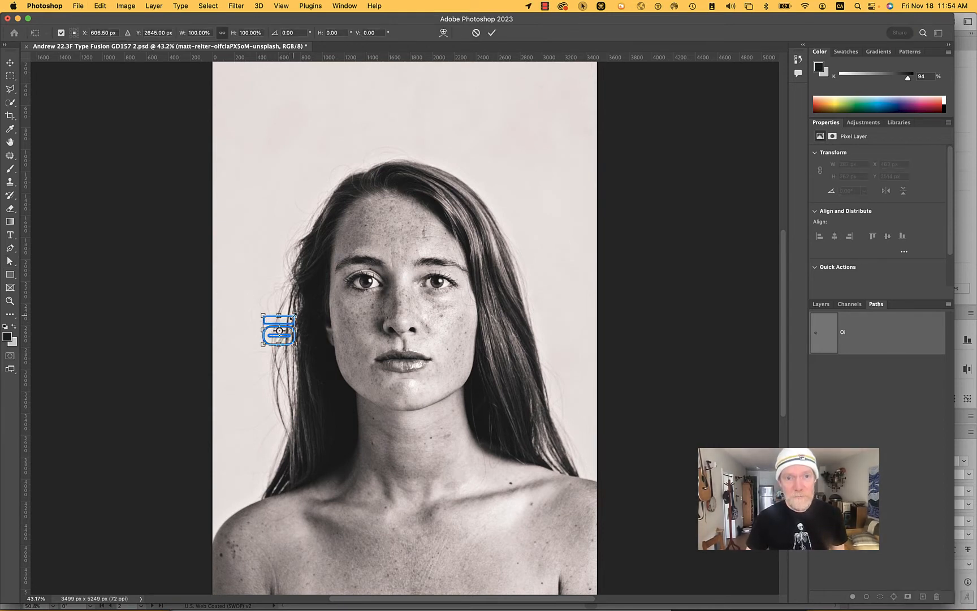
pyautogui.moveTo(295, 315); pyautogui.dragTo(512, 200)
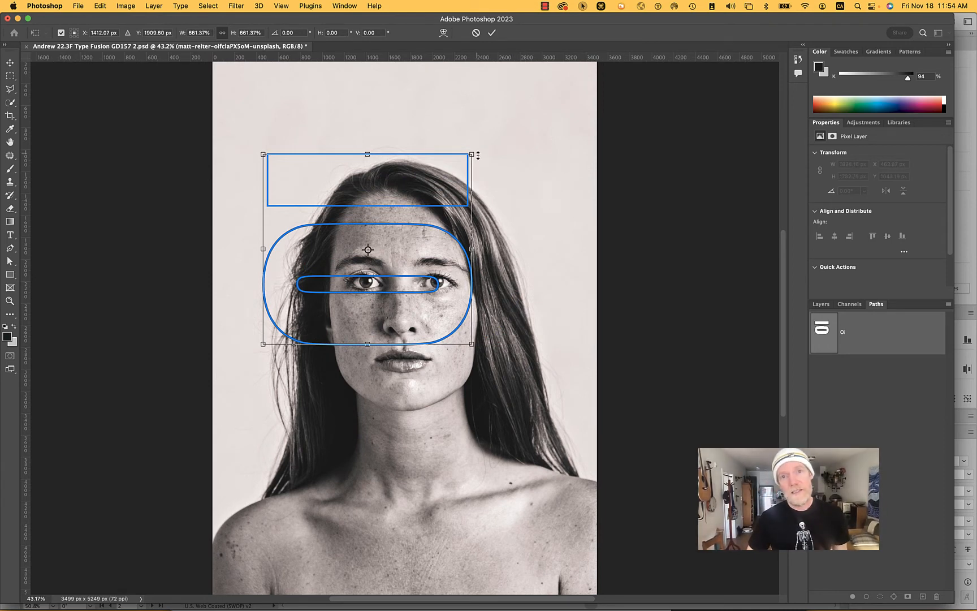
pyautogui.moveTo(472, 153); pyautogui.dragTo(508, 199)
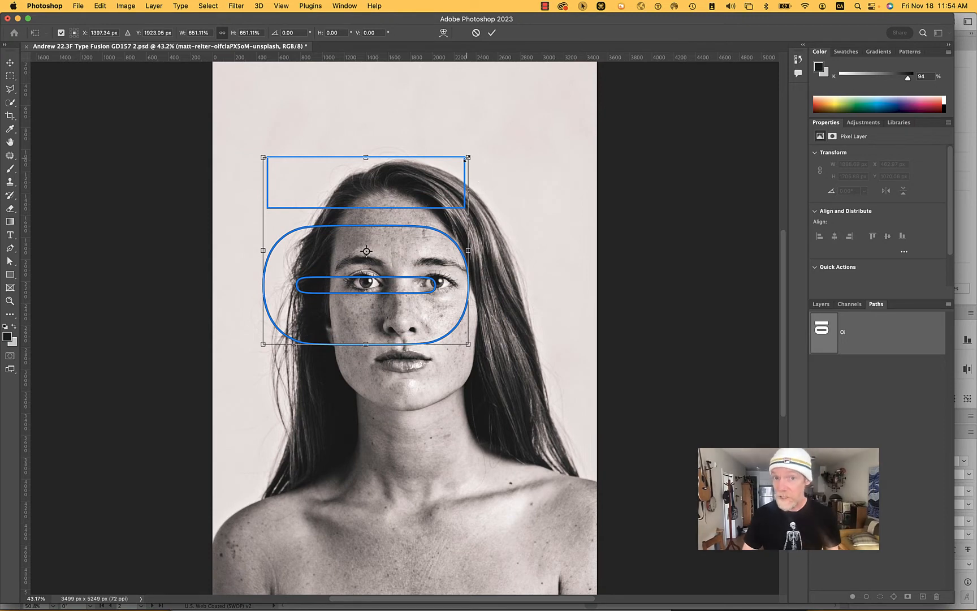
pyautogui.moveTo(468, 158); pyautogui.dragTo(639, 62)
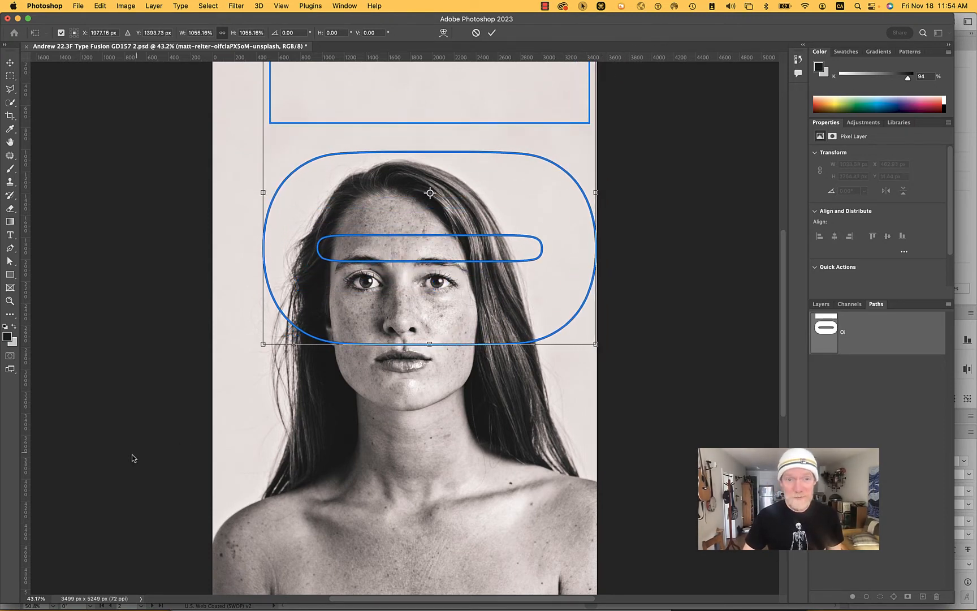
pyautogui.moveTo(263, 343); pyautogui.dragTo(211, 390)
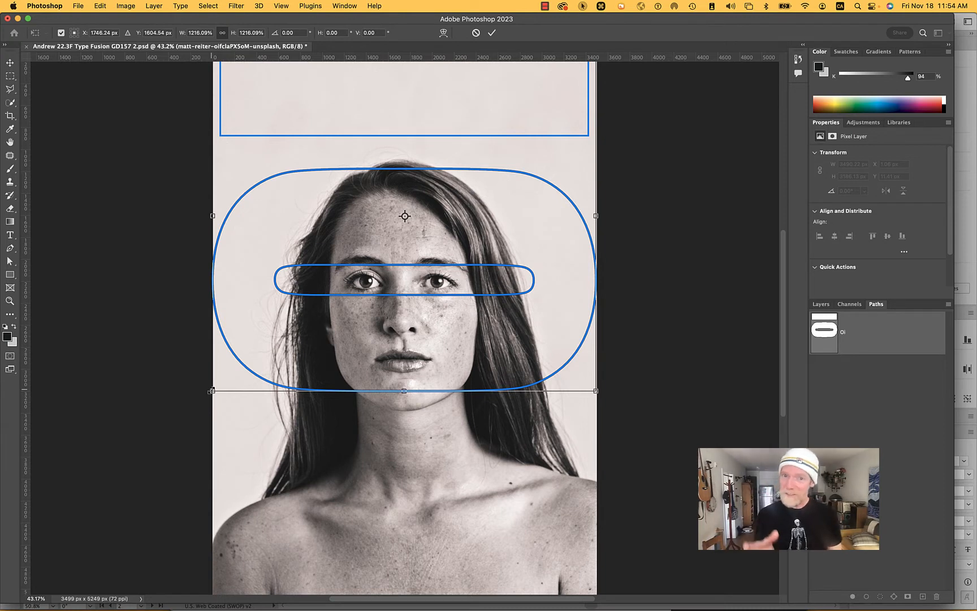
pyautogui.press('Return')
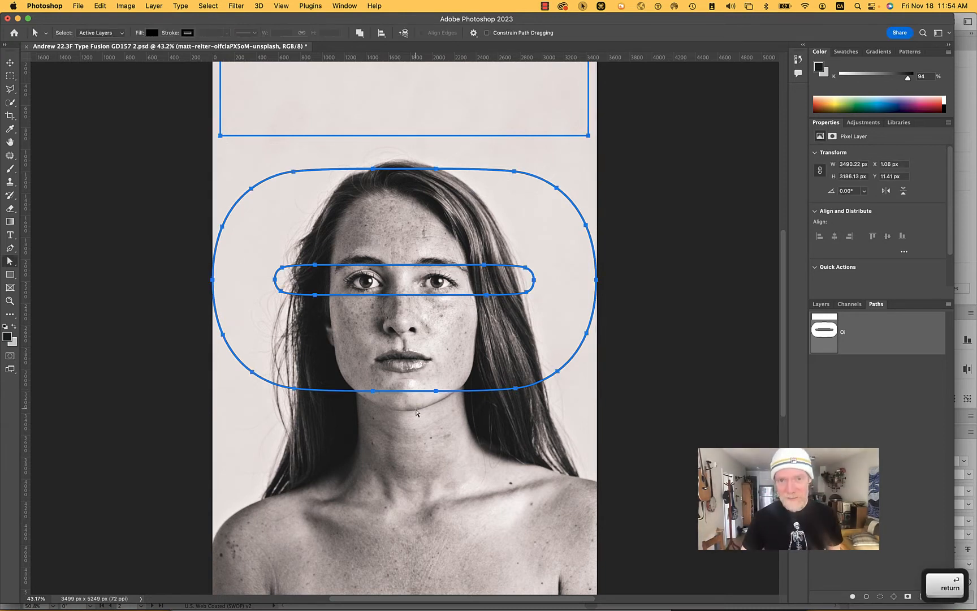
# - Create a solid color fill layer named Ol from the active letter path
pyautogui.click(820, 304)
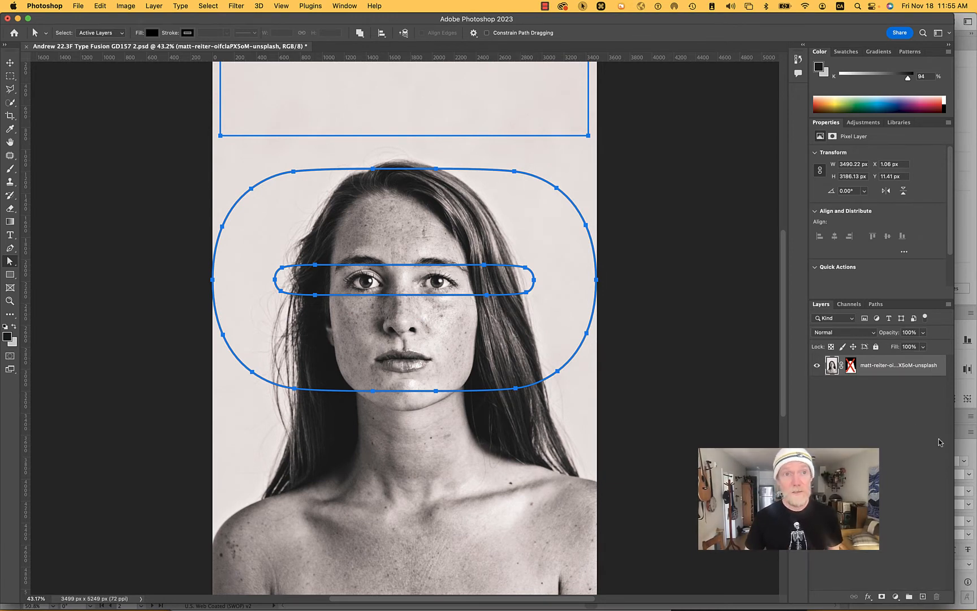
pyautogui.click(154, 6)
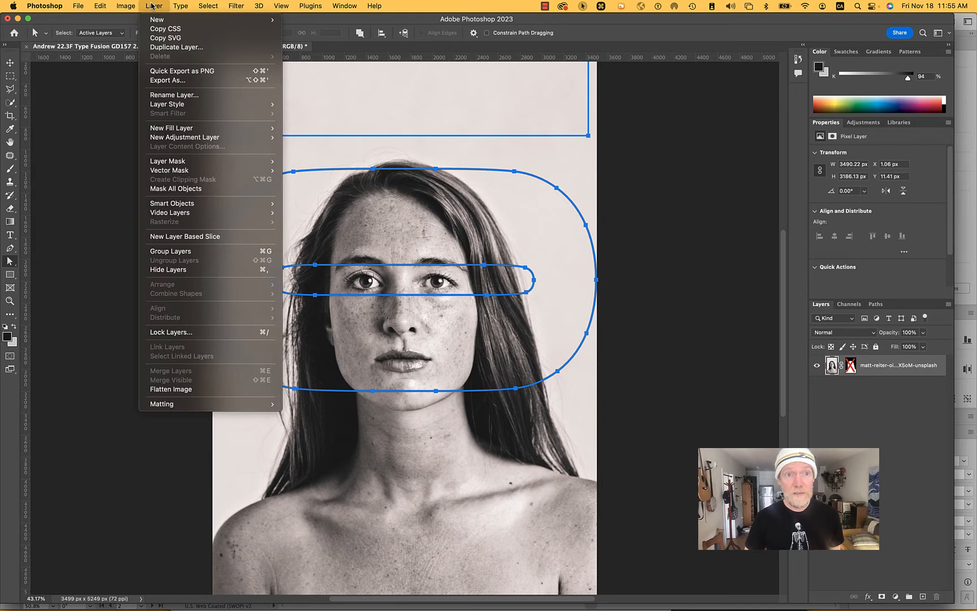
pyautogui.moveTo(176, 129)
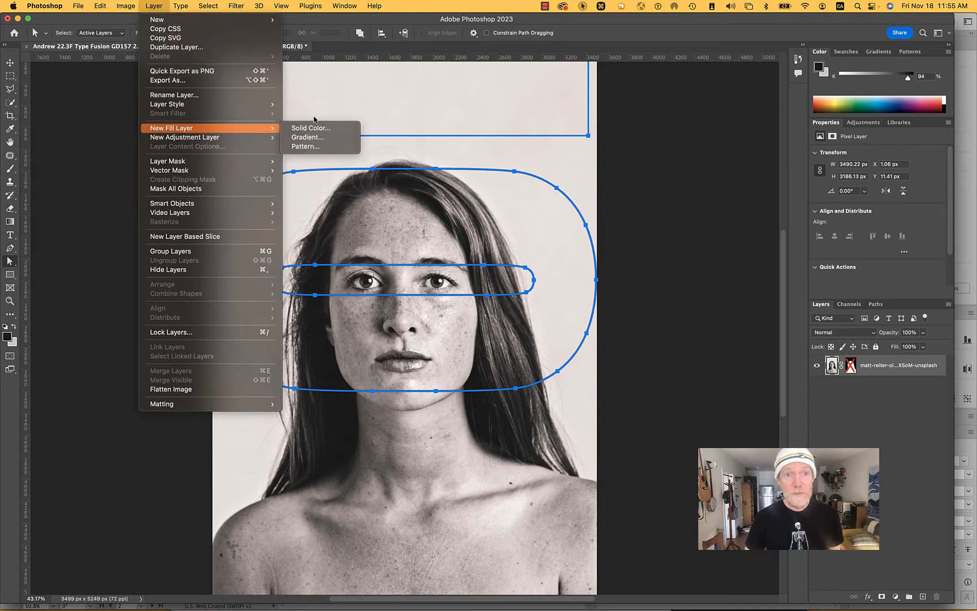
pyautogui.click(323, 129)
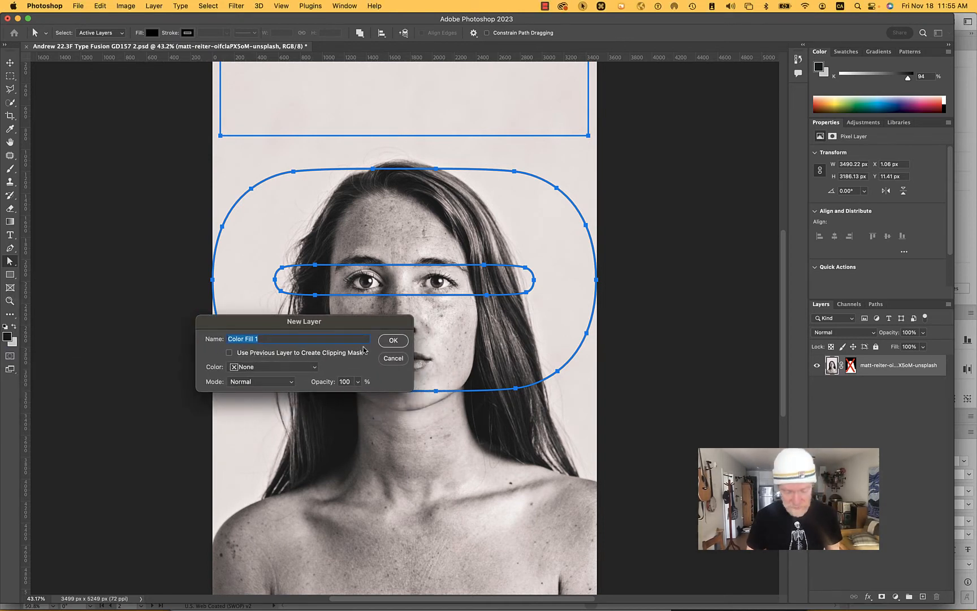
pyautogui.press('shift')
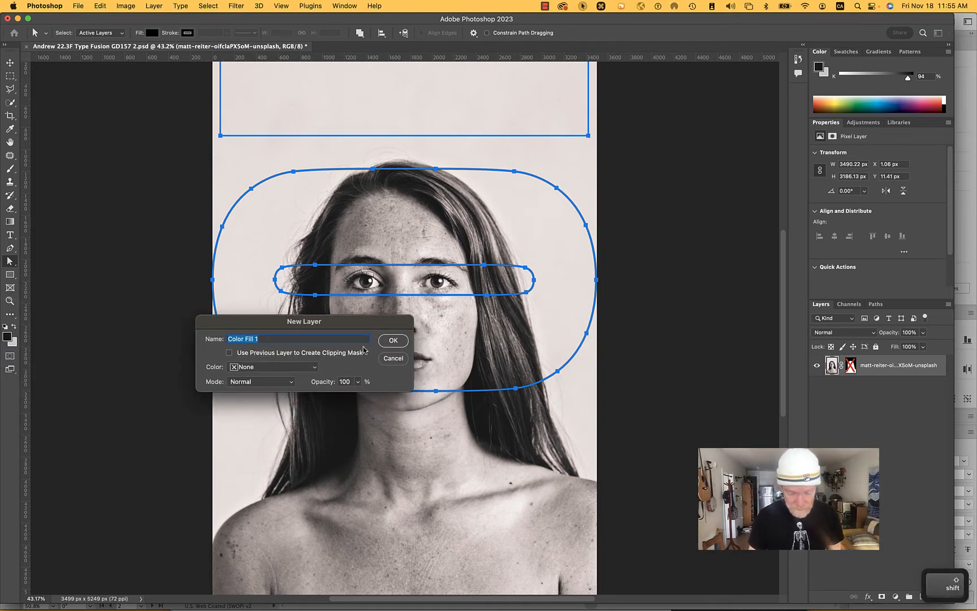
pyautogui.write('Ol')
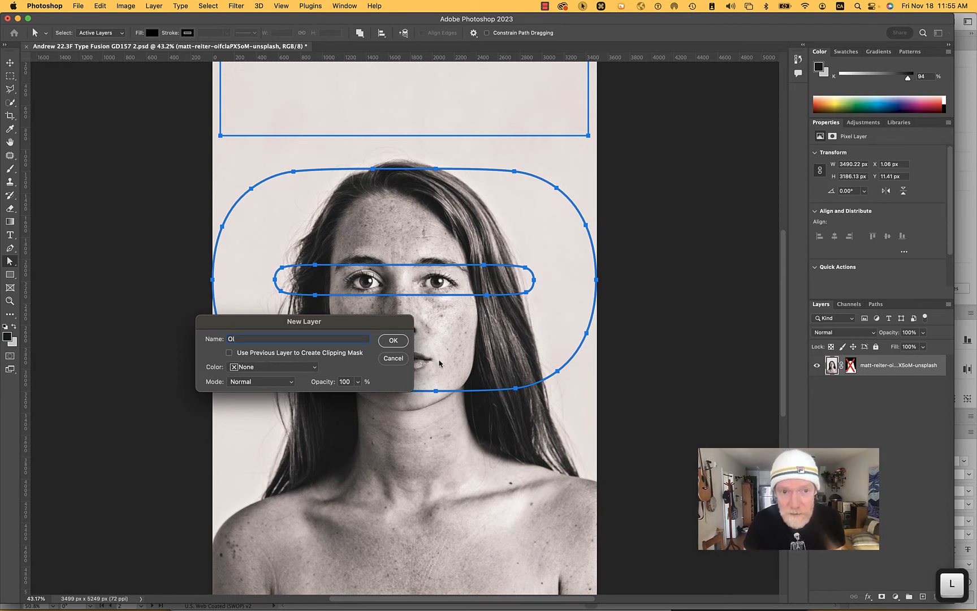
pyautogui.click(399, 341)
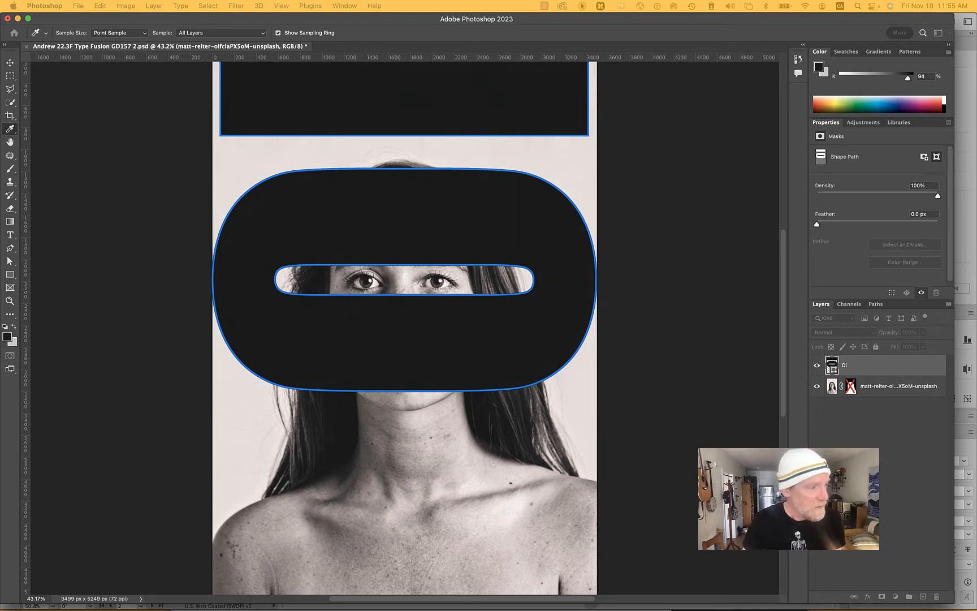
# - Set the letter fill to the bright magenta ff00fc
pyautogui.moveTo(28, 292); pyautogui.dragTo(523, 278)
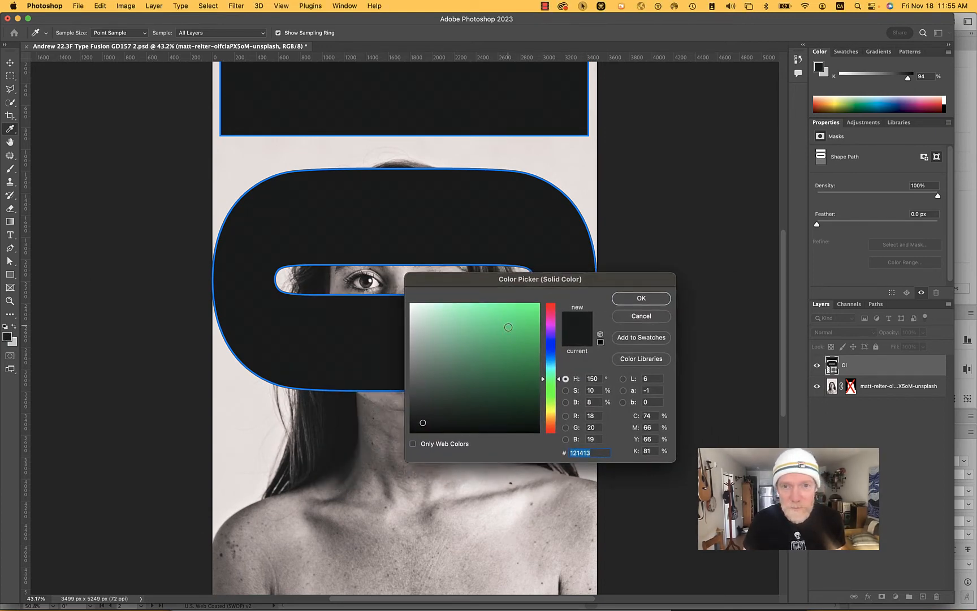
pyautogui.click(549, 324)
pyautogui.moveTo(512, 323); pyautogui.dragTo(540, 302)
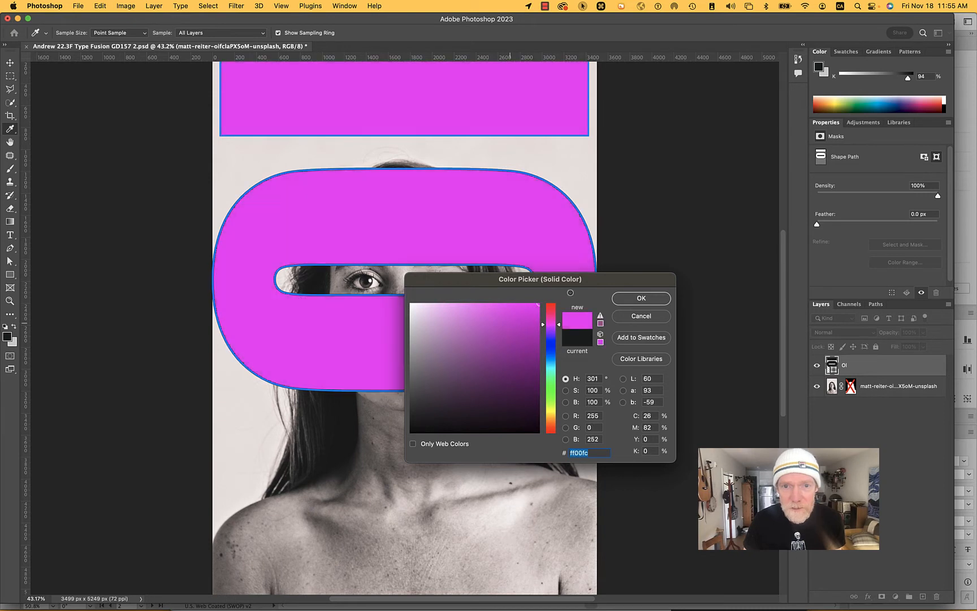
pyautogui.click(636, 300)
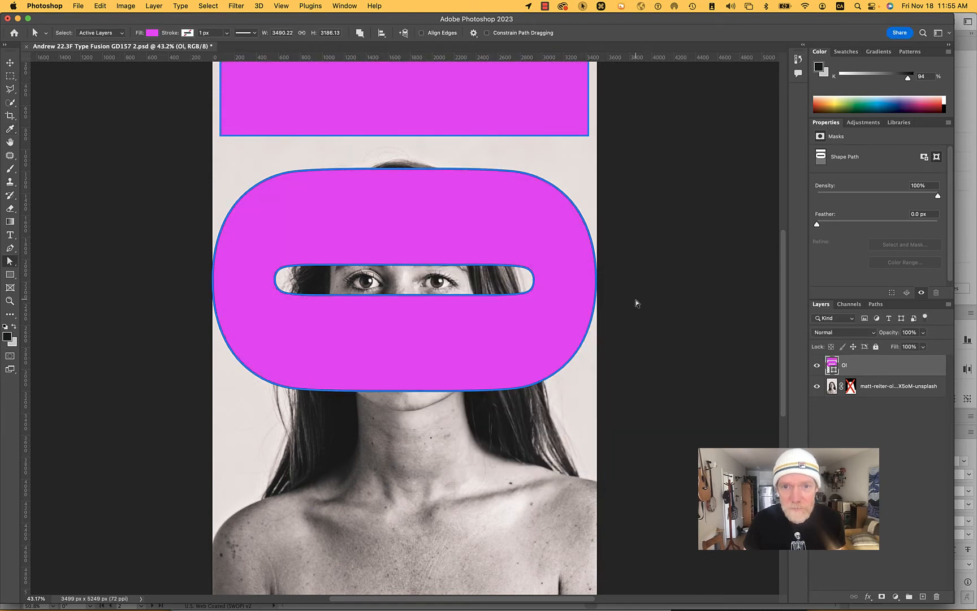
# - Deselect the Ol fill layer to view the magenta letters without their path outline
pyautogui.click(881, 411)
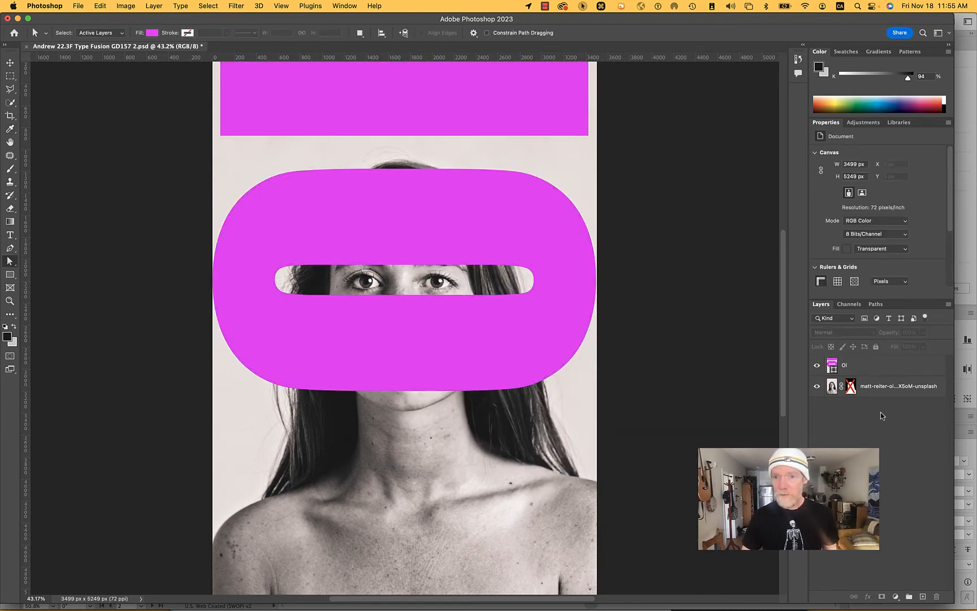
pyautogui.click(876, 305)
pyautogui.click(825, 305)
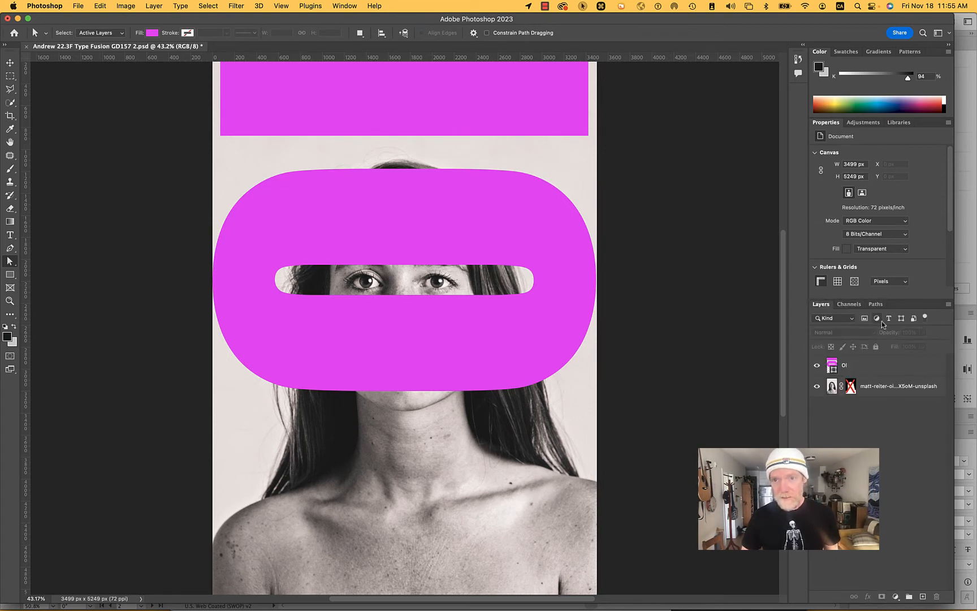
# - Reposition the Ol letter shape with the Move tool, trying it over the mouth and settling it with the eyes inside the counter
pyautogui.click(832, 368)
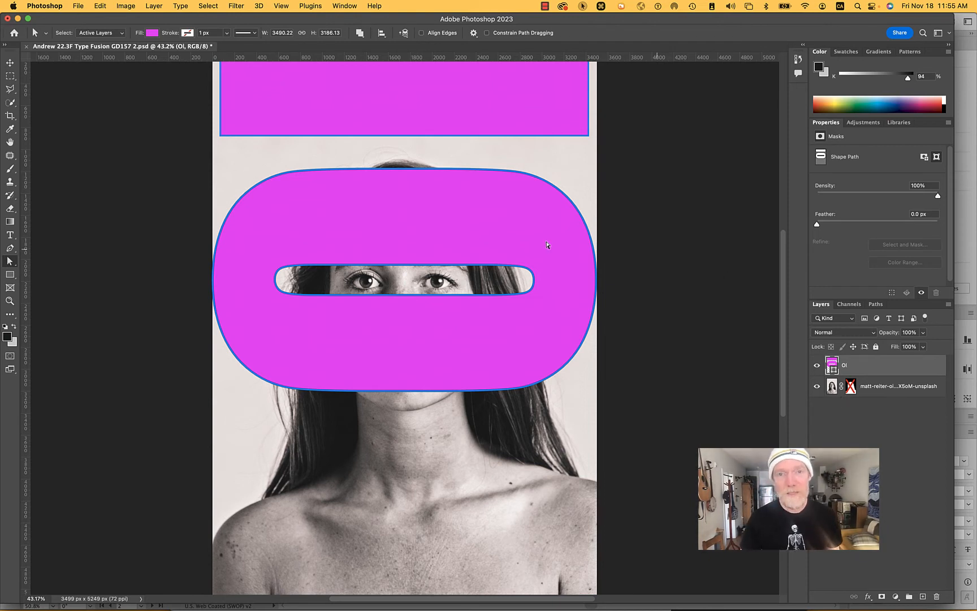
pyautogui.press('v')
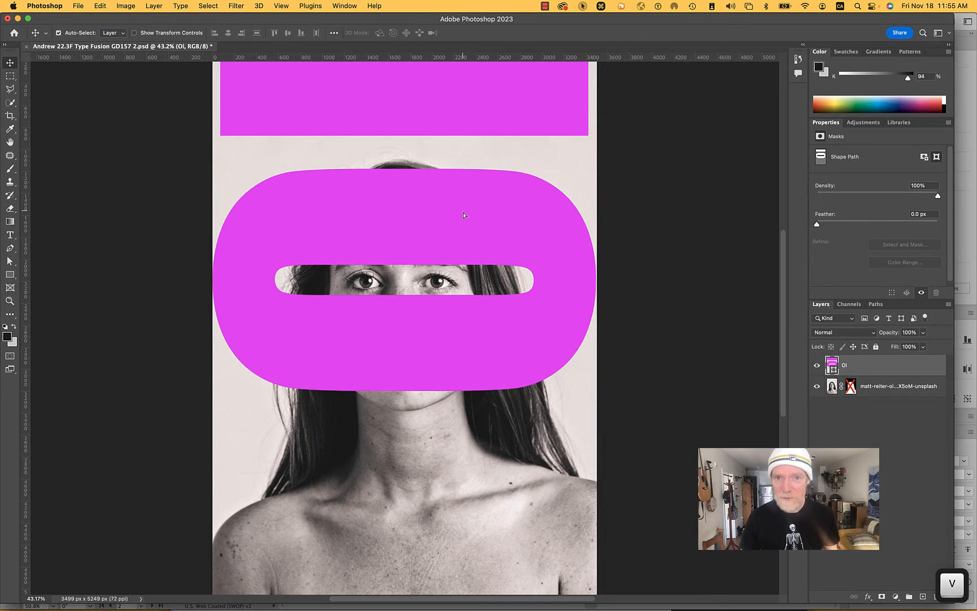
pyautogui.moveTo(463, 210); pyautogui.dragTo(469, 295)
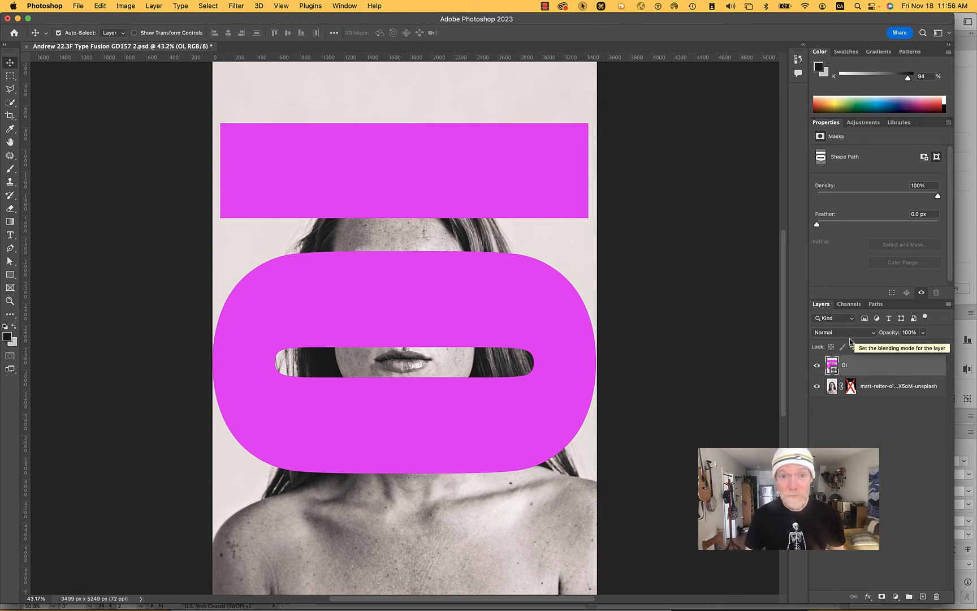
pyautogui.moveTo(544, 267); pyautogui.dragTo(545, 232)
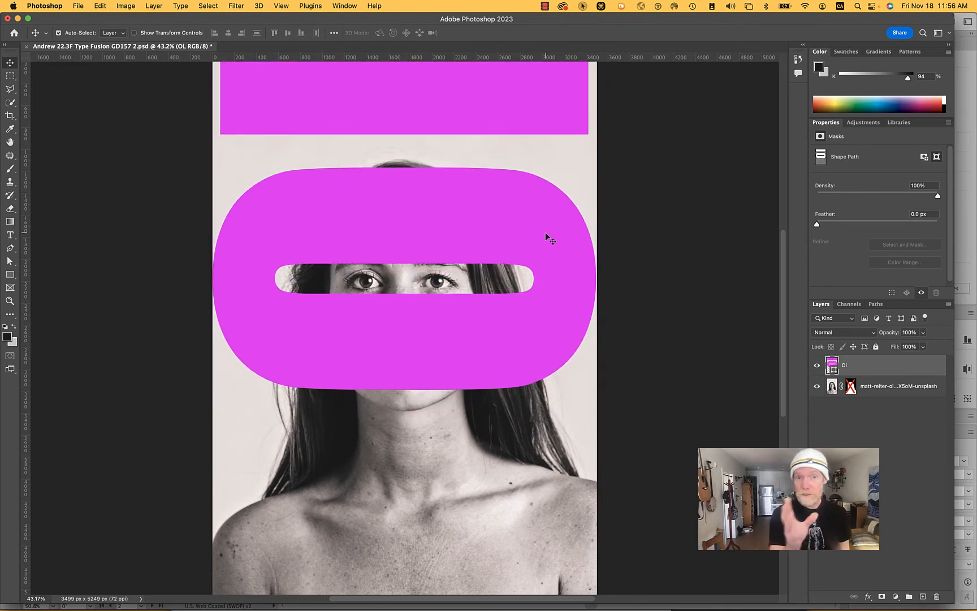
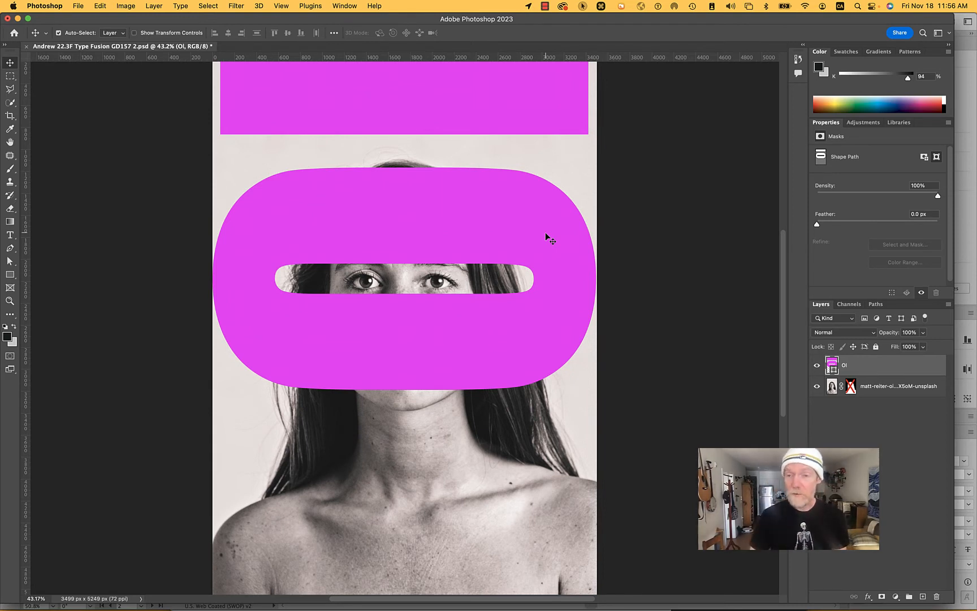
# - Set the Ol letter layer's blend mode to Multiply and re-enable the portrait layer's mask to hide its background
pyautogui.click(840, 334)
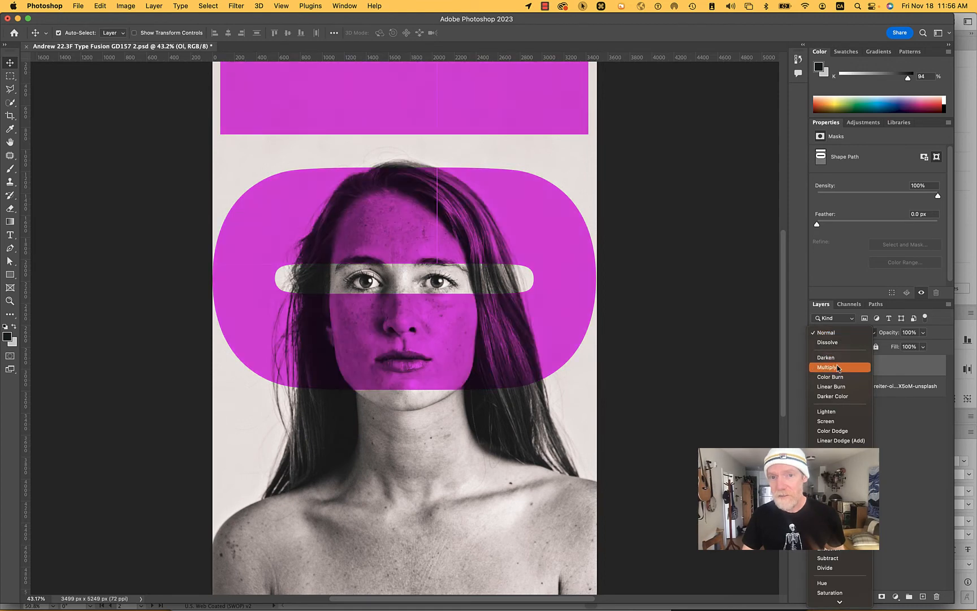
pyautogui.click(838, 367)
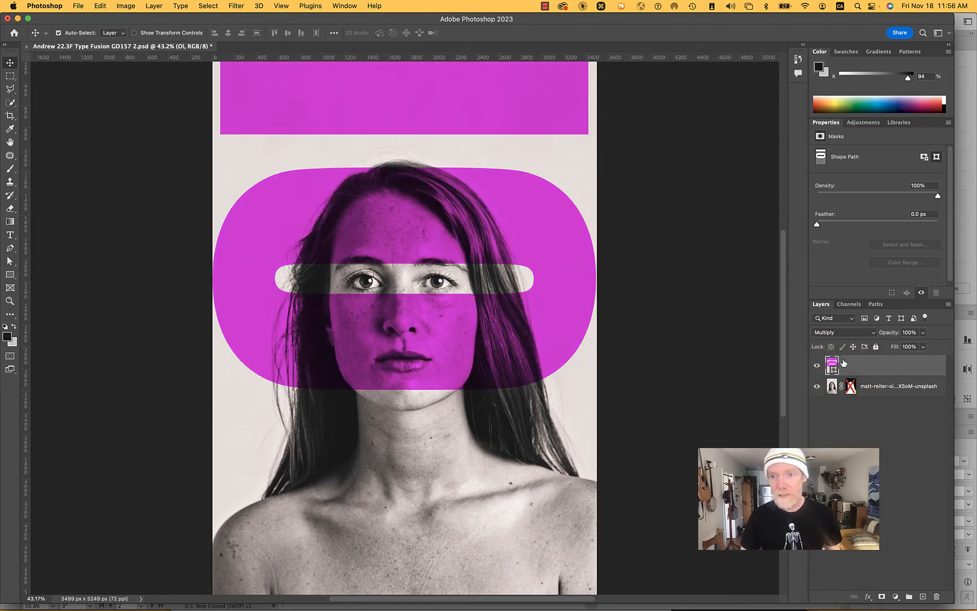
pyautogui.keyDown('shift'); pyautogui.click(851, 386); pyautogui.keyUp('shift')
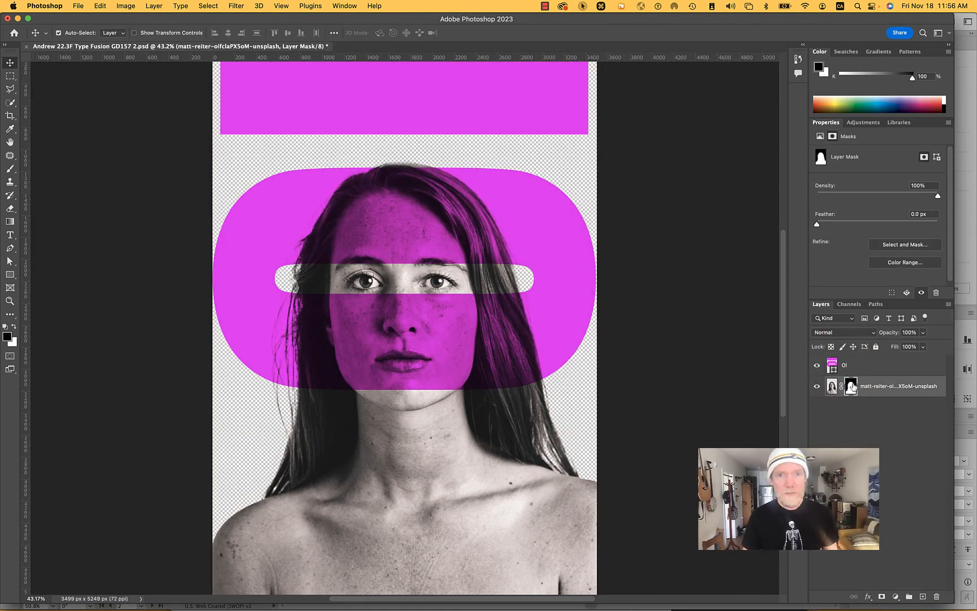
# - Duplicate the masked portrait layer and place the copy above the Ol letter layer
pyautogui.rightClick(879, 389)
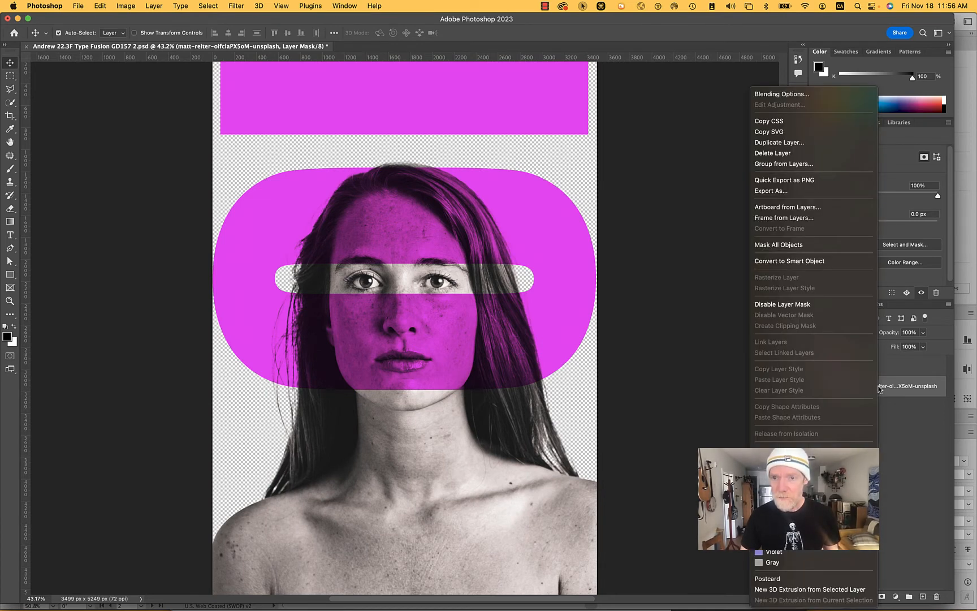
pyautogui.click(794, 145)
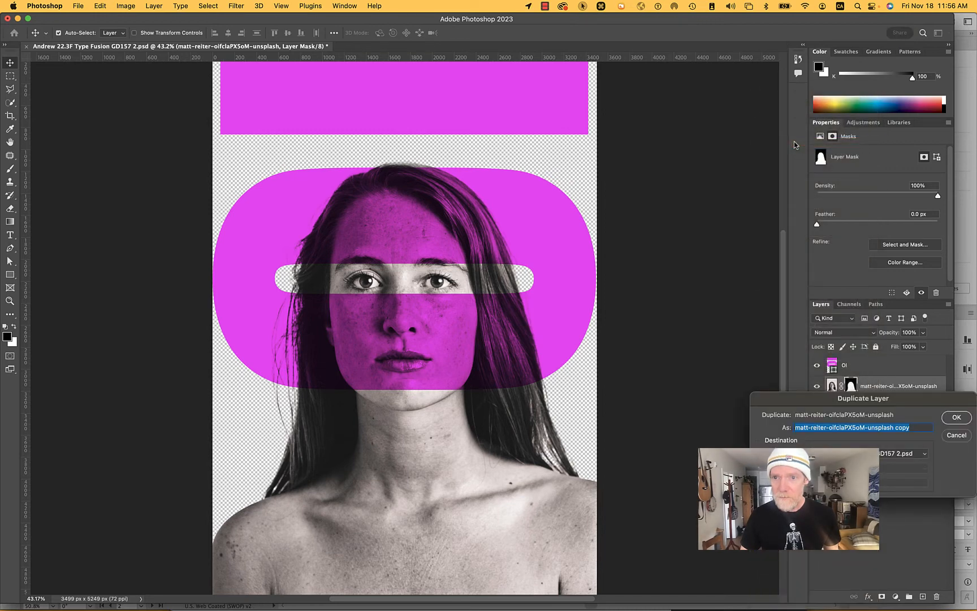
pyautogui.click(955, 418)
pyautogui.moveTo(885, 388); pyautogui.dragTo(882, 363)
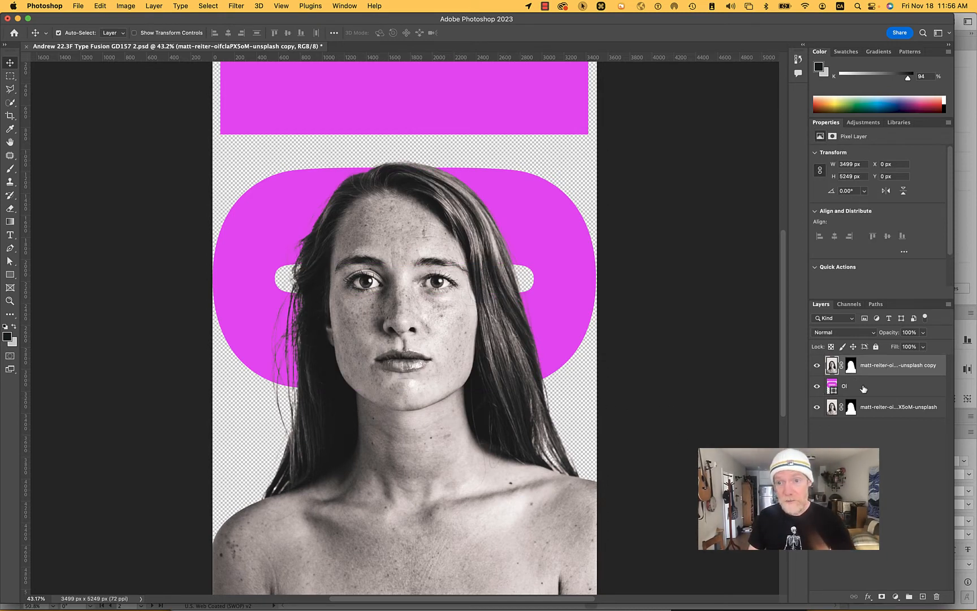
# - Toggle the portrait copy's visibility to compare the face in front of the magenta letter with the multiplied overlay
pyautogui.click(859, 385)
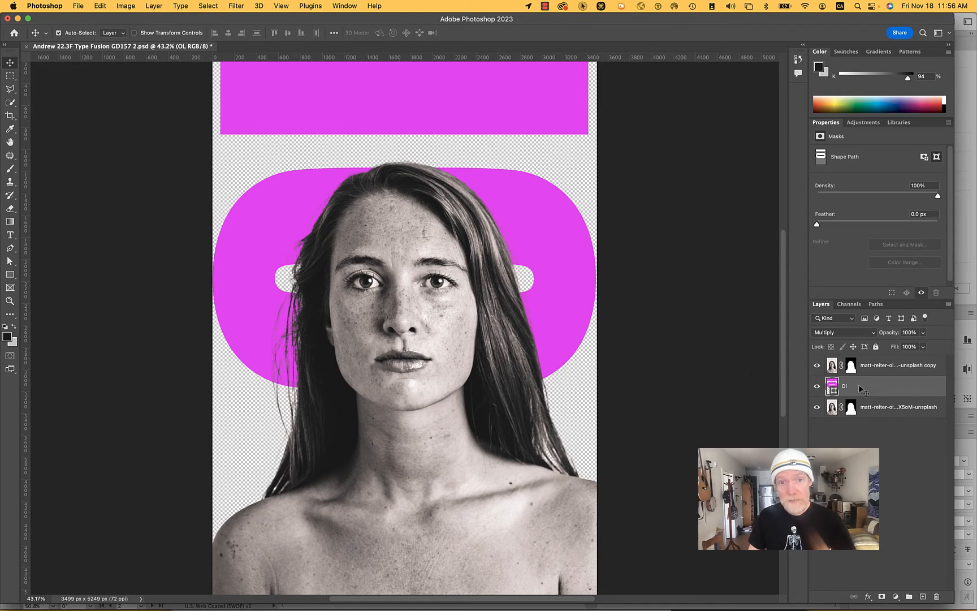
pyautogui.click(817, 366)
pyautogui.click(818, 367)
pyautogui.click(818, 367)
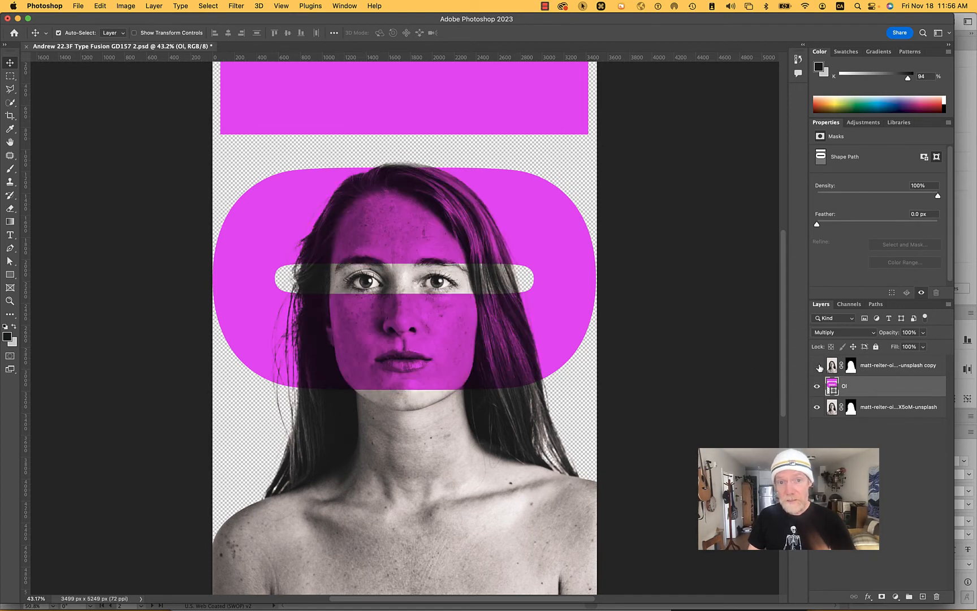
pyautogui.click(818, 366)
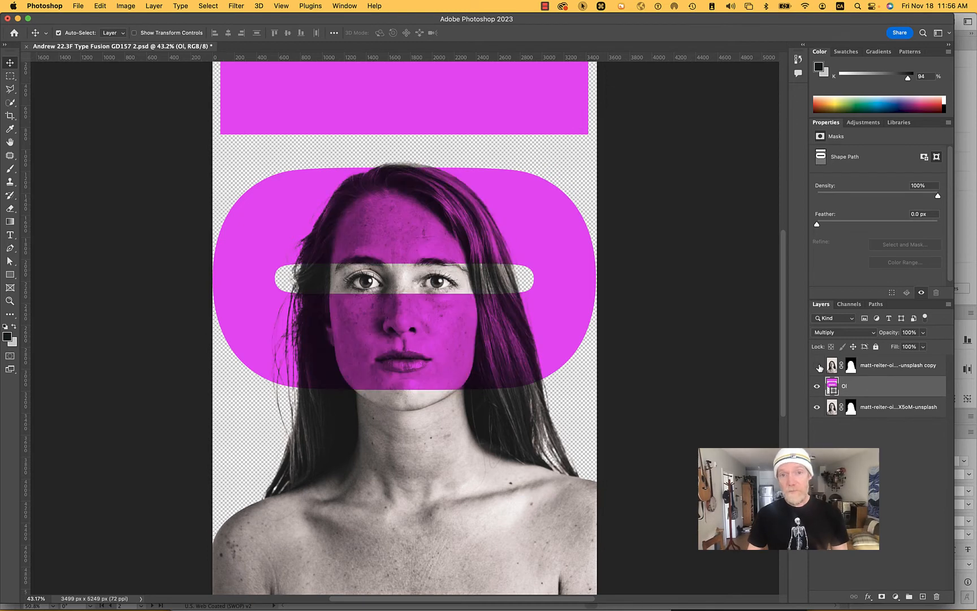
pyautogui.click(818, 366)
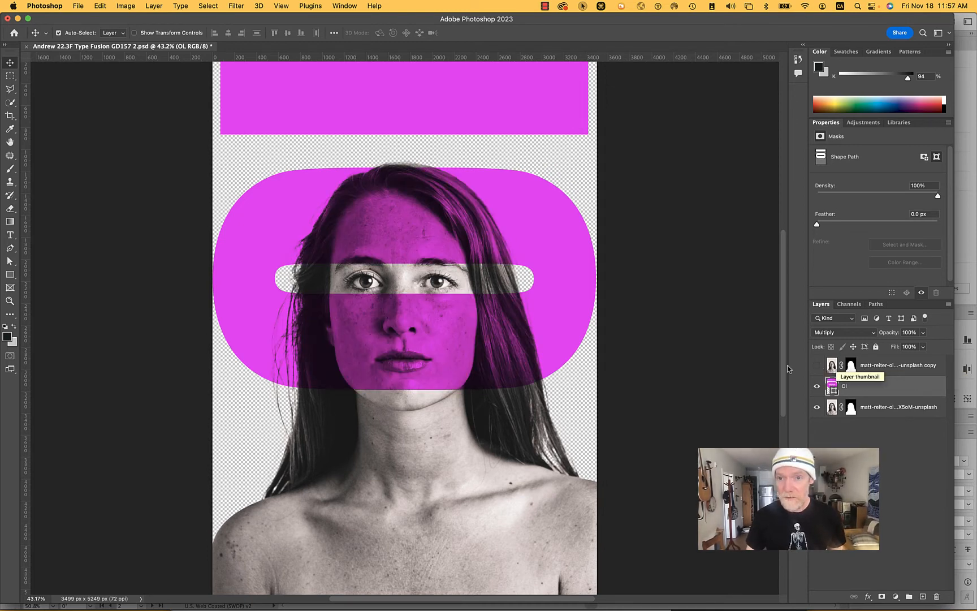
pyautogui.click(817, 366)
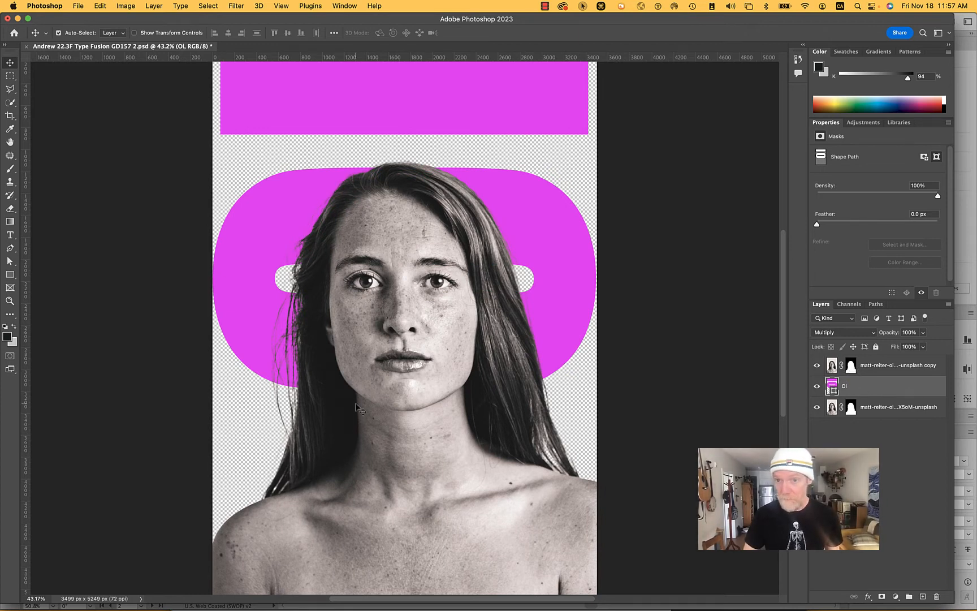
# - Put the portrait copy in its own group, add a layer mask to the group and collapse it
pyautogui.click(870, 368)
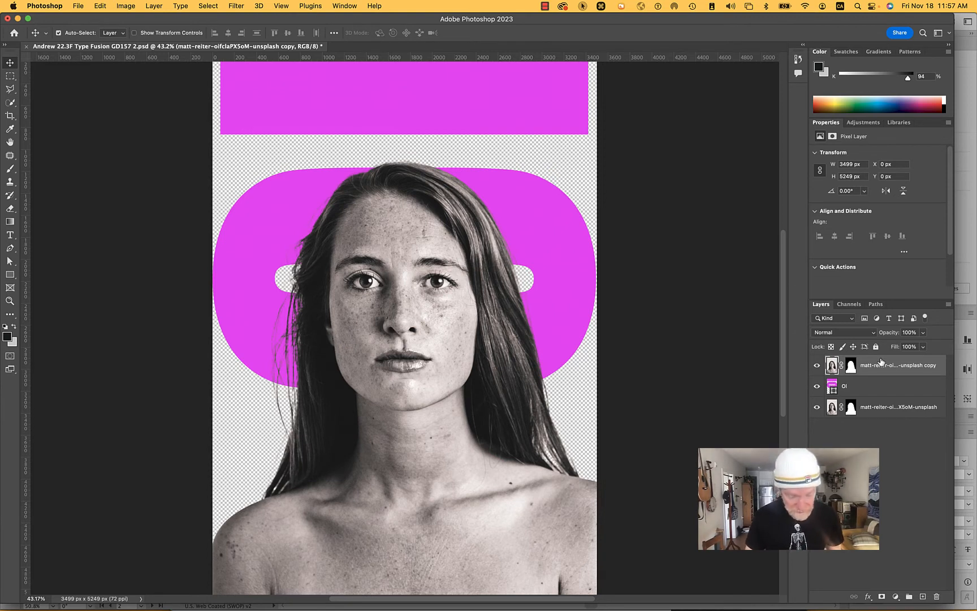
pyautogui.press('super+g')
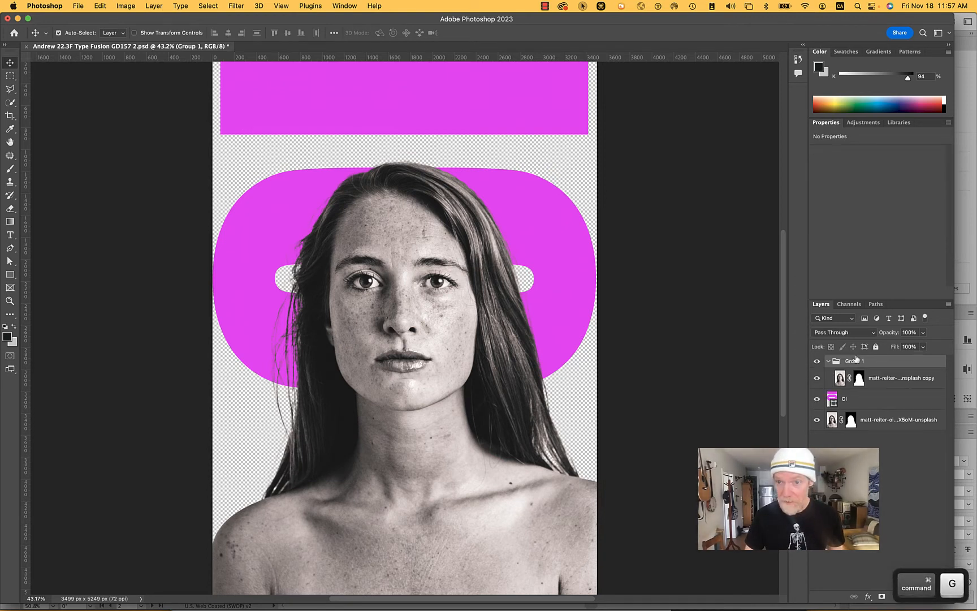
pyautogui.click(880, 595)
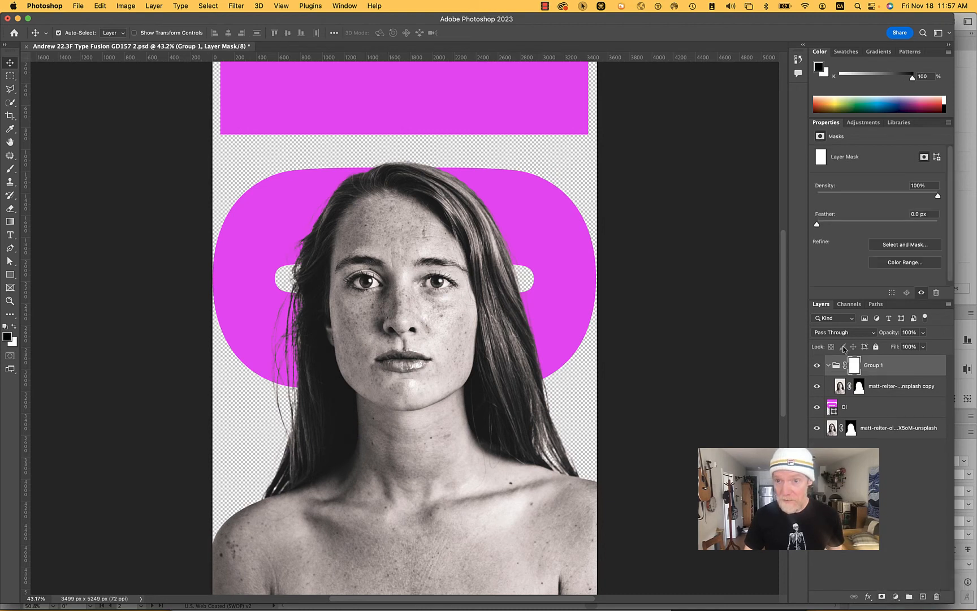
pyautogui.click(828, 367)
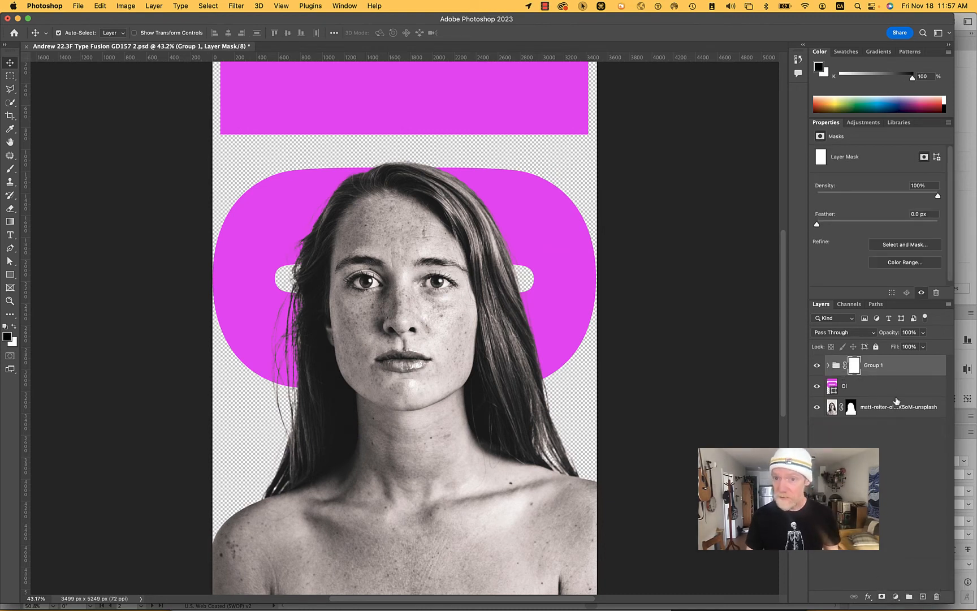
# - Paint black on the group's mask over the forehead and upper hair with a 348 px brush at 83% hardness, undoing the last stray stroke
pyautogui.press('b')
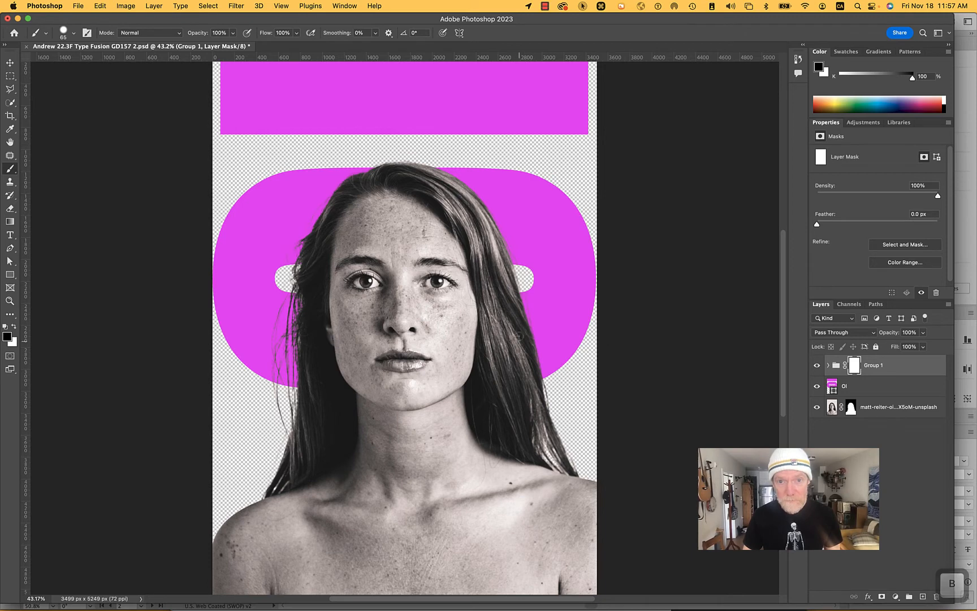
pyautogui.rightClick(530, 317)
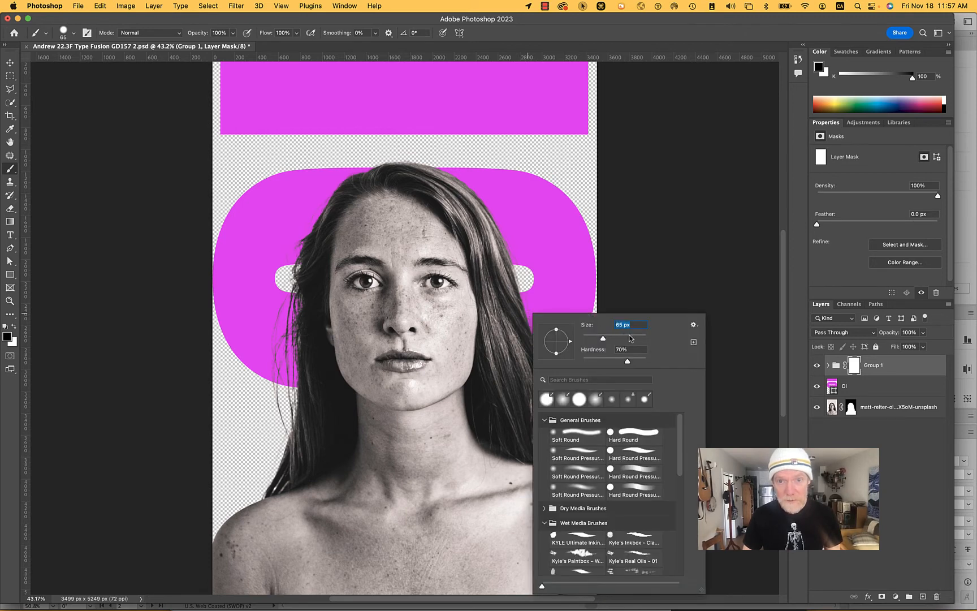
pyautogui.click(630, 338)
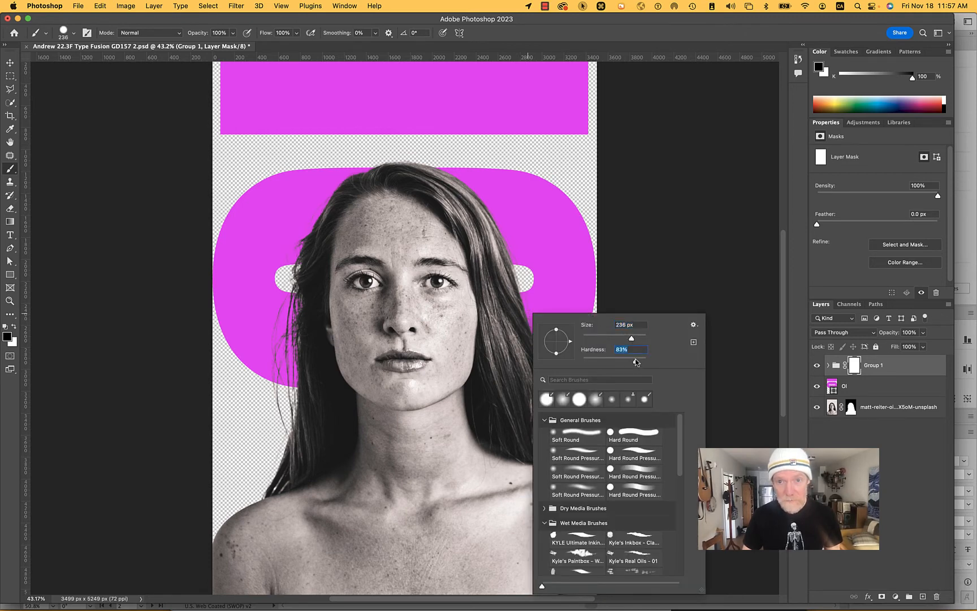
pyautogui.click(636, 340)
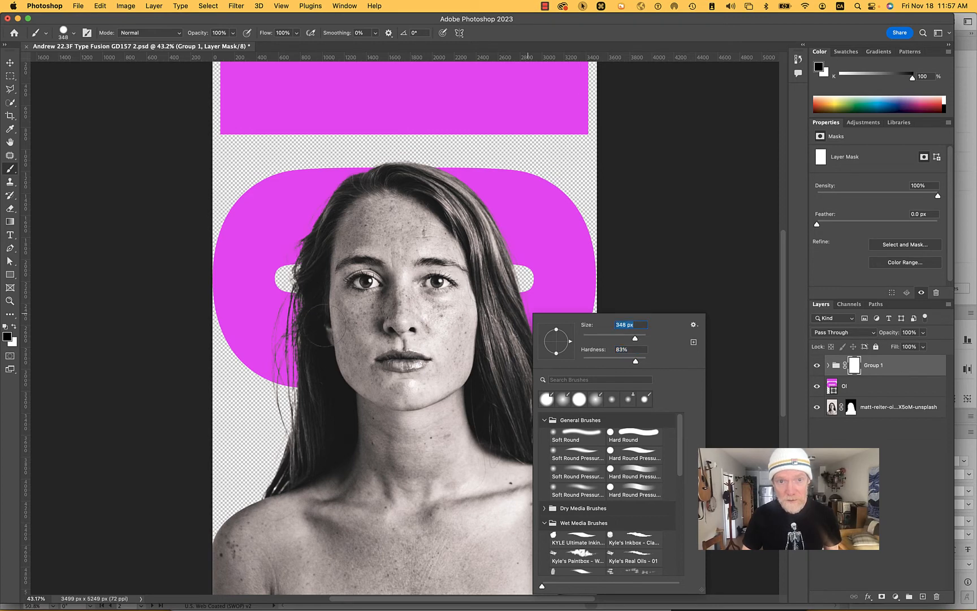
pyautogui.click(285, 306)
pyautogui.moveTo(281, 305)
pyautogui.mouseDown()
pyautogui.moveTo(419, 282)
pyautogui.moveTo(476, 280)
pyautogui.moveTo(515, 289)
pyautogui.moveTo(514, 298)
pyautogui.moveTo(479, 303)
pyautogui.moveTo(499, 259)
pyautogui.moveTo(397, 252)
pyautogui.moveTo(292, 265)
pyautogui.moveTo(287, 254)
pyautogui.moveTo(304, 238)
pyautogui.moveTo(490, 225)
pyautogui.moveTo(467, 207)
pyautogui.moveTo(327, 199)
pyautogui.moveTo(458, 173)
pyautogui.moveTo(332, 173)
pyautogui.mouseUp()
pyautogui.press('super+z')
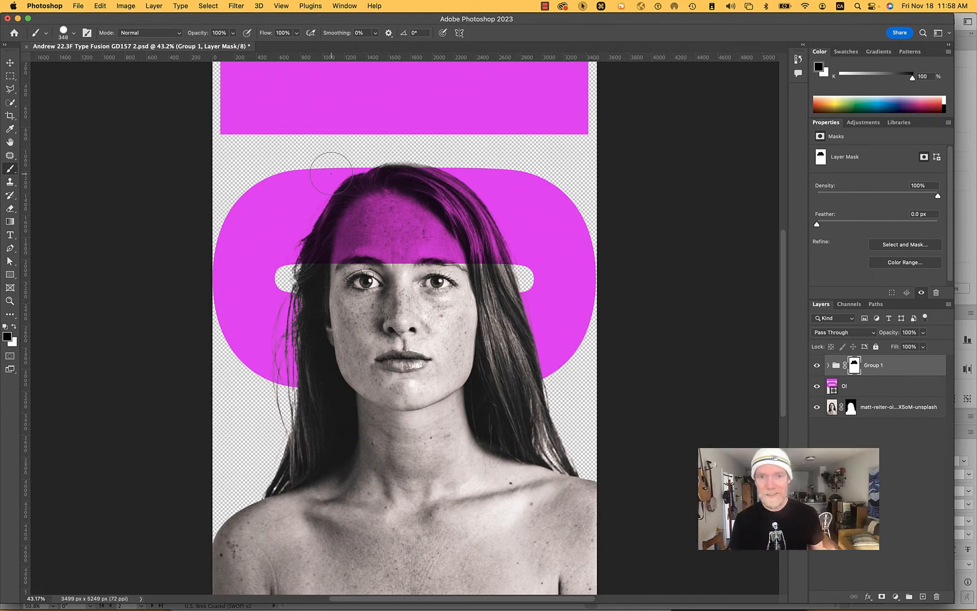
# - Move the magenta bar in the Ol shape from above the head to below the O, across the neck, using the Path Selection tool
pyautogui.press('a')
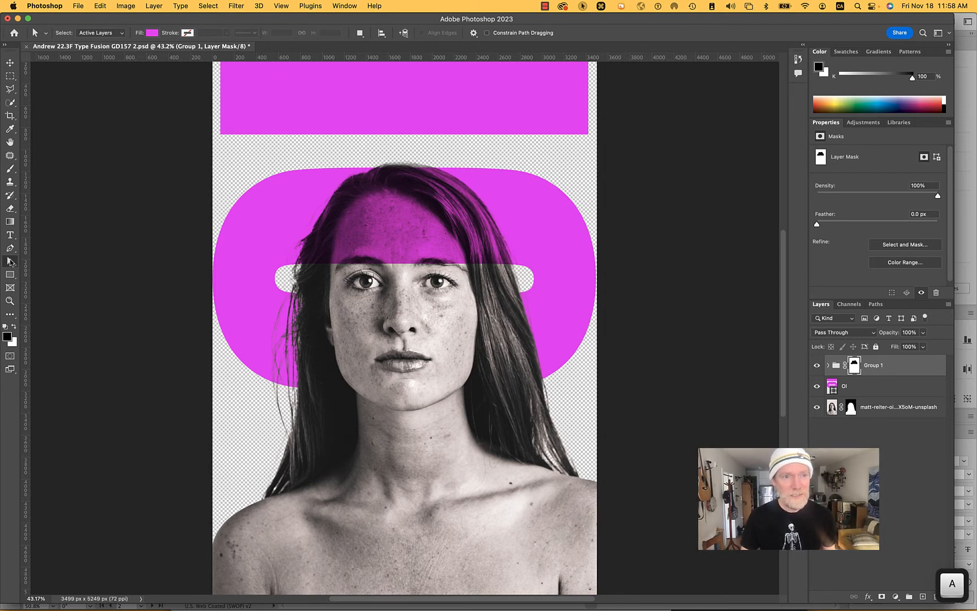
pyautogui.press('alt')
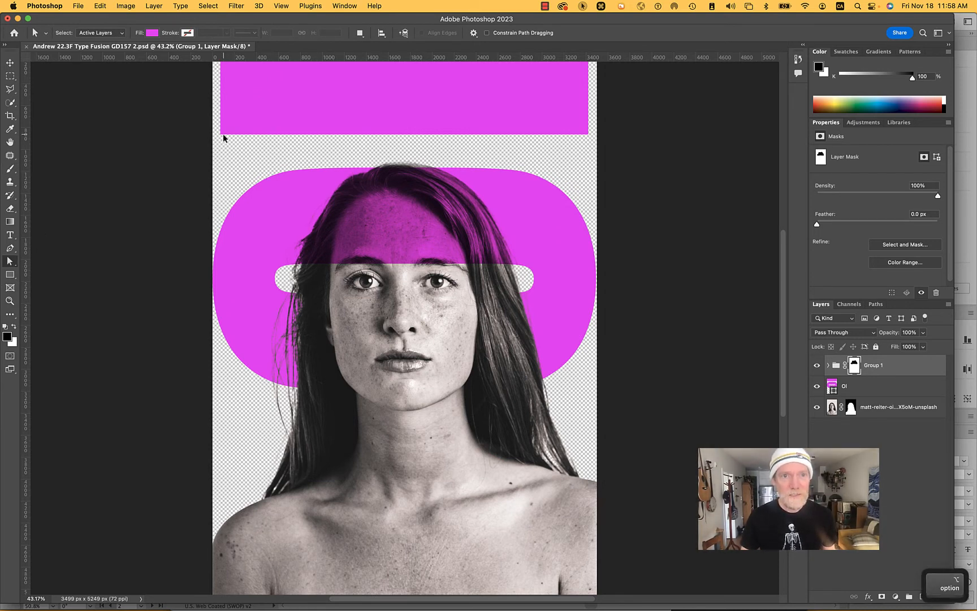
pyautogui.click(840, 391)
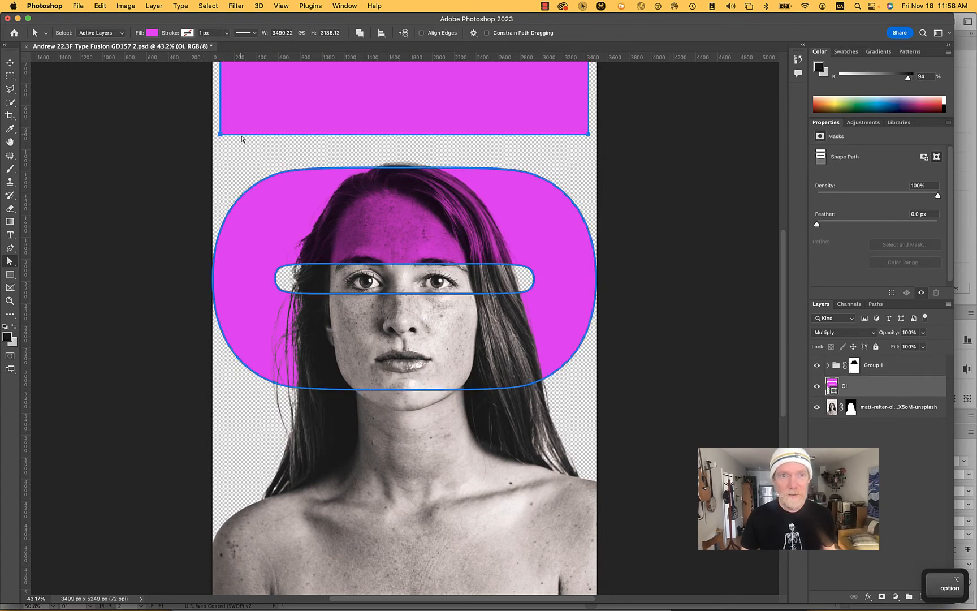
pyautogui.moveTo(242, 142); pyautogui.dragTo(240, 512)
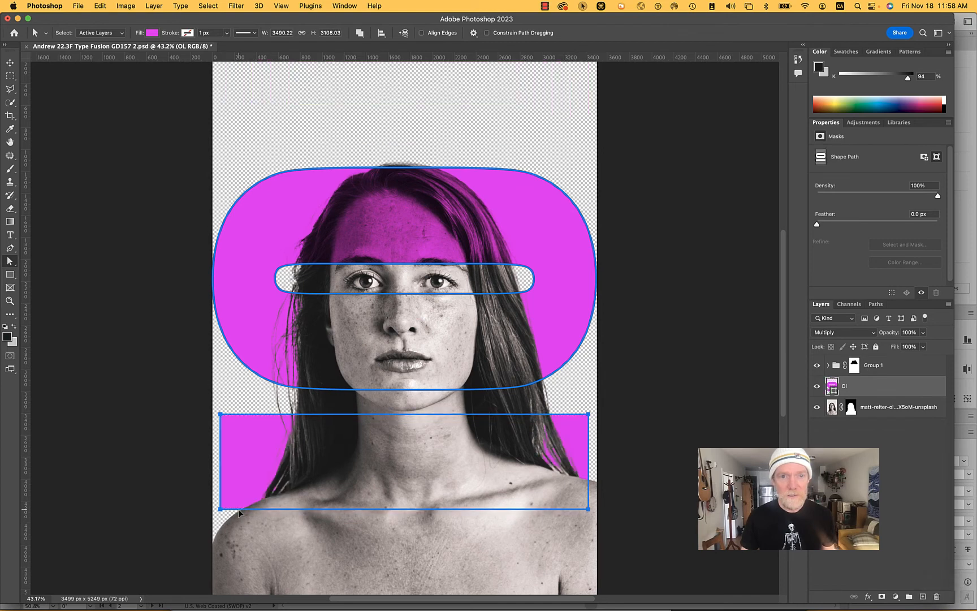
# - Paint black on the group's mask over the neck and lower hair so the magenta bar overlays them
pyautogui.click(875, 369)
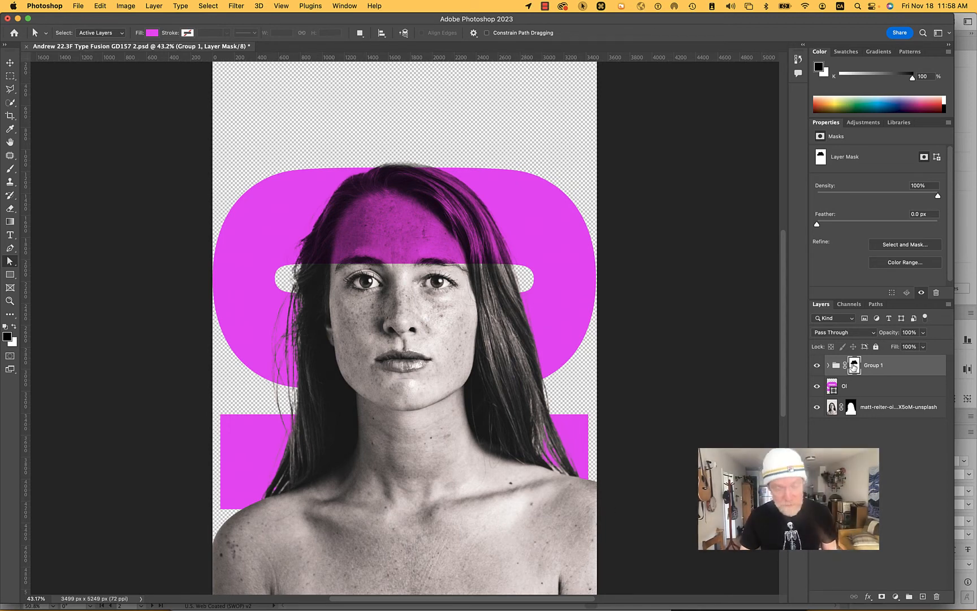
pyautogui.press('b')
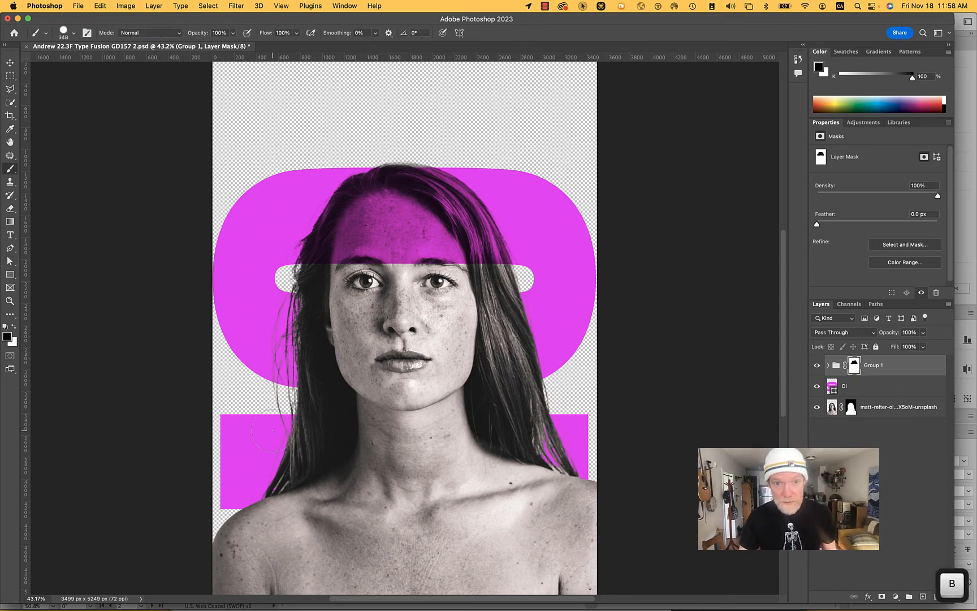
pyautogui.moveTo(274, 432)
pyautogui.mouseDown()
pyautogui.moveTo(514, 435)
pyautogui.moveTo(506, 461)
pyautogui.moveTo(580, 479)
pyautogui.moveTo(579, 503)
pyautogui.moveTo(265, 509)
pyautogui.moveTo(284, 469)
pyautogui.moveTo(486, 467)
pyautogui.moveTo(566, 478)
pyautogui.moveTo(406, 466)
pyautogui.mouseUp()
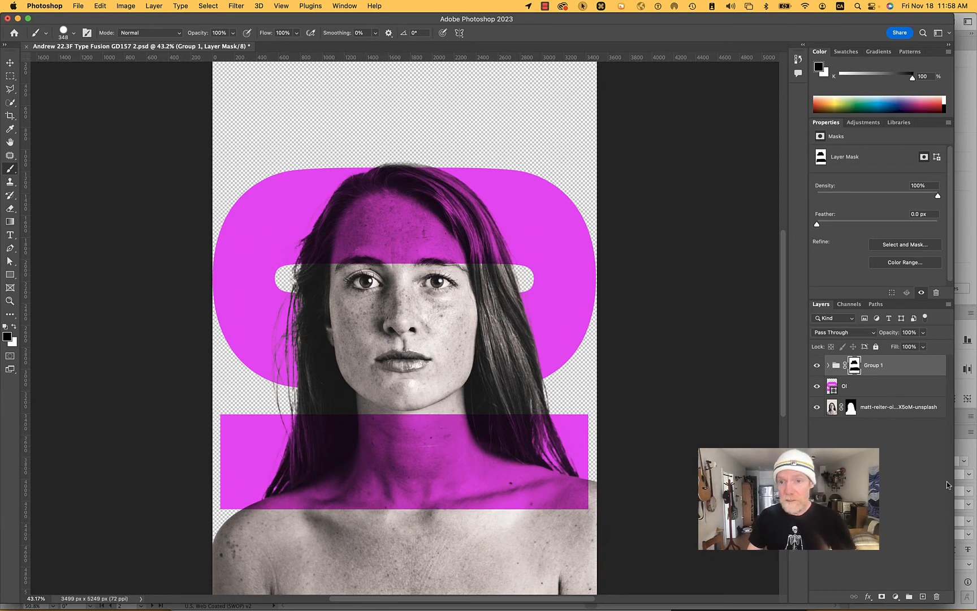
# - Toggle the visibility of the Ol letter layer and the masked group to compare the portrait with and without each
pyautogui.click(816, 388)
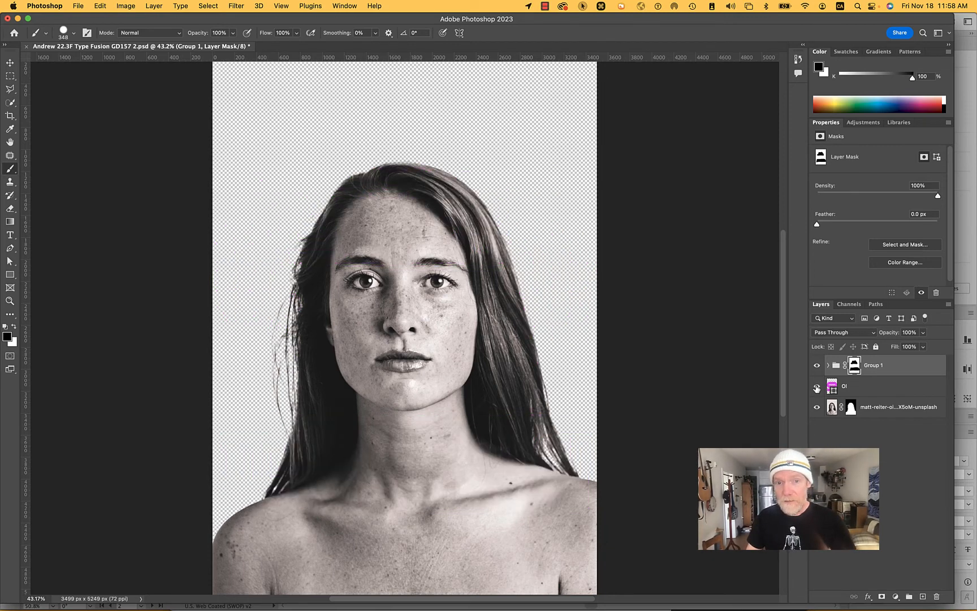
pyautogui.click(817, 388)
pyautogui.click(816, 388)
pyautogui.click(817, 388)
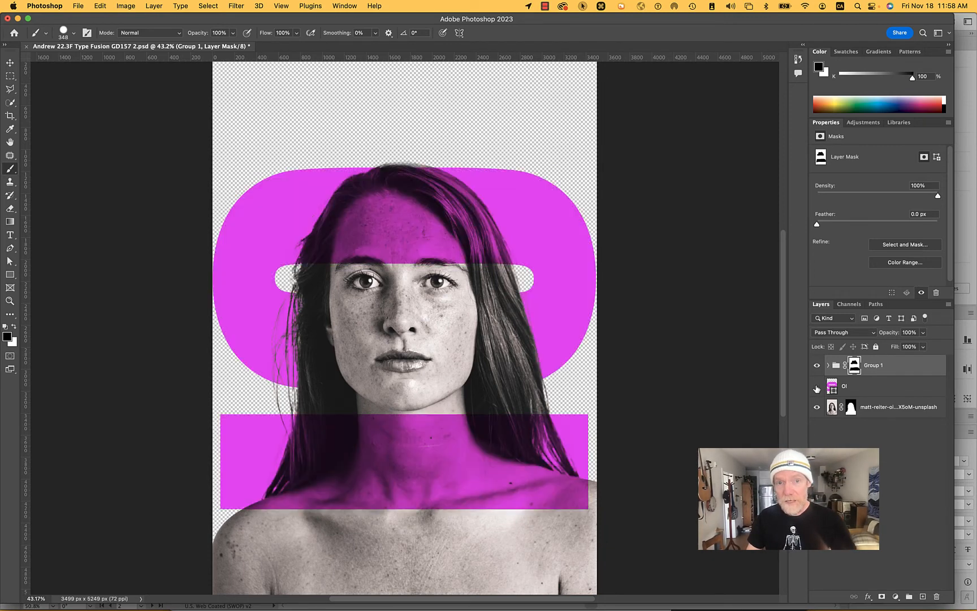
pyautogui.click(817, 388)
pyautogui.click(817, 388)
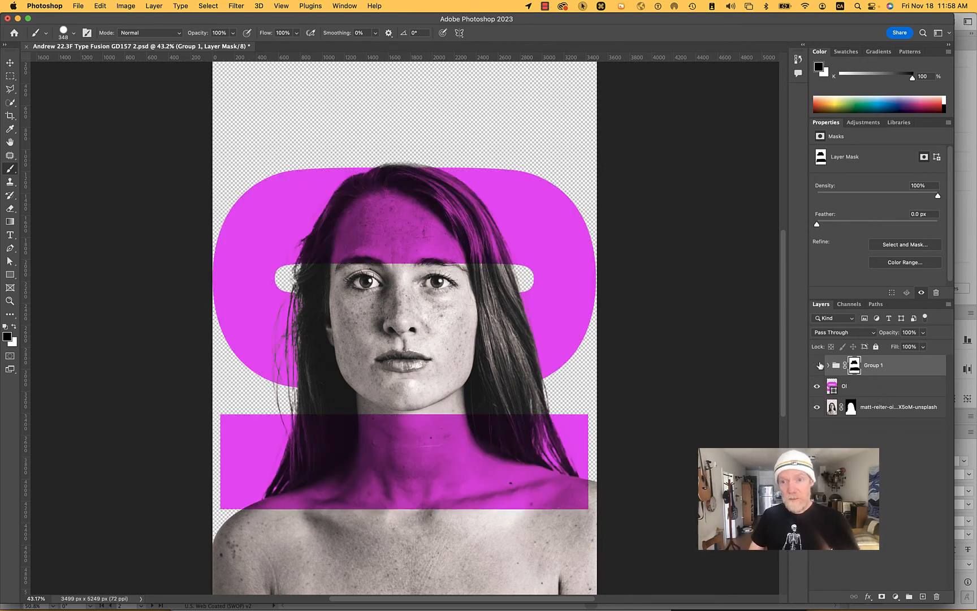
pyautogui.click(816, 365)
pyautogui.click(817, 388)
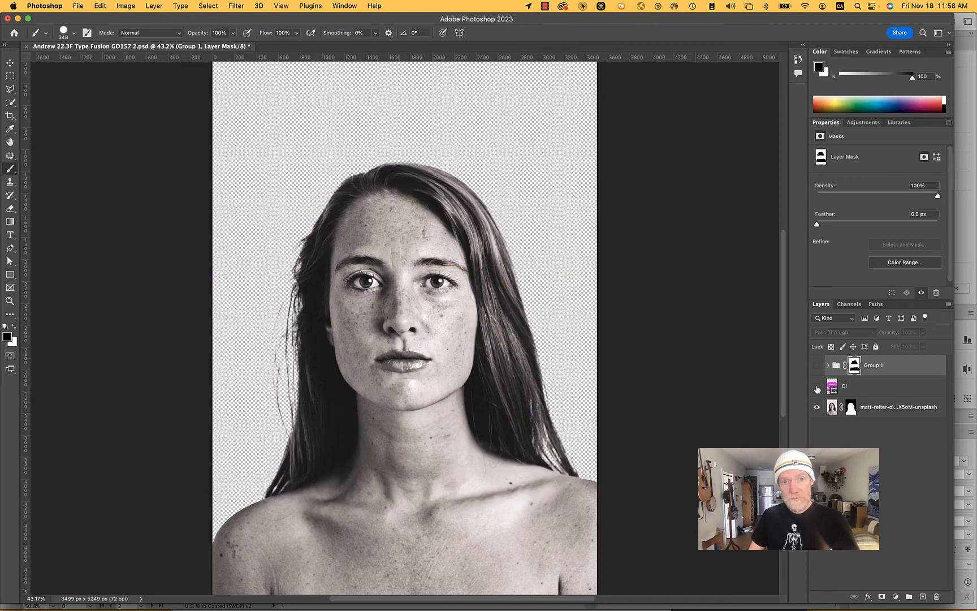
pyautogui.click(816, 388)
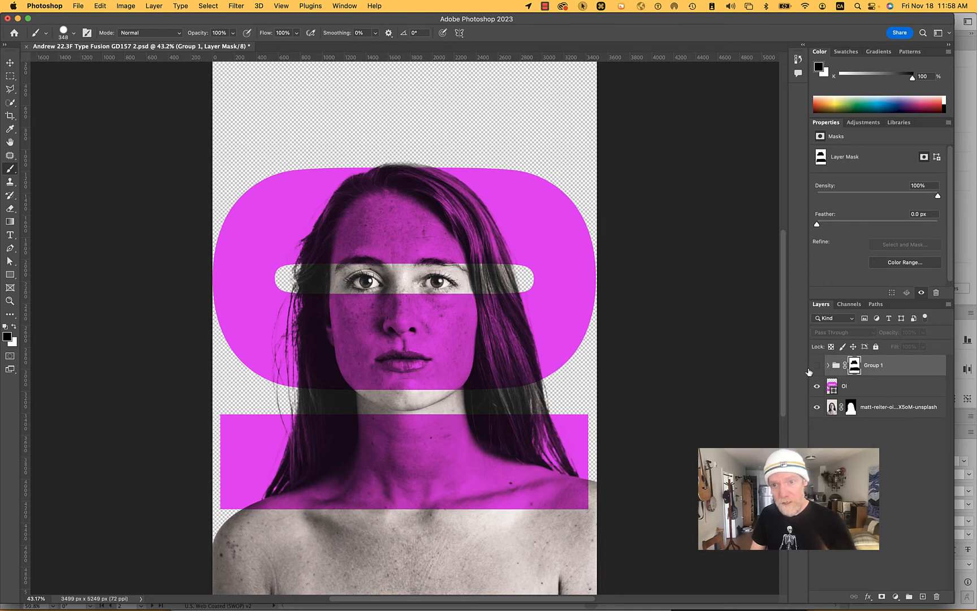
pyautogui.click(816, 366)
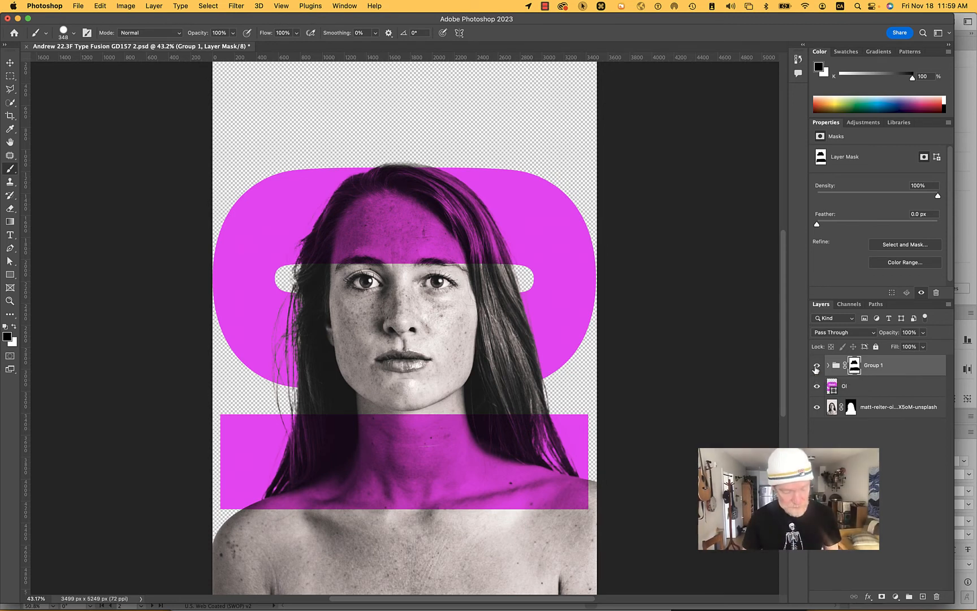
# - Save the document and select the Ol letter layer
pyautogui.press('super+s')
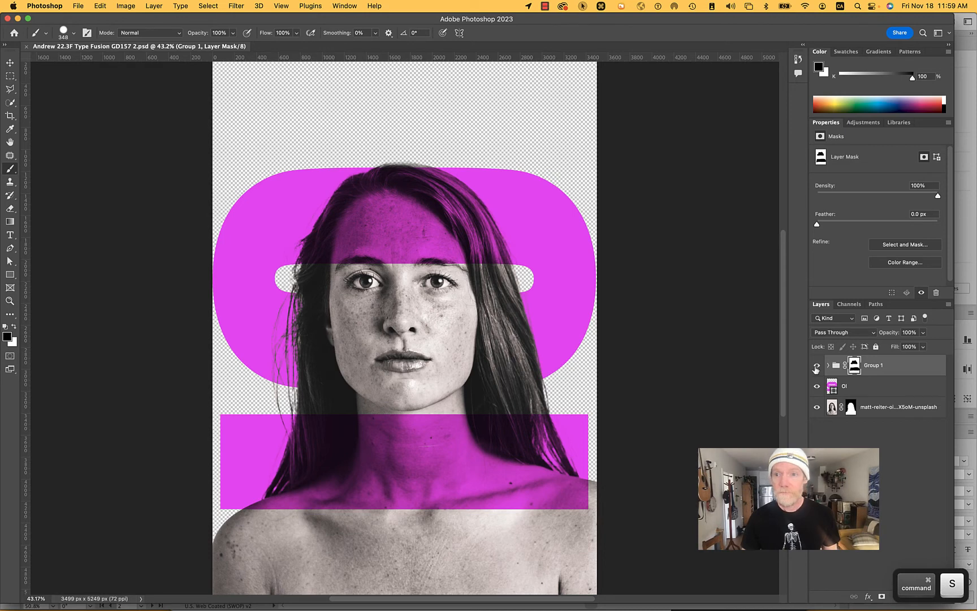
pyautogui.click(854, 389)
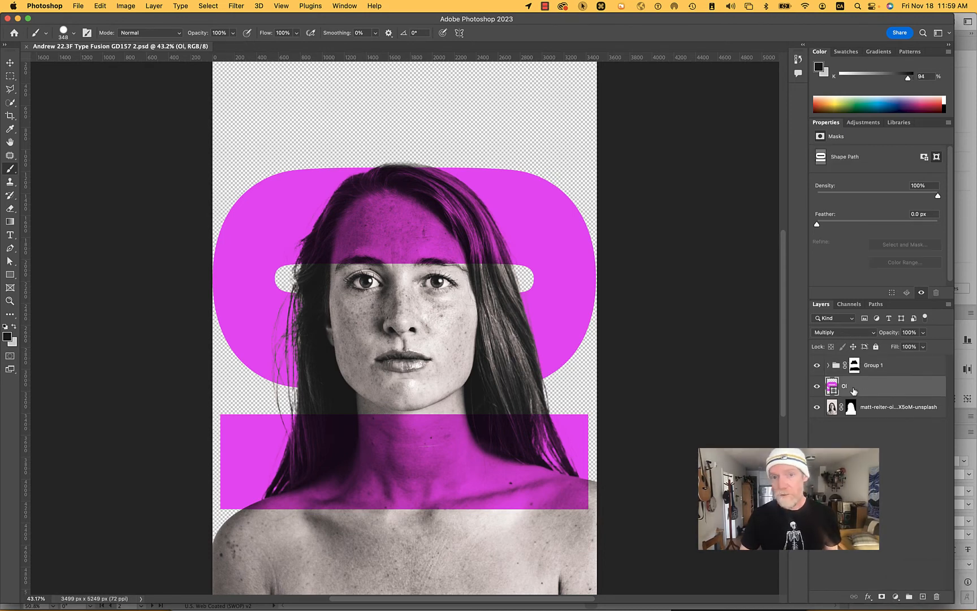
# - Duplicate the Ol layer and delete the lower bar from the copy so it holds only the O
pyautogui.rightClick(854, 390)
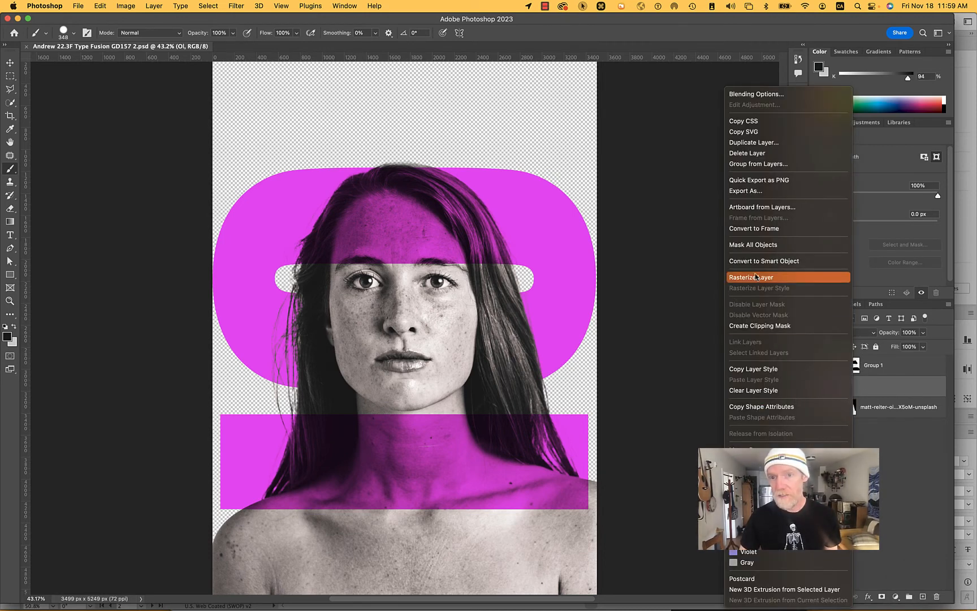
pyautogui.click(766, 146)
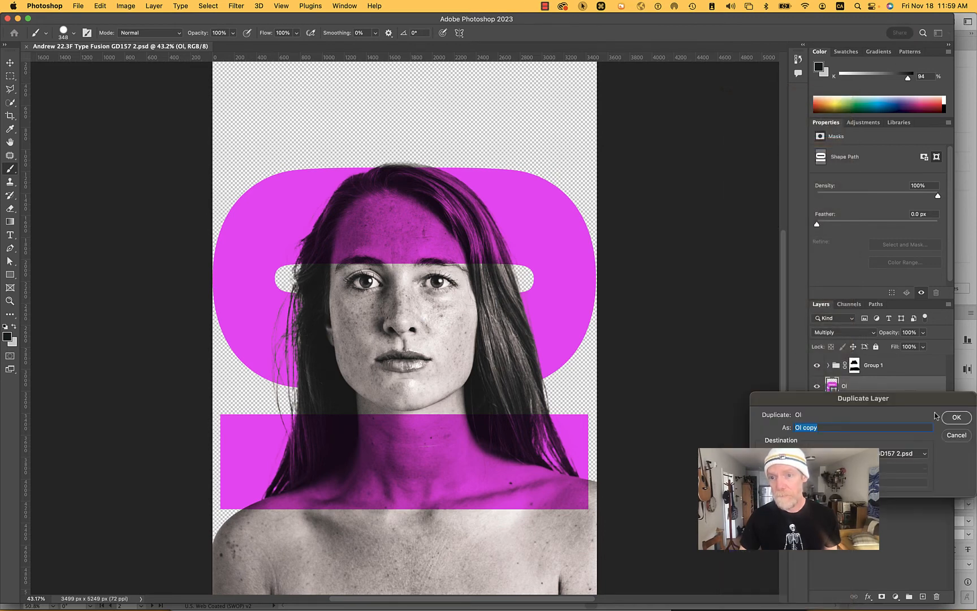
pyautogui.click(957, 418)
pyautogui.click(854, 411)
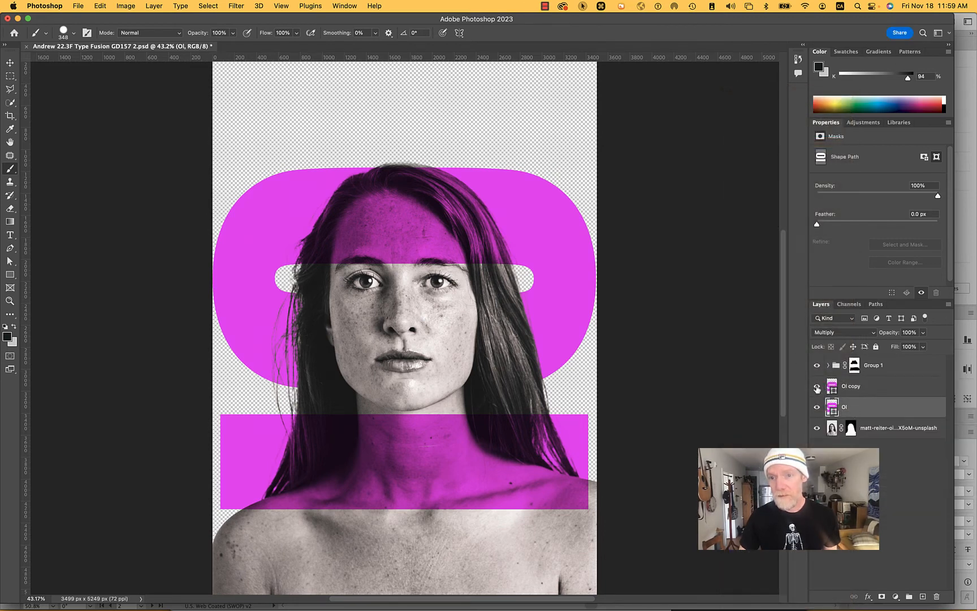
pyautogui.click(838, 387)
pyautogui.press('a')
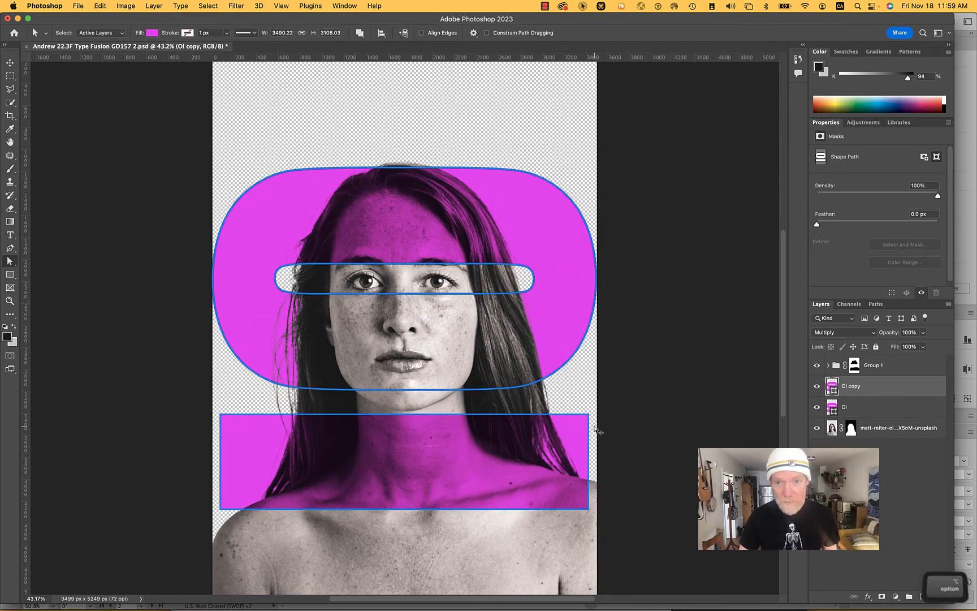
pyautogui.press('BackSpace')
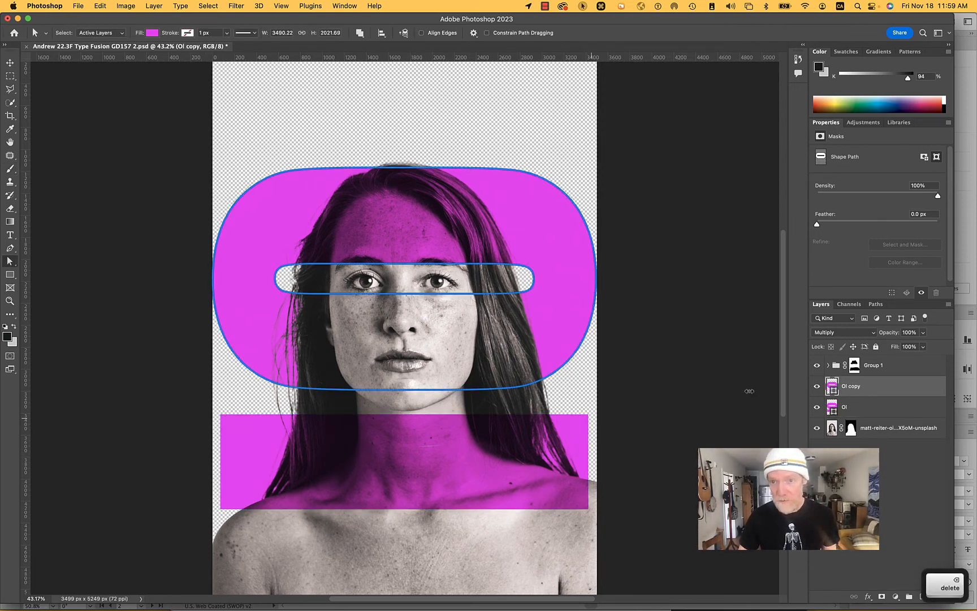
# - Delete the O's outer outline and inner counter from the original Ol layer, keeping only the bar across the neck
pyautogui.click(866, 408)
pyautogui.press('alt')
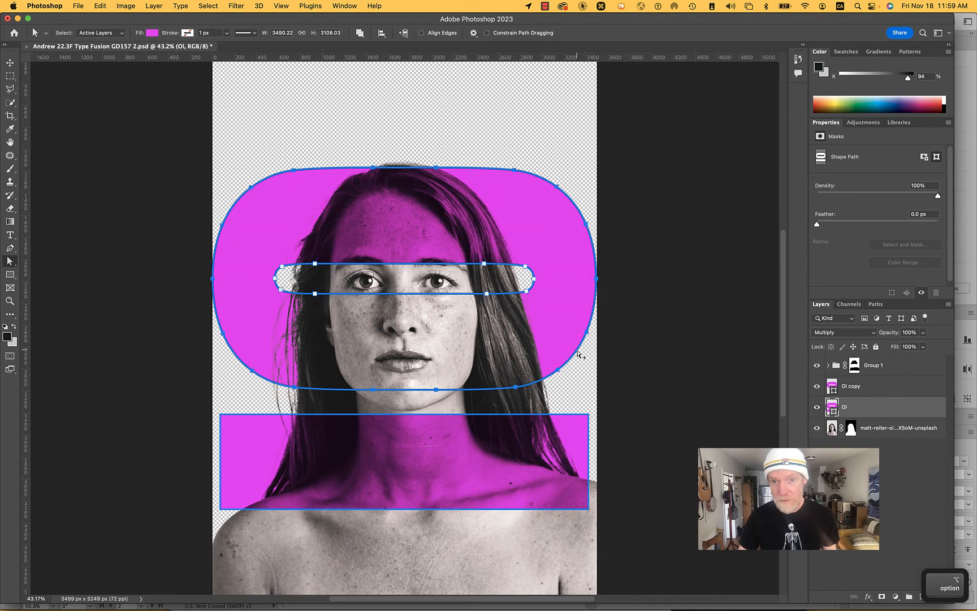
pyautogui.keyDown('alt'); pyautogui.click(579, 355); pyautogui.keyUp('alt')
pyautogui.press('BackSpace')
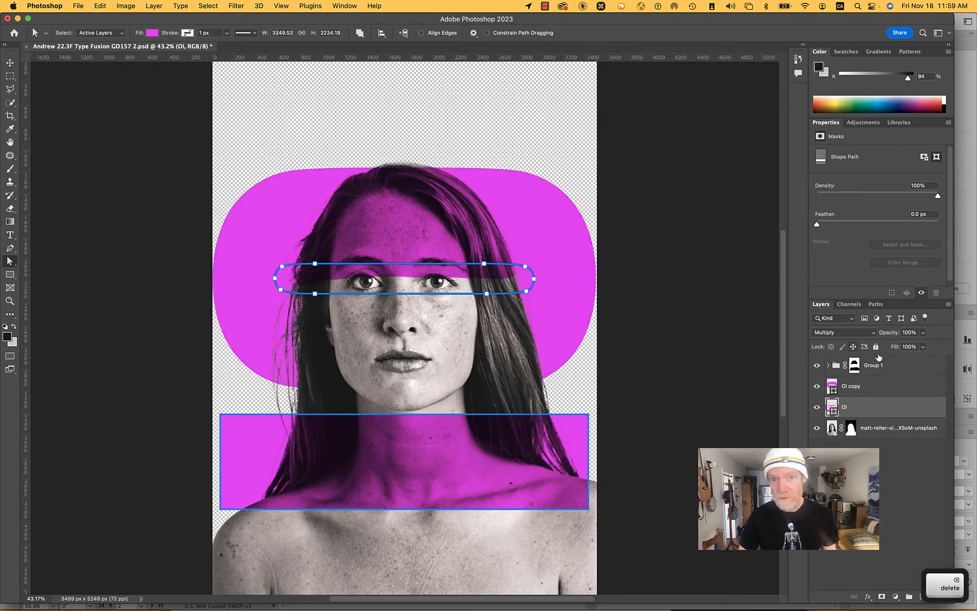
pyautogui.press('BackSpace')
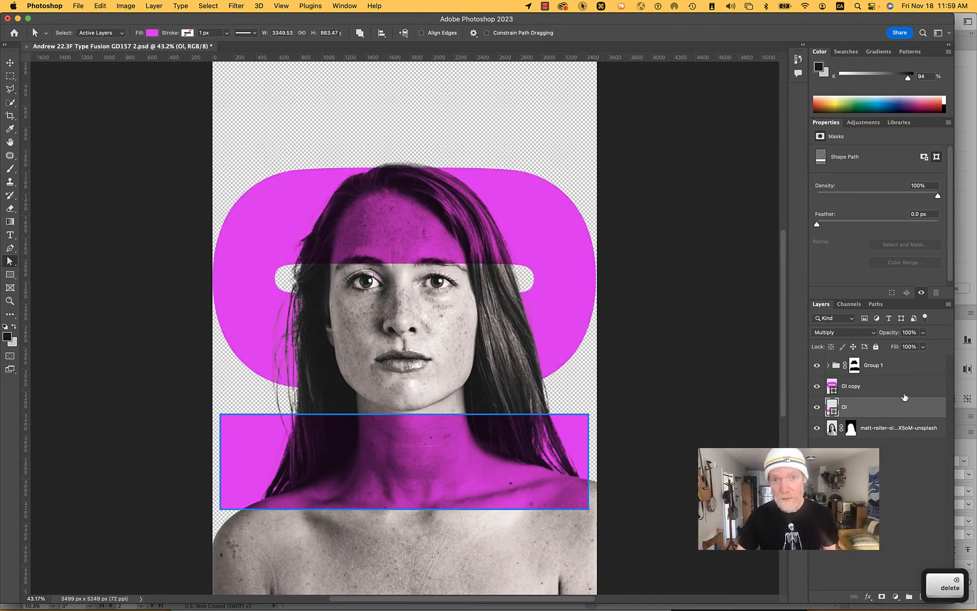
# - Change the fill color of the bar on the Ol layer to bright green, 00ff12
pyautogui.click(860, 391)
pyautogui.click(859, 415)
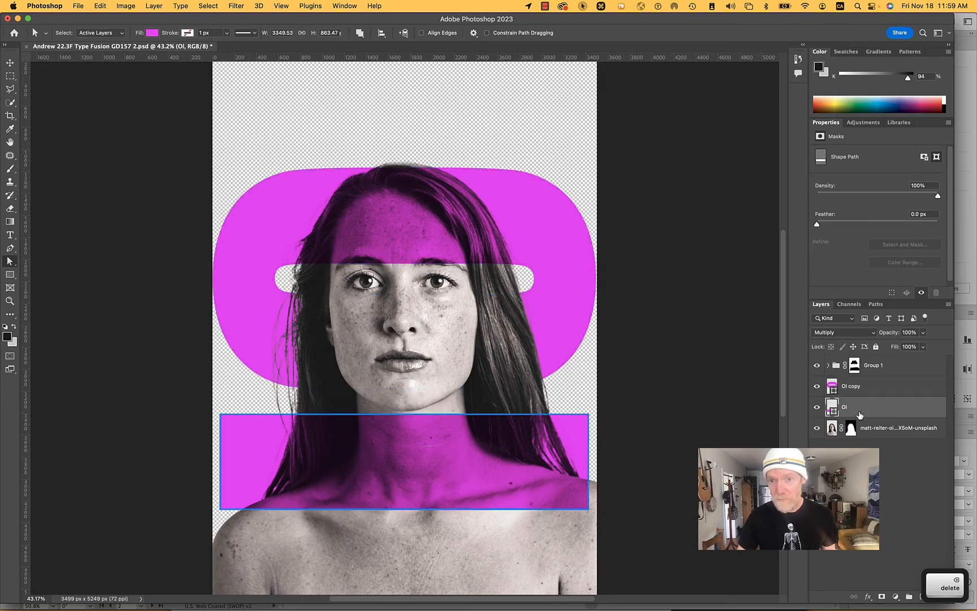
pyautogui.doubleClick(831, 407)
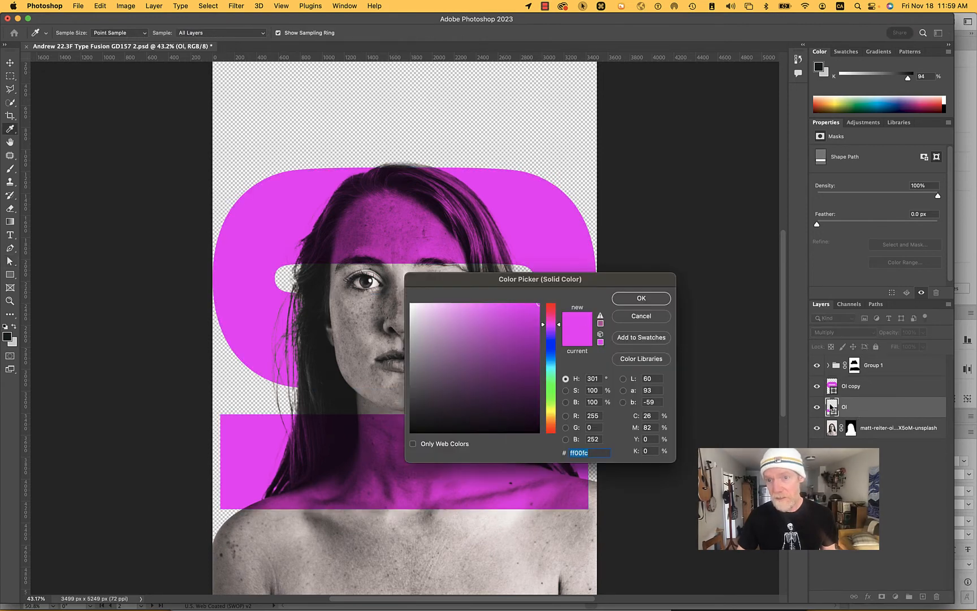
pyautogui.click(548, 398)
pyautogui.moveTo(548, 398); pyautogui.dragTo(550, 390)
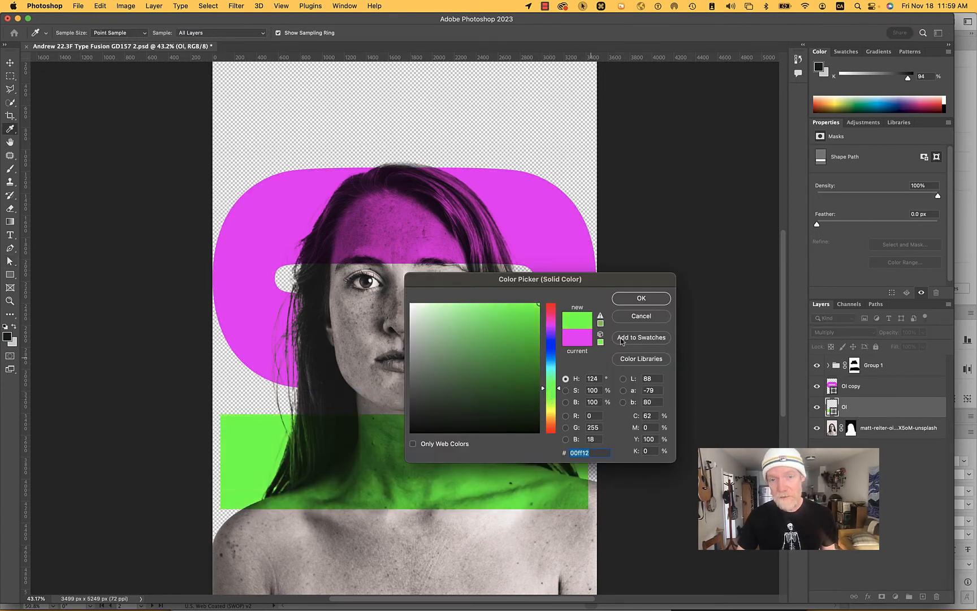
pyautogui.click(643, 304)
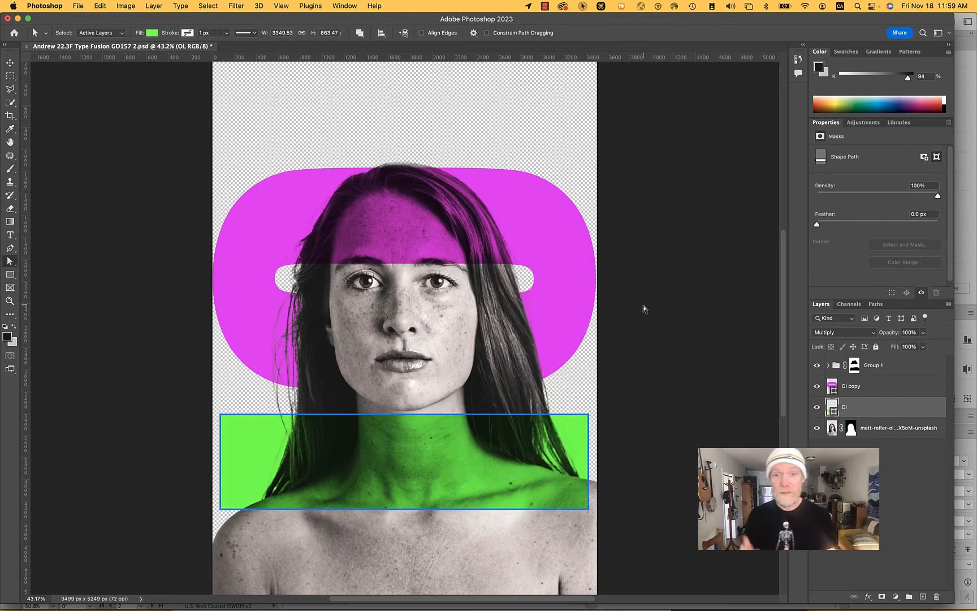
# - Slant the green bar's top edge by moving its upper-right corner point slightly below the original height, and save the document
pyautogui.click(617, 406)
pyautogui.click(589, 419)
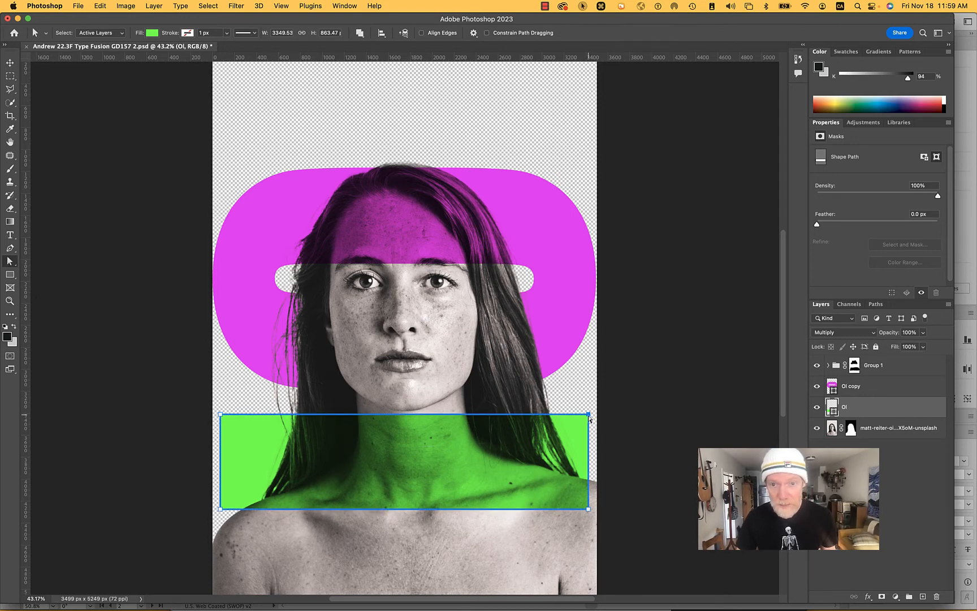
pyautogui.moveTo(589, 418); pyautogui.dragTo(589, 392)
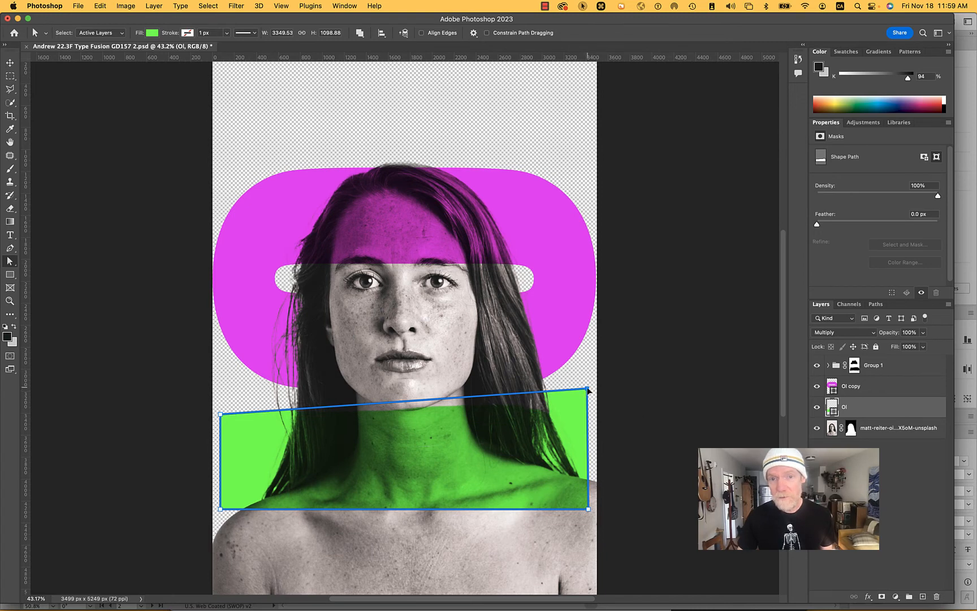
pyautogui.moveTo(588, 390); pyautogui.dragTo(591, 433)
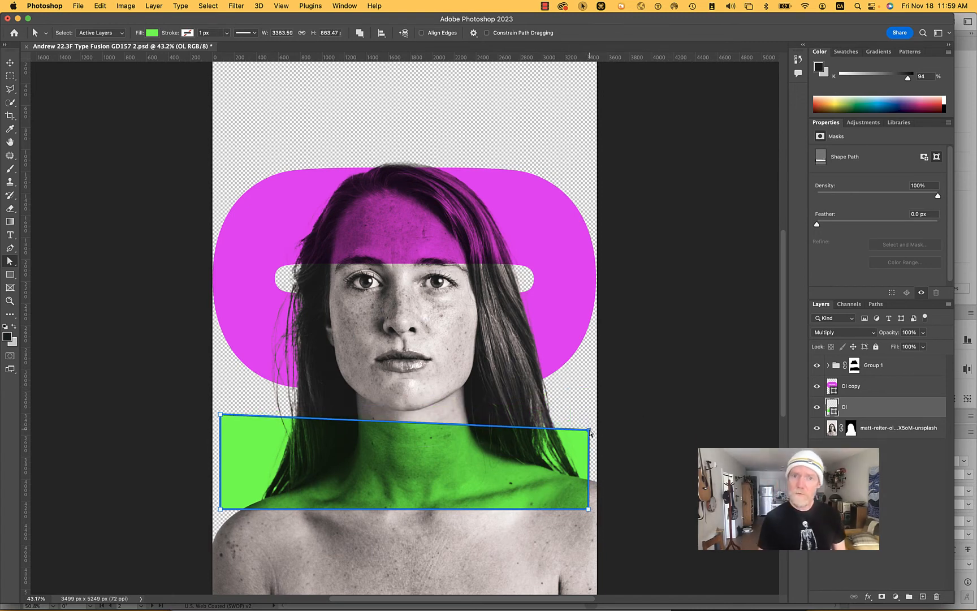
pyautogui.press('super+s')
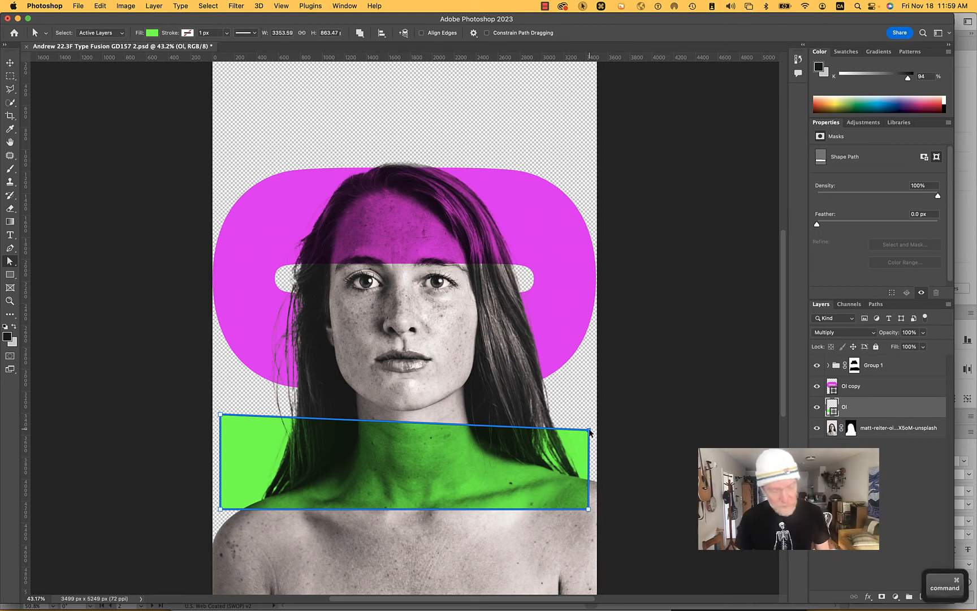
# - Switch to Illustrator and start placing a file in the Ex11 Typesetting document
pyautogui.press('super+Tab')
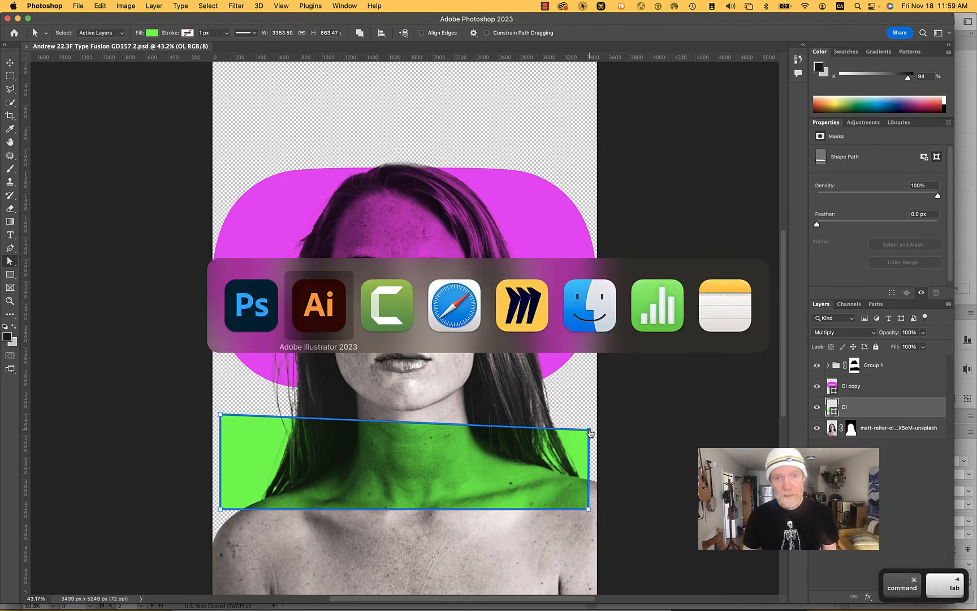
pyautogui.press('super+Tab')
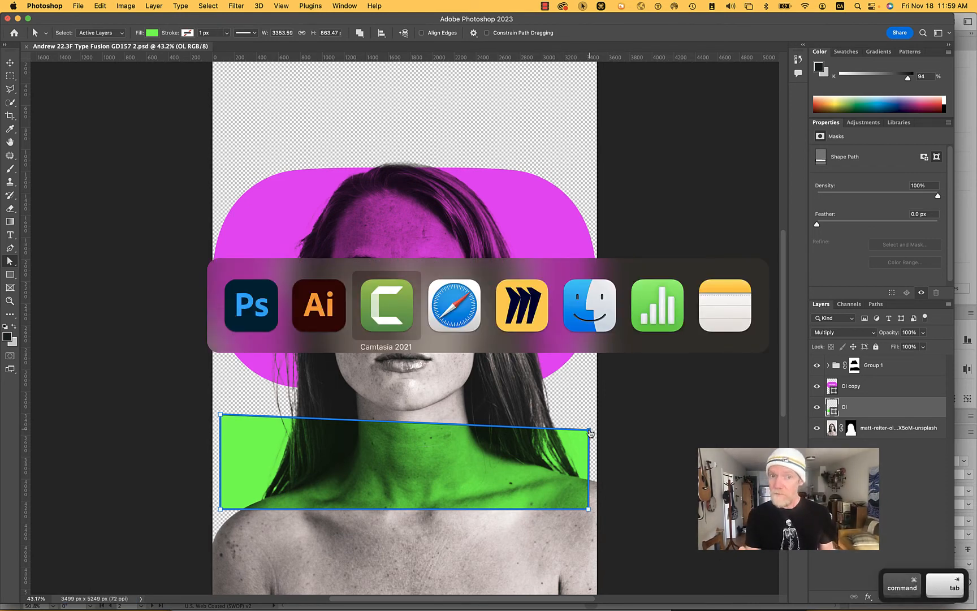
pyautogui.press('shift+super+Tab')
pyautogui.press('shift+super+Tab')
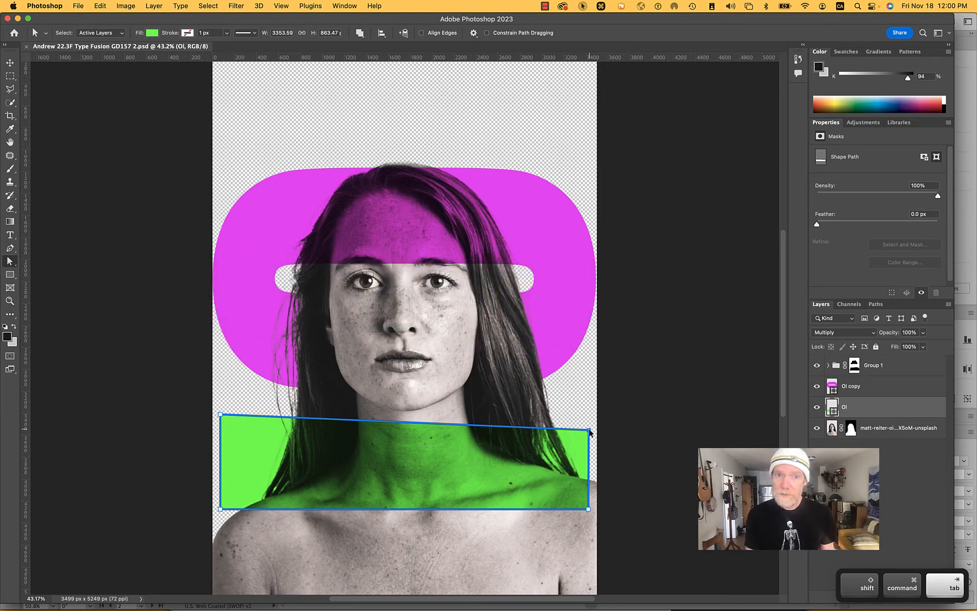
pyautogui.press('super+Tab')
pyautogui.press('super+Tab')
pyautogui.press('shift+super+Tab')
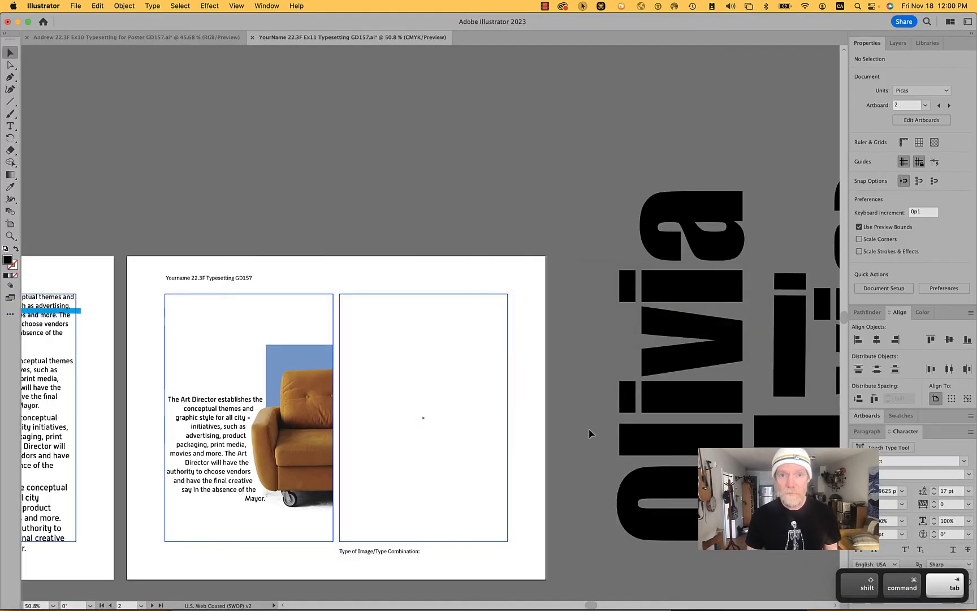
pyautogui.click(73, 7)
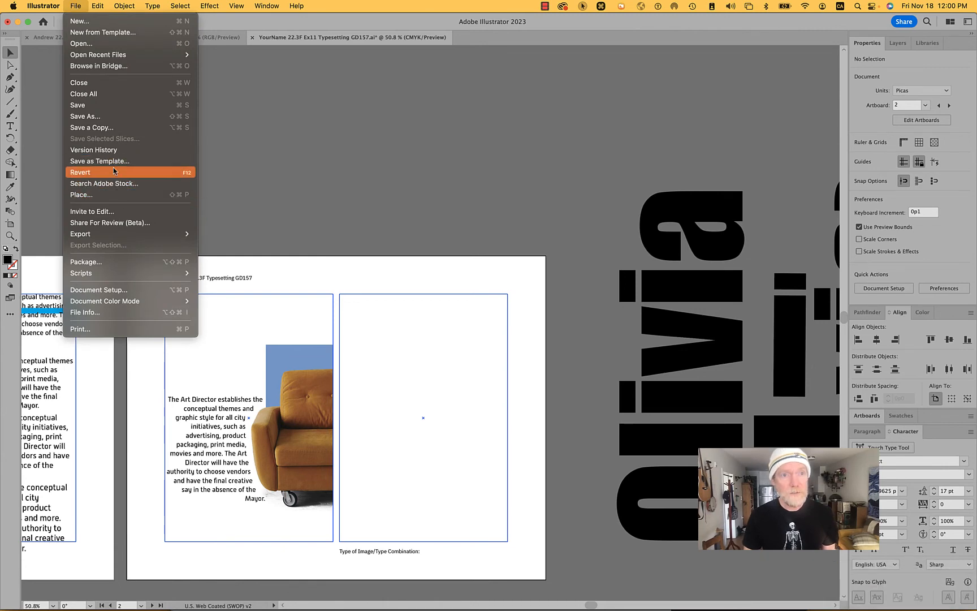
pyautogui.click(116, 197)
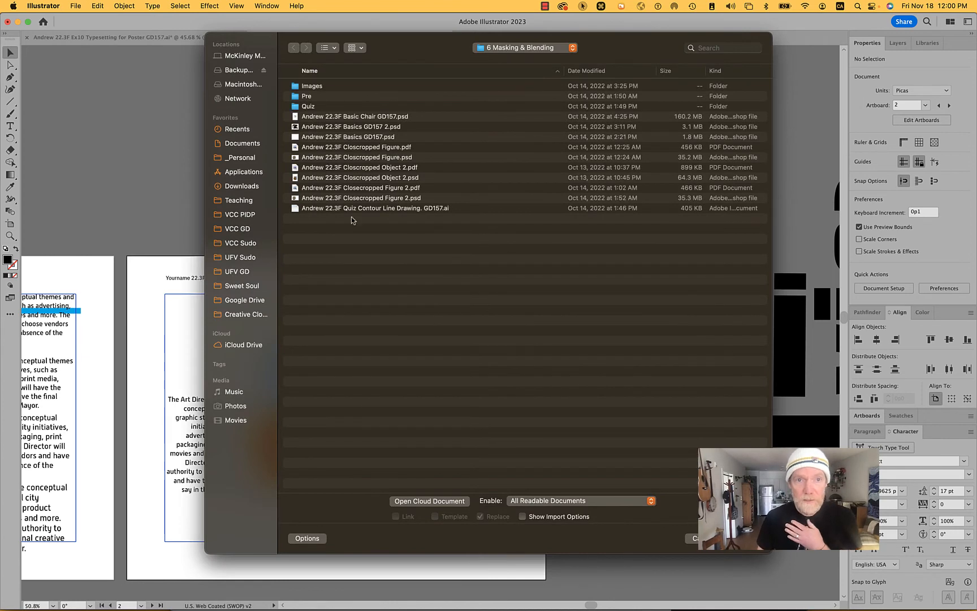
# - Preview the Photoshop and PDF files in the 6 Masking & Blending folder, looking for the type fusion image
pyautogui.click(389, 158)
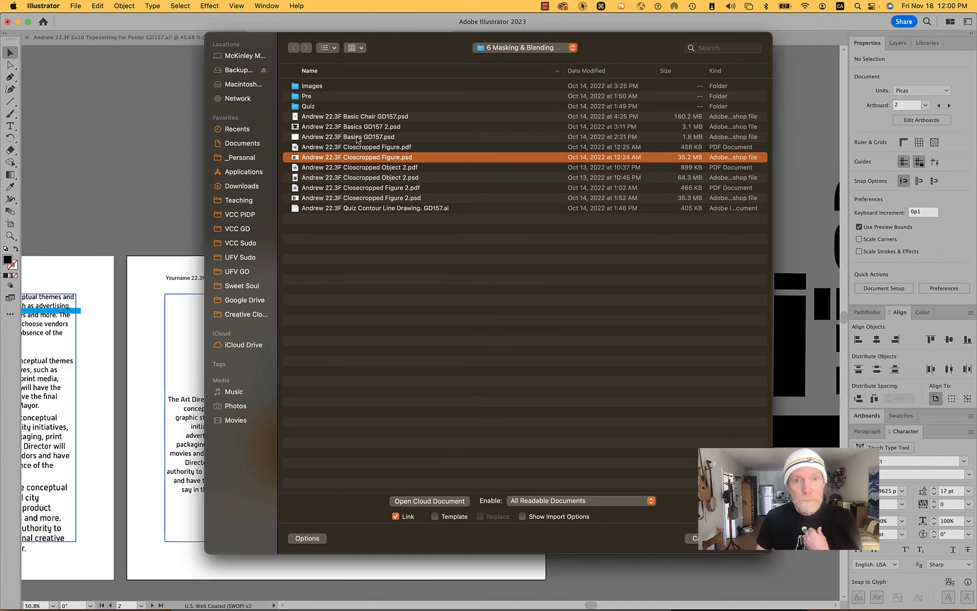
pyautogui.press('space')
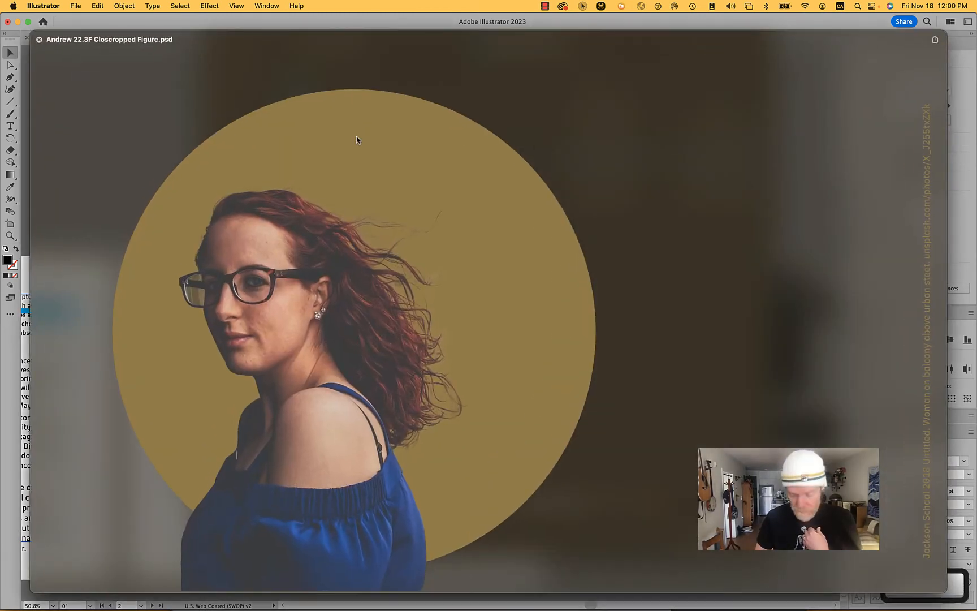
pyautogui.press('Up')
pyautogui.press('Up')
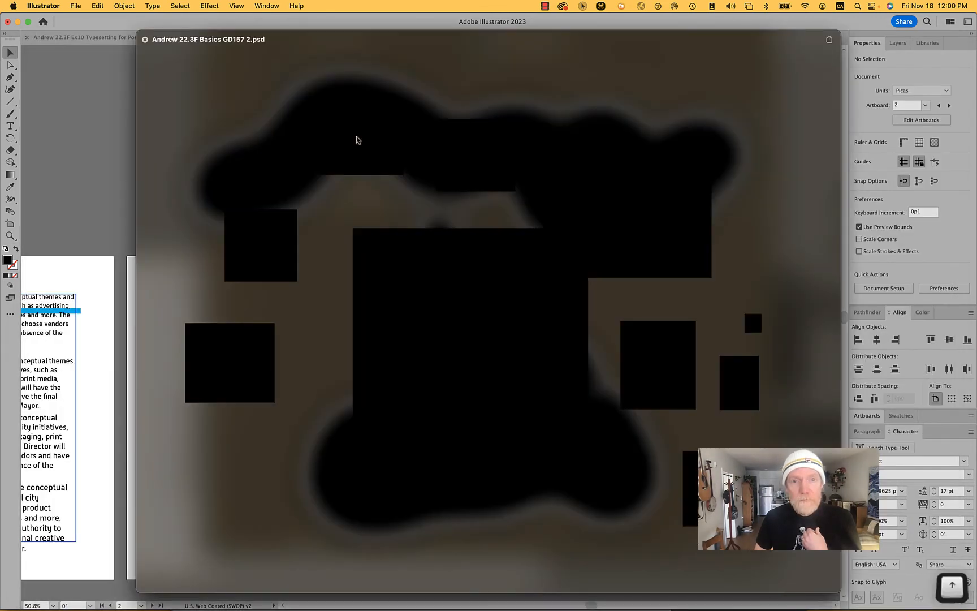
pyautogui.press('Up')
pyautogui.press('Up')
pyautogui.press('Down')
pyautogui.press('Down')
pyautogui.press('Down')
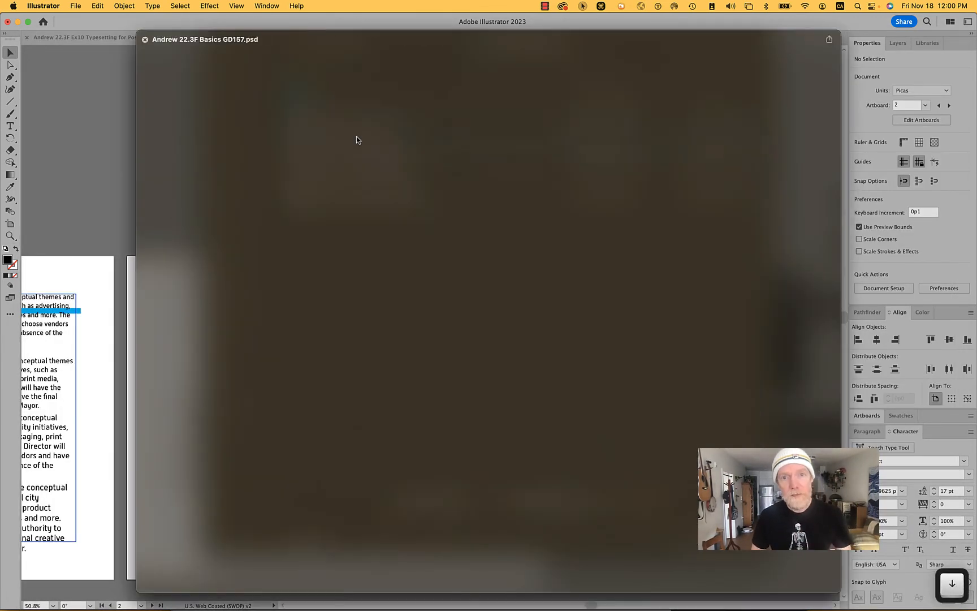
pyautogui.press('Down')
pyautogui.press('Down')
pyautogui.press('Down')
pyautogui.press('Down')
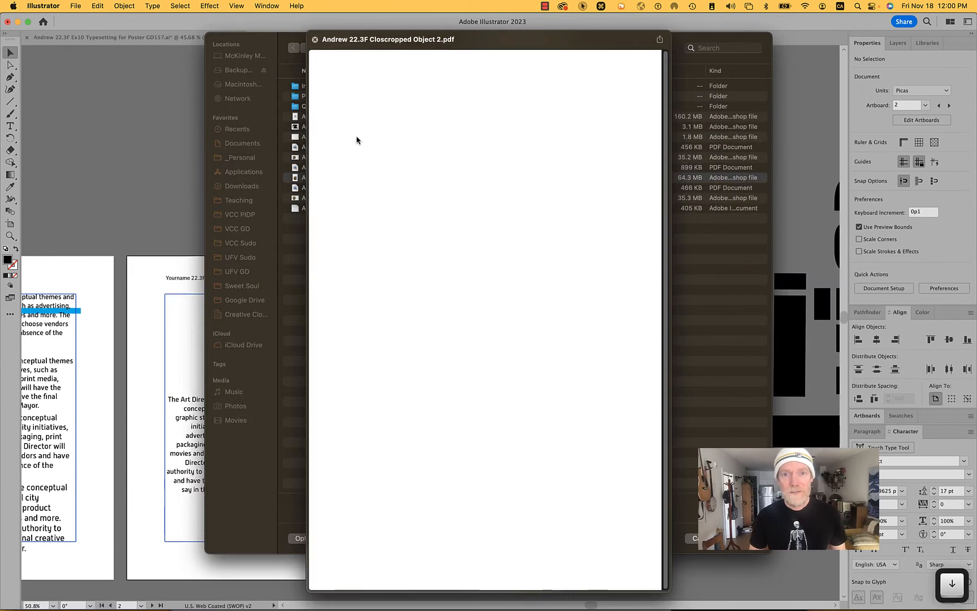
pyautogui.press('space')
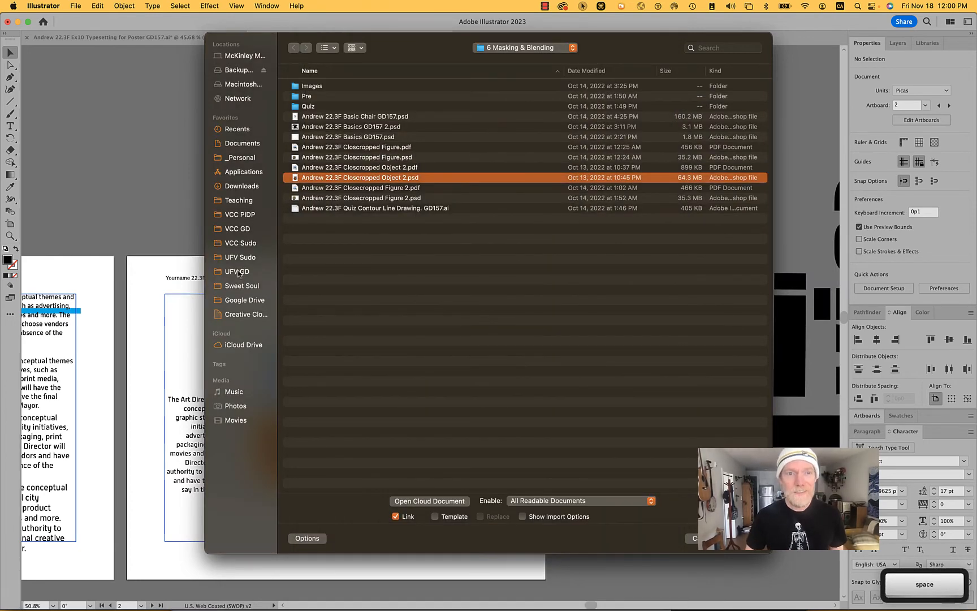
# - Switch to Photoshop, reveal the Type Fusion GD157 2 document in Finder to check its folder, and return to Illustrator
pyautogui.press('super+Tab')
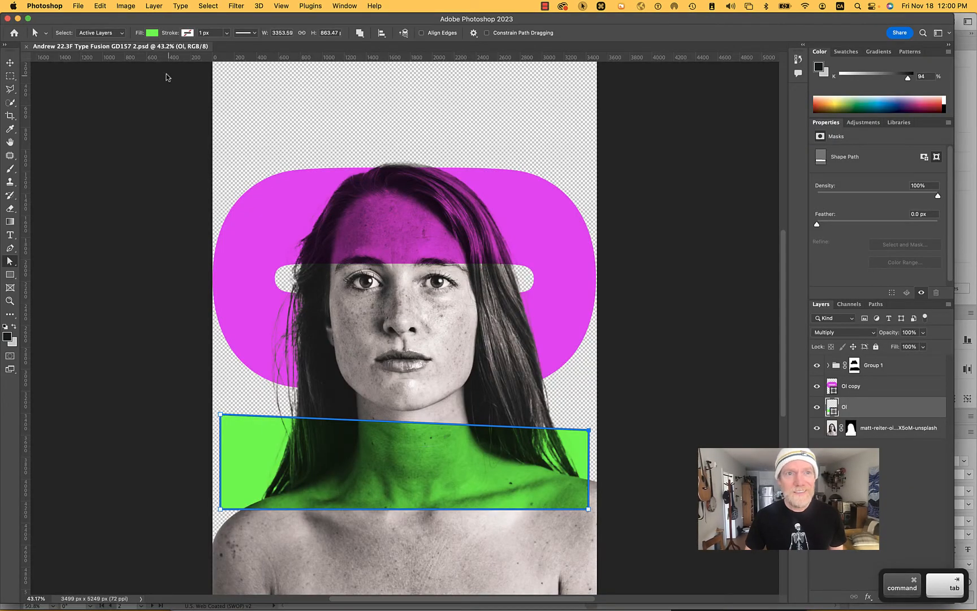
pyautogui.rightClick(110, 46)
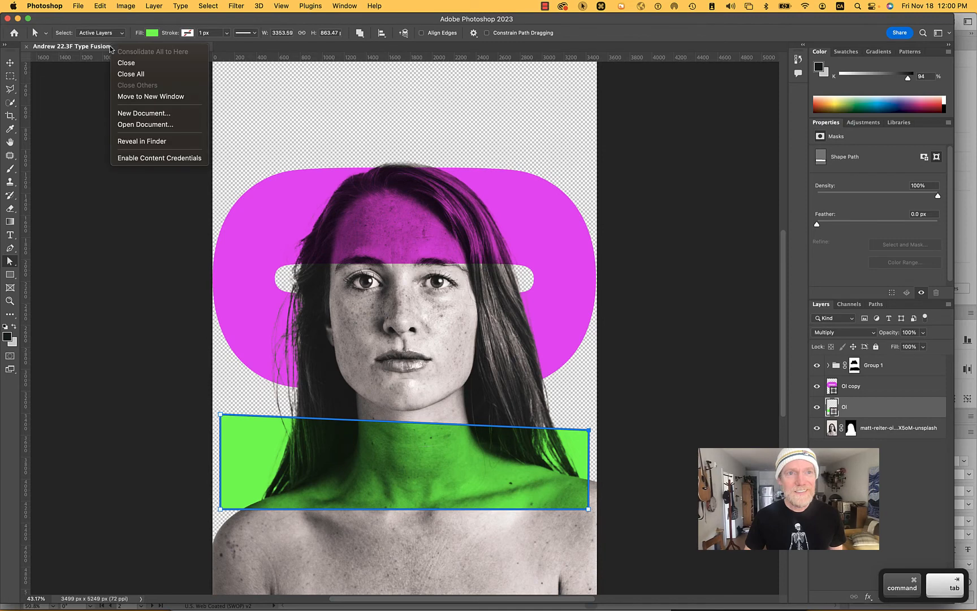
pyautogui.click(140, 140)
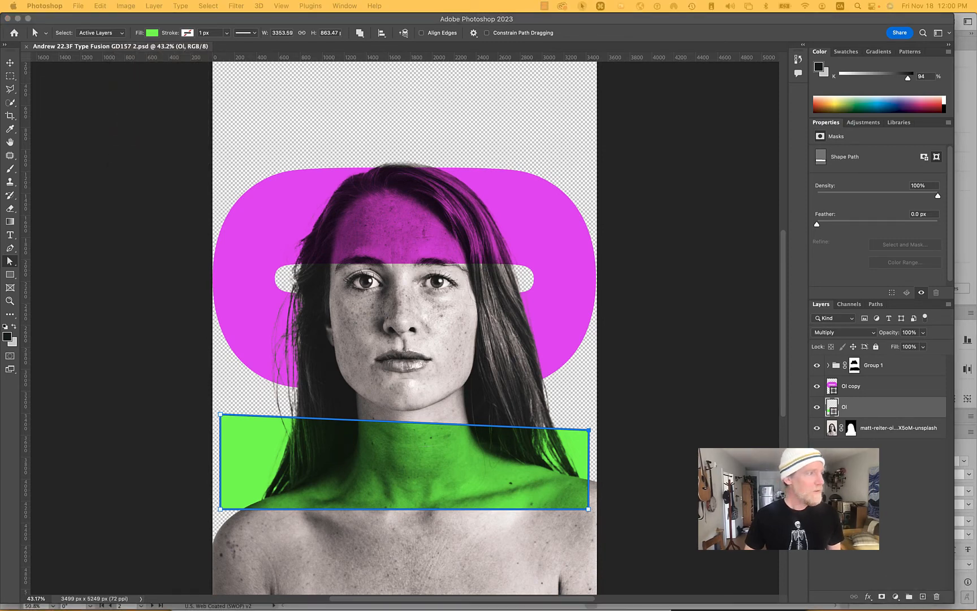
pyautogui.press('super+Tab')
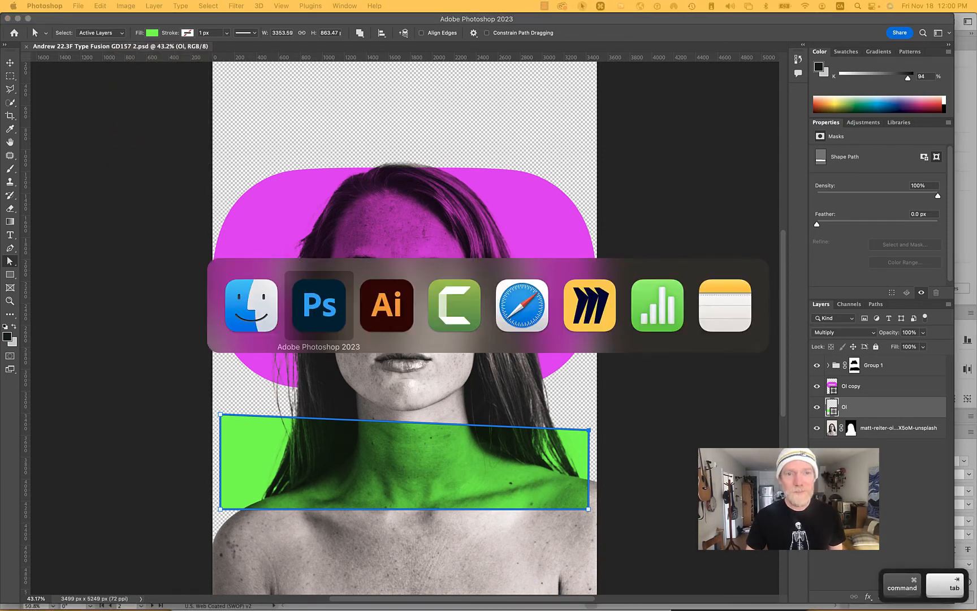
pyautogui.press('super+Tab')
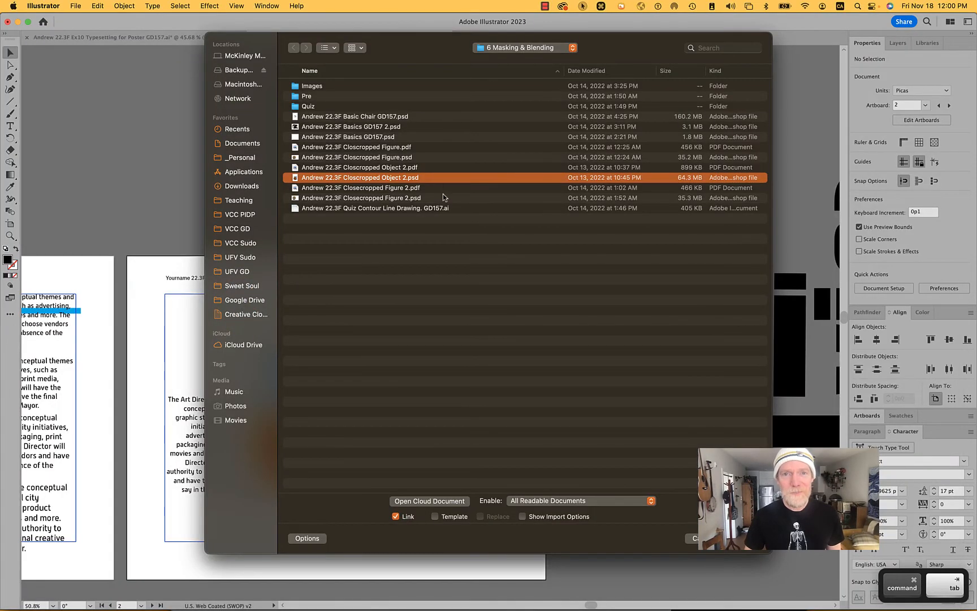
# - Go up to the Exercises folder and open its 11 Type folder as the source for the file being placed
pyautogui.click(527, 50)
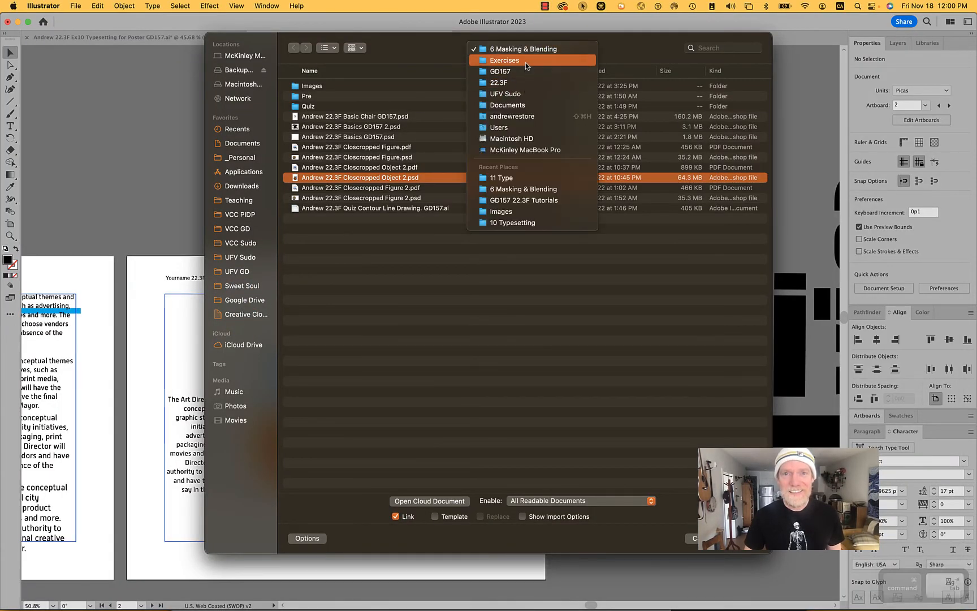
pyautogui.click(526, 61)
pyautogui.doubleClick(322, 159)
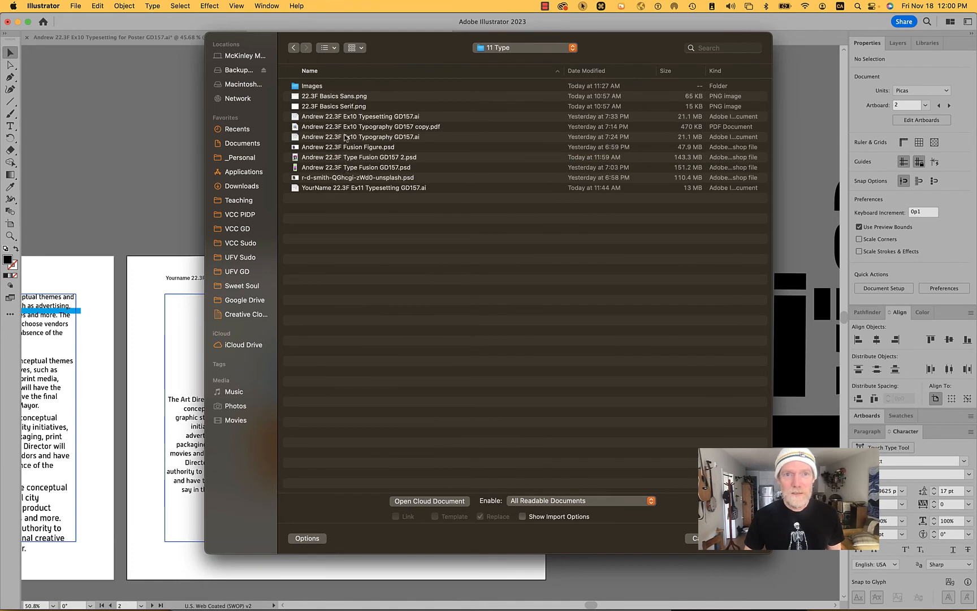
# - Place the Type Fusion Photoshop file as a linked image in the empty frame beside the sofa layout
pyautogui.click(354, 168)
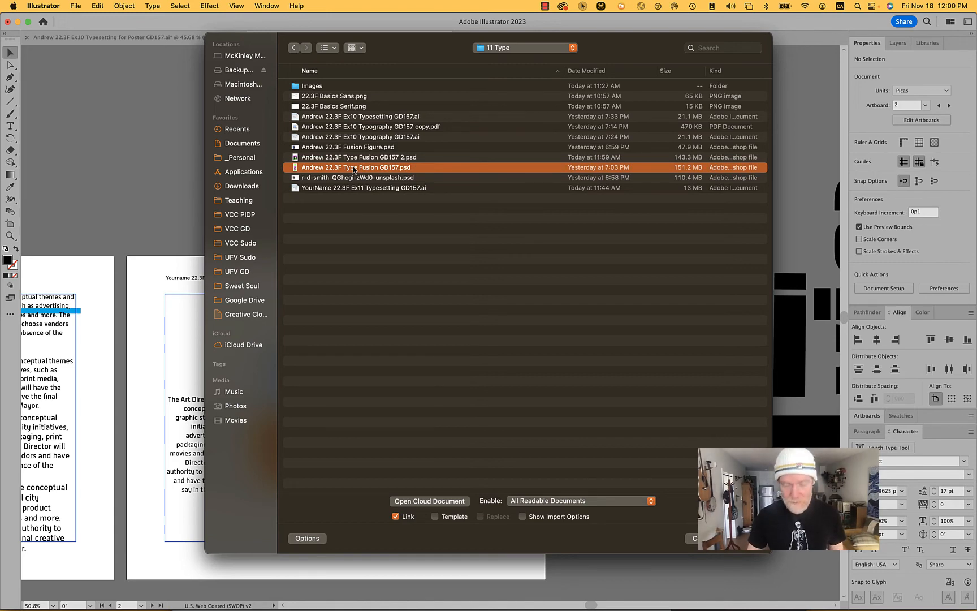
pyautogui.press('space')
pyautogui.press('Return')
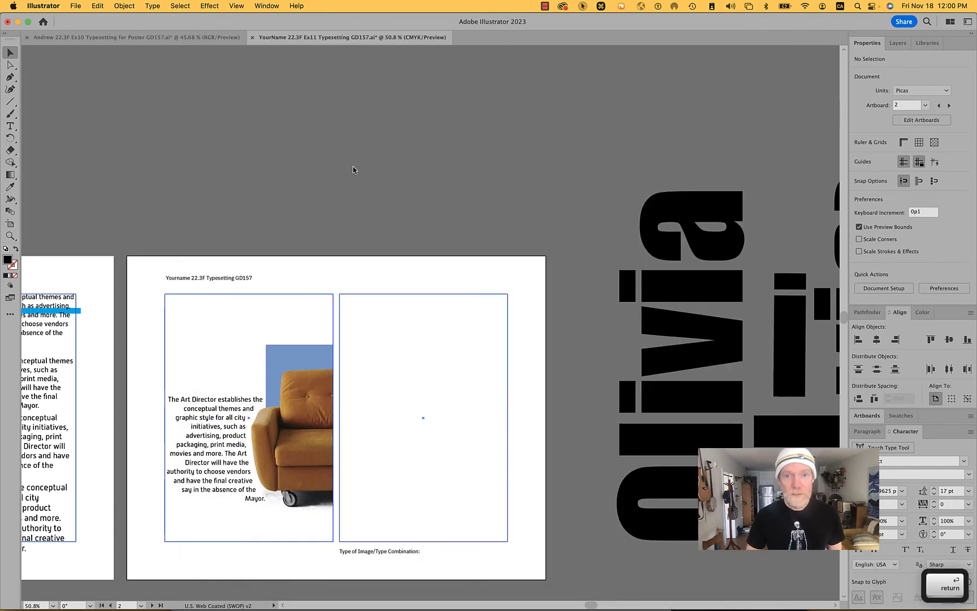
pyautogui.click(396, 318)
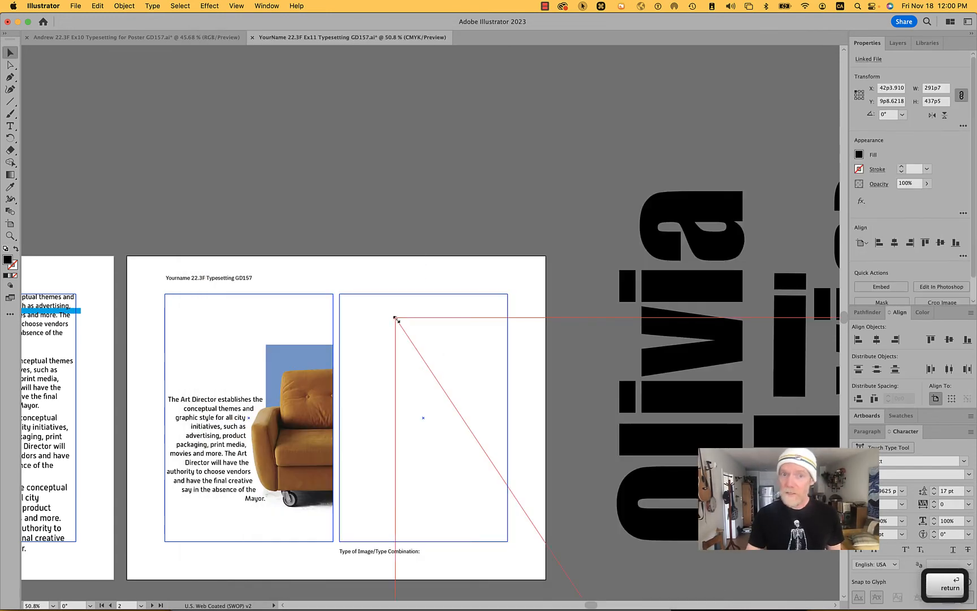
pyautogui.moveTo(398, 340); pyautogui.dragTo(377, 324)
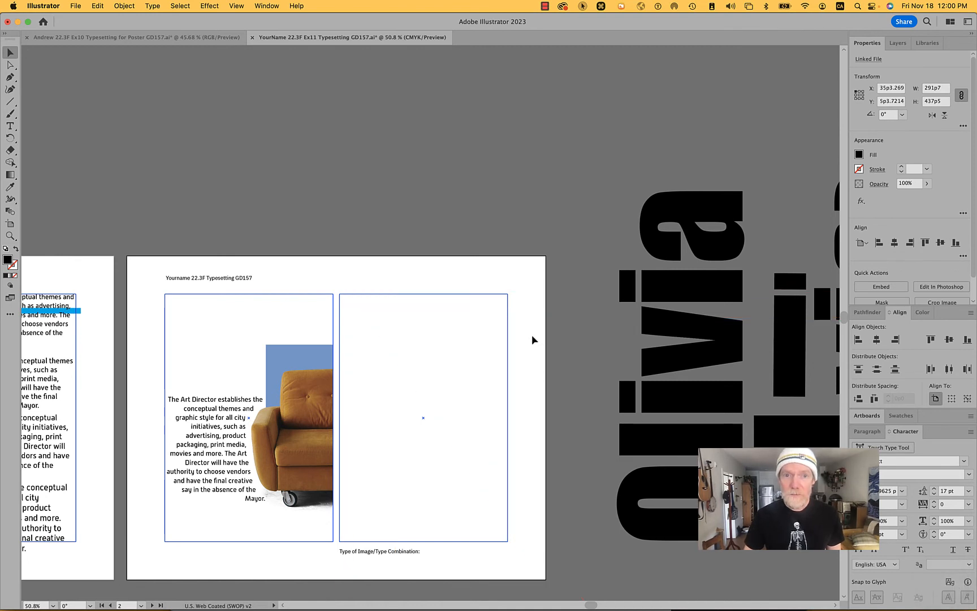
pyautogui.moveTo(532, 337); pyautogui.dragTo(532, 337)
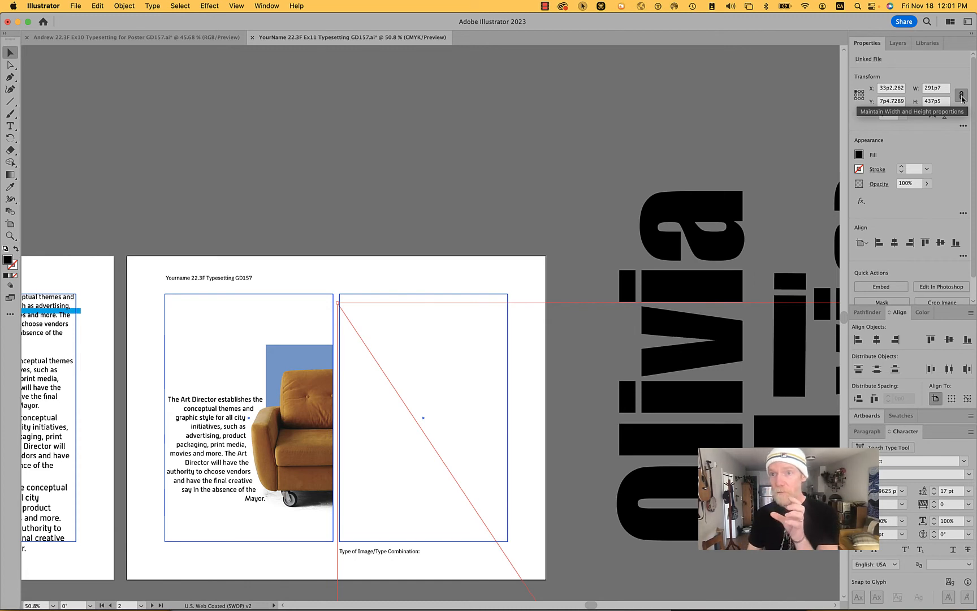
# - Scale the placed portrait proportionally to a width of 26p6 and move it to line up with its frame
pyautogui.click(927, 88)
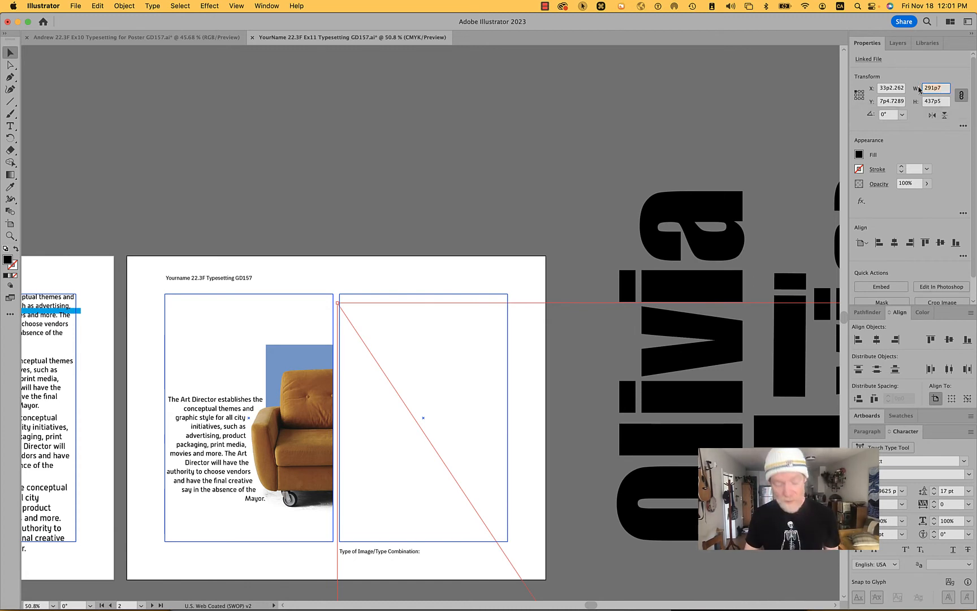
pyautogui.write('26p6')
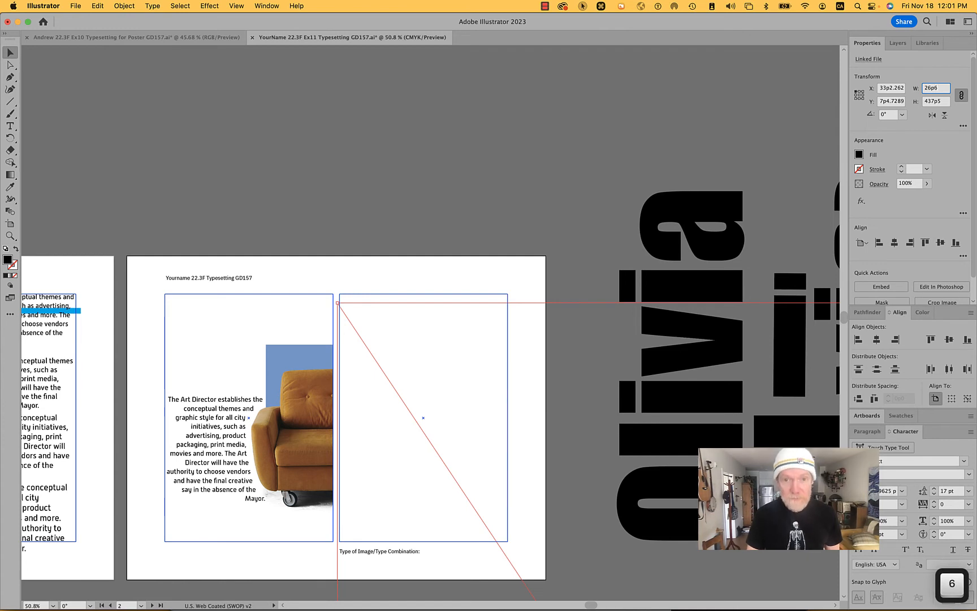
pyautogui.press('Tab')
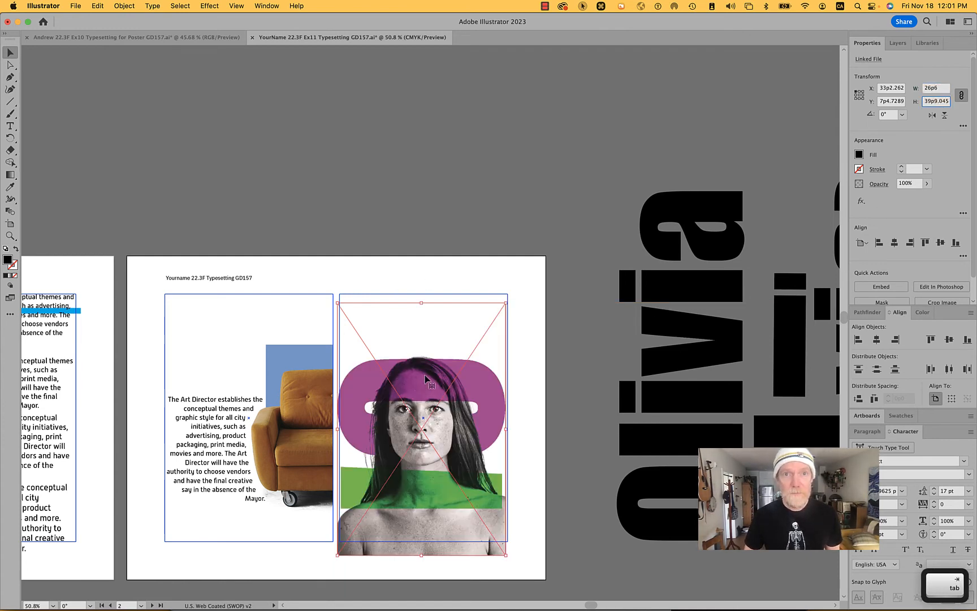
pyautogui.moveTo(423, 375); pyautogui.dragTo(424, 360)
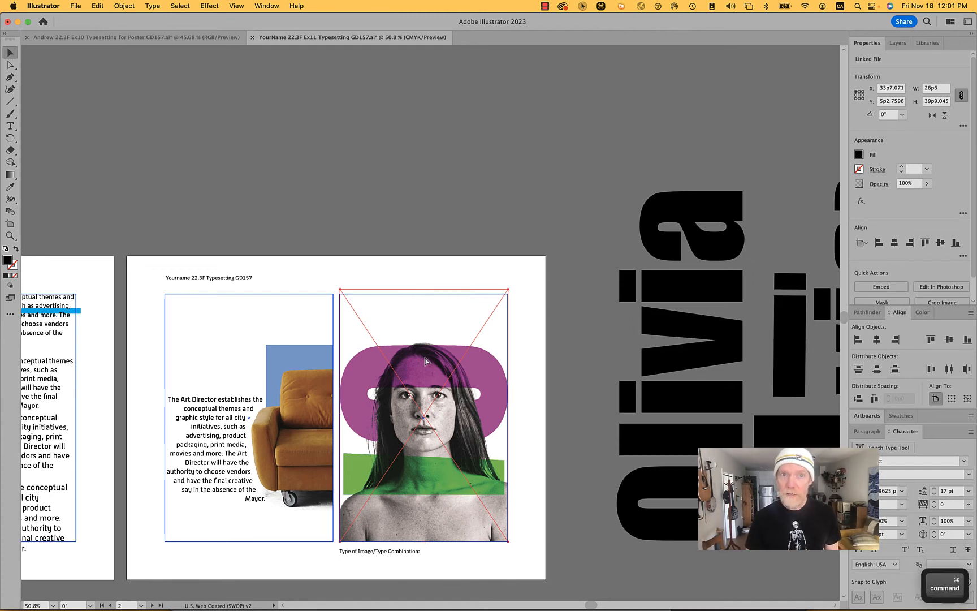
# - Compare the image's colors with the original in Photoshop, and convert the Illustrator document to RGB color mode
pyautogui.press('super+Tab')
pyautogui.press('super+Tab')
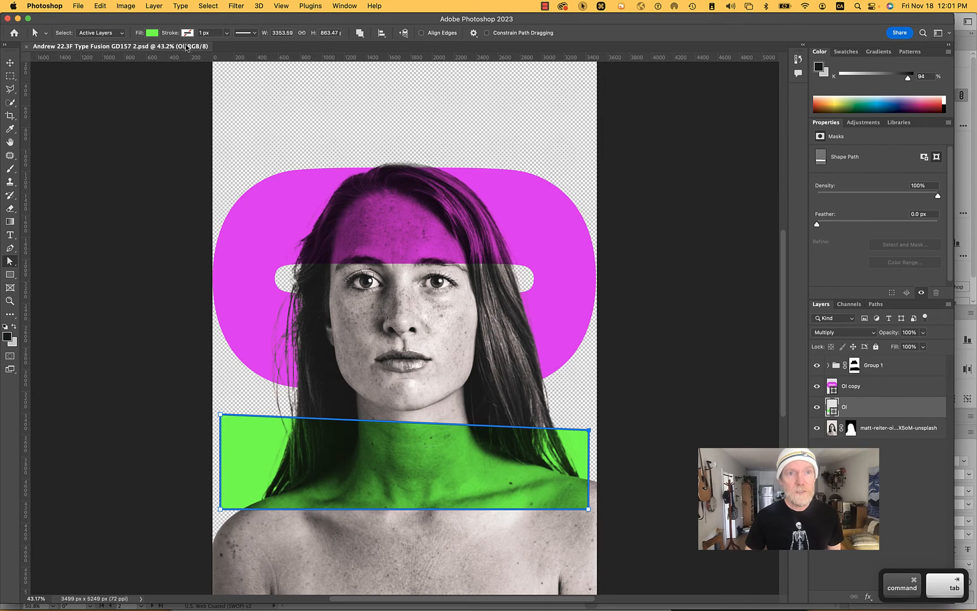
pyautogui.press('super+Tab')
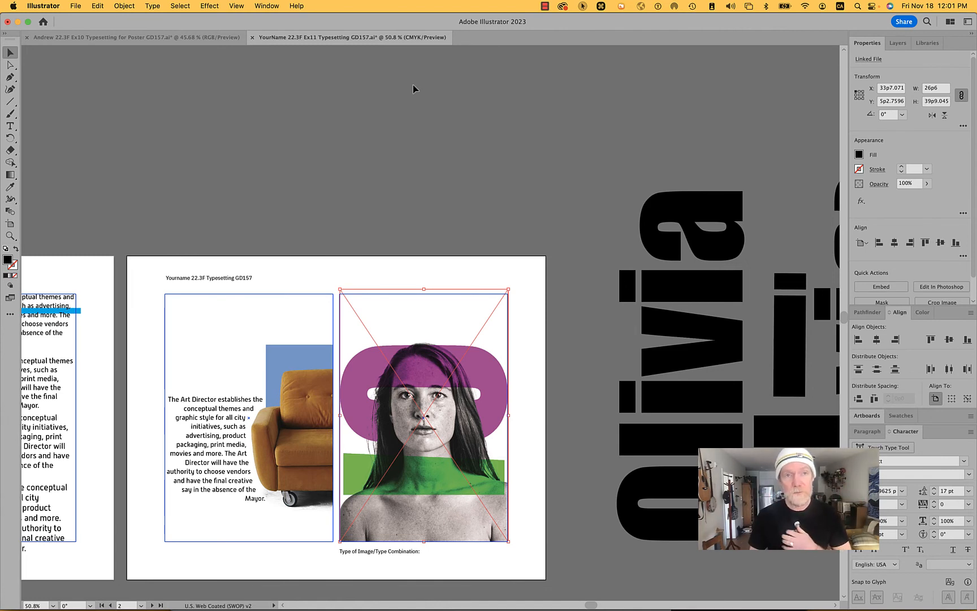
pyautogui.click(75, 6)
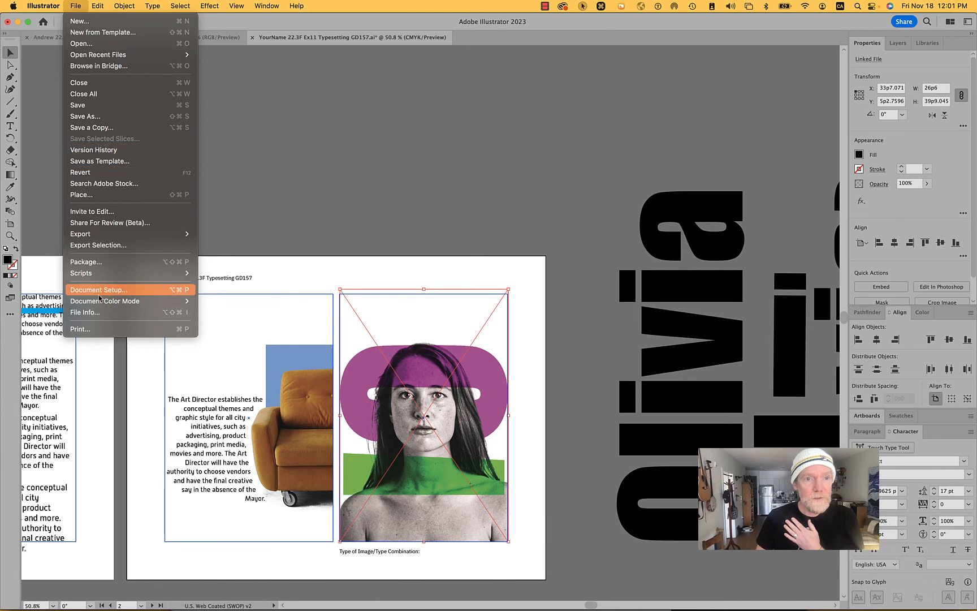
pyautogui.moveTo(101, 301)
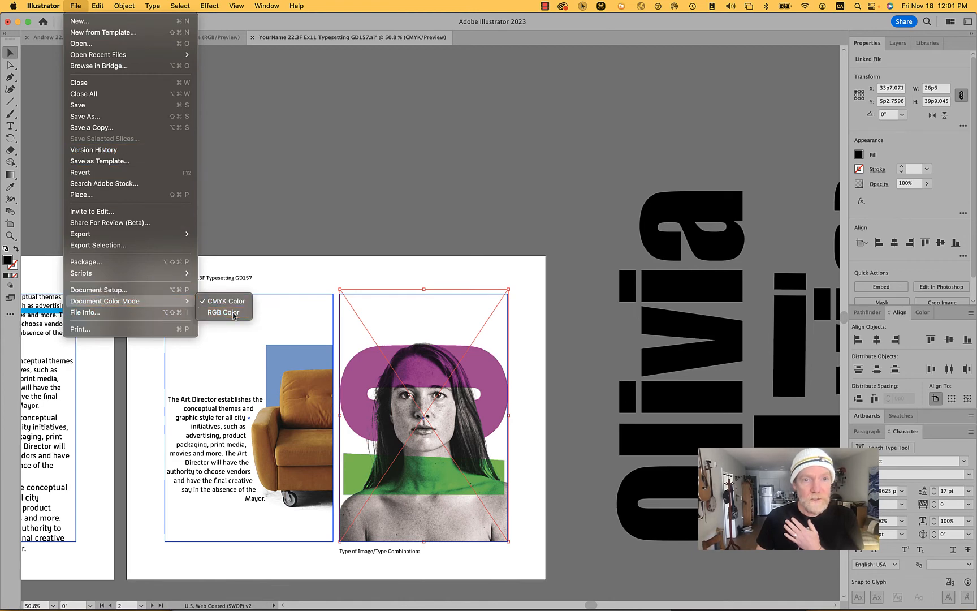
pyautogui.click(223, 312)
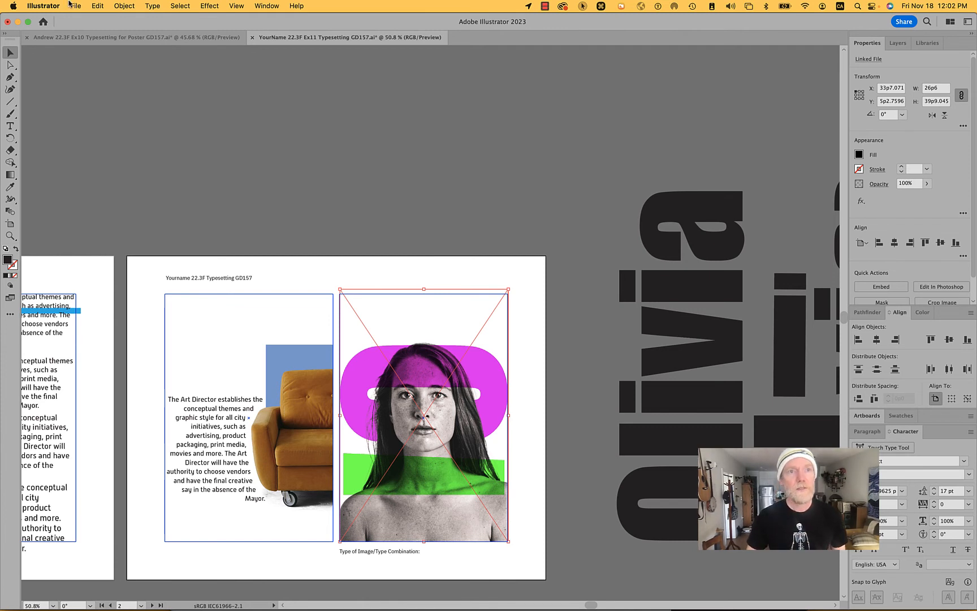
# - Save the Ex11 Typesetting document and try to save a copy of it
pyautogui.click(76, 6)
pyautogui.click(102, 116)
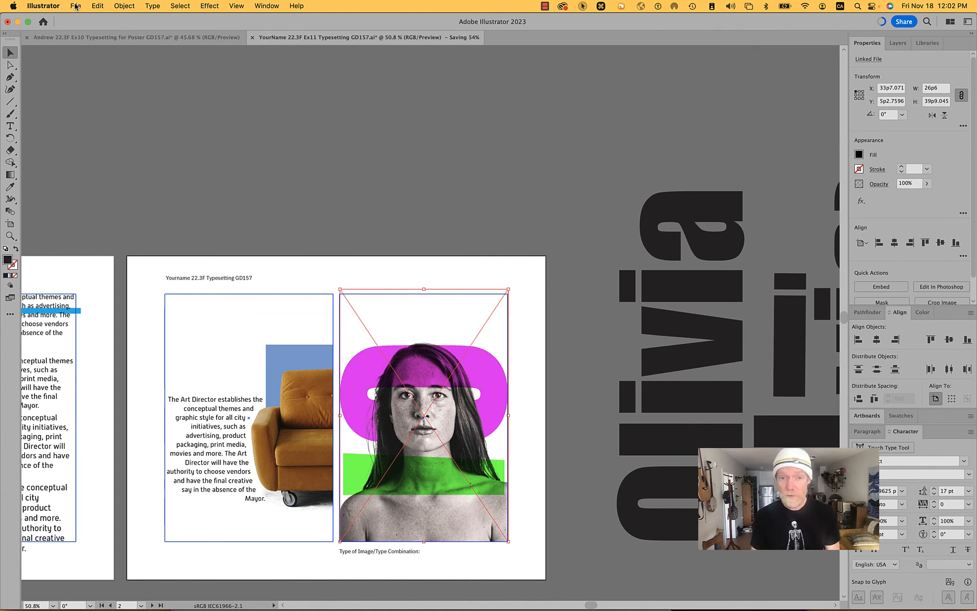
pyautogui.click(76, 7)
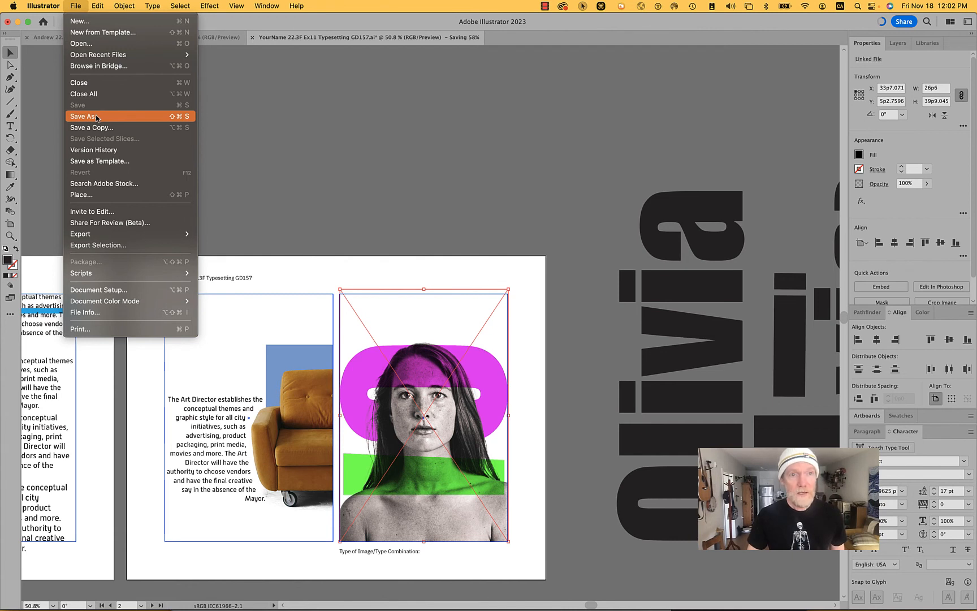
pyautogui.click(98, 127)
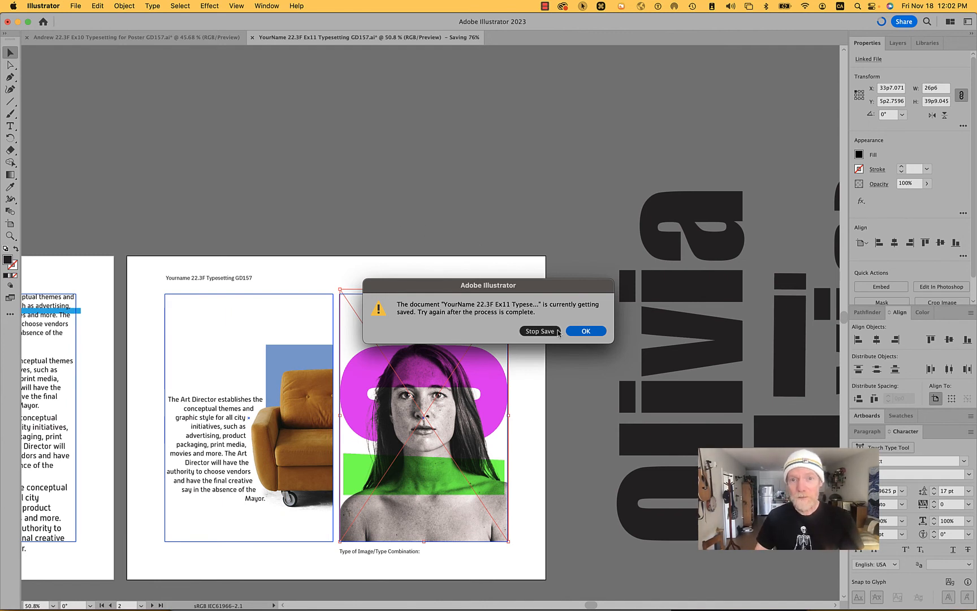
pyautogui.click(552, 331)
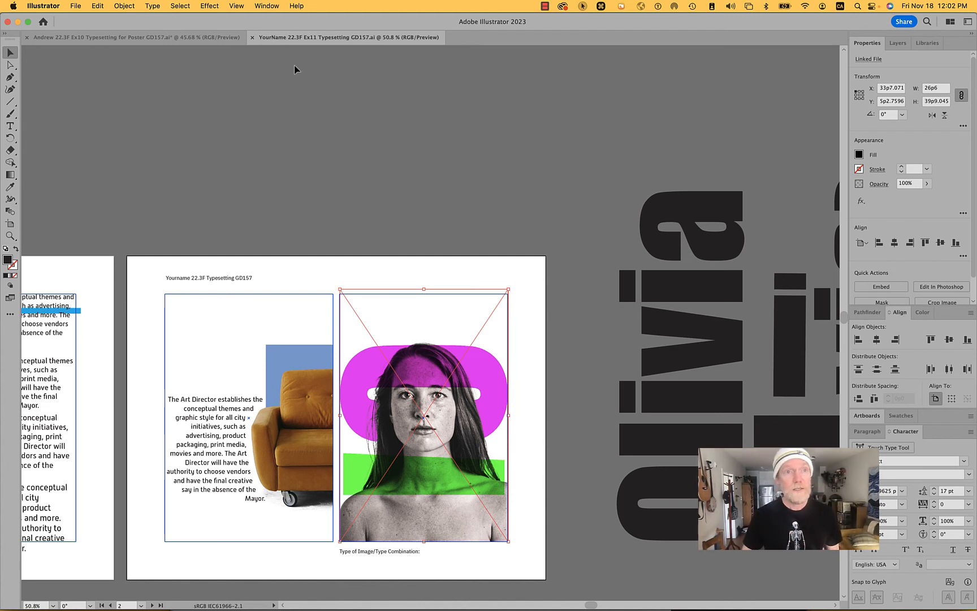
# - Start saving a copy of the document in the 11 Type folder with the Adobe PDF format
pyautogui.click(73, 6)
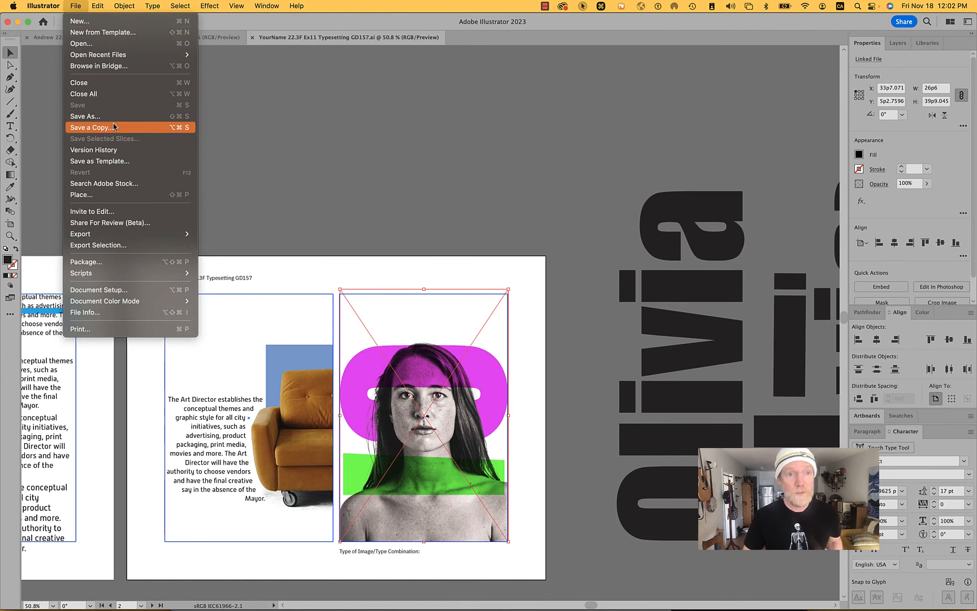
pyautogui.moveTo(120, 237)
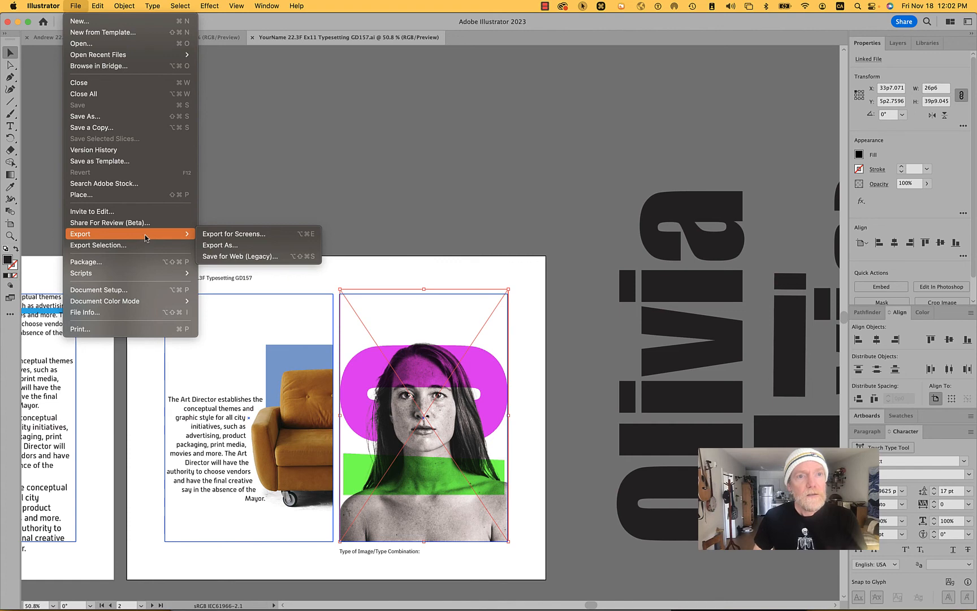
pyautogui.click(125, 129)
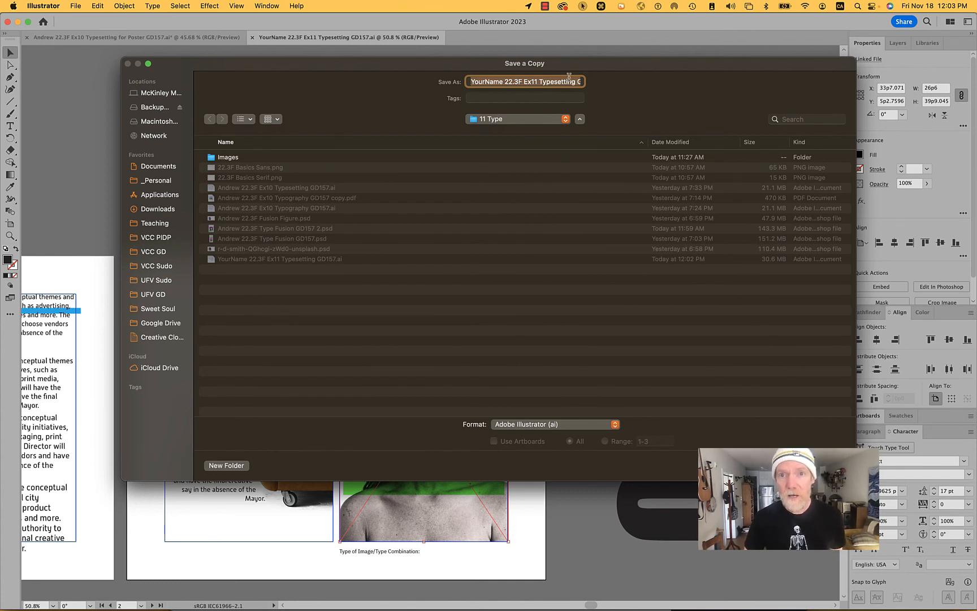
pyautogui.click(565, 423)
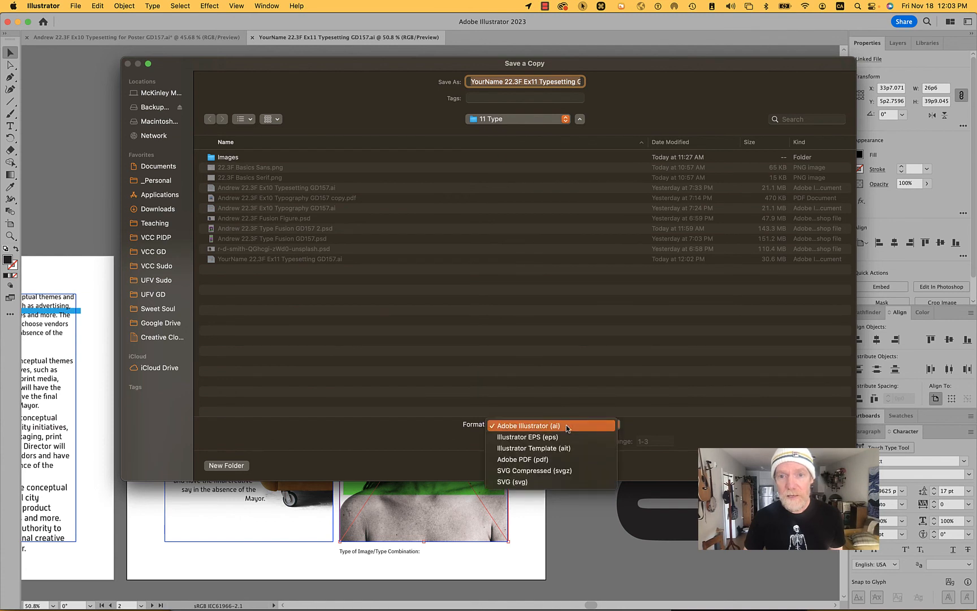
pyautogui.click(566, 456)
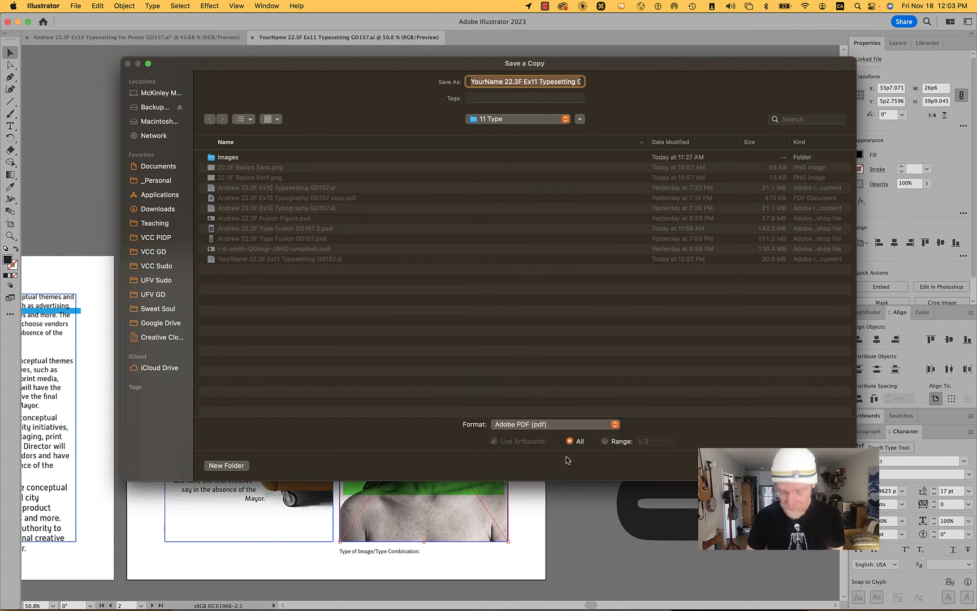
# - Remove the word "copy" from the end of the PDF's file name and accept the name
pyautogui.press('Right')
pyautogui.press('Left')
pyautogui.press('Left')
pyautogui.press('Left')
pyautogui.press('Left')
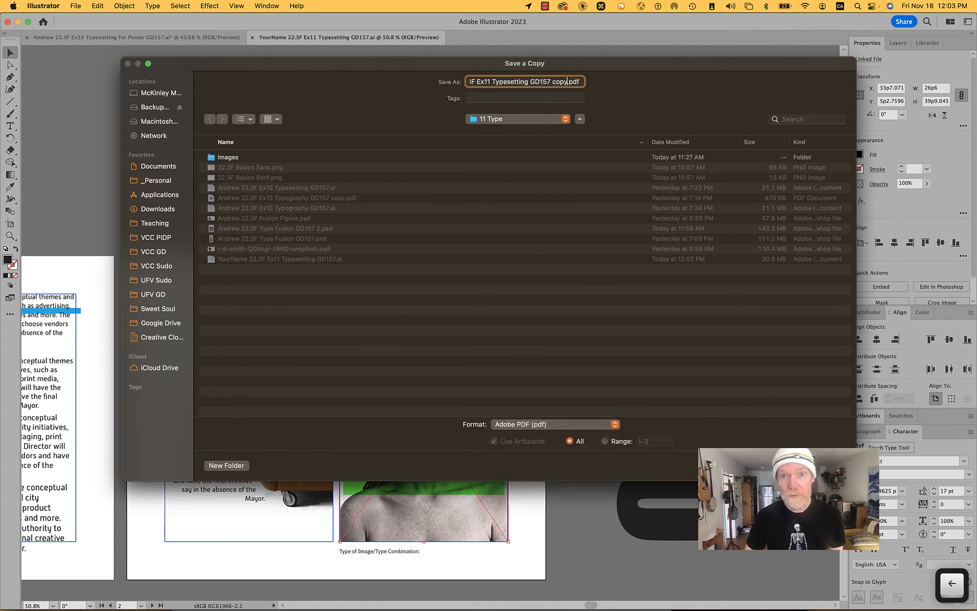
pyautogui.hotkey('alt', 'shift', 'Left')
pyautogui.hotkey('shift', 'Left')
pyautogui.press('BackSpace')
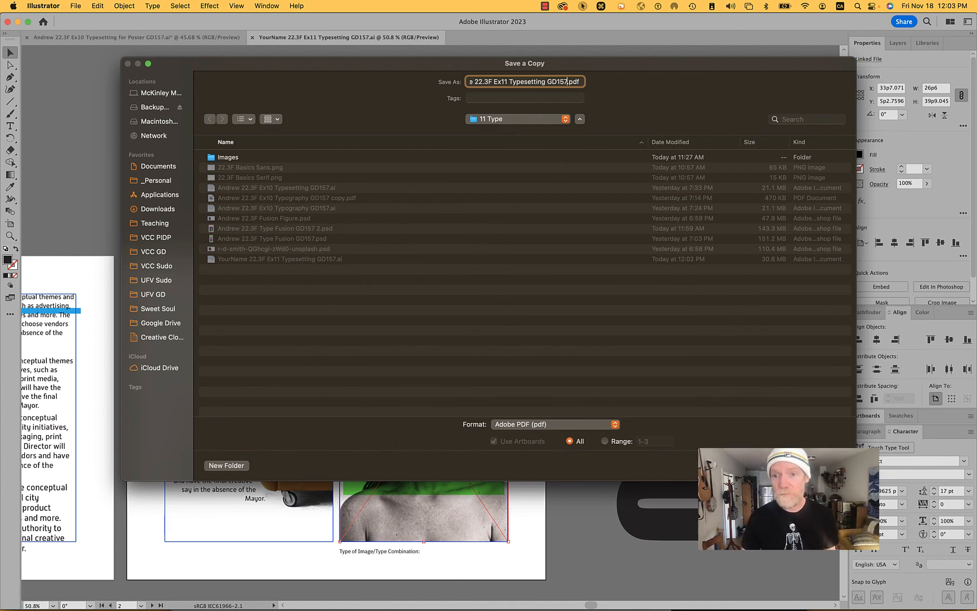
pyautogui.press('Return')
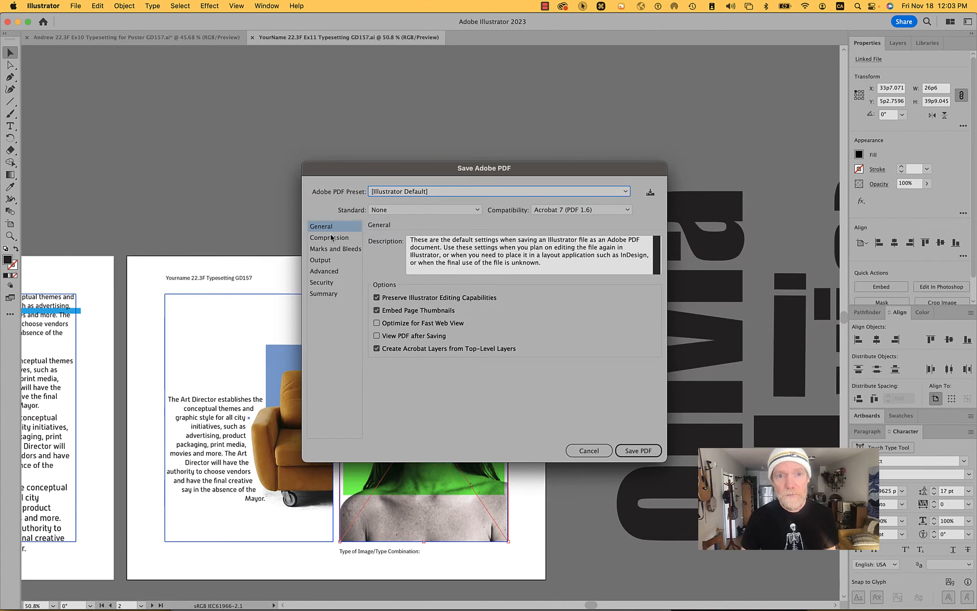
# - Save the PDF with the GD157 Submission preset, downsampling color and grayscale bitmap images to 150 ppi
pyautogui.click(508, 191)
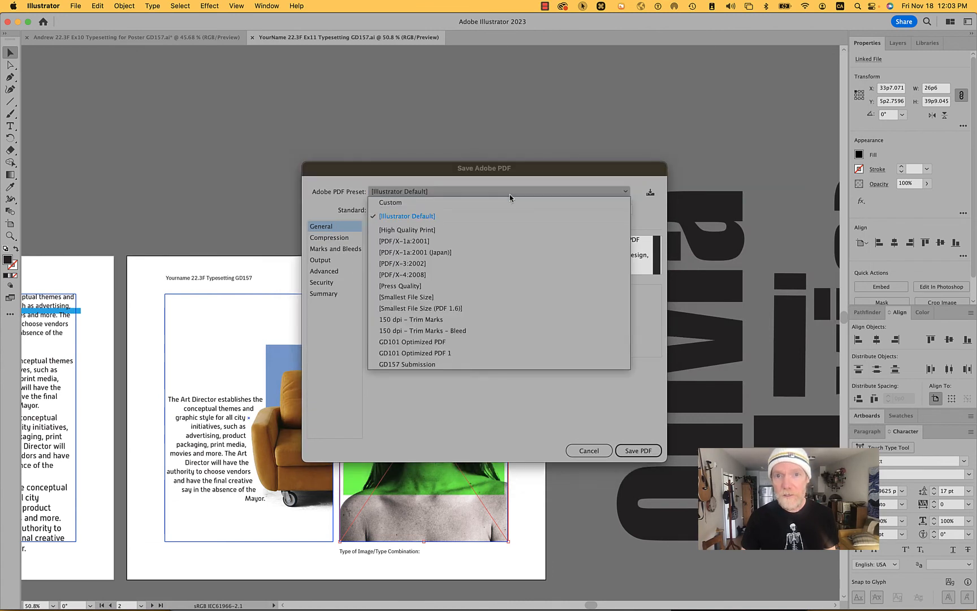
pyautogui.click(467, 365)
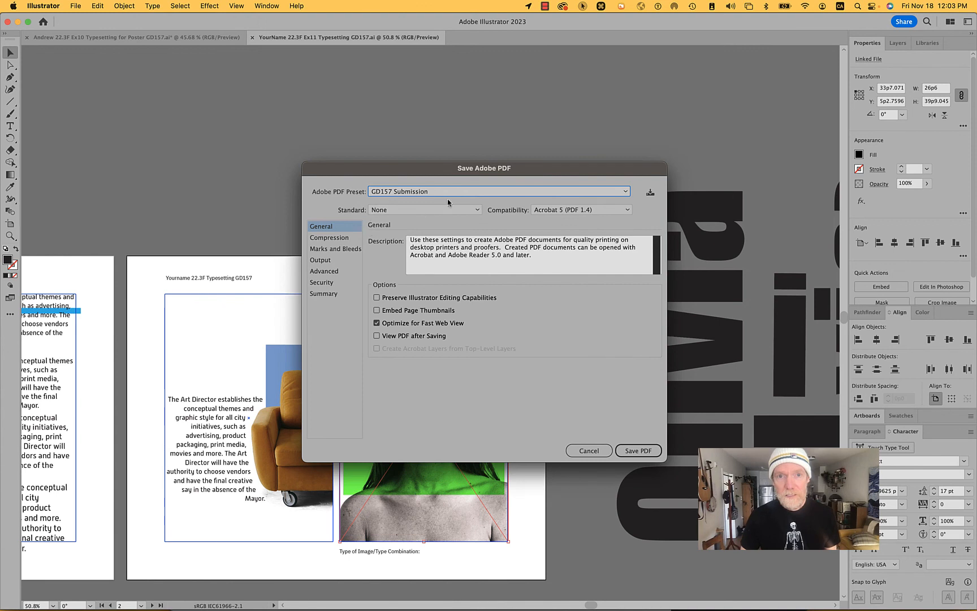
pyautogui.click(339, 237)
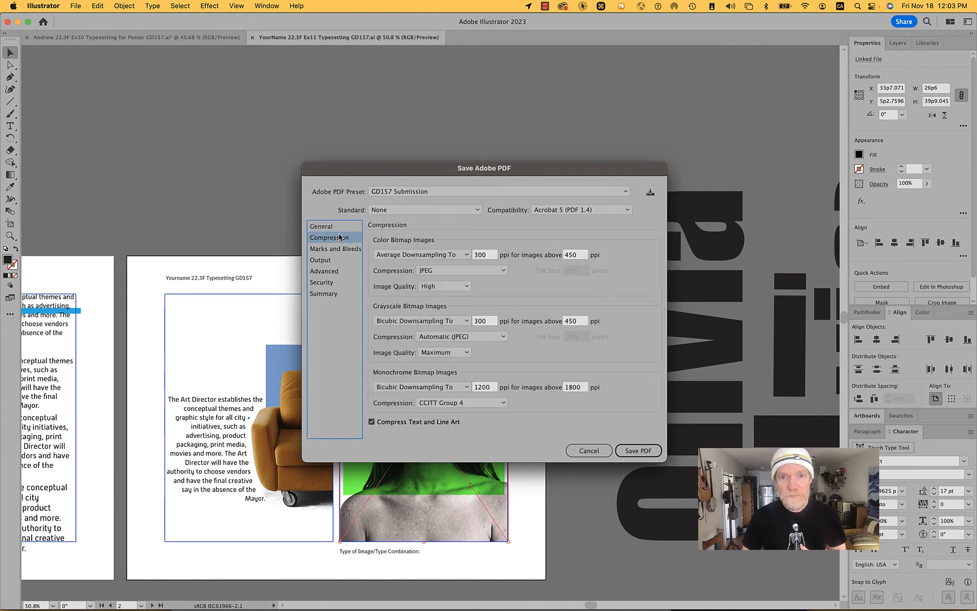
pyautogui.click(485, 255)
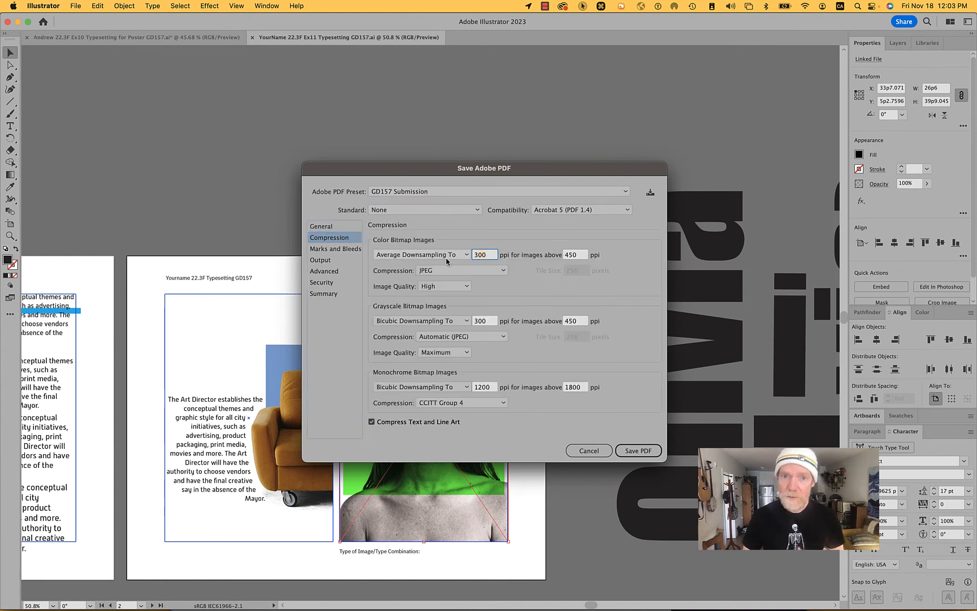
pyautogui.write('150')
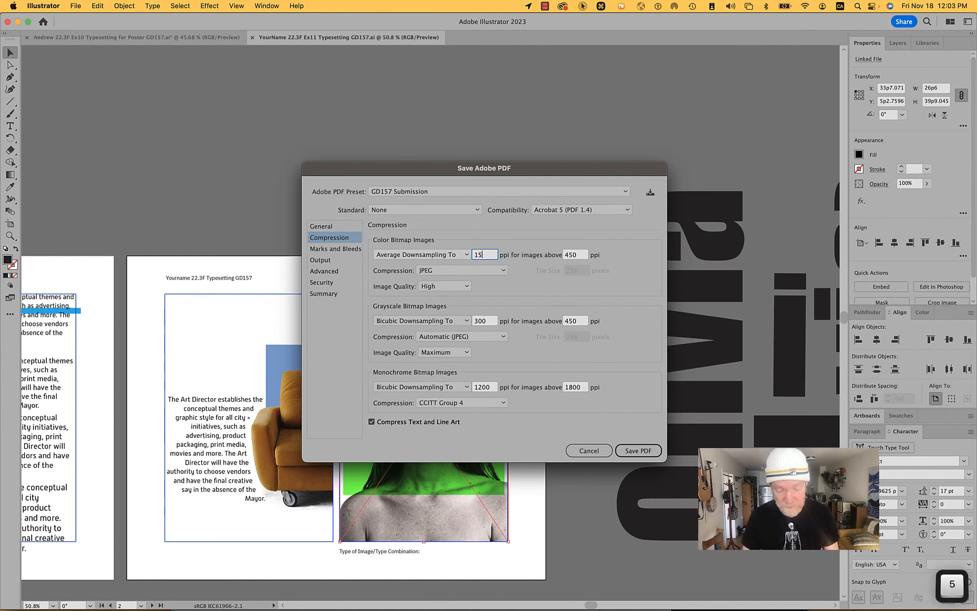
pyautogui.doubleClick(490, 322)
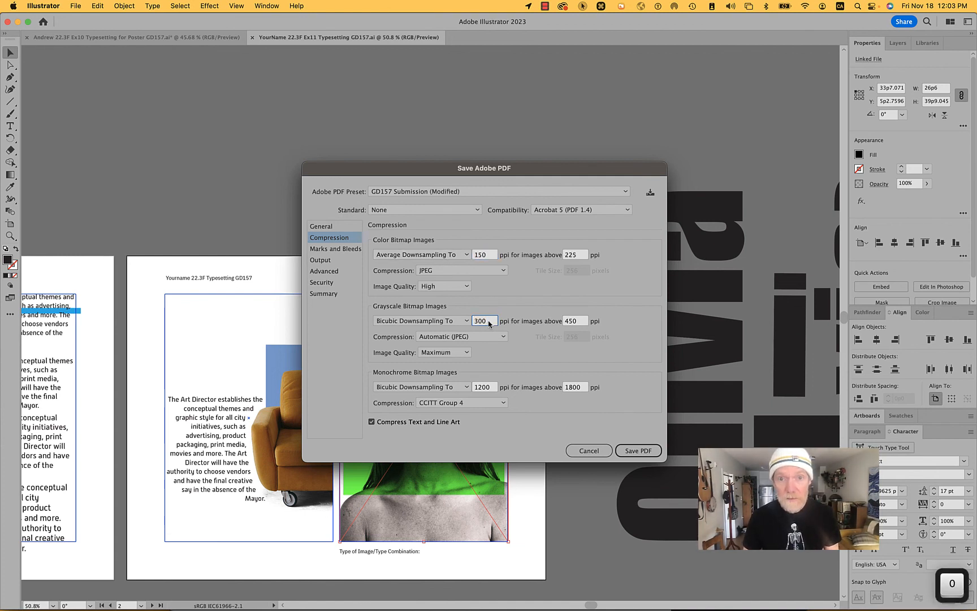
pyautogui.write('150')
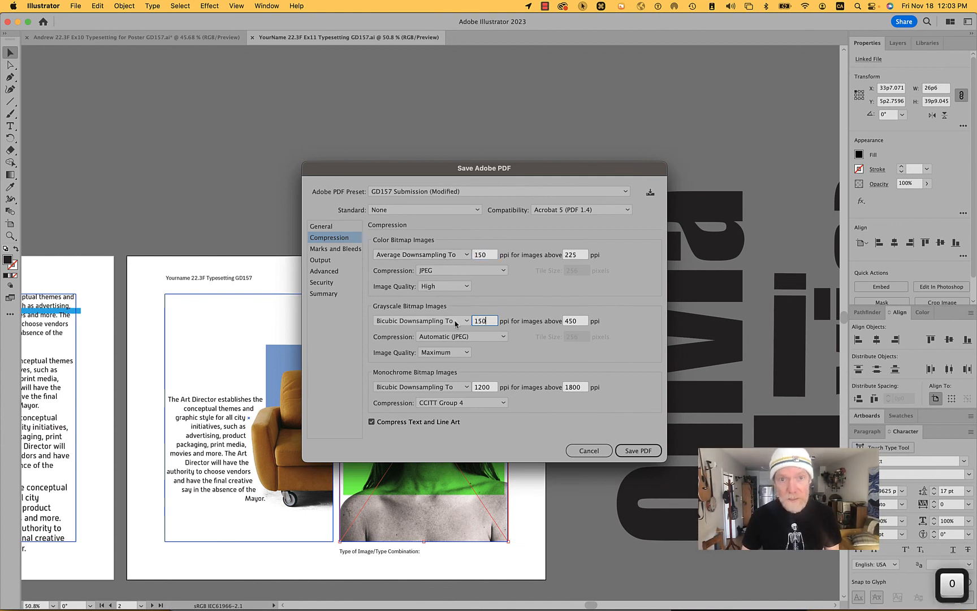
pyautogui.click(638, 451)
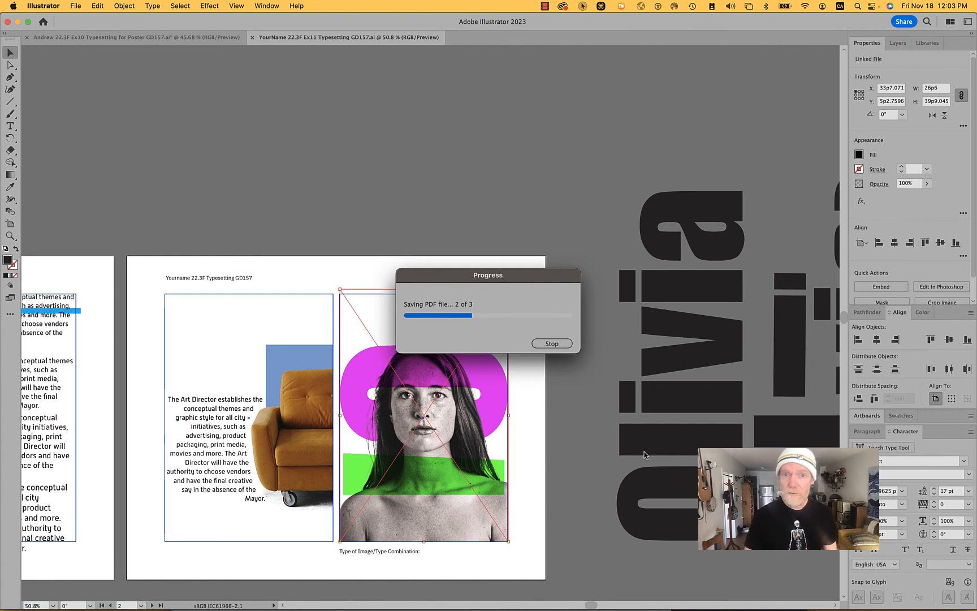
# - Switch to Safari and open Exercise 11: Typesetting from the 11 & 12—Typesetting folder in the course's weekly content
pyautogui.press('super+Tab')
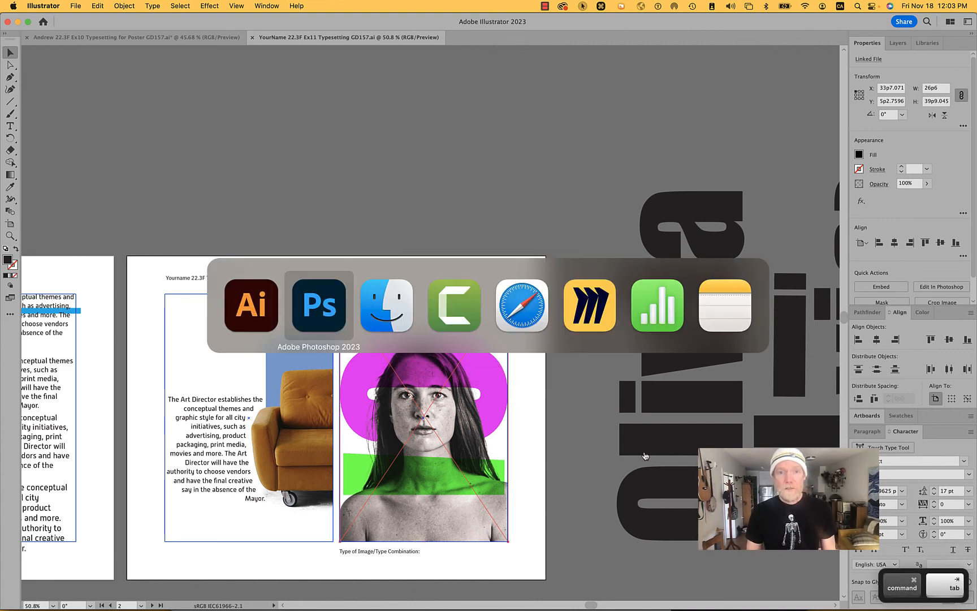
pyautogui.press('super+Tab')
pyautogui.press('super+Tab')
pyautogui.press('super+Tab')
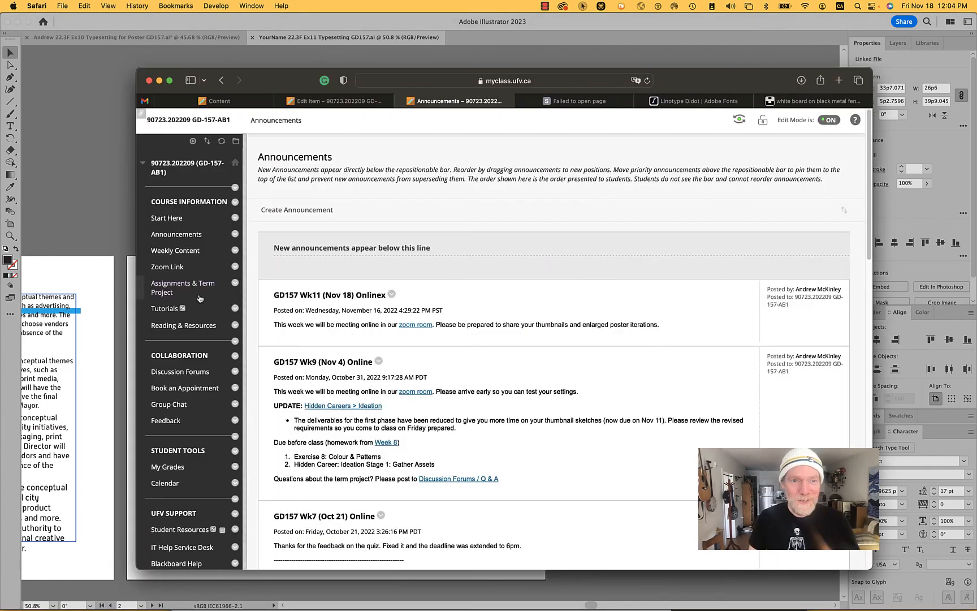
pyautogui.click(176, 250)
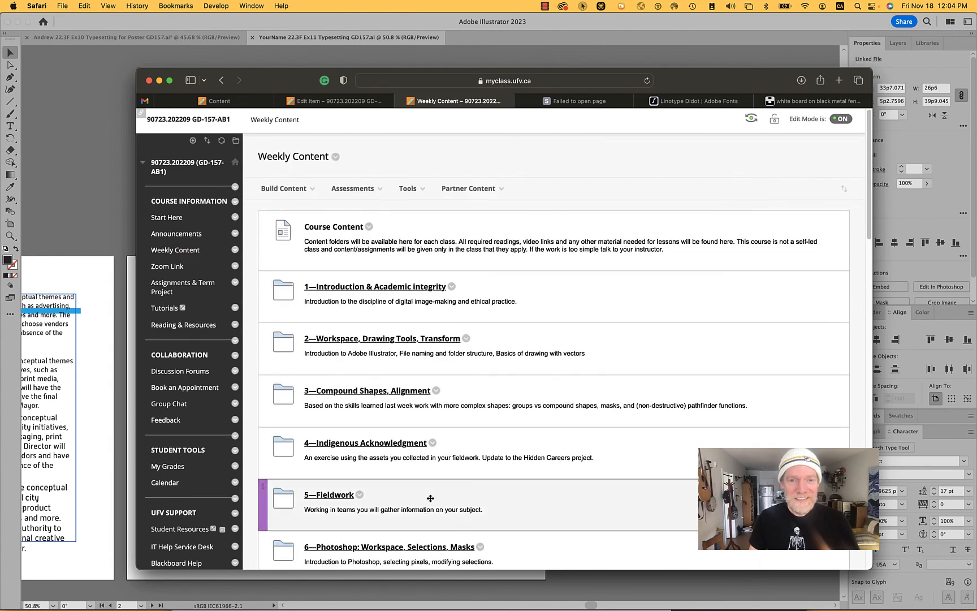
pyautogui.scroll(-10, 429, 498)
pyautogui.click(364, 415)
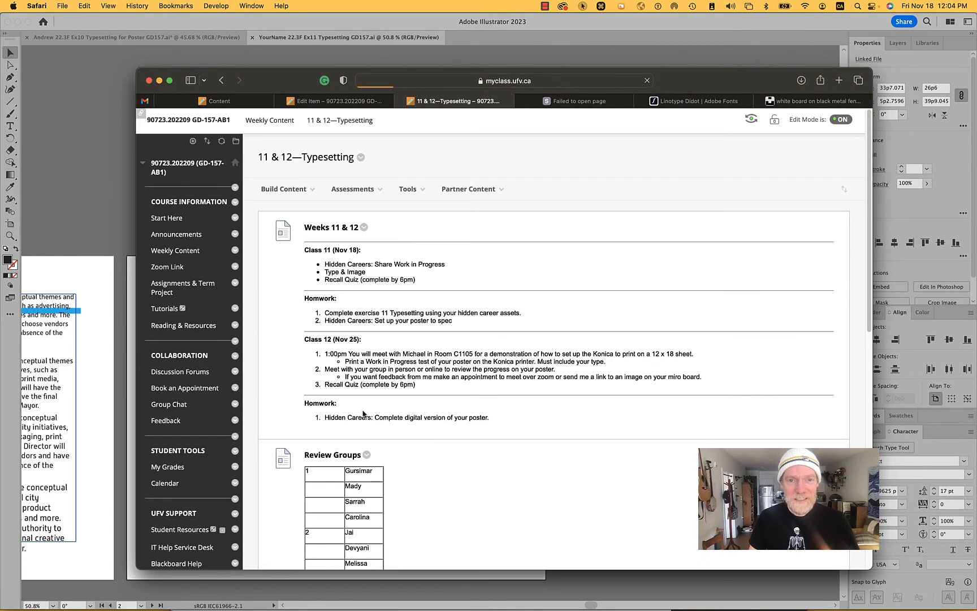
pyautogui.scroll(-10, 364, 415)
pyautogui.scroll(-3, 365, 414)
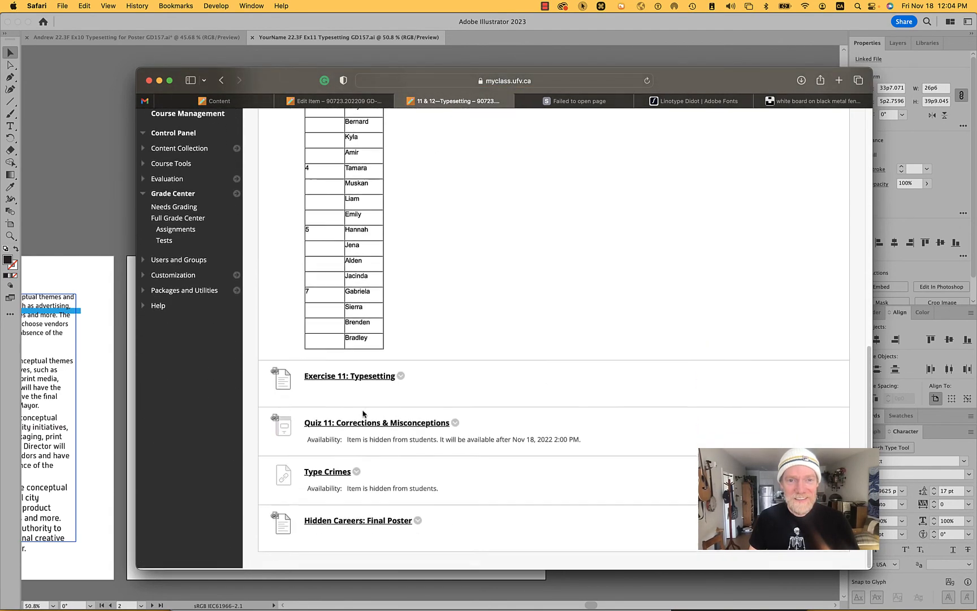
pyautogui.click(342, 377)
# - Attach the local file YourName 22.3F Ex11 Typesetting GD157.pdf to the exercise's assignment submission
pyautogui.scroll(-9, 343, 379)
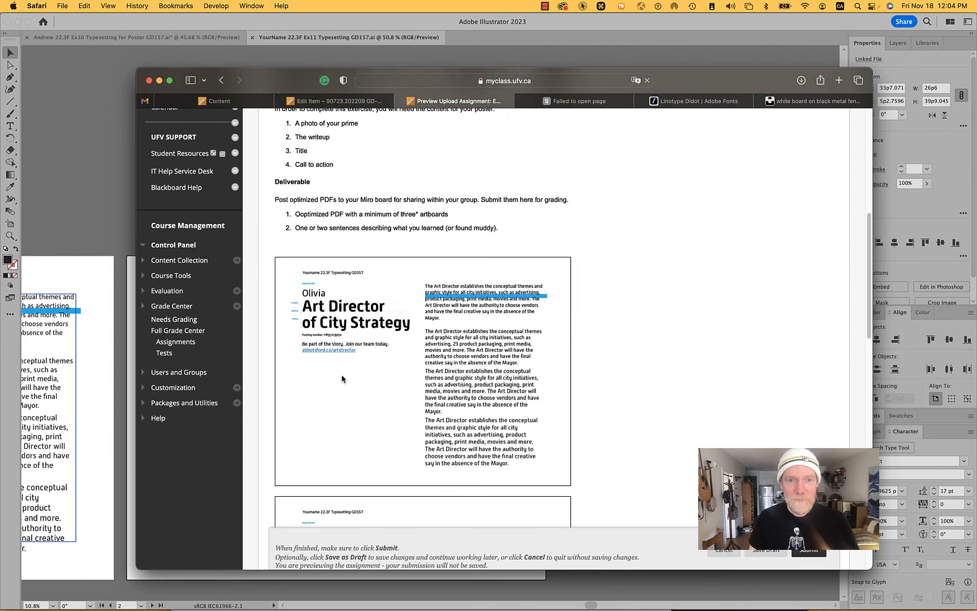
pyautogui.scroll(-15, 342, 379)
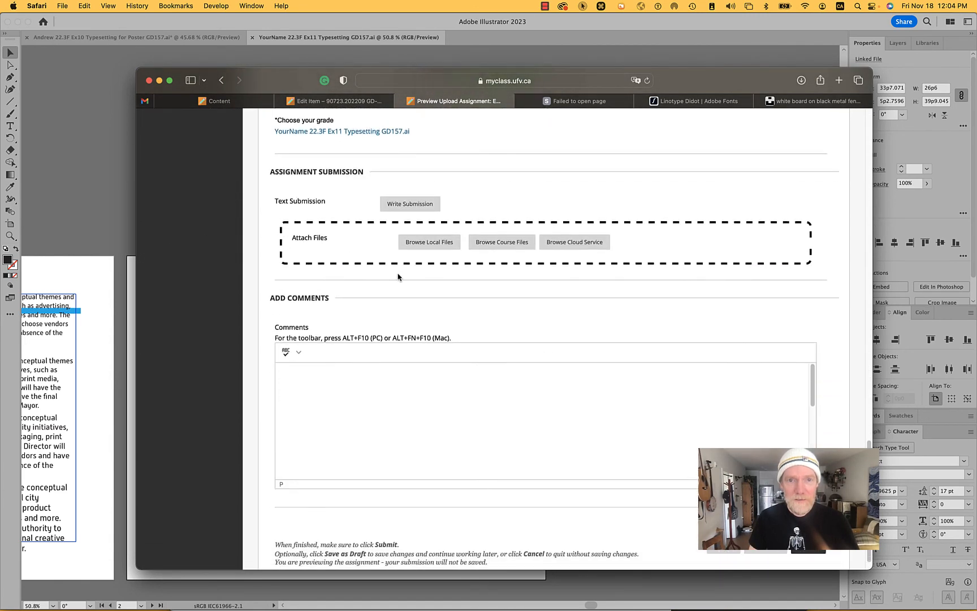
pyautogui.scroll(5, 415, 208)
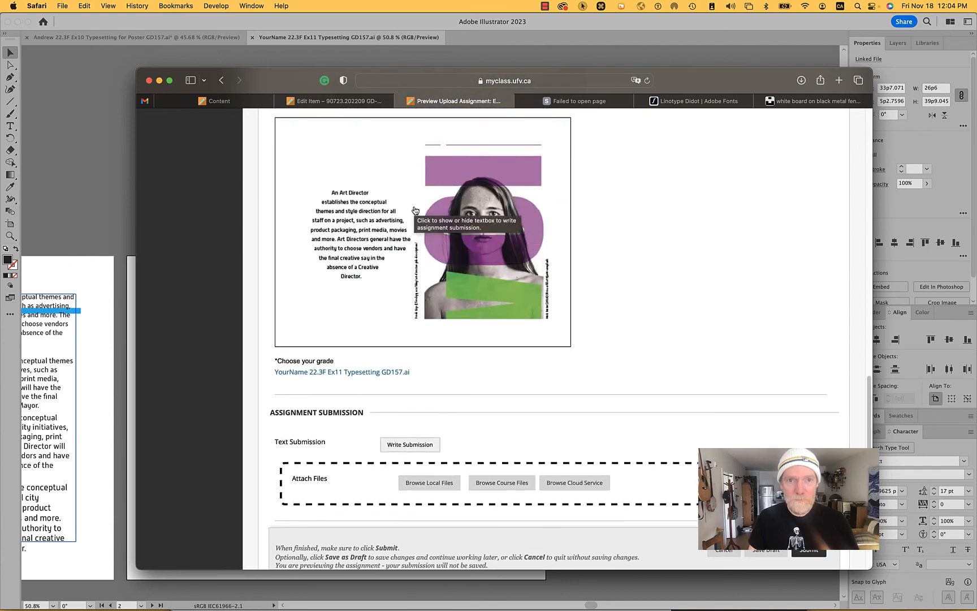
pyautogui.scroll(12, 415, 210)
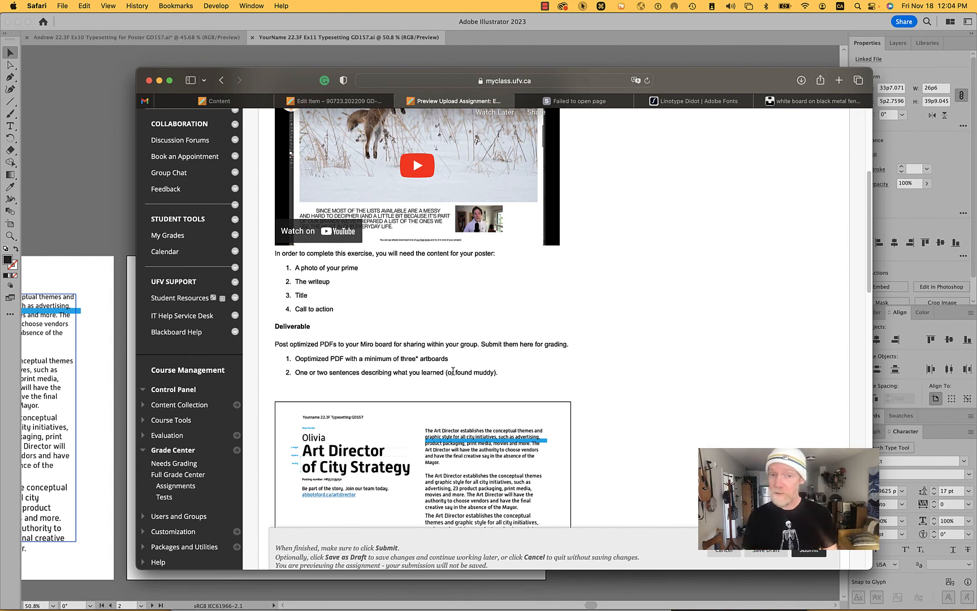
pyautogui.scroll(-15, 453, 372)
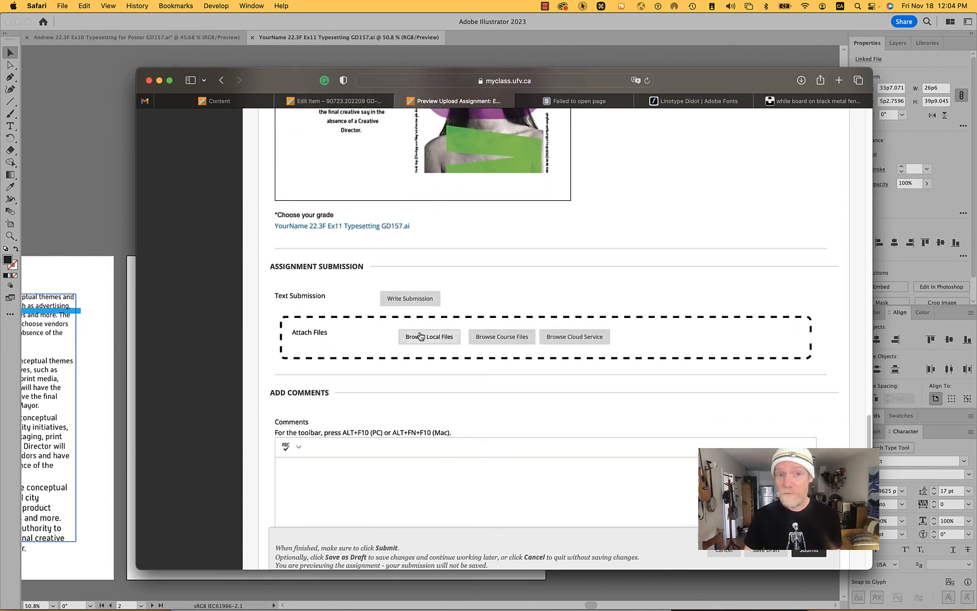
pyautogui.click(429, 336)
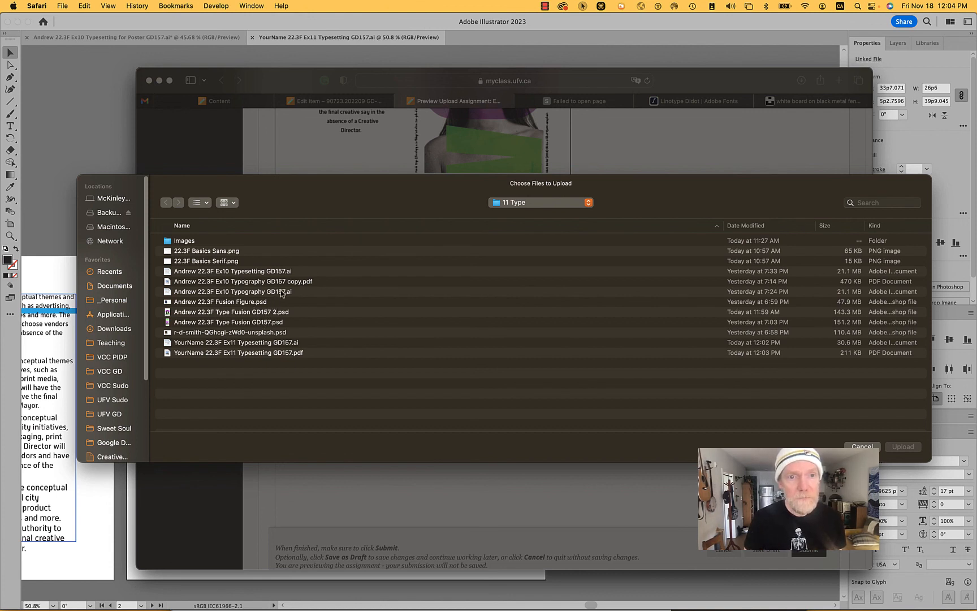
pyautogui.click(240, 351)
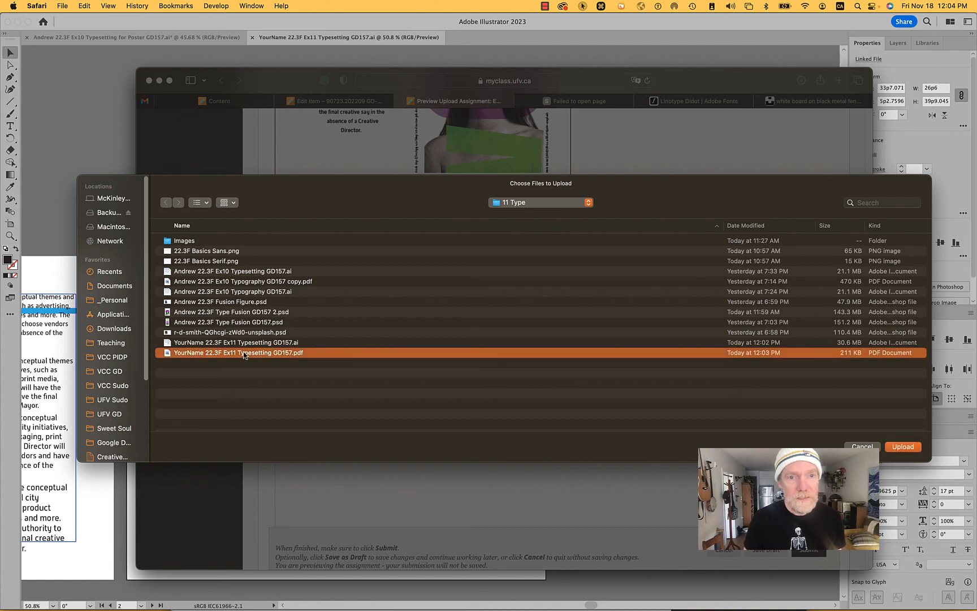
pyautogui.click(903, 446)
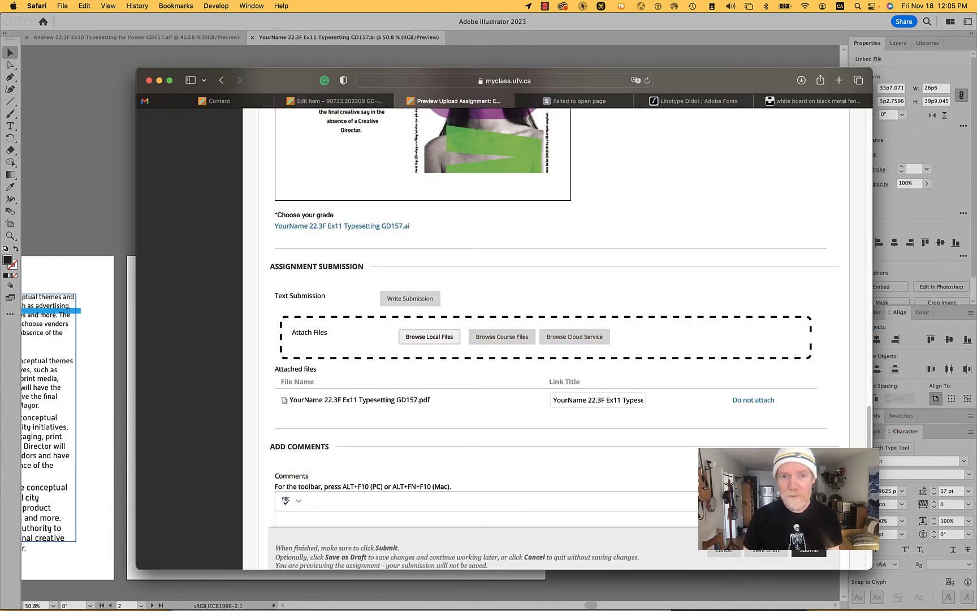
# - Add a written text submission reading "What I learned. or what was frusrating"
pyautogui.click(416, 302)
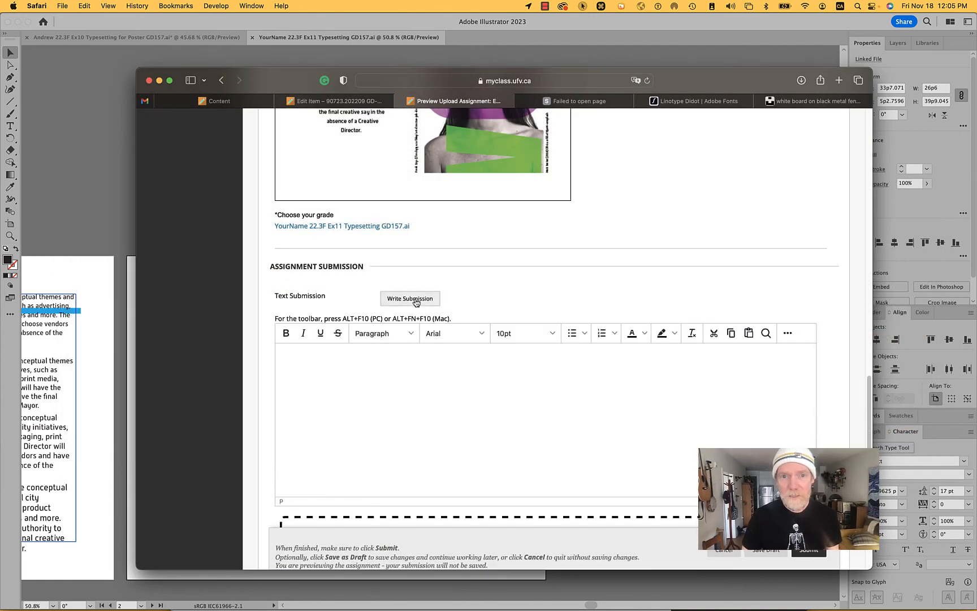
pyautogui.click(408, 375)
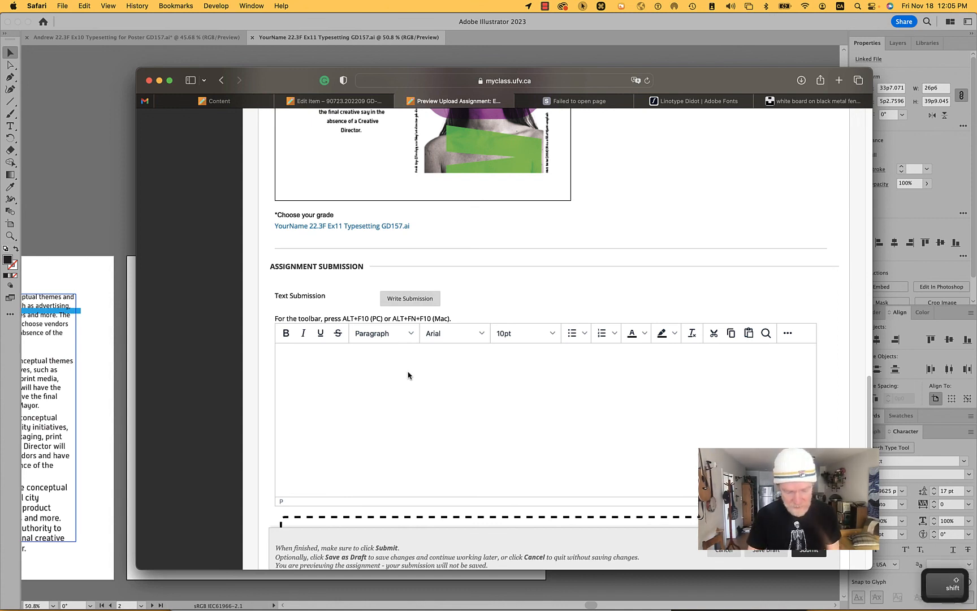
pyautogui.write('What I ')
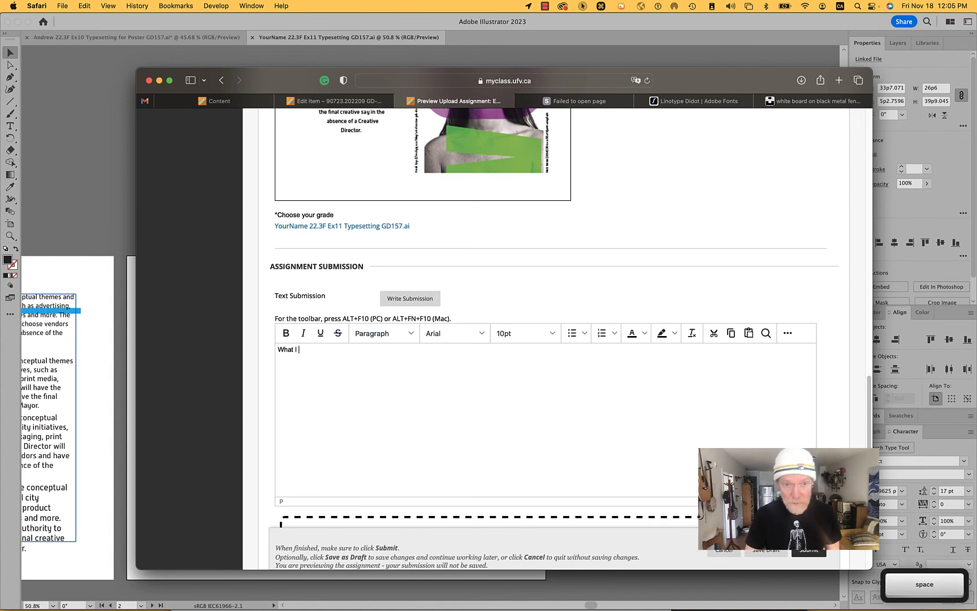
pyautogui.write('learned')
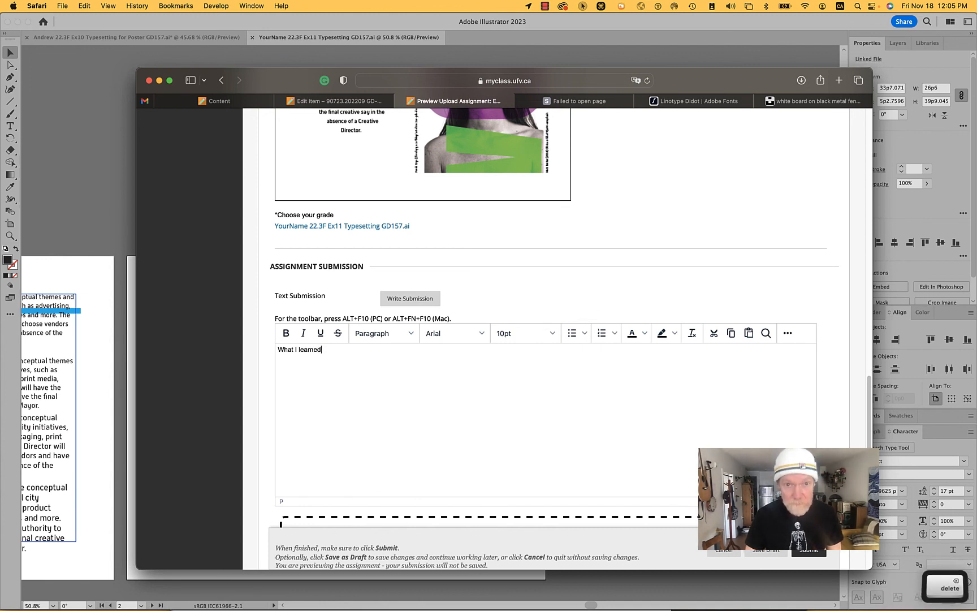
pyautogui.write('. or')
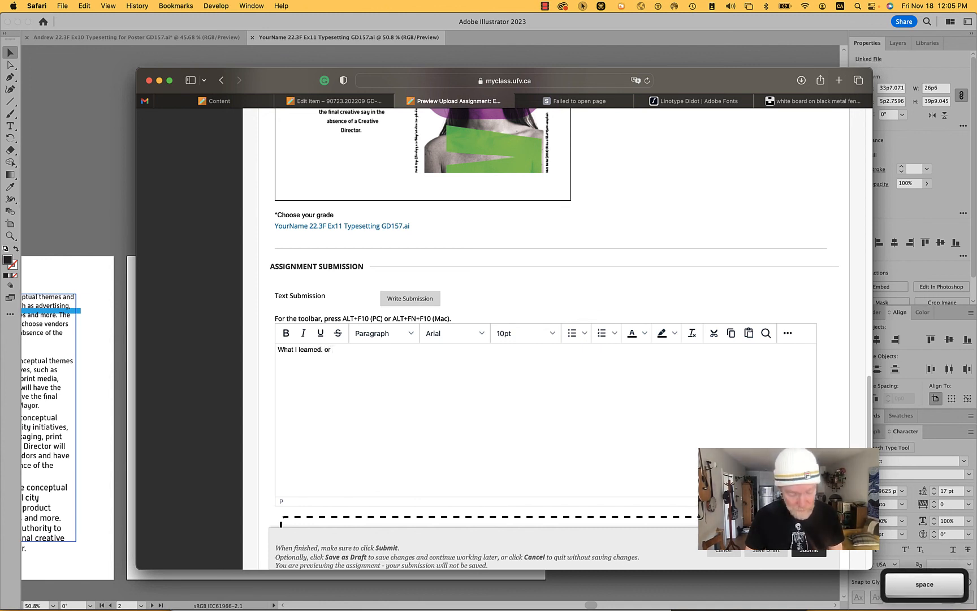
pyautogui.write(' what was f')
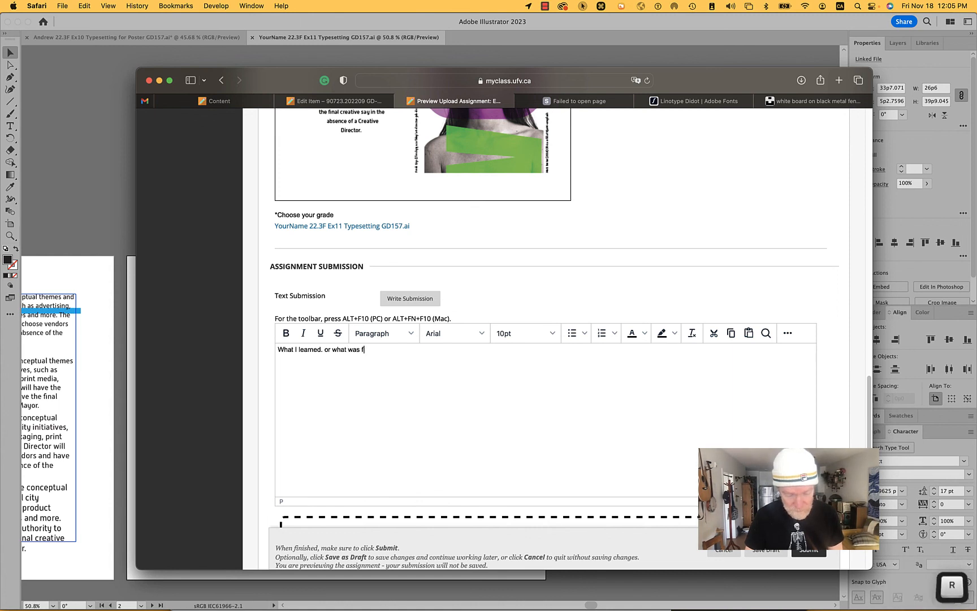
pyautogui.write('rusrating')
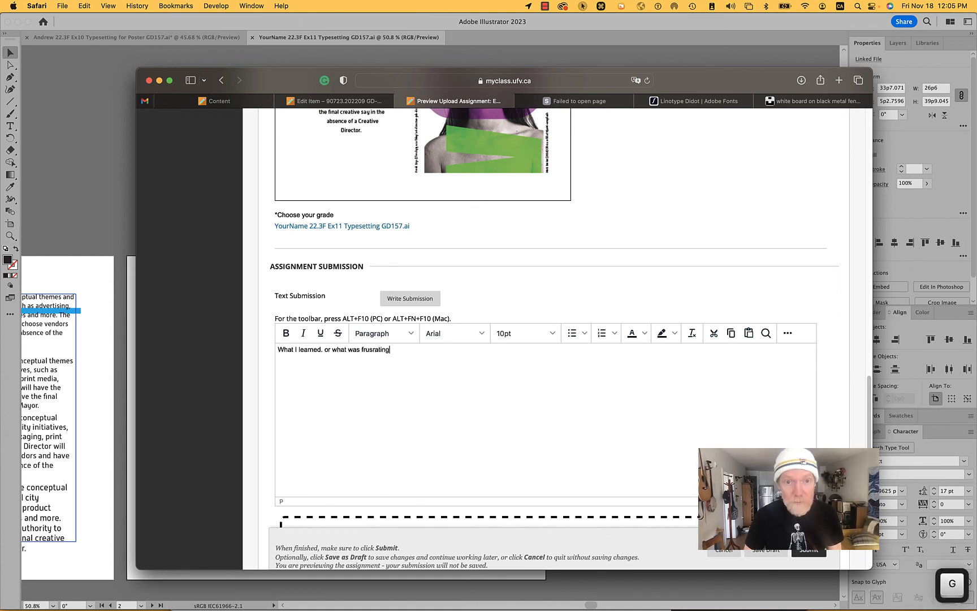
# - Remove the period after "learned" in the submission text and add a period at the end of the sentence
pyautogui.hotkey('alt', 'Left')
pyautogui.hotkey('alt', 'Left')
pyautogui.hotkey('alt', 'Left')
pyautogui.hotkey('alt', 'Left')
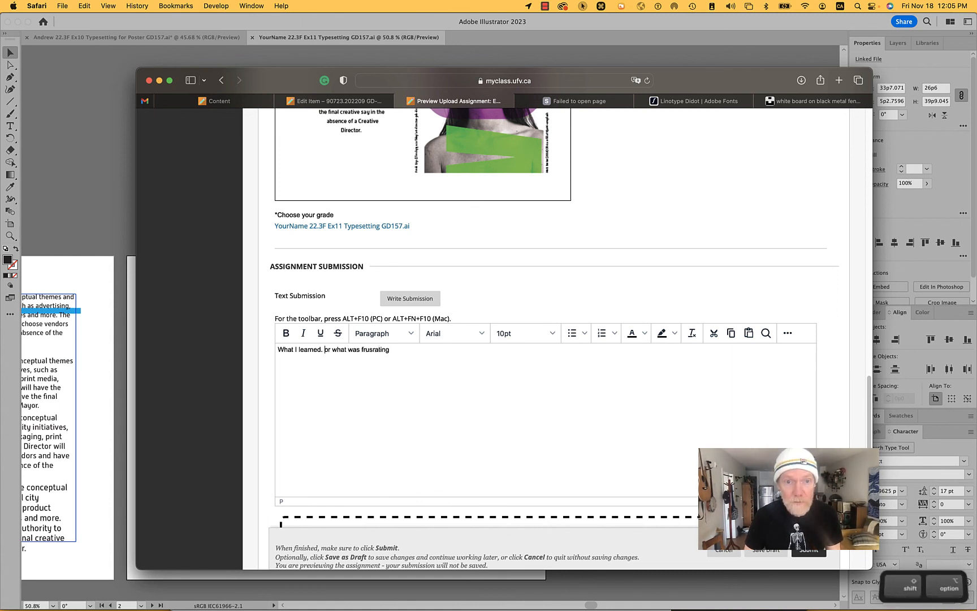
pyautogui.press('Left')
pyautogui.press('BackSpace')
pyautogui.hotkey('alt', 'Right')
pyautogui.hotkey('alt', 'Right')
pyautogui.hotkey('alt', 'Right')
pyautogui.hotkey('alt', 'Right')
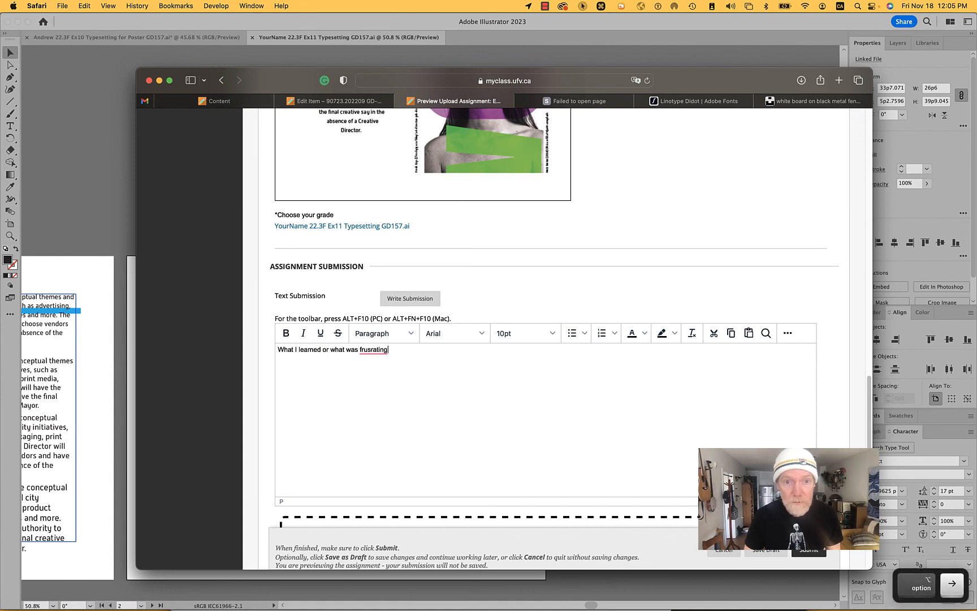
pyautogui.write('.')
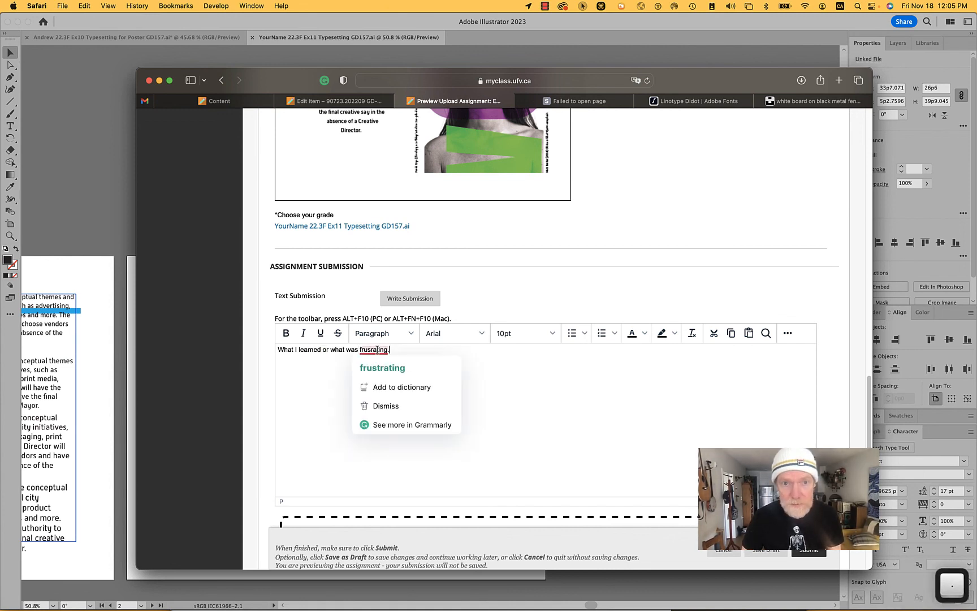
# - Accept the Grammarly corrections that change the misspelled word to "frustrating" and end the sentence with a question mark
pyautogui.click(383, 368)
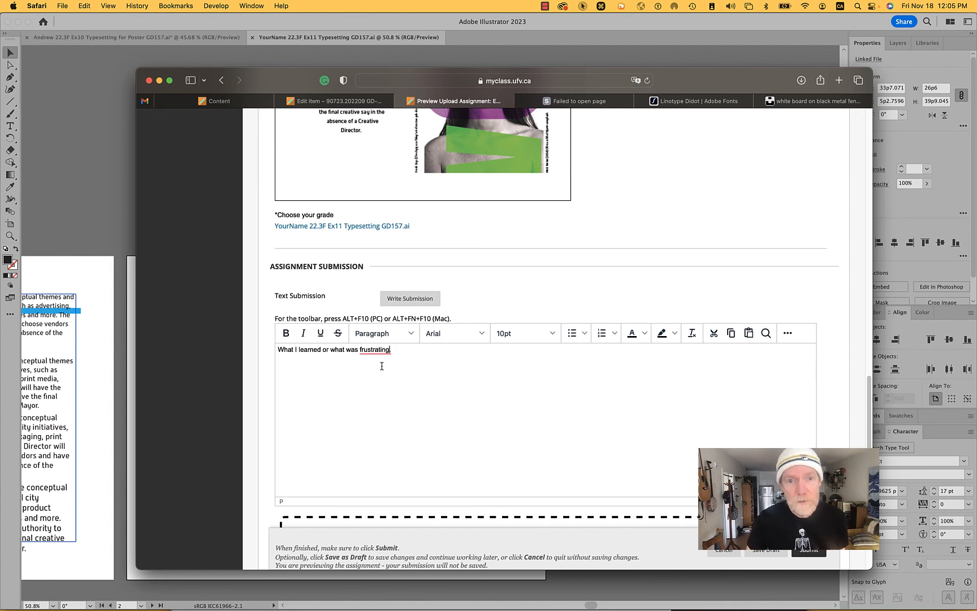
pyautogui.moveTo(380, 349)
pyautogui.click(390, 376)
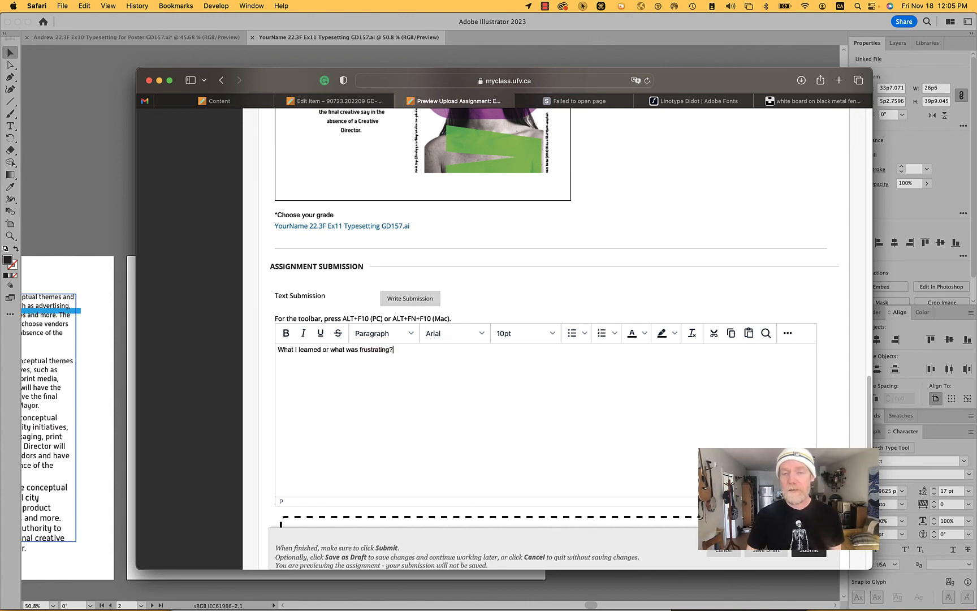
# - Review the exercise's Deliverable requirements and start switching to another app
pyautogui.scroll(15, 504, 316)
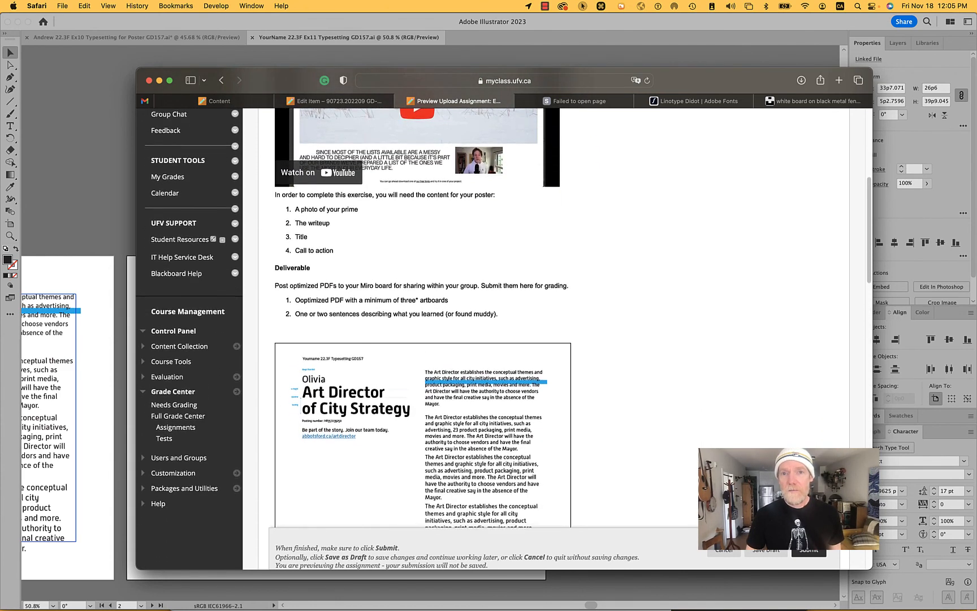
pyautogui.scroll(-3, 416, 317)
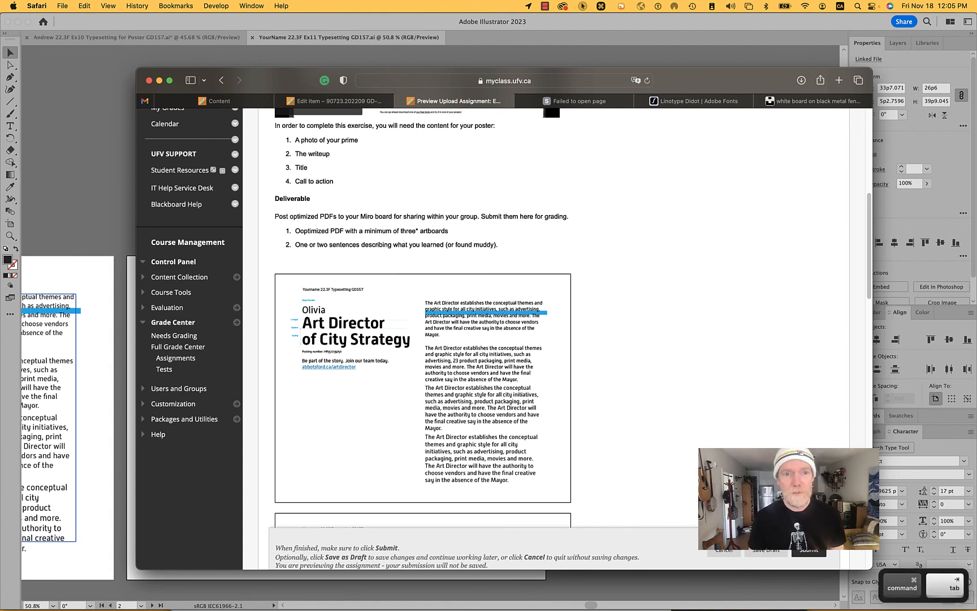
pyautogui.press('super+Tab')
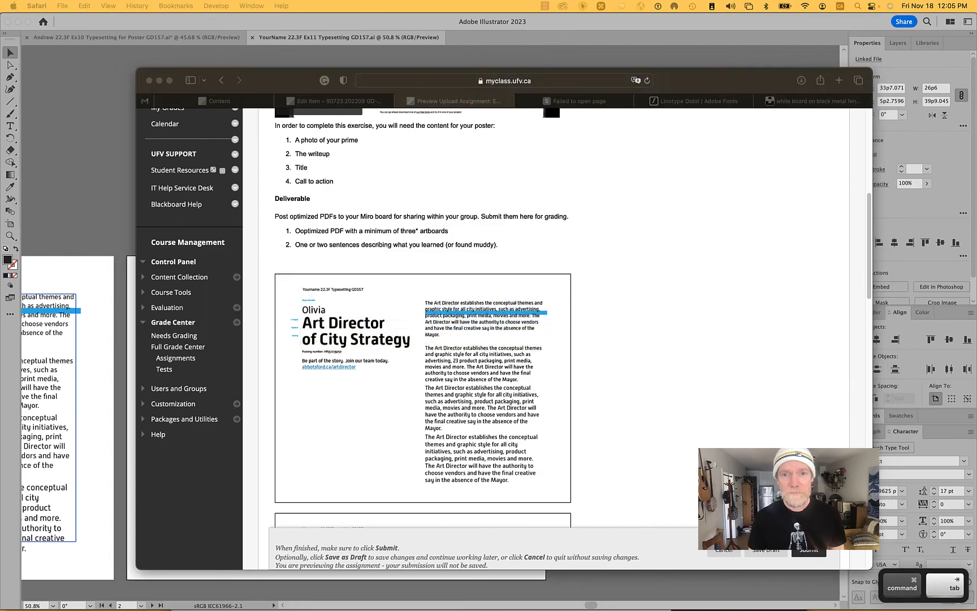